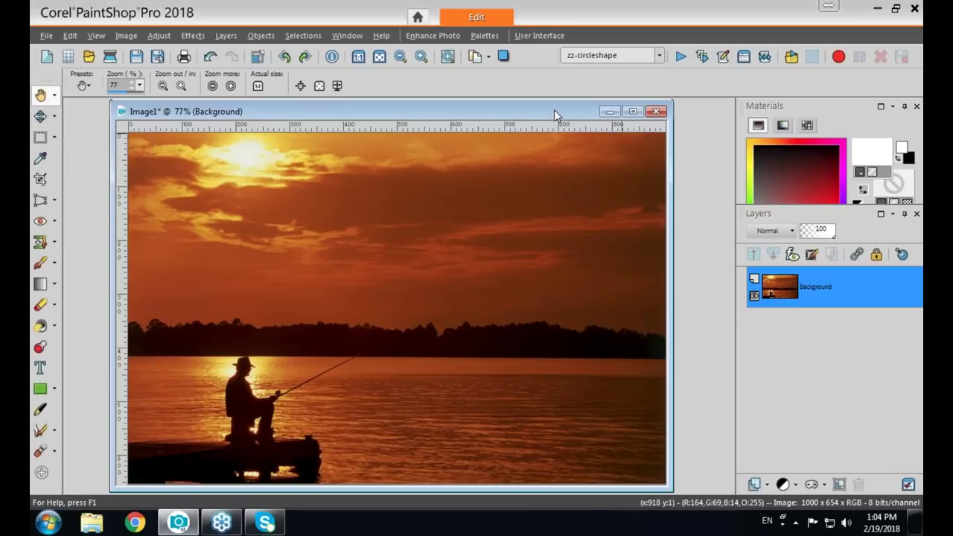
# - Start loading a mask from disk onto the sunset photo and choose Mask 054 from the mask library
pyautogui.moveTo(537, 110); pyautogui.dragTo(538, 110)
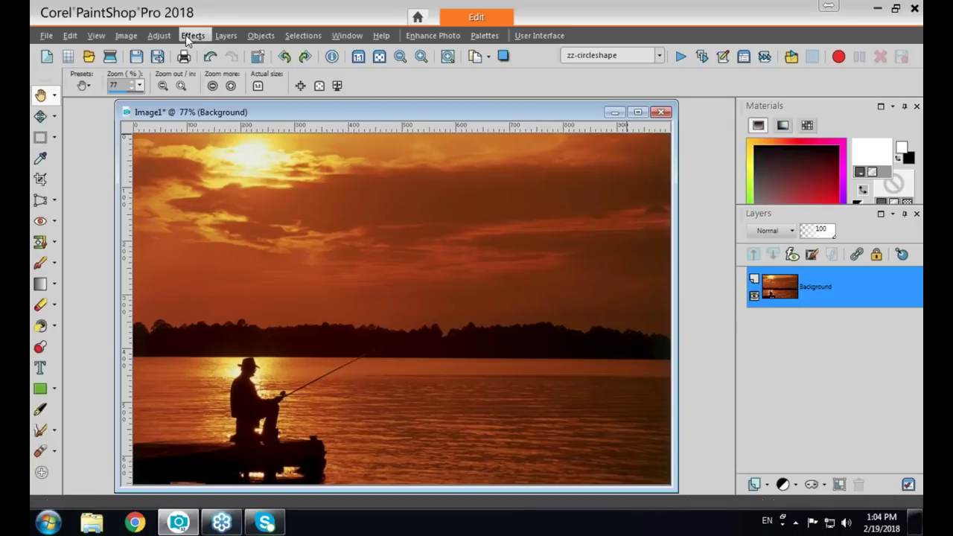
pyautogui.click(226, 35)
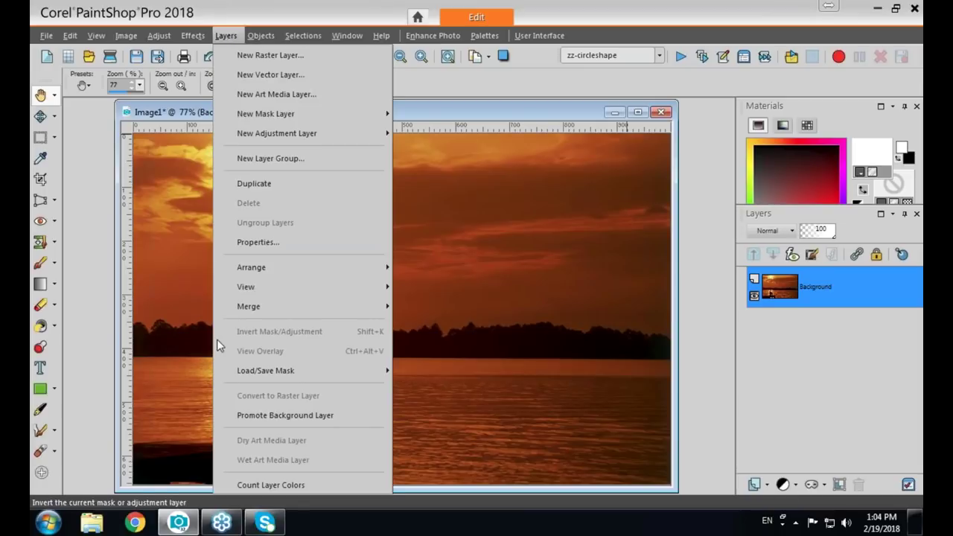
pyautogui.moveTo(229, 370)
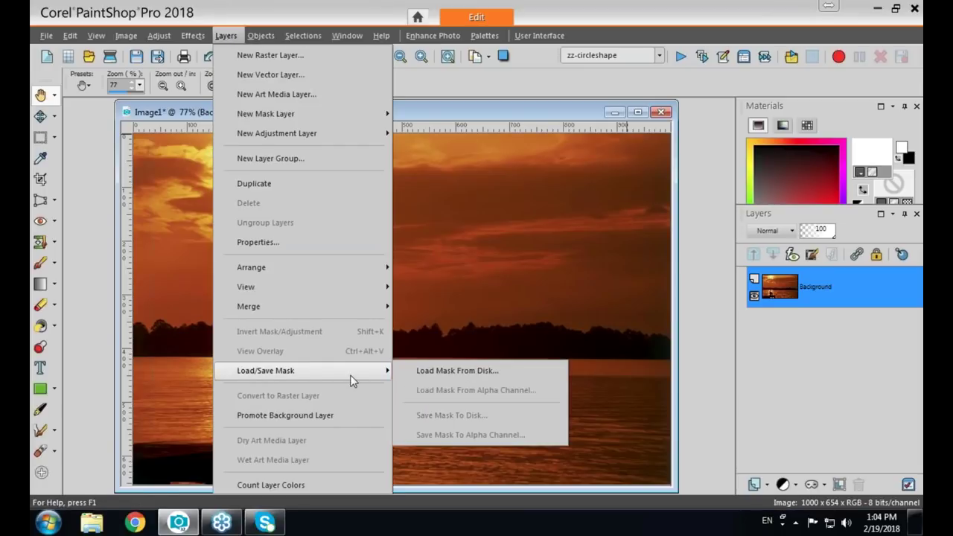
pyautogui.click(466, 370)
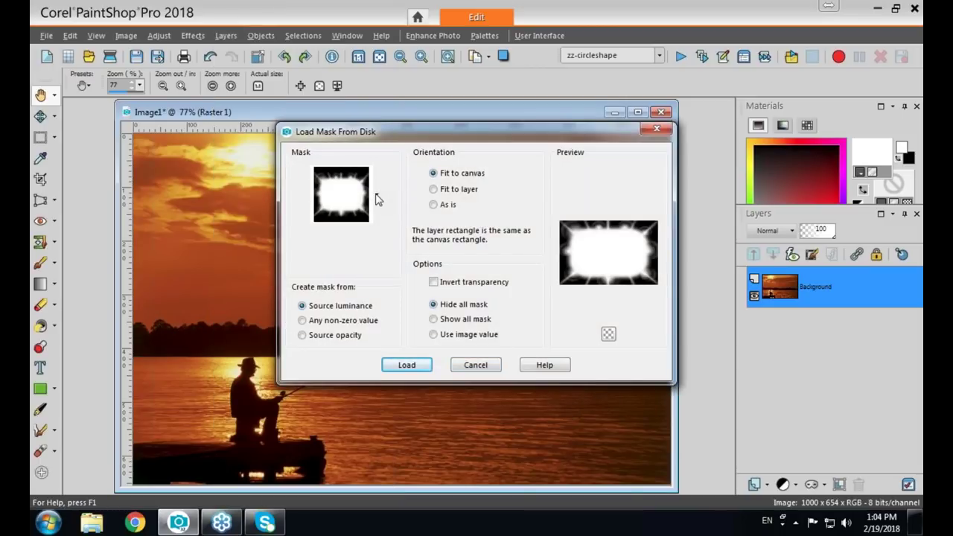
pyautogui.click(376, 195)
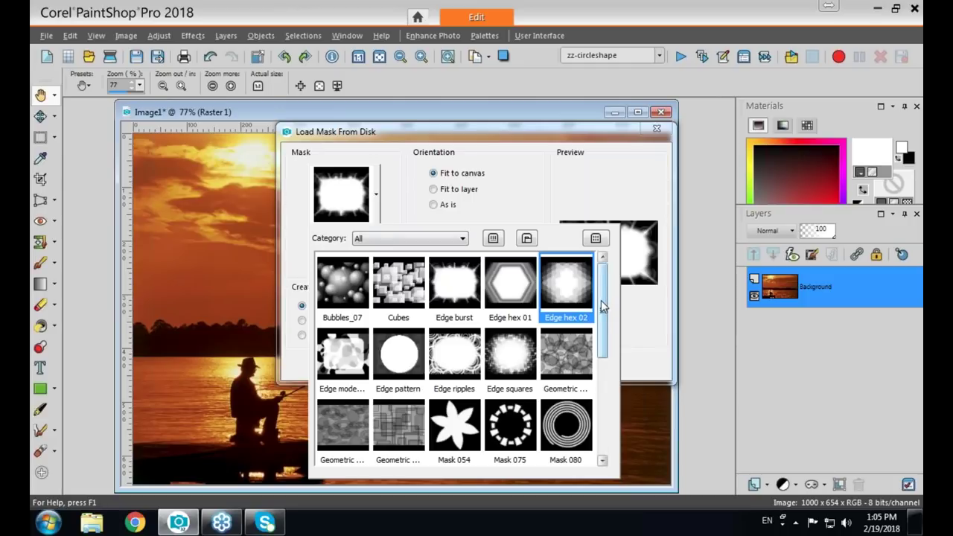
pyautogui.moveTo(600, 300); pyautogui.dragTo(610, 337)
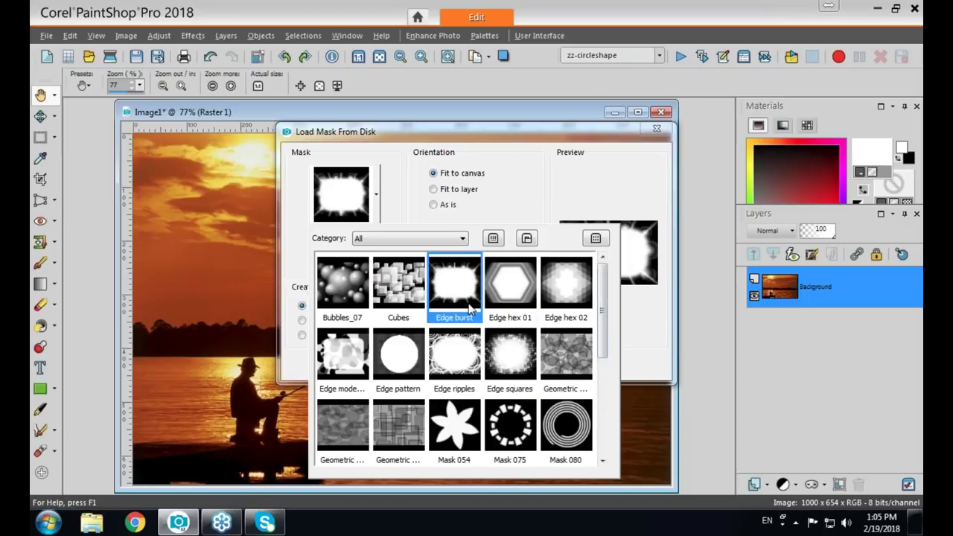
pyautogui.click(455, 431)
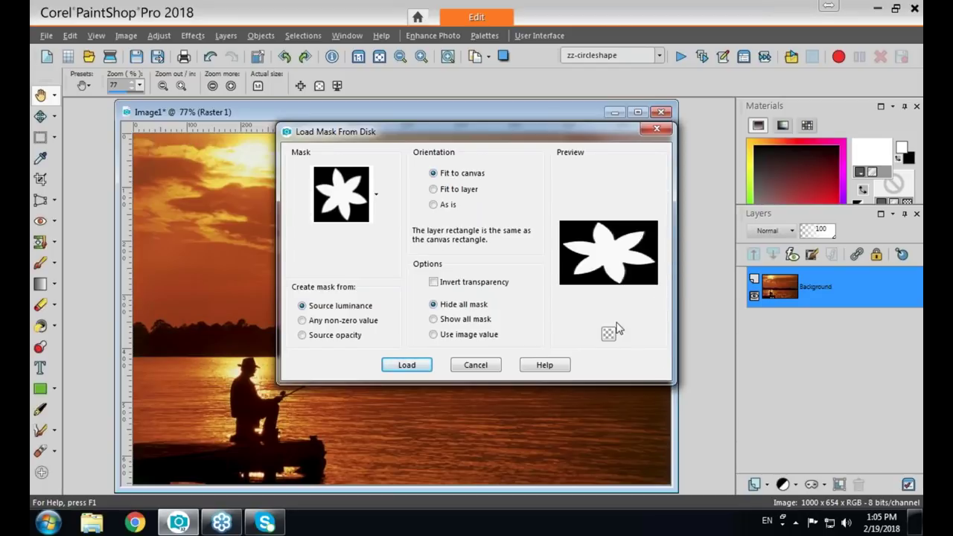
# - Try the As is and Fit to layer orientations, set Fit to canvas, and load the flower mask with Hide all mask
pyautogui.click(433, 207)
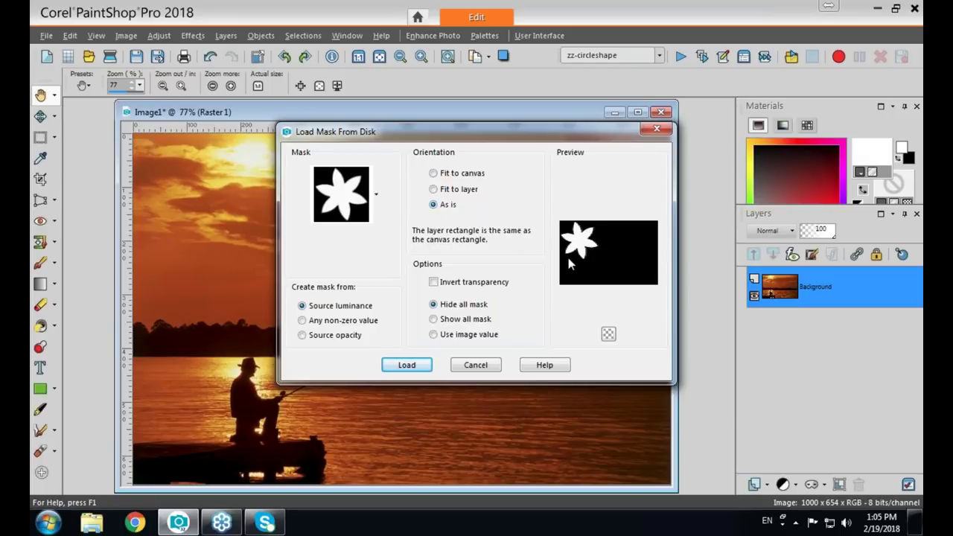
pyautogui.click(433, 190)
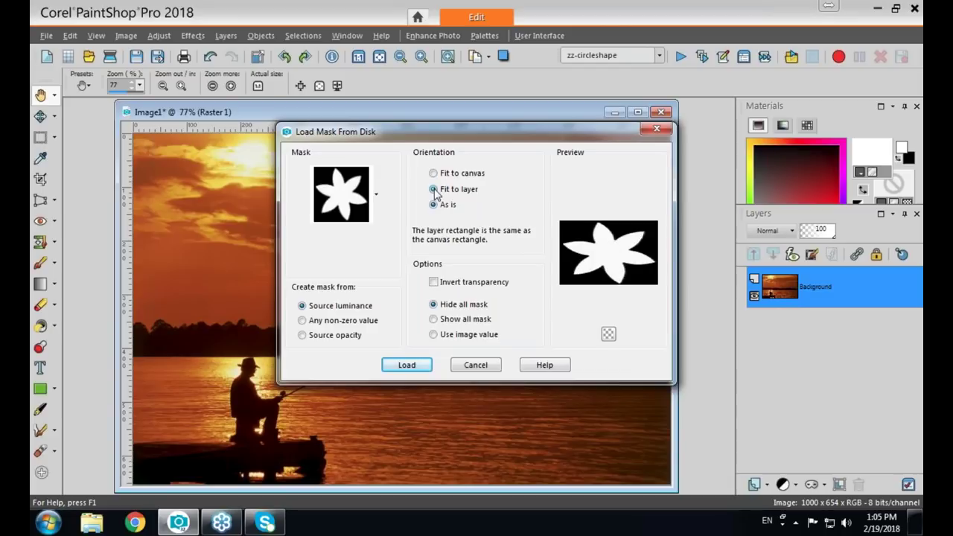
pyautogui.click(433, 172)
pyautogui.click(411, 367)
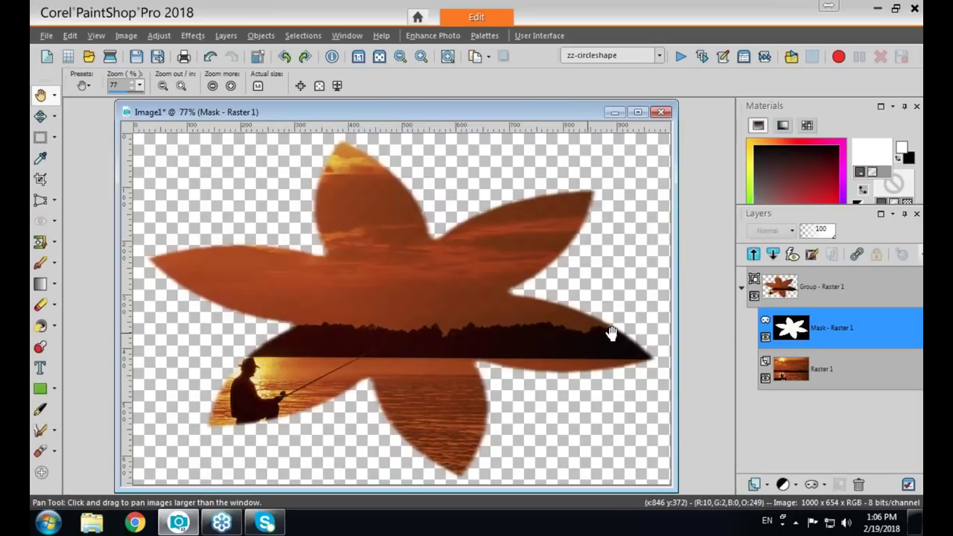
# - Undo the loading of the flower mask on the photo
pyautogui.moveTo(812, 289)
pyautogui.moveTo(808, 376)
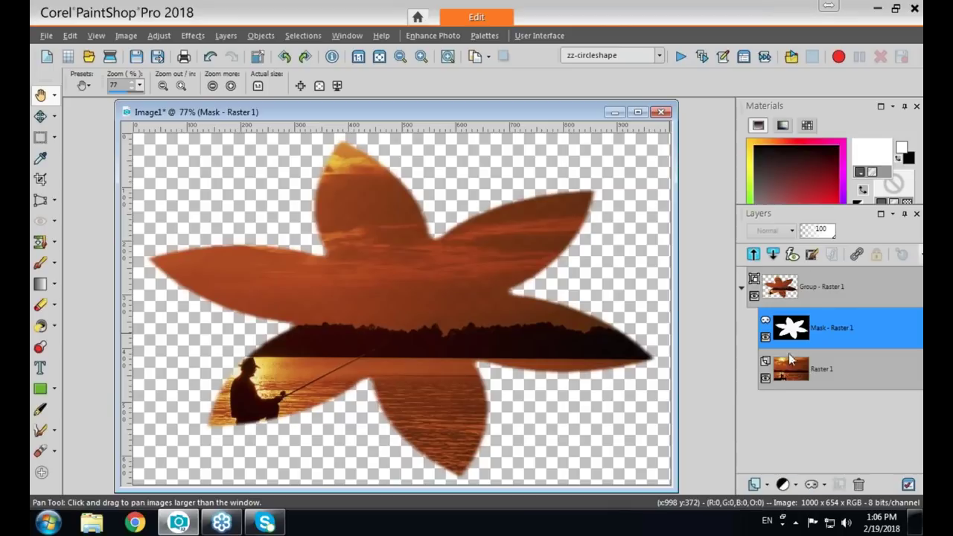
pyautogui.moveTo(790, 334)
pyautogui.hotkey('ctrl', 'z')
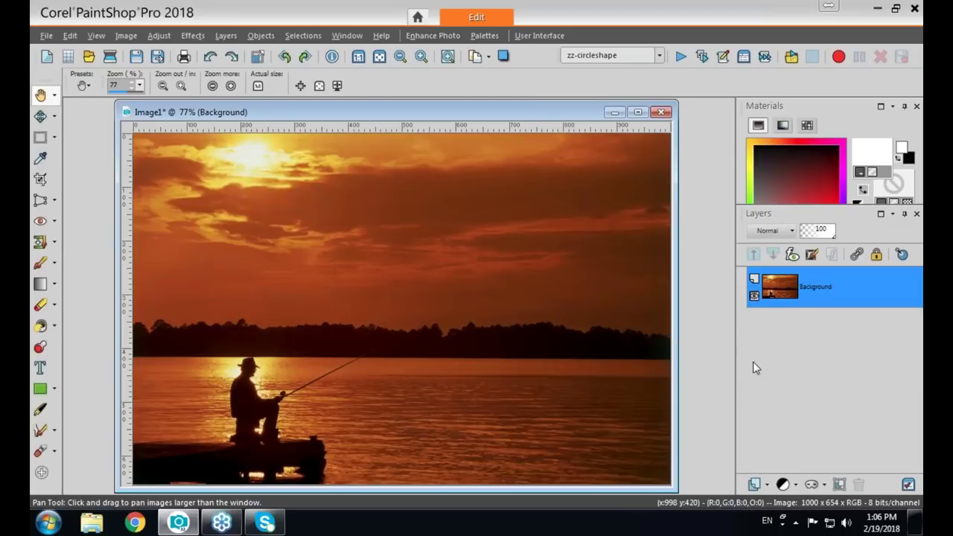
# - Load the Edge hex 02 mask from disk onto the photo using Fit to canvas and source luminance, and undo it
pyautogui.click(226, 35)
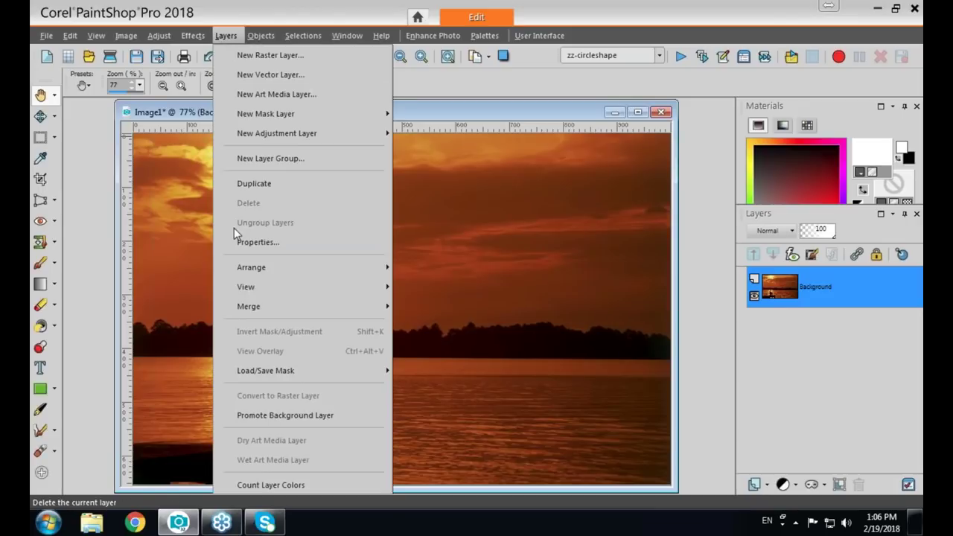
pyautogui.moveTo(238, 378)
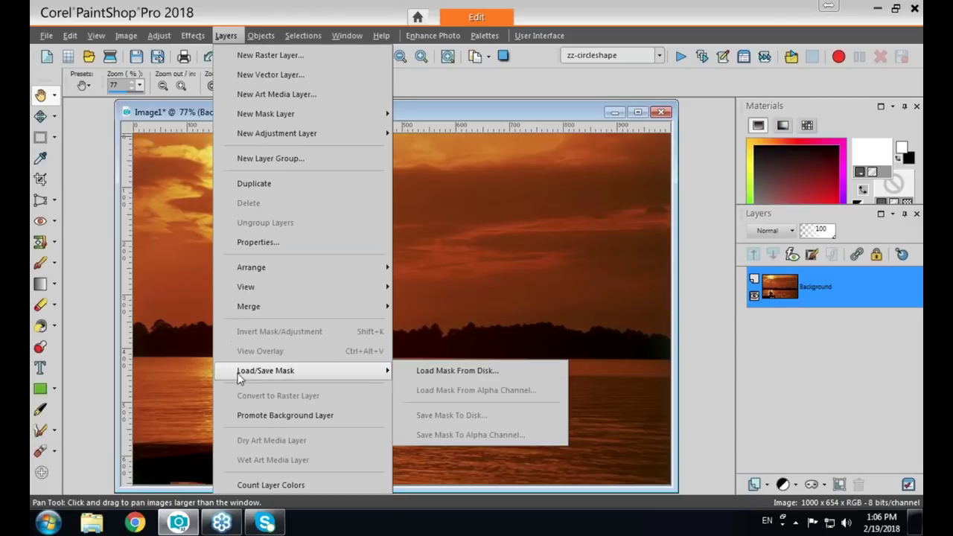
pyautogui.click(440, 374)
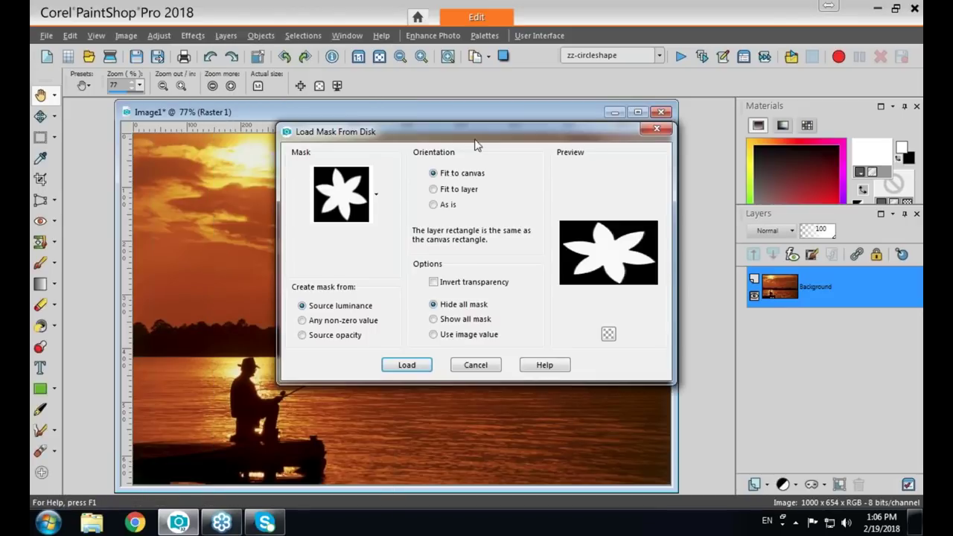
pyautogui.moveTo(483, 128); pyautogui.dragTo(627, 132)
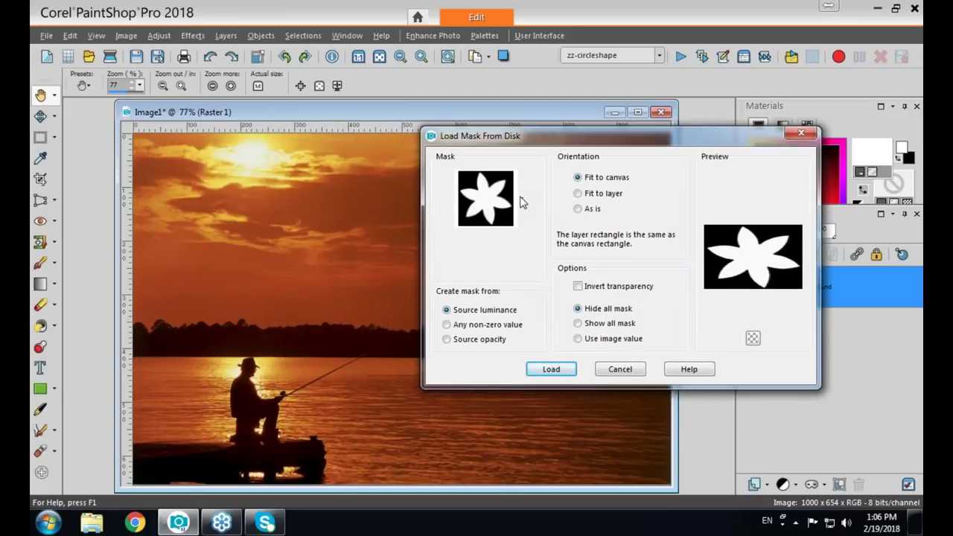
pyautogui.click(519, 213)
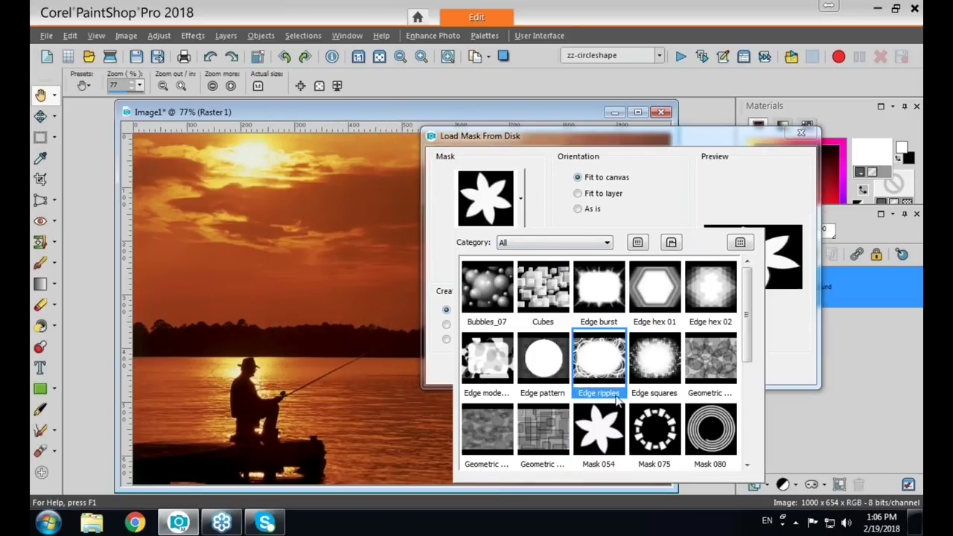
pyautogui.click(708, 299)
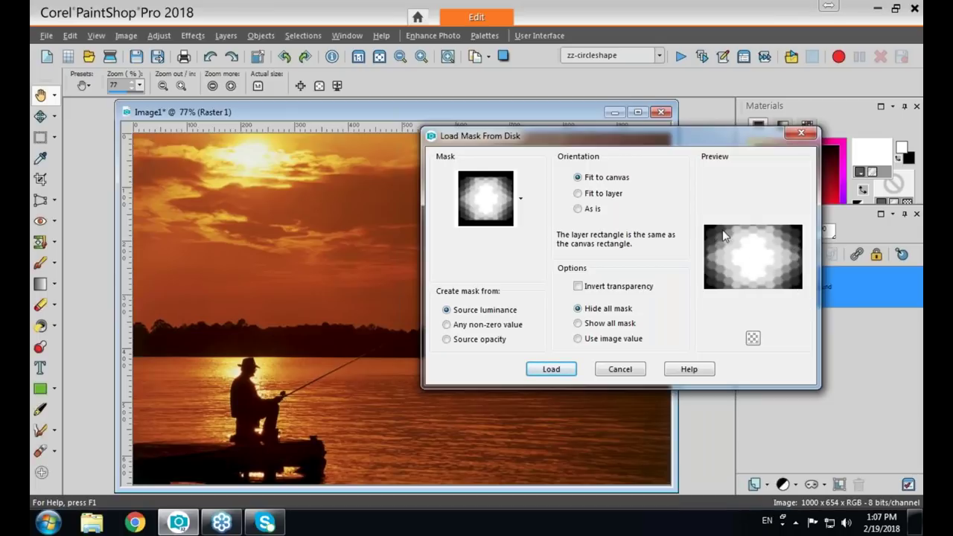
pyautogui.click(565, 368)
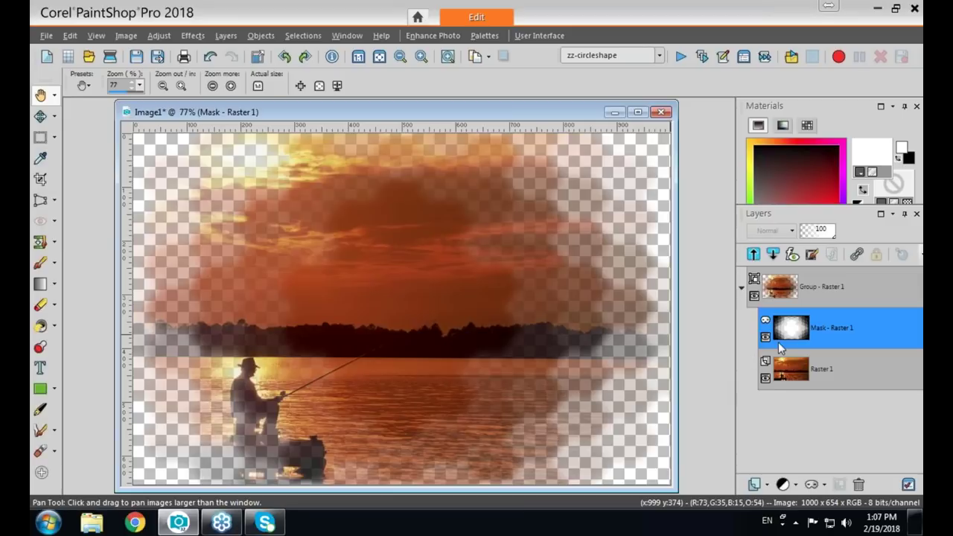
pyautogui.moveTo(792, 333)
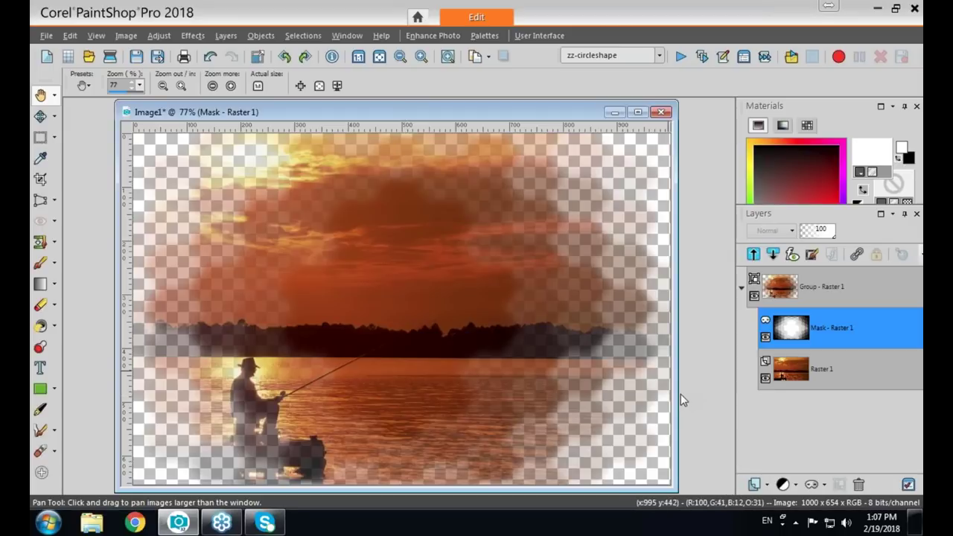
pyautogui.hotkey('ctrl', 'z')
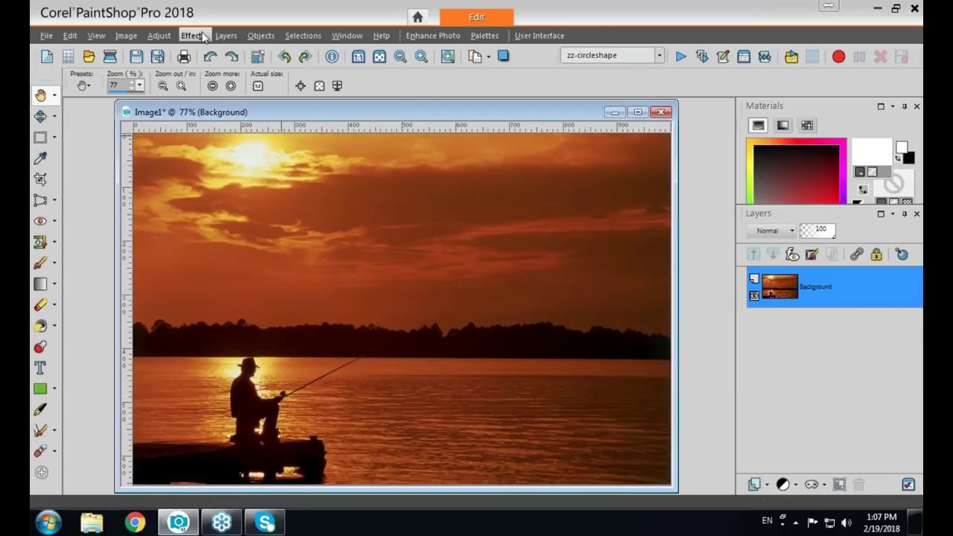
# - Load Mask 054 from disk onto the photo with Fit to canvas and Invert transparency enabled, and undo it
pyautogui.click(226, 35)
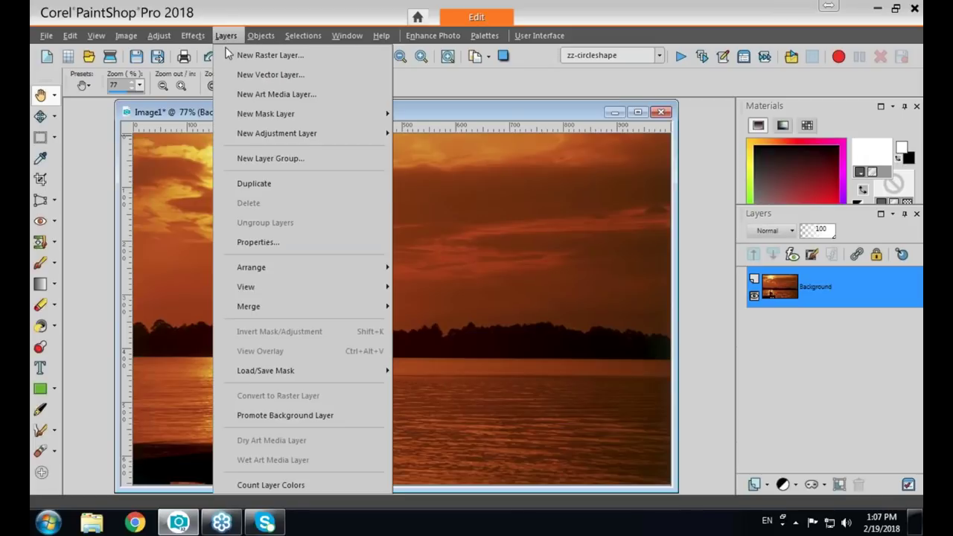
pyautogui.moveTo(262, 372)
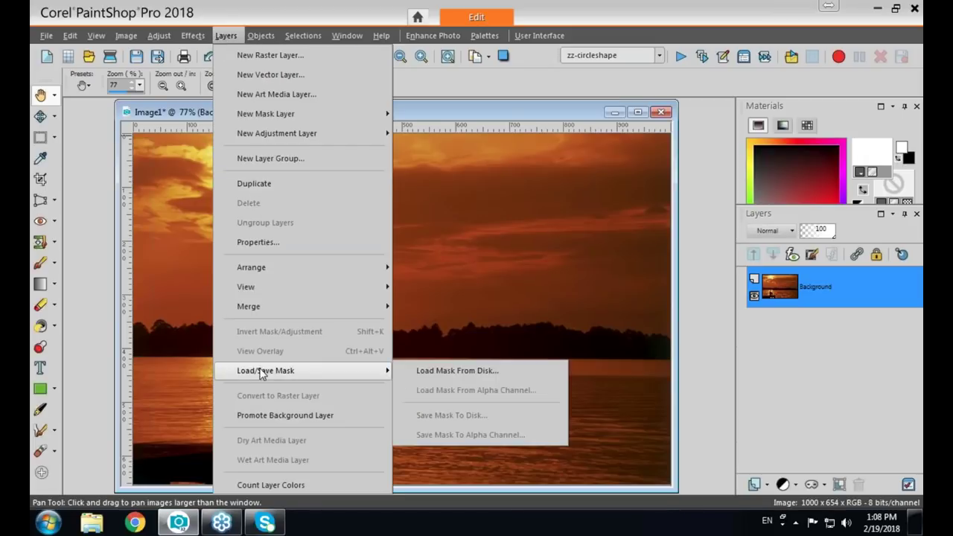
pyautogui.click(463, 370)
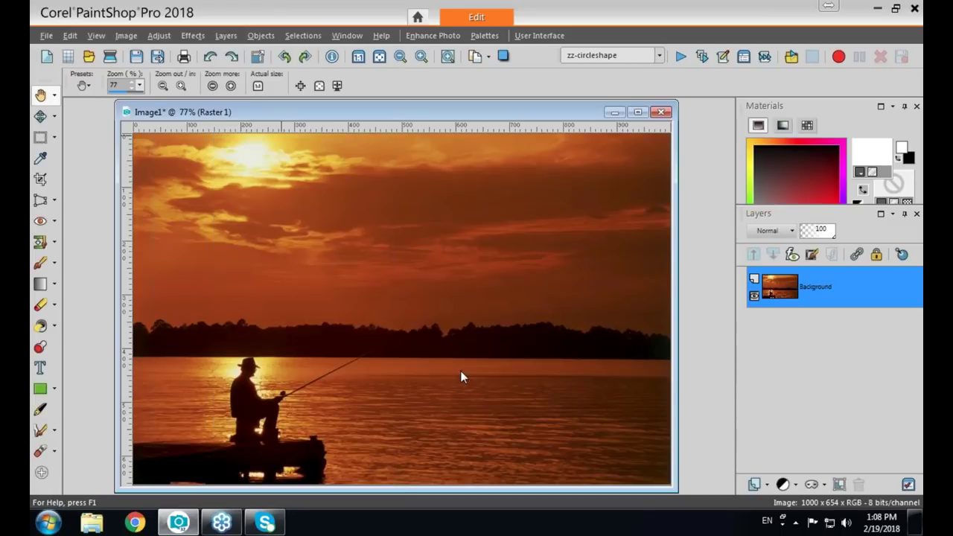
pyautogui.click(376, 198)
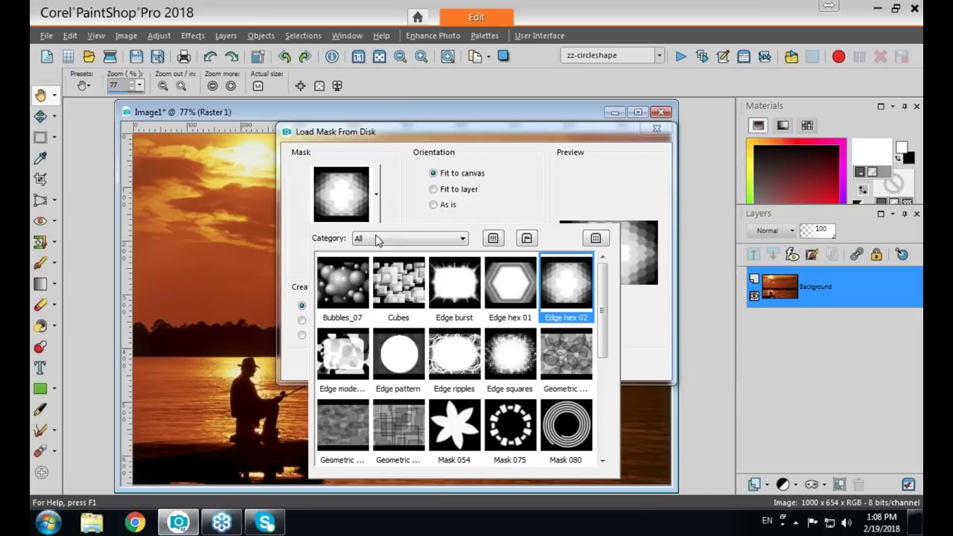
pyautogui.click(456, 432)
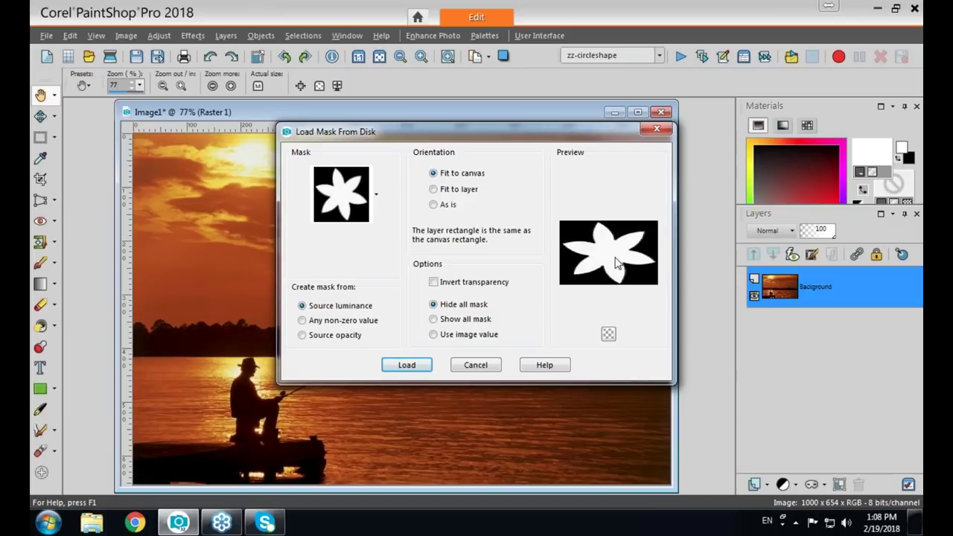
pyautogui.click(433, 283)
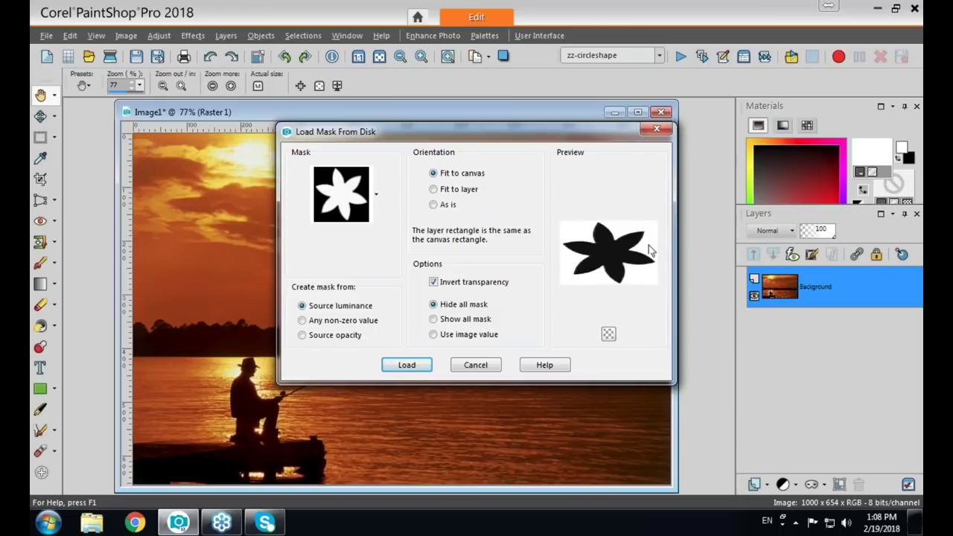
pyautogui.click(407, 367)
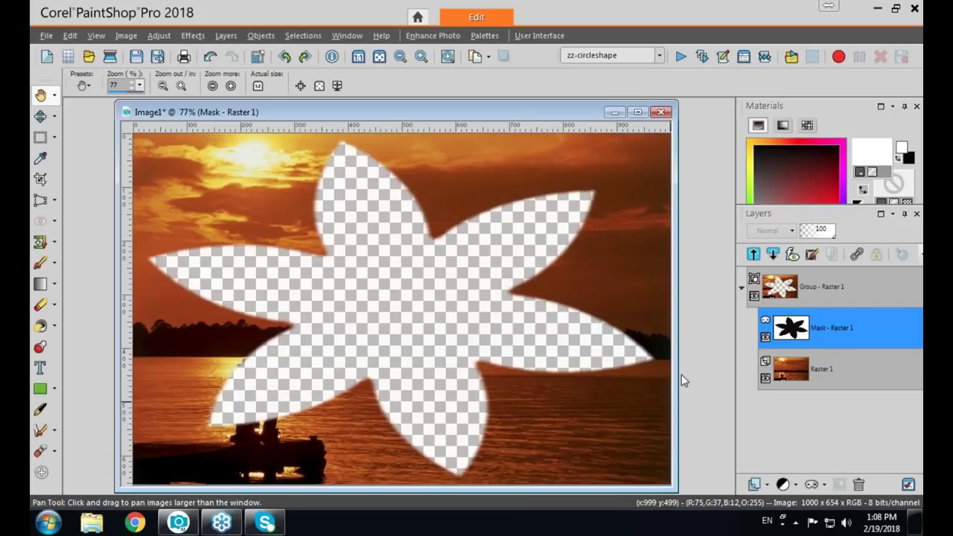
pyautogui.moveTo(588, 112); pyautogui.dragTo(594, 108)
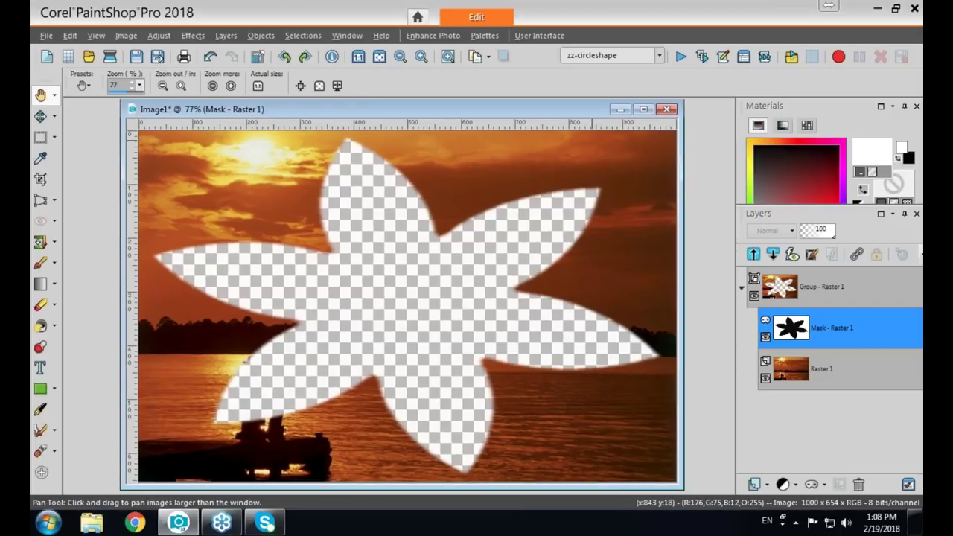
pyautogui.hotkey('ctrl', 'z')
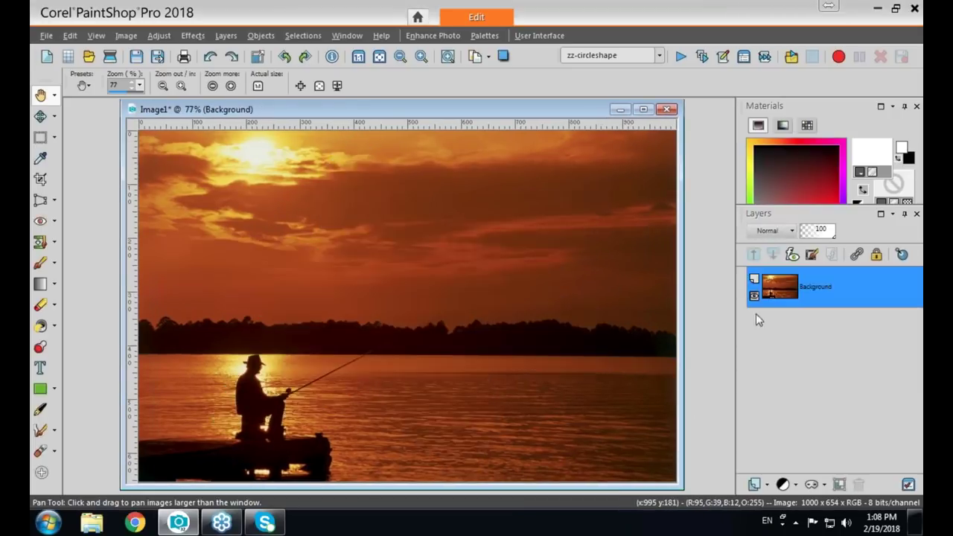
# - Add a new raster layer above the photo background and flood fill it with bright red
pyautogui.click(768, 485)
pyautogui.click(771, 365)
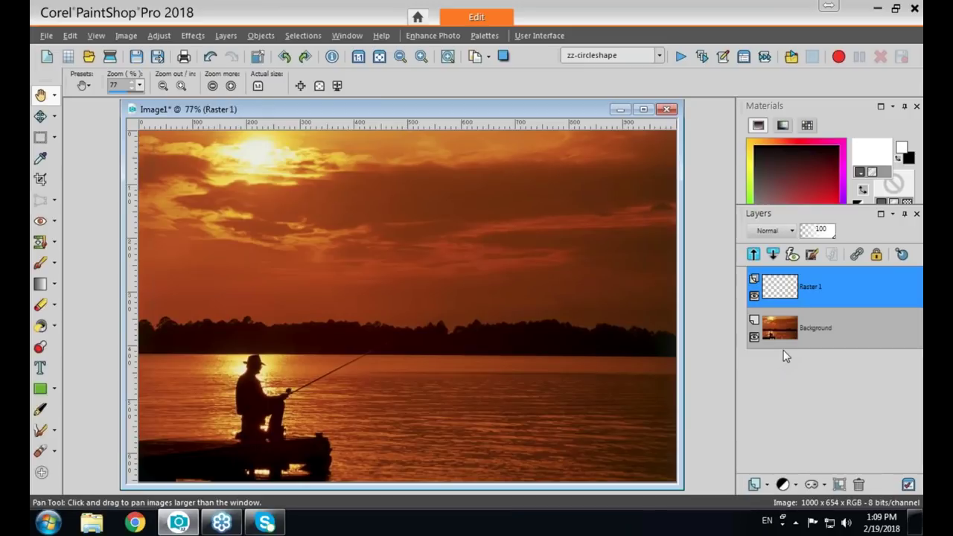
pyautogui.click(836, 198)
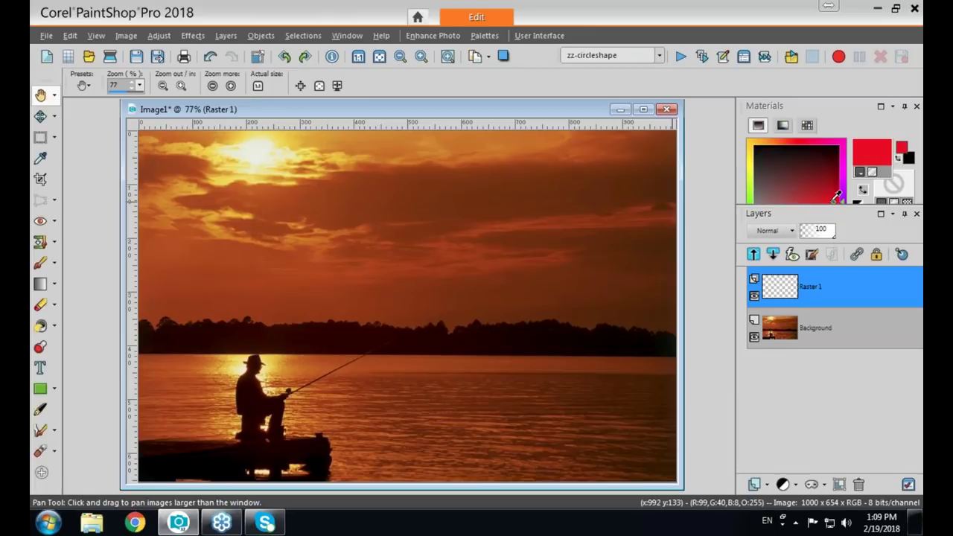
pyautogui.click(40, 325)
pyautogui.click(491, 296)
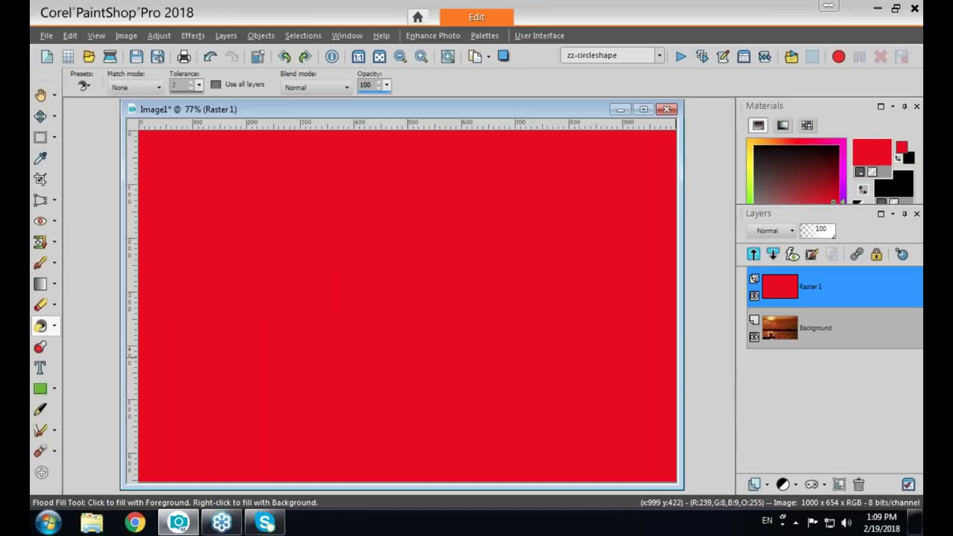
# - Load the flower mask from disk onto the red layer with Fit to canvas, source luminance and Invert transparency enabled
pyautogui.click(225, 35)
pyautogui.moveTo(275, 370)
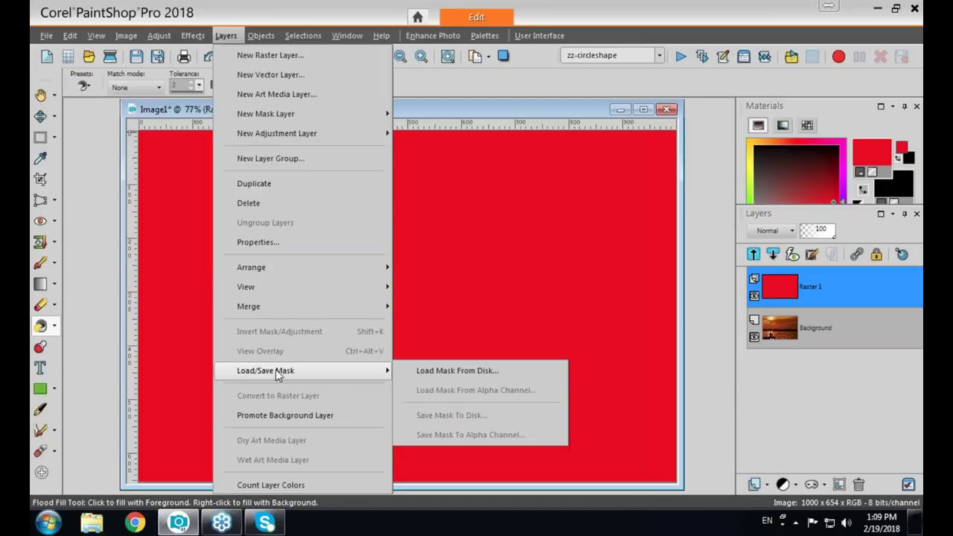
pyautogui.click(443, 370)
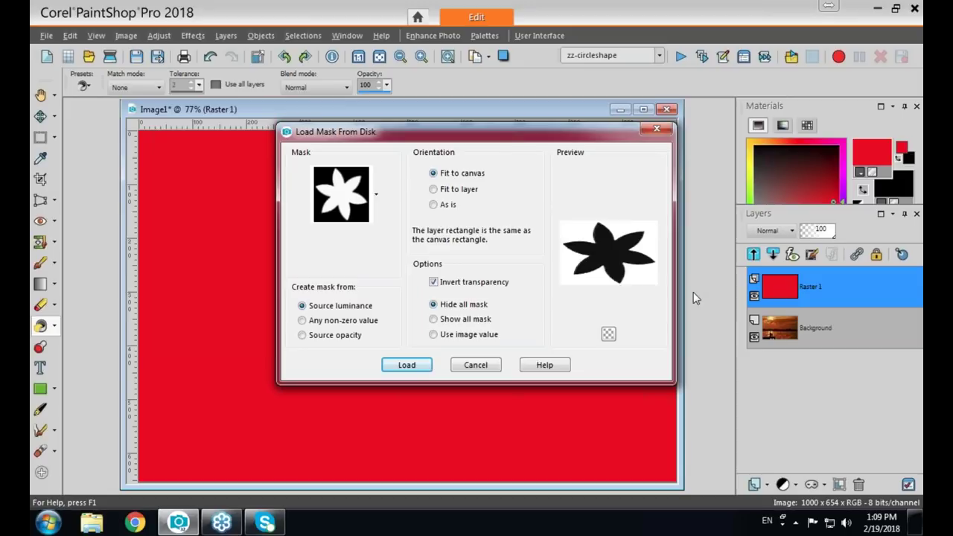
pyautogui.click(408, 364)
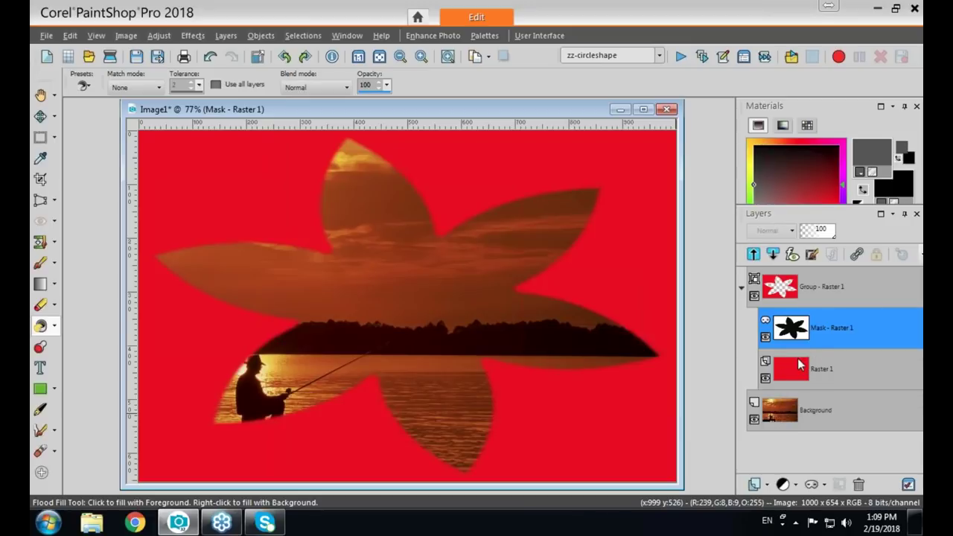
pyautogui.moveTo(795, 378)
pyautogui.moveTo(792, 423)
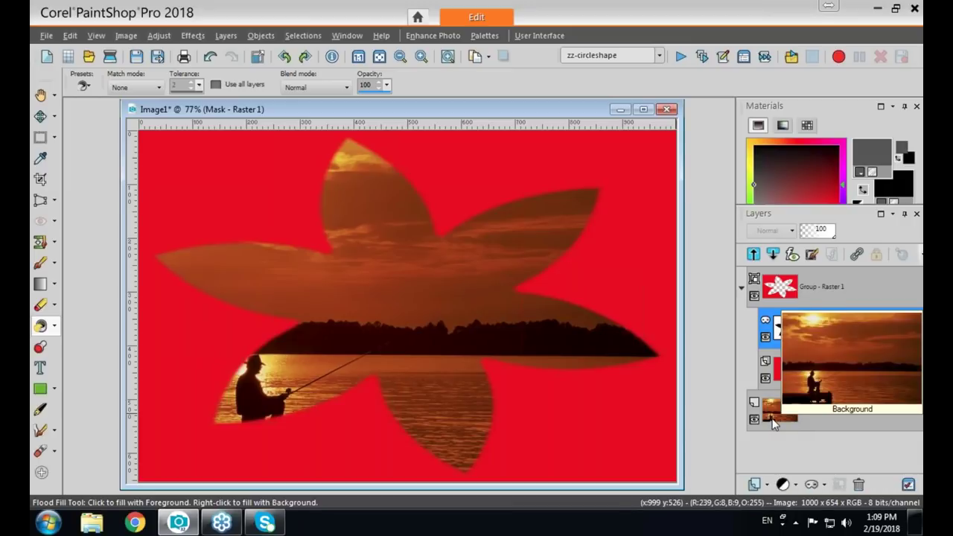
# - Select the photo background layer, and undo the selection and the loading of the flower mask
pyautogui.click(776, 421)
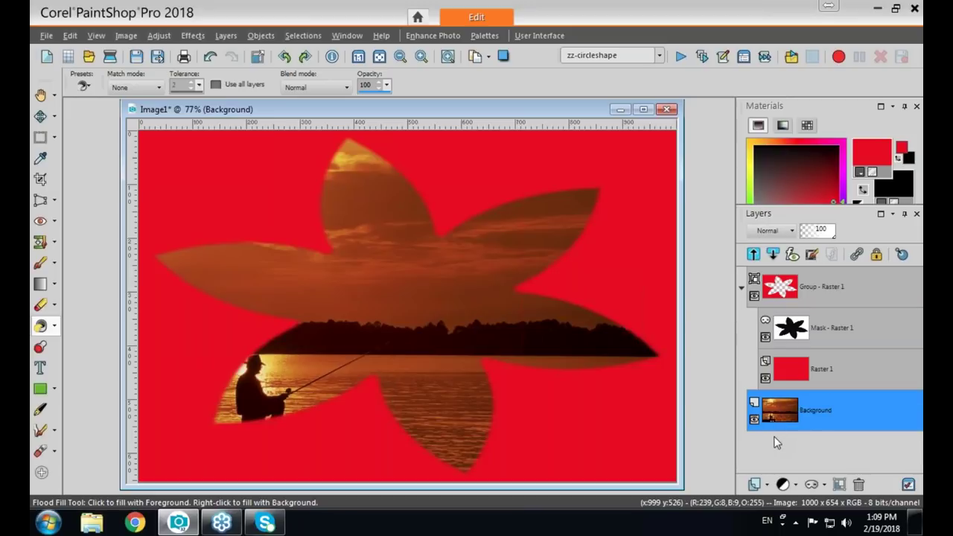
pyautogui.hotkey('ctrl', 'z')
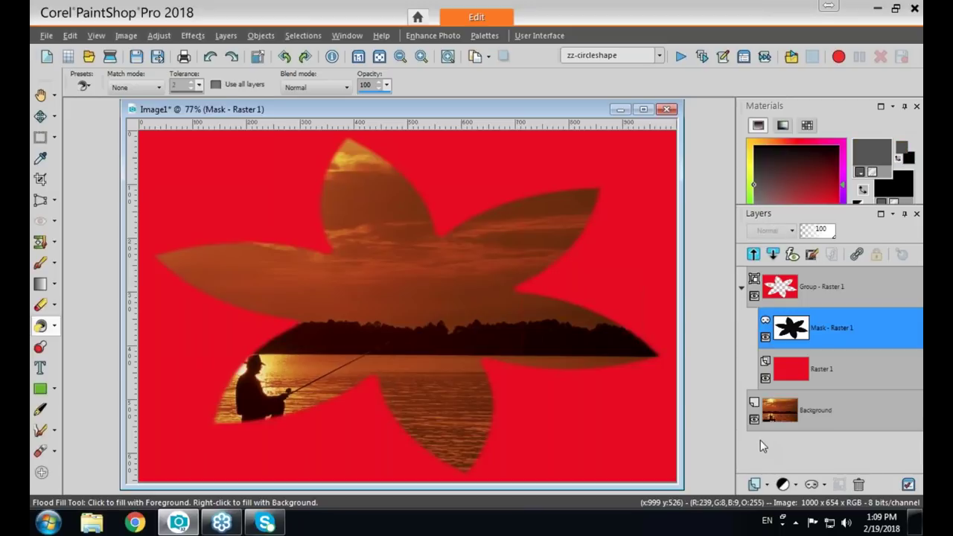
pyautogui.hotkey('ctrl', 'z')
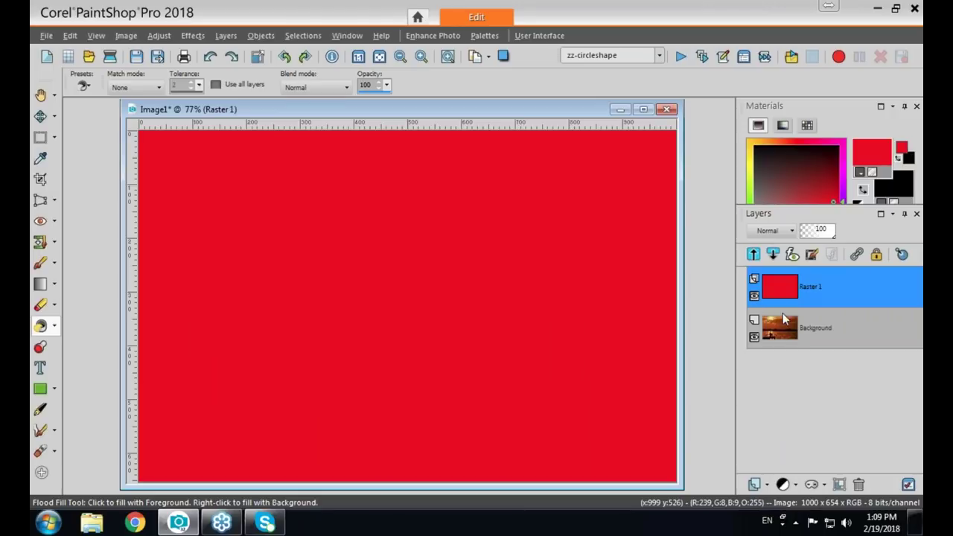
# - Delete the red layer and promote the photo background to a raster layer
pyautogui.click(858, 485)
pyautogui.moveTo(810, 298)
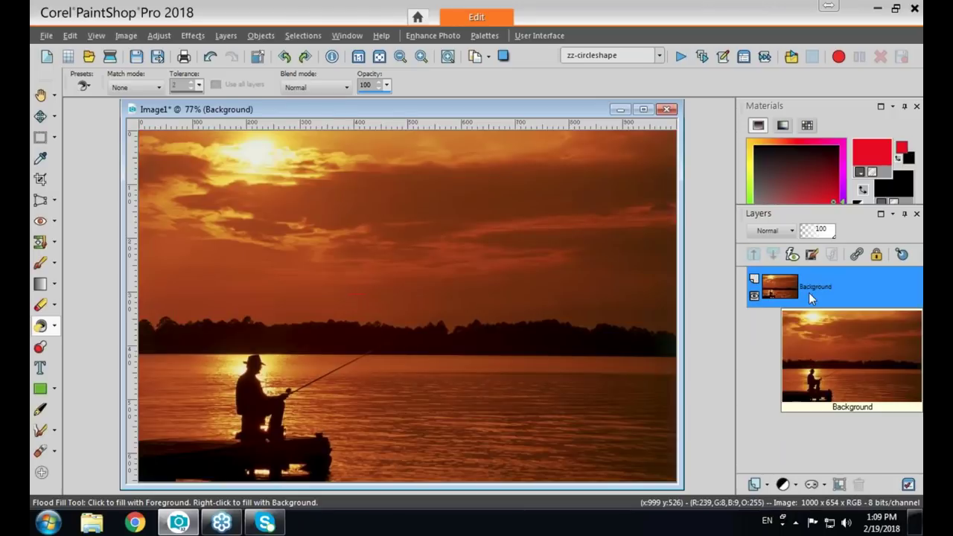
pyautogui.rightClick(802, 292)
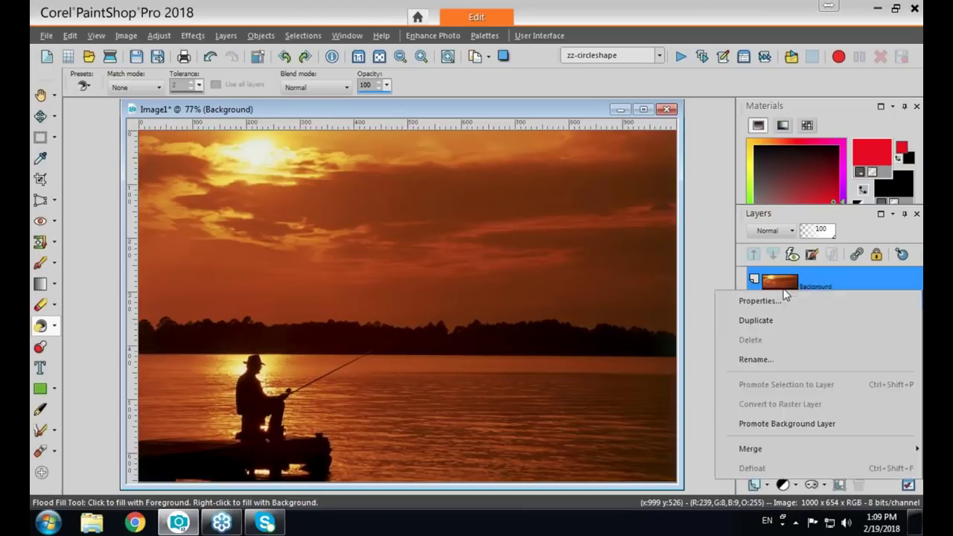
pyautogui.click(757, 422)
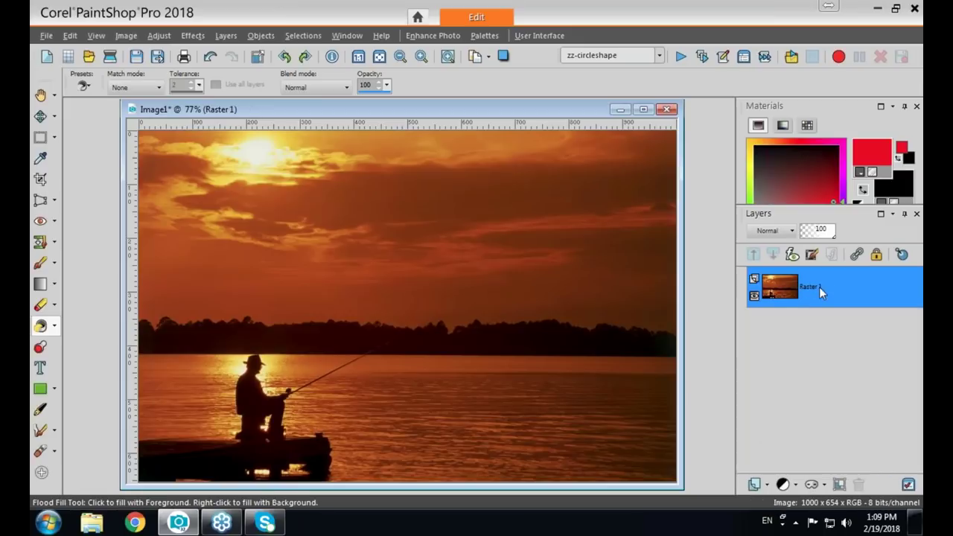
pyautogui.moveTo(797, 298)
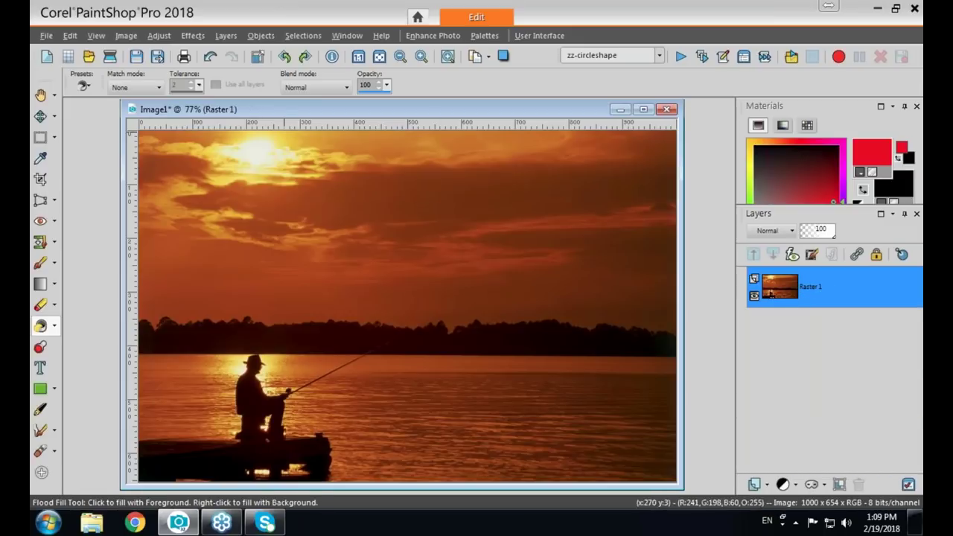
# - Load the flower mask from disk onto the photo layer with Fit to canvas, source luminance and Invert transparency disabled
pyautogui.click(226, 36)
pyautogui.moveTo(253, 370)
pyautogui.click(426, 370)
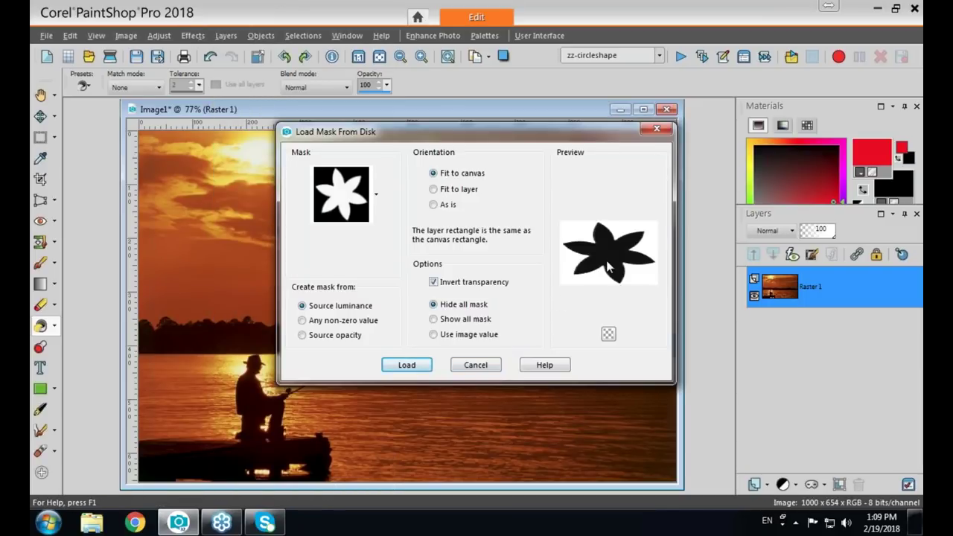
pyautogui.click(433, 282)
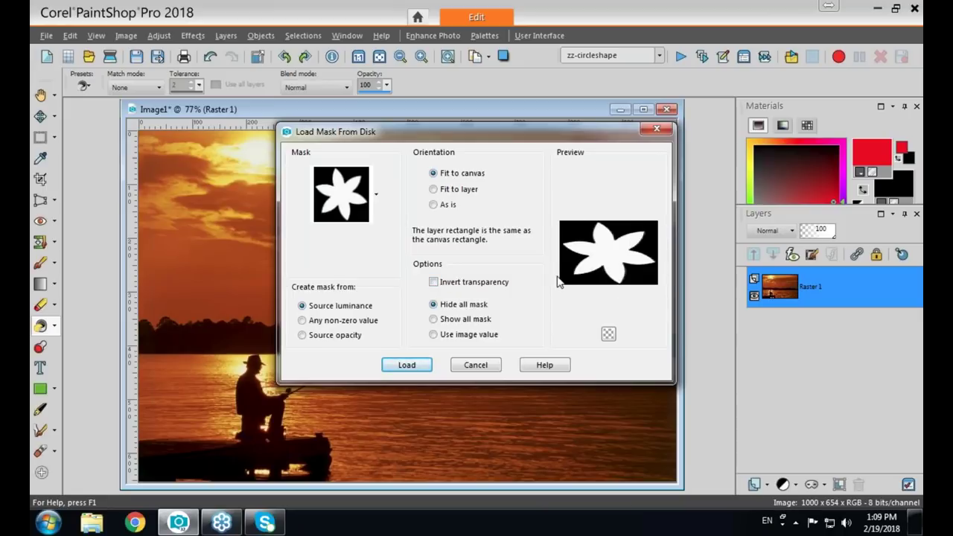
pyautogui.click(408, 366)
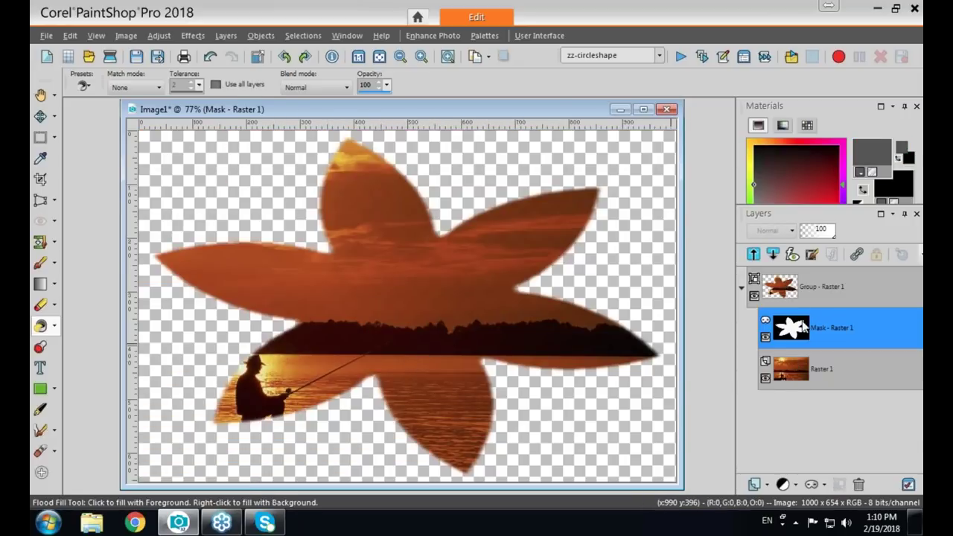
pyautogui.moveTo(798, 379)
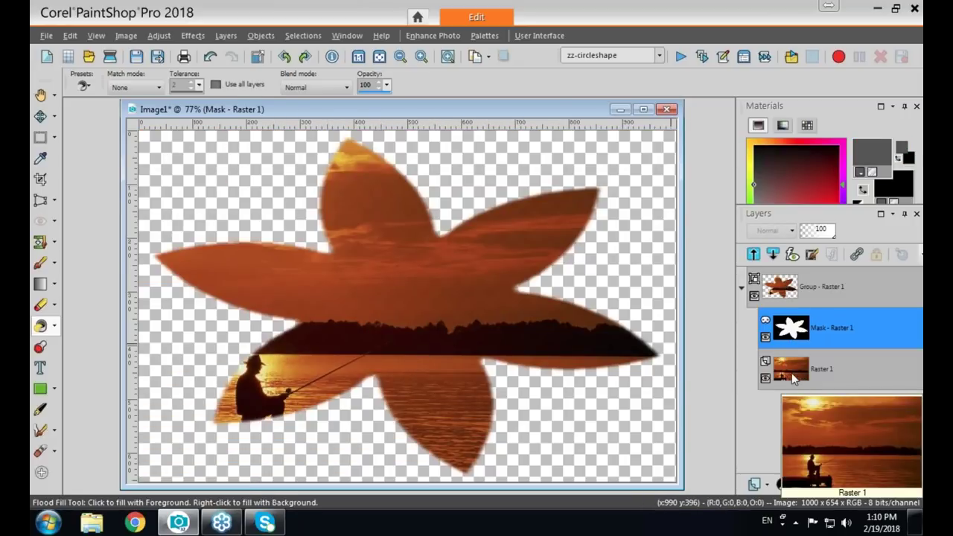
# - Reposition the photo layer beneath the flower mask with the Pick tool, shifting it up to the right and back
pyautogui.click(790, 376)
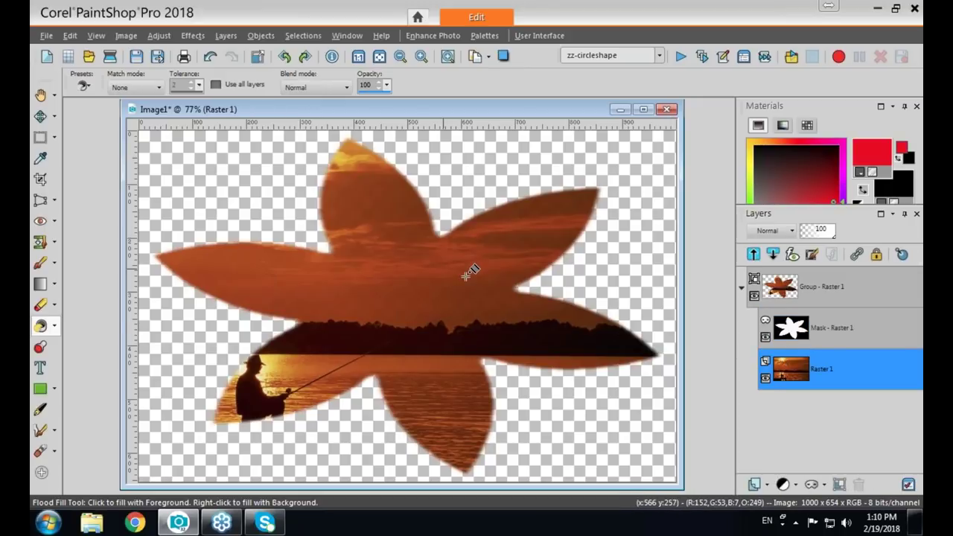
pyautogui.click(54, 119)
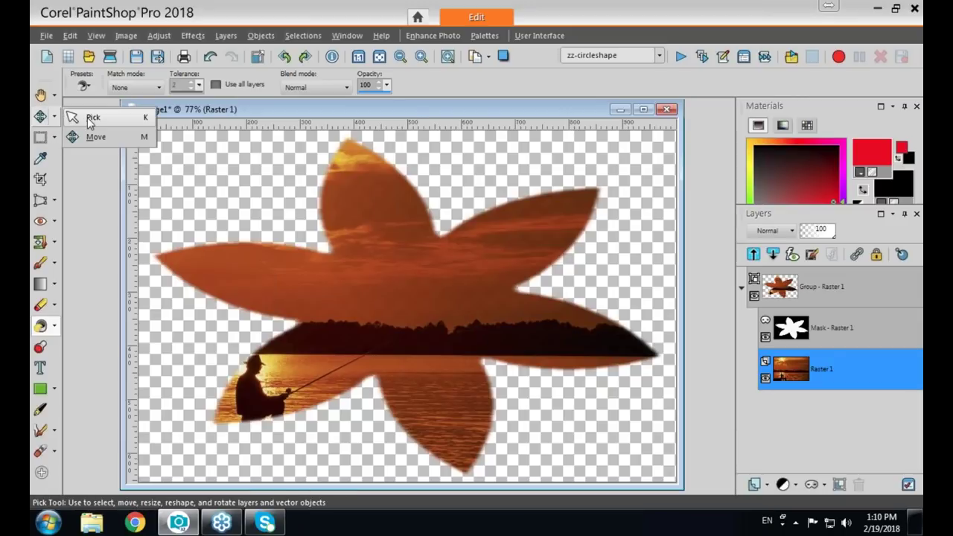
pyautogui.click(91, 119)
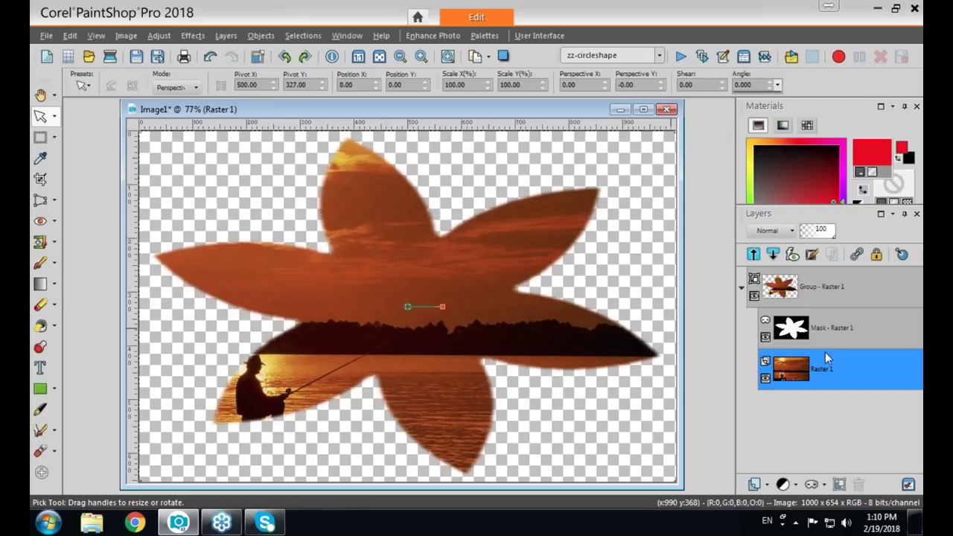
pyautogui.moveTo(813, 370)
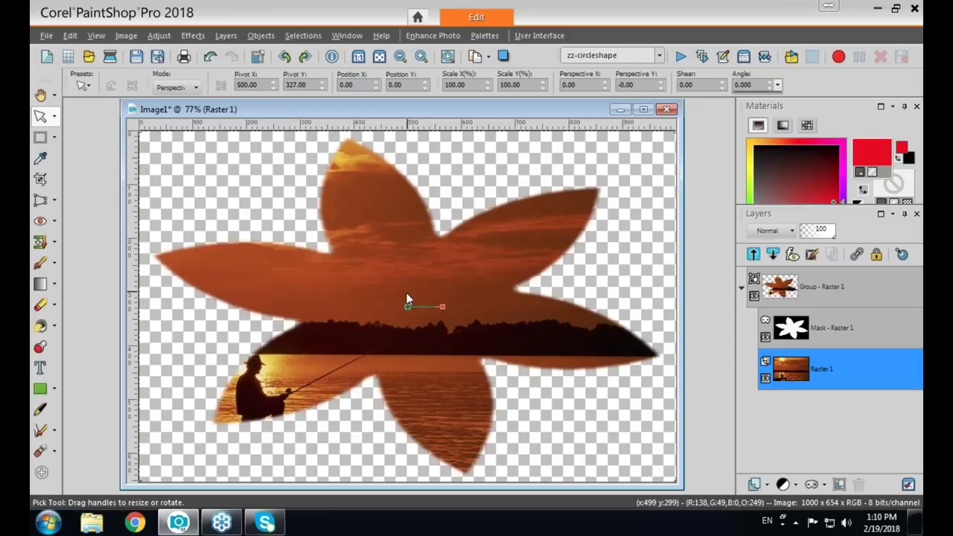
pyautogui.moveTo(407, 305); pyautogui.dragTo(480, 271)
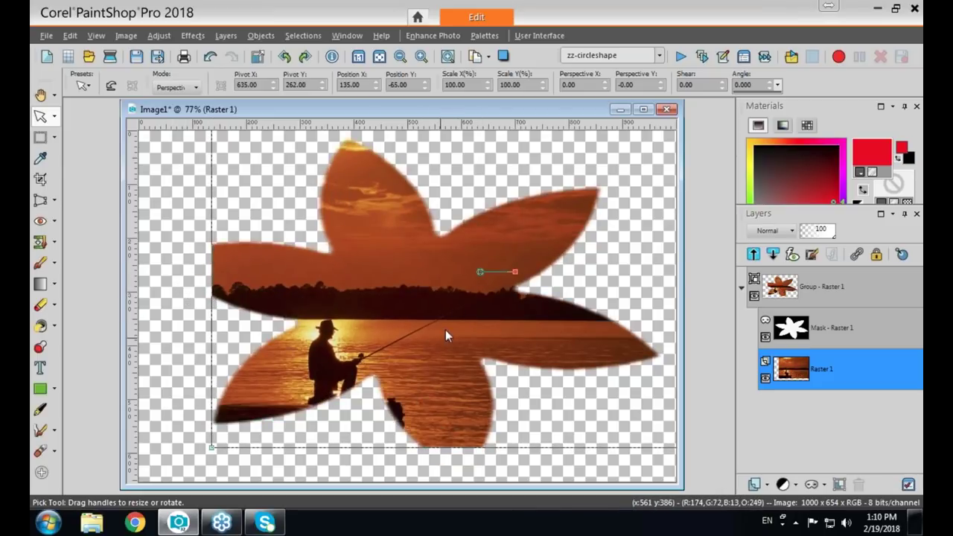
pyautogui.moveTo(480, 271); pyautogui.dragTo(396, 339)
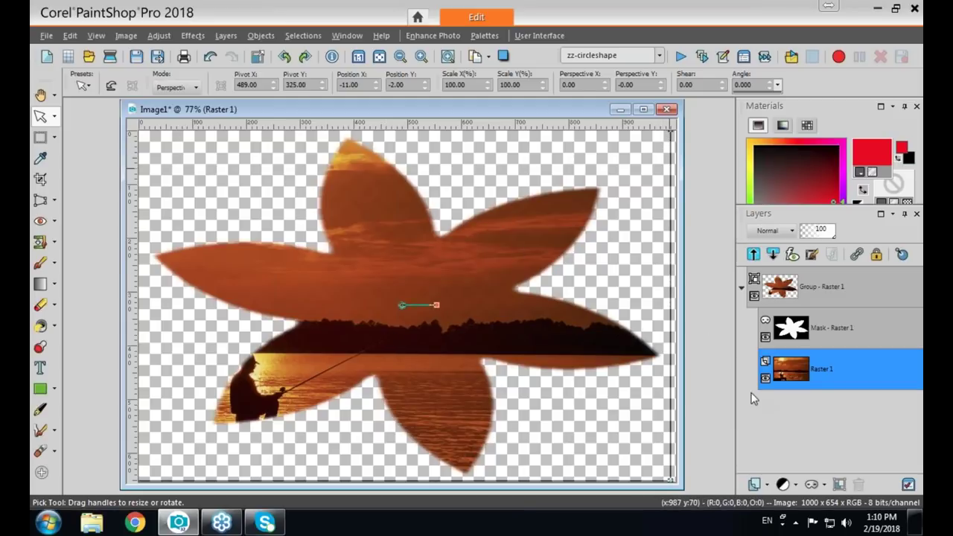
# - Undo the photo layer moves and the loading of the flower mask
pyautogui.hotkey('ctrl', 'z')
pyautogui.hotkey('ctrl', 'z')
pyautogui.hotkey('ctrl', 'z')
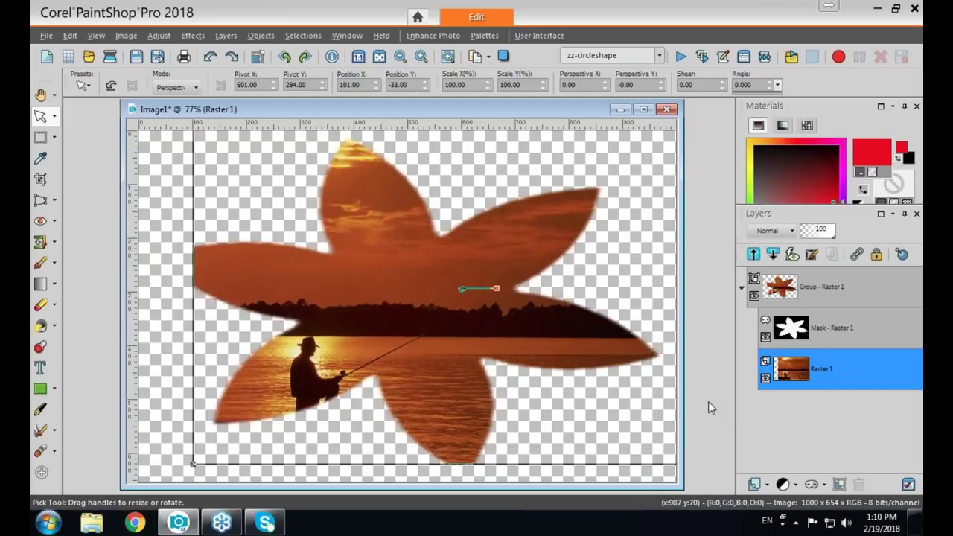
pyautogui.hotkey('ctrl', 'z')
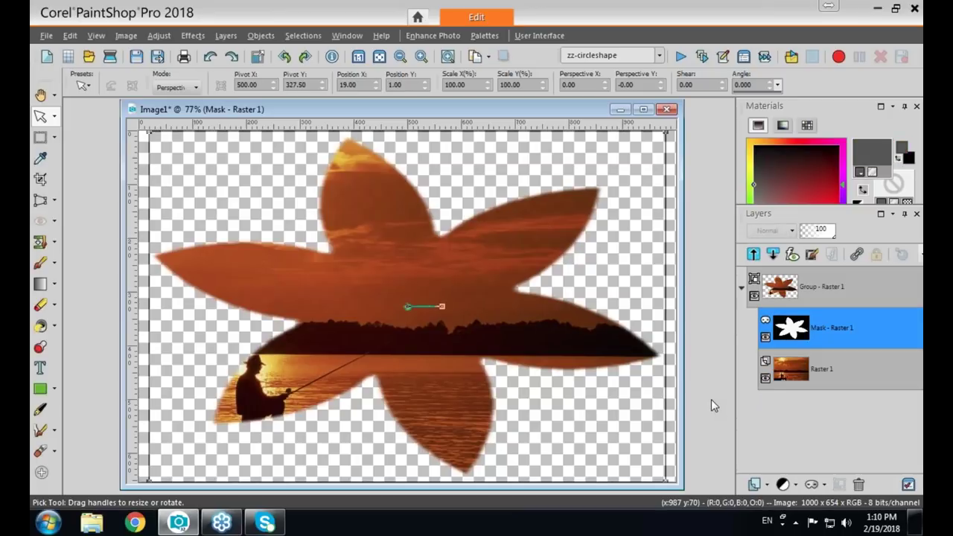
pyautogui.hotkey('ctrl', 'z')
pyautogui.hotkey('ctrl', 'z')
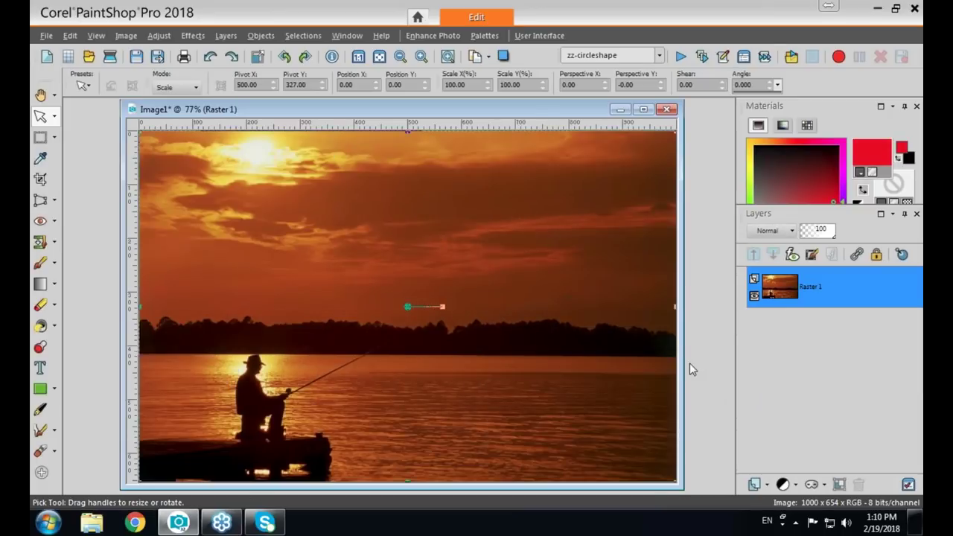
# - Create a new 1000 × 600 pixel image with a transparent raster background at 300 pixels/inch
pyautogui.moveTo(544, 113); pyautogui.dragTo(542, 115)
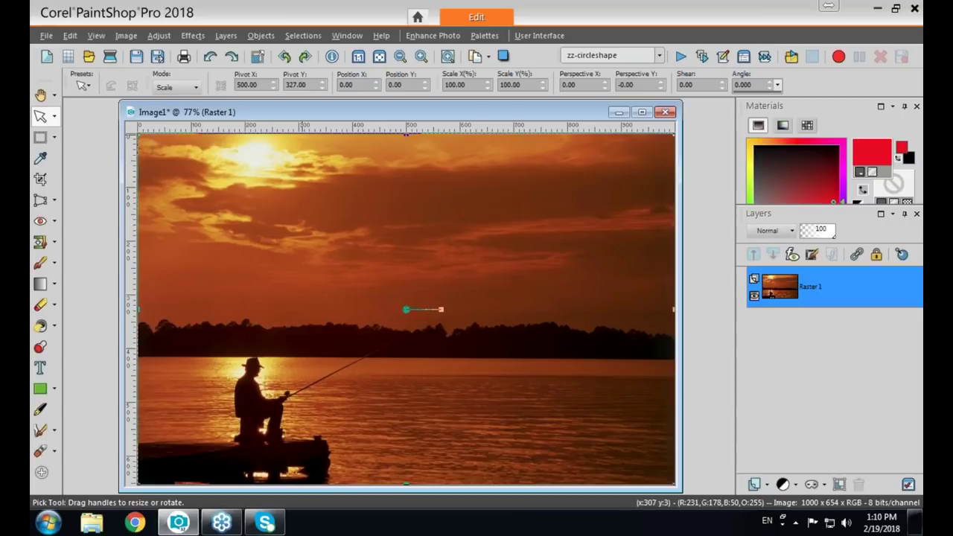
pyautogui.moveTo(464, 109); pyautogui.dragTo(429, 110)
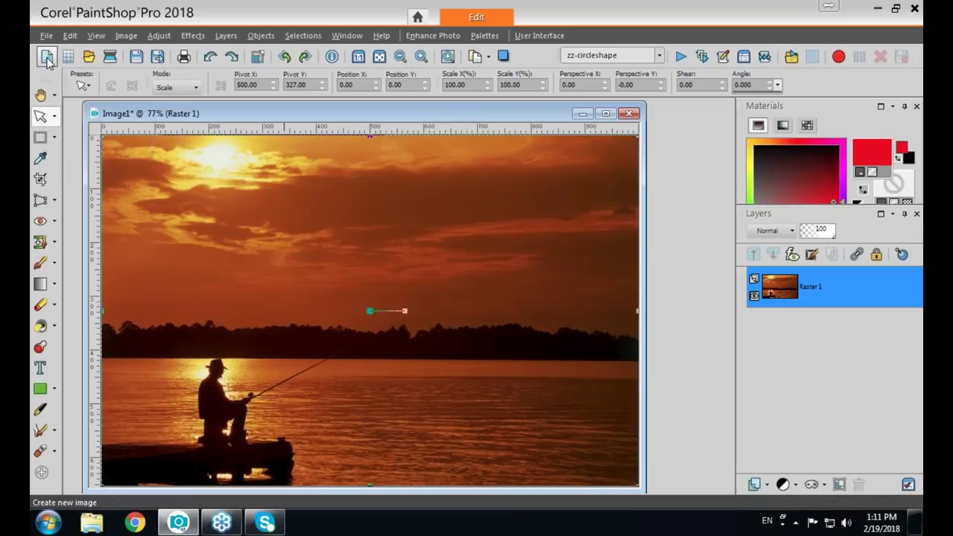
pyautogui.hotkey('ctrl', 'n')
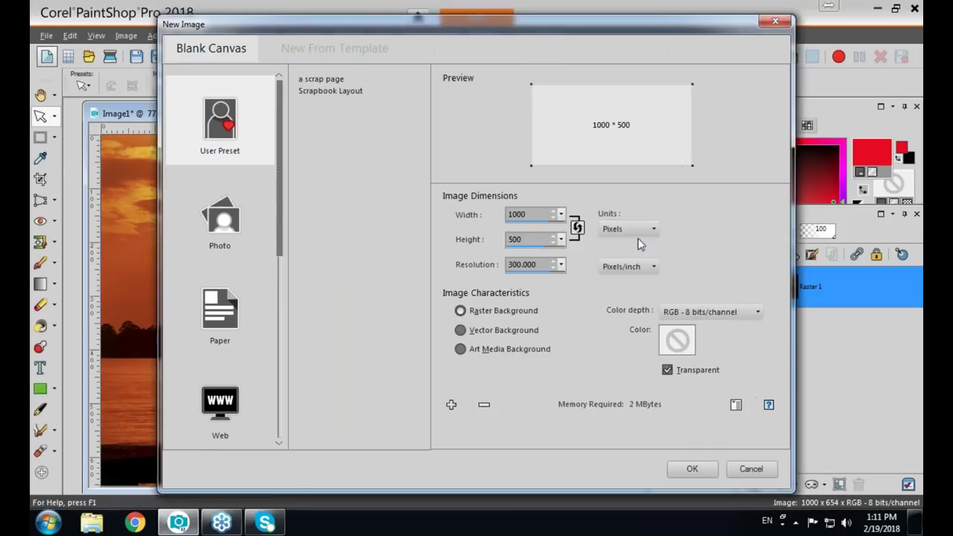
pyautogui.moveTo(512, 239); pyautogui.dragTo(501, 240)
pyautogui.write('6')
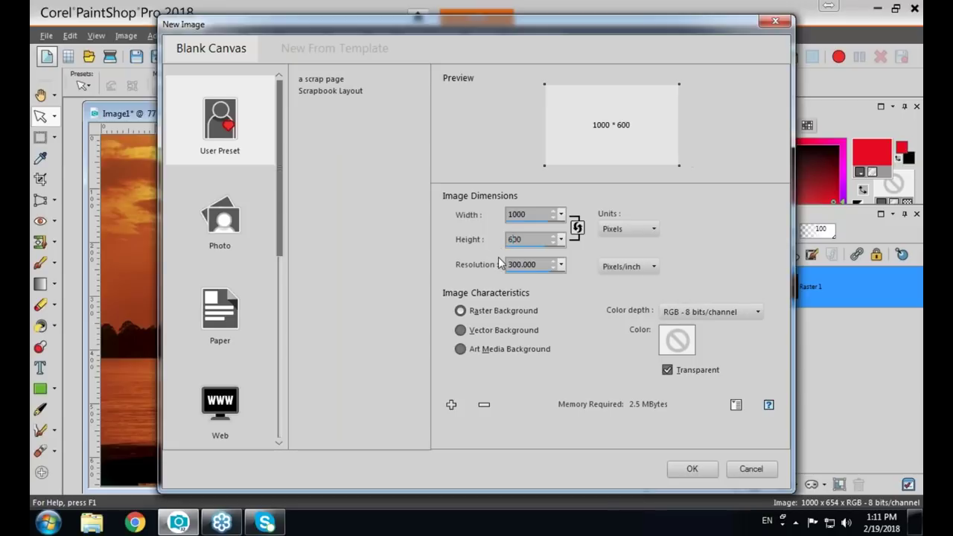
pyautogui.click(692, 469)
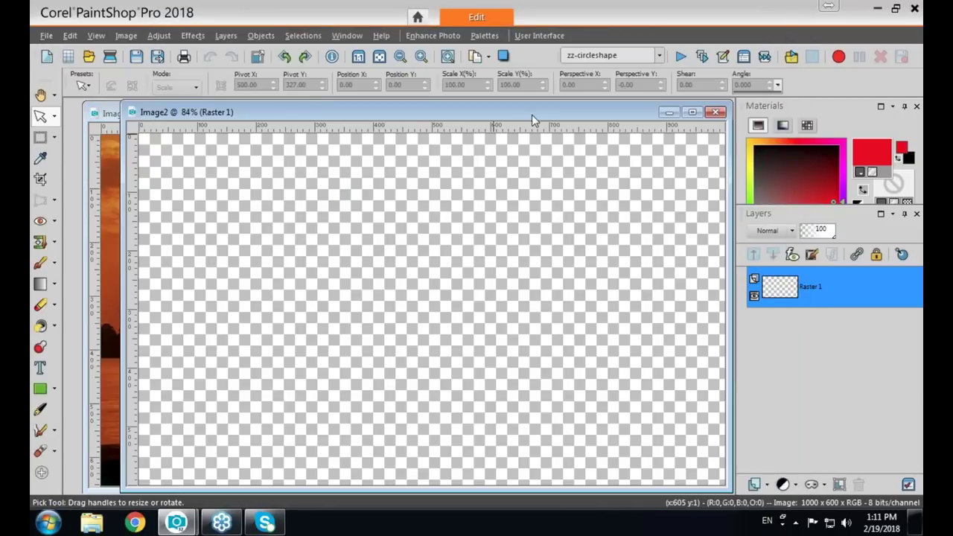
pyautogui.moveTo(531, 115); pyautogui.dragTo(509, 115)
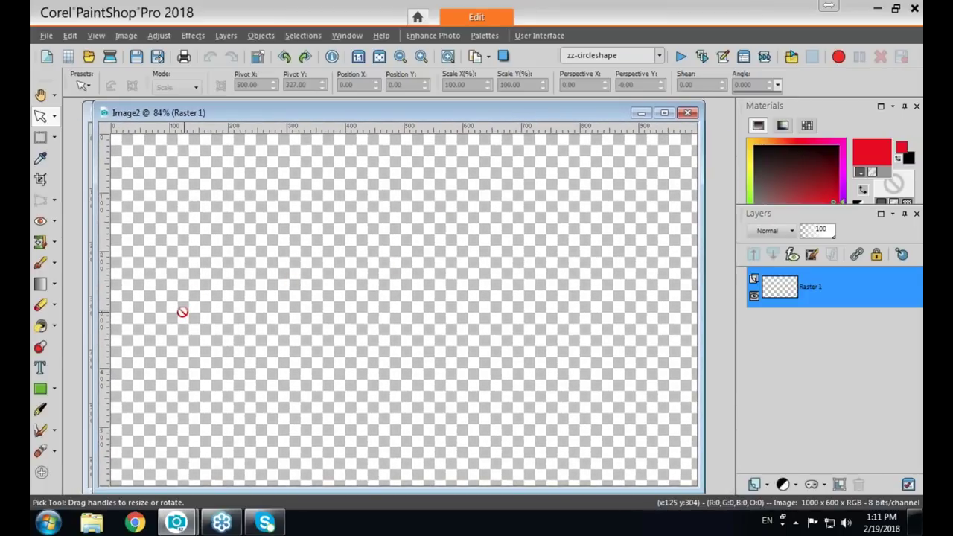
# - Set the material colors to black and white and flood fill the new canvas with white
pyautogui.click(42, 328)
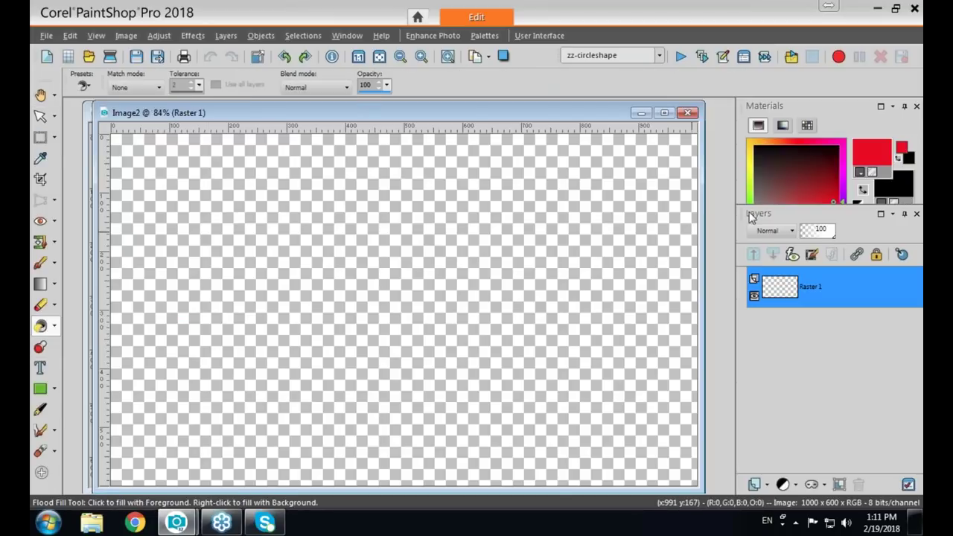
pyautogui.click(863, 205)
pyautogui.rightClick(355, 248)
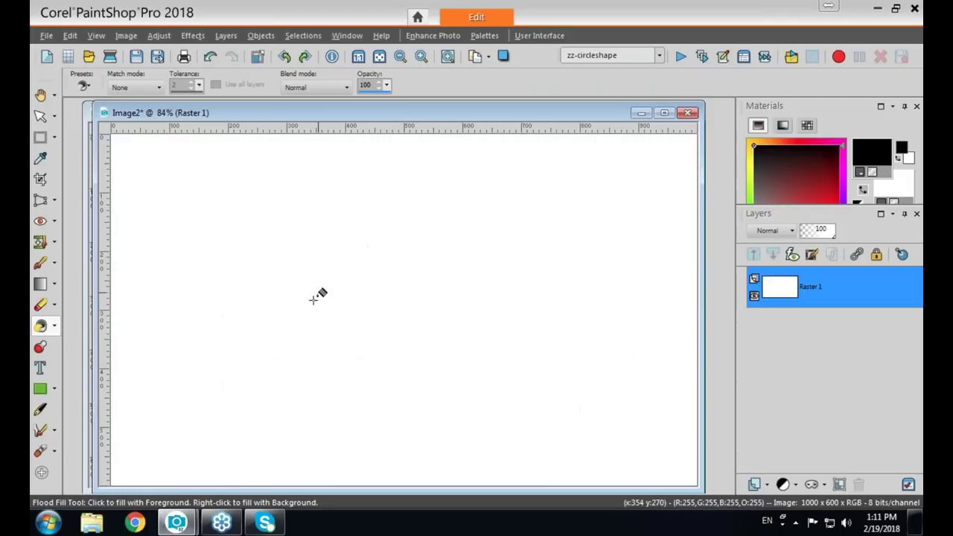
# - Draw a black-filled five-pointed vector star about 390 pixels wide near the canvas center with the Symmetric Shape tool
pyautogui.click(58, 391)
pyautogui.click(91, 451)
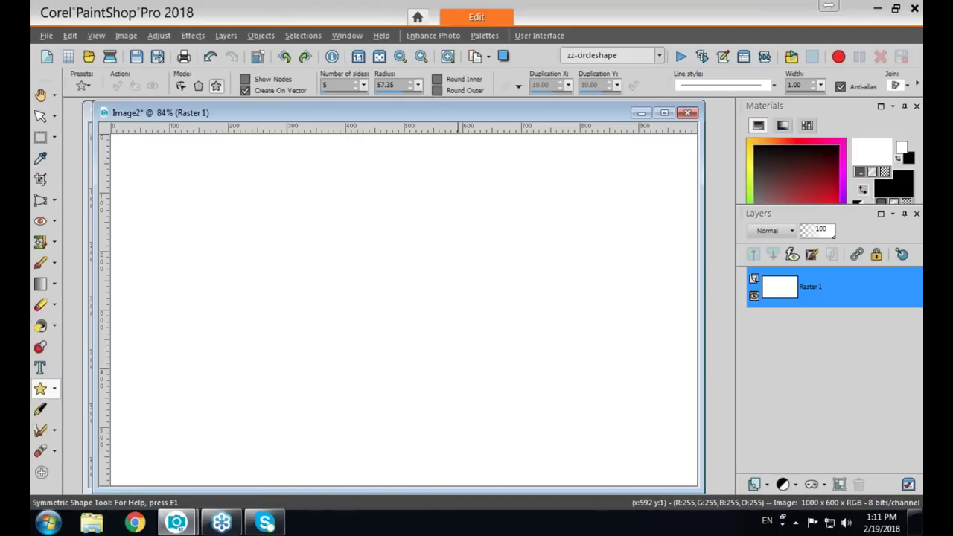
pyautogui.moveTo(315, 215); pyautogui.dragTo(537, 430)
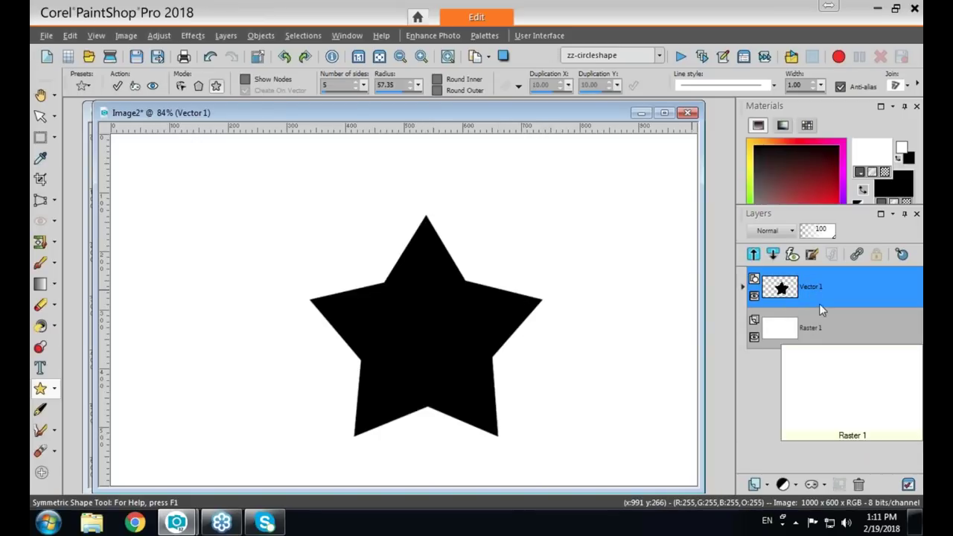
pyautogui.moveTo(782, 333)
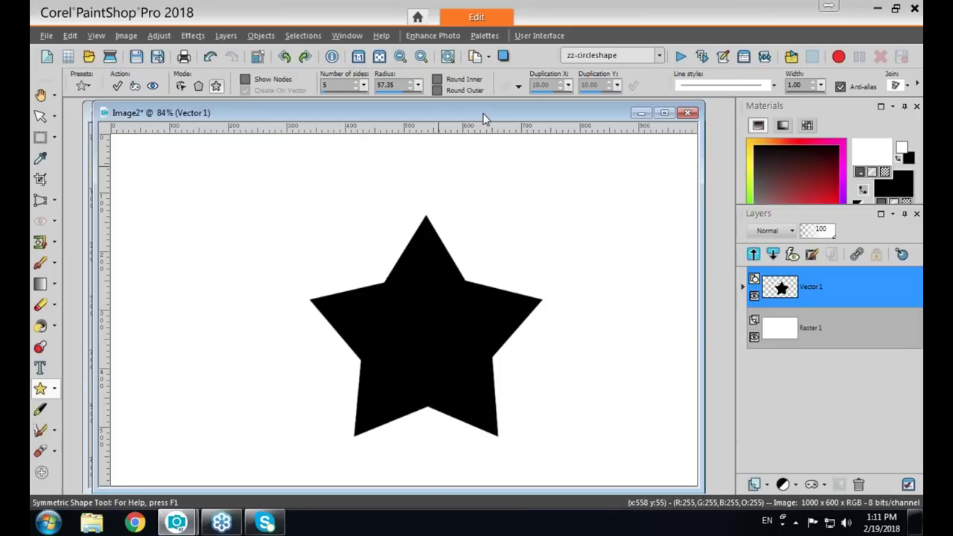
# - Shrink the star image view to 50% and move its window aside, leaving the sunset photo as the active image
pyautogui.moveTo(483, 114); pyautogui.dragTo(495, 112)
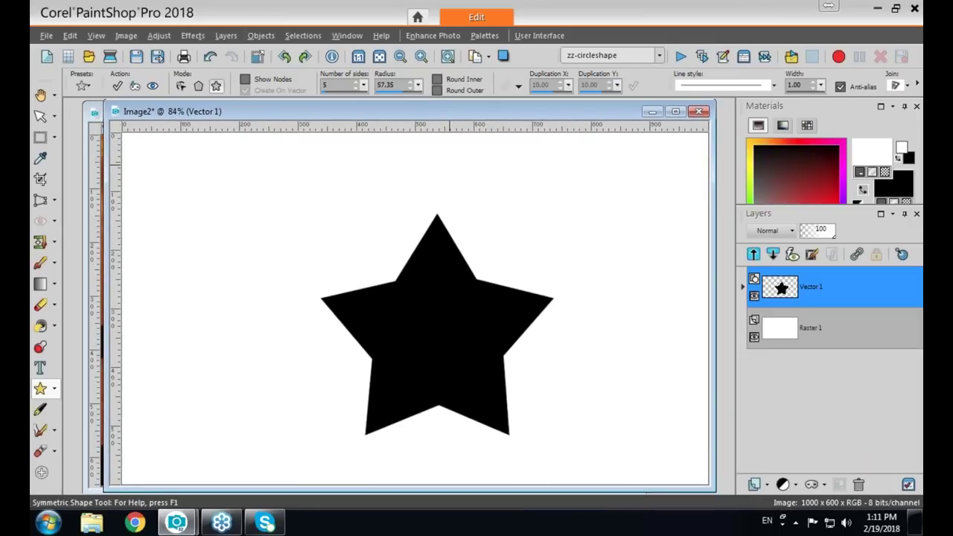
pyautogui.moveTo(210, 113); pyautogui.dragTo(266, 110)
pyautogui.scroll(-3, 313, 223)
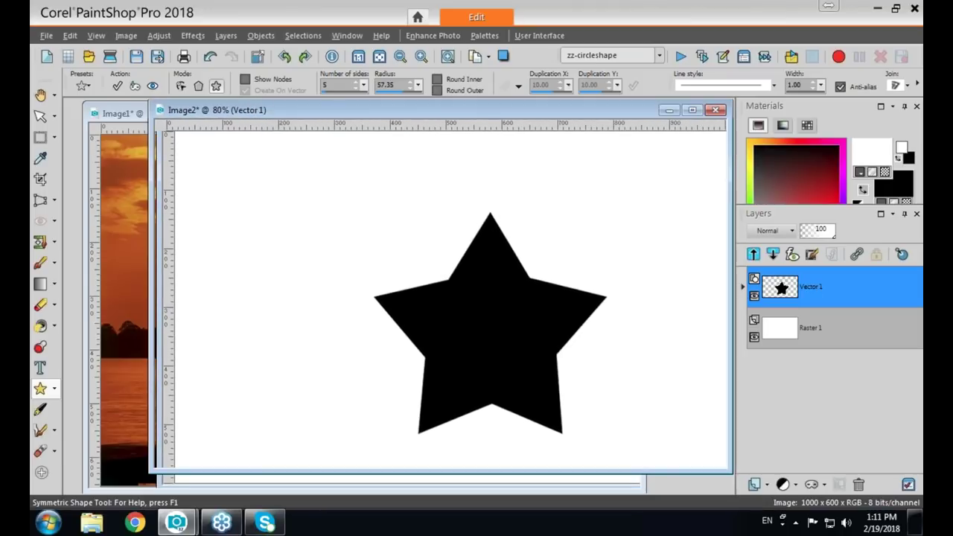
pyautogui.moveTo(361, 113); pyautogui.dragTo(586, 157)
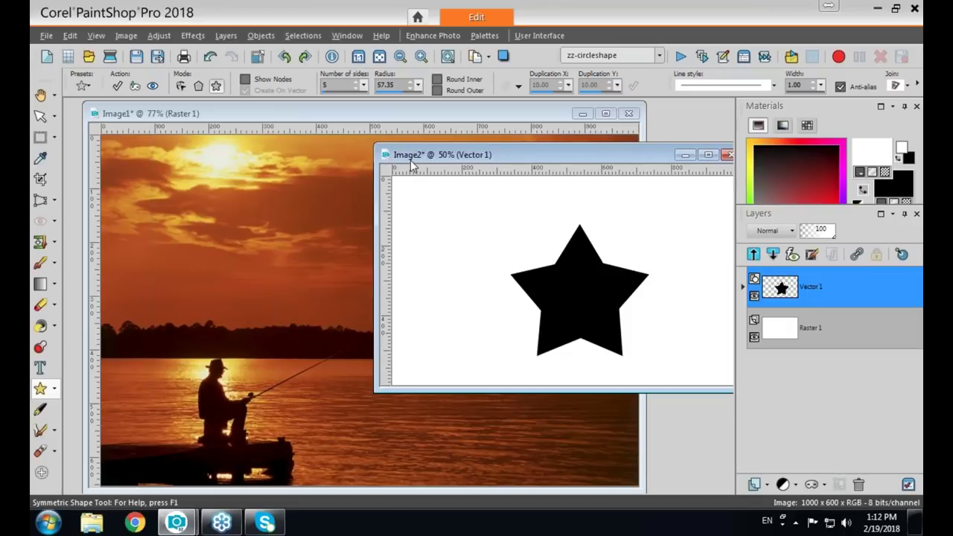
pyautogui.click(436, 111)
pyautogui.moveTo(440, 114); pyautogui.dragTo(417, 123)
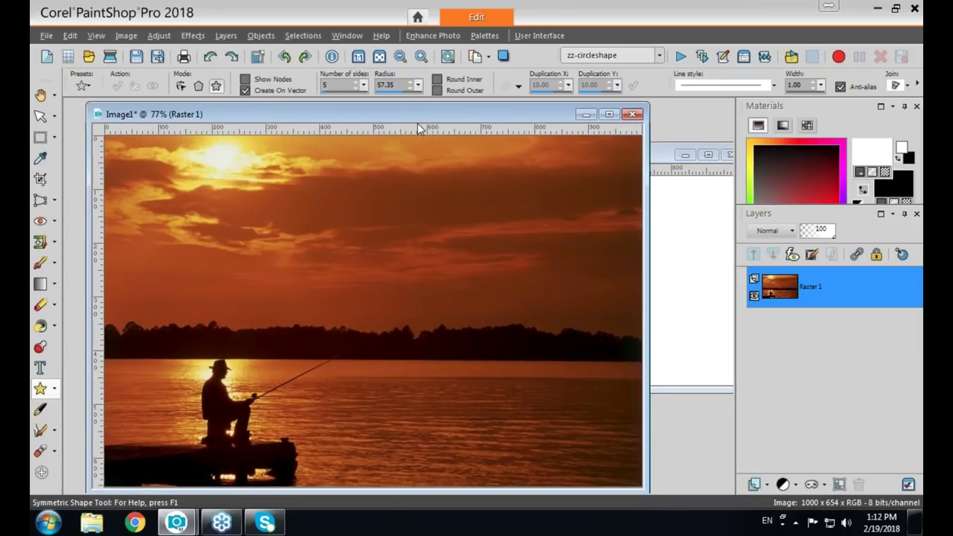
# - Add a mask to the photo layer from Image2 using source luminance without inverting the mask data, and undo it
pyautogui.click(226, 36)
pyautogui.moveTo(265, 117)
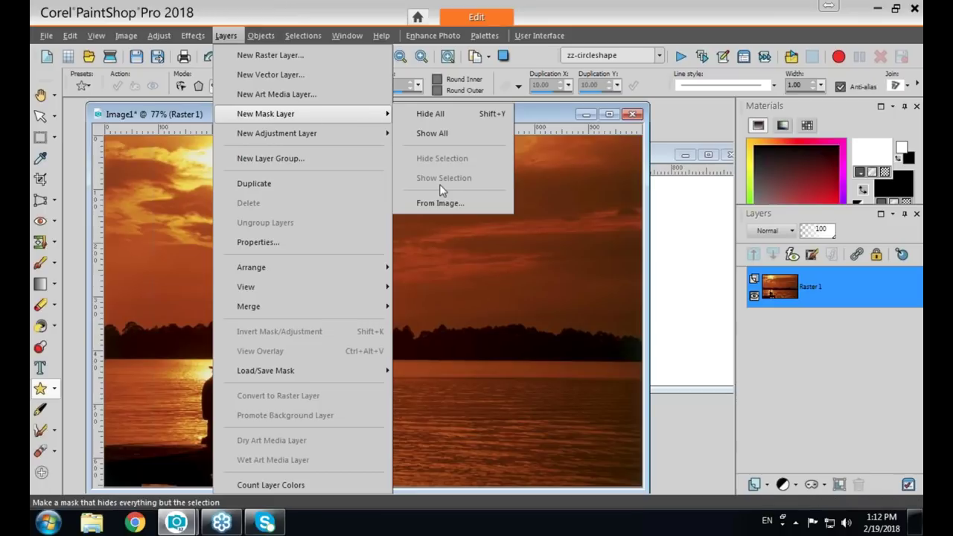
pyautogui.click(439, 204)
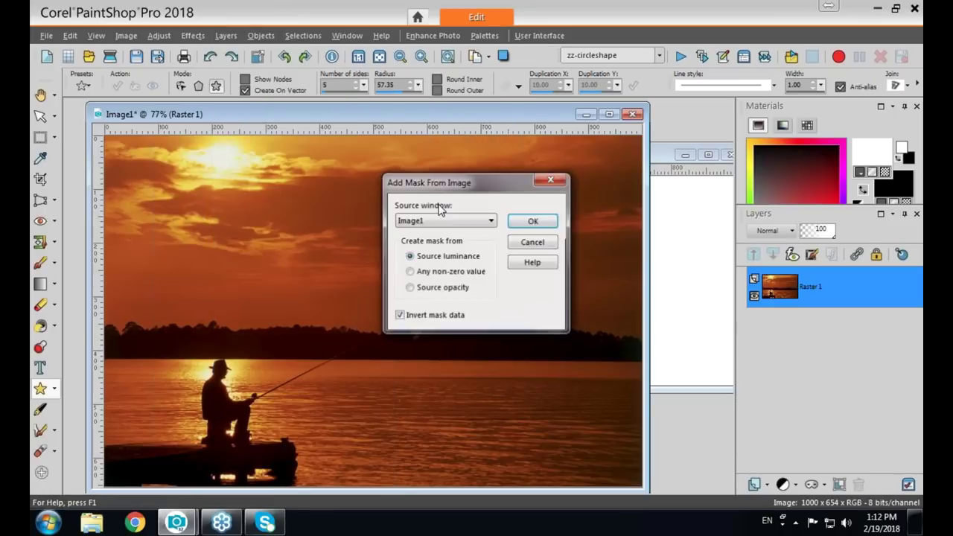
pyautogui.click(490, 221)
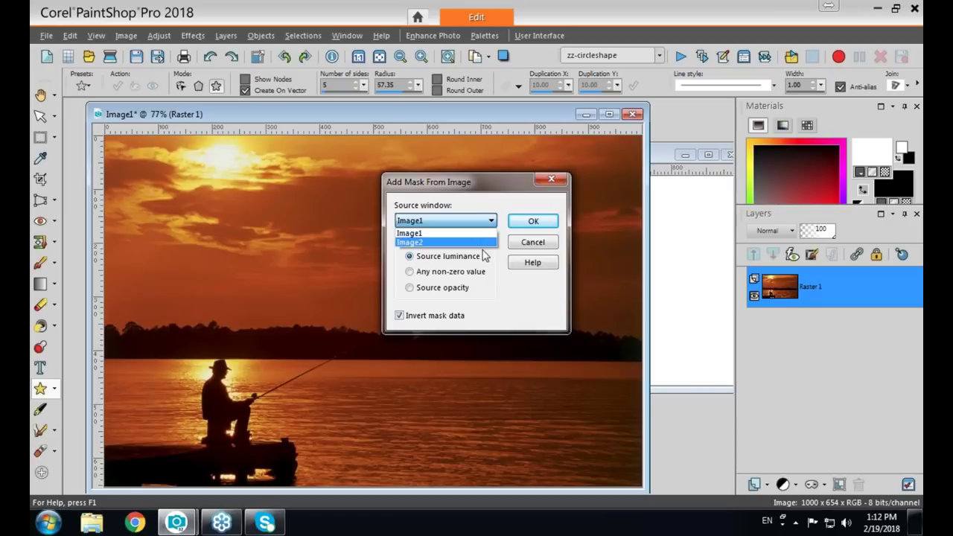
pyautogui.click(415, 244)
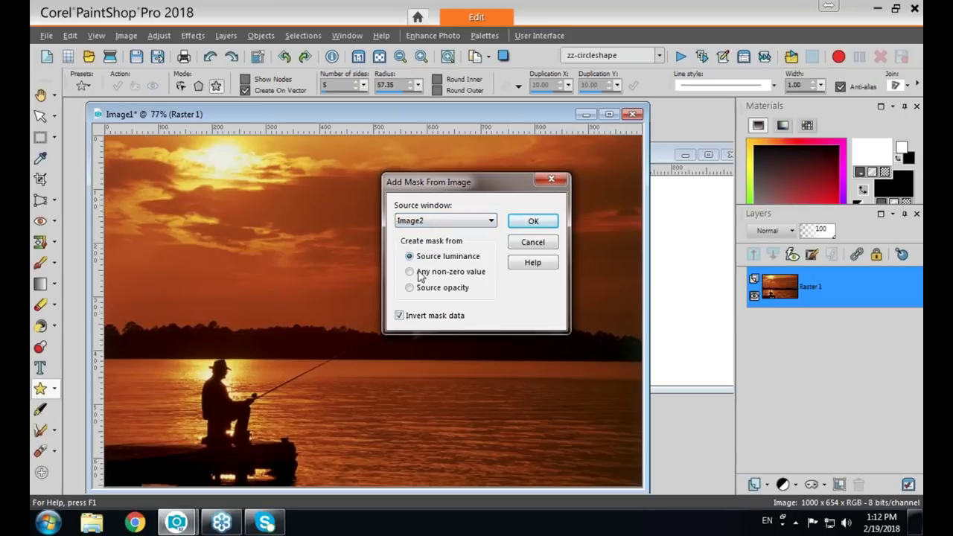
pyautogui.click(400, 316)
pyautogui.click(533, 223)
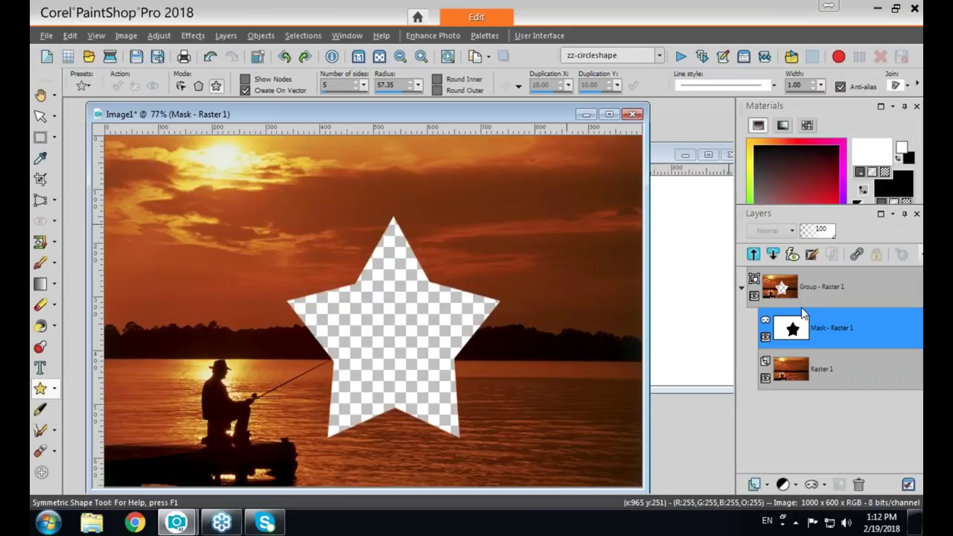
pyautogui.moveTo(804, 329)
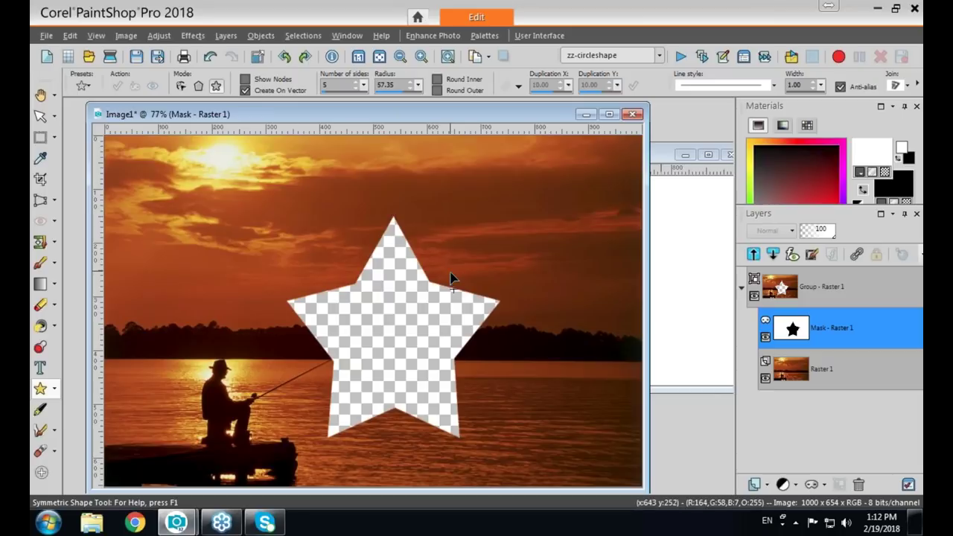
pyautogui.hotkey('ctrl', 'z')
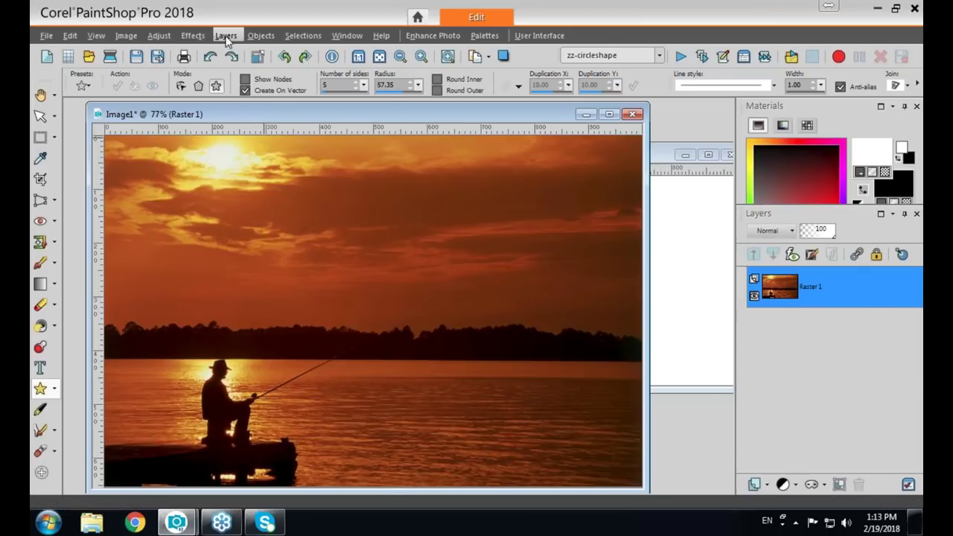
# - Add a mask to the photo layer from Image2 using source luminance with the mask data inverted
pyautogui.click(225, 37)
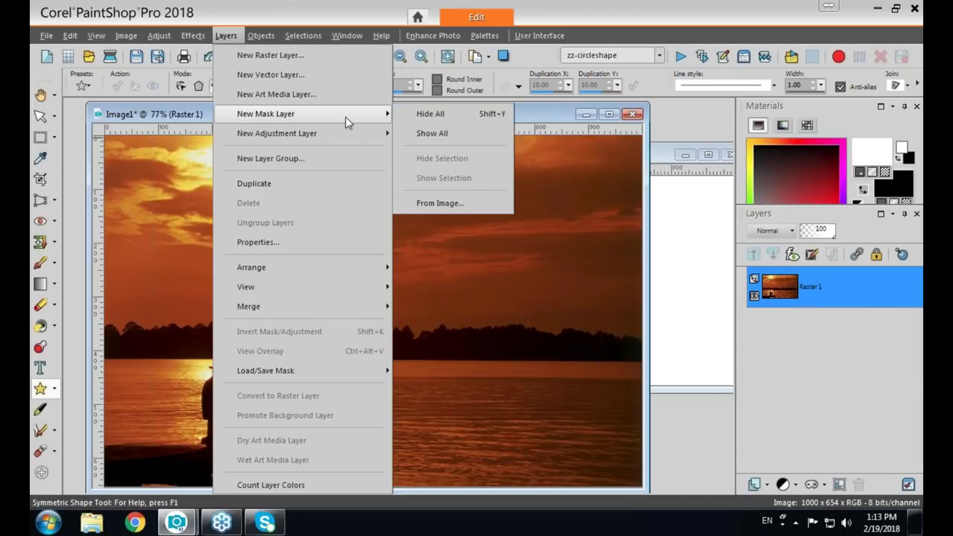
pyautogui.click(444, 202)
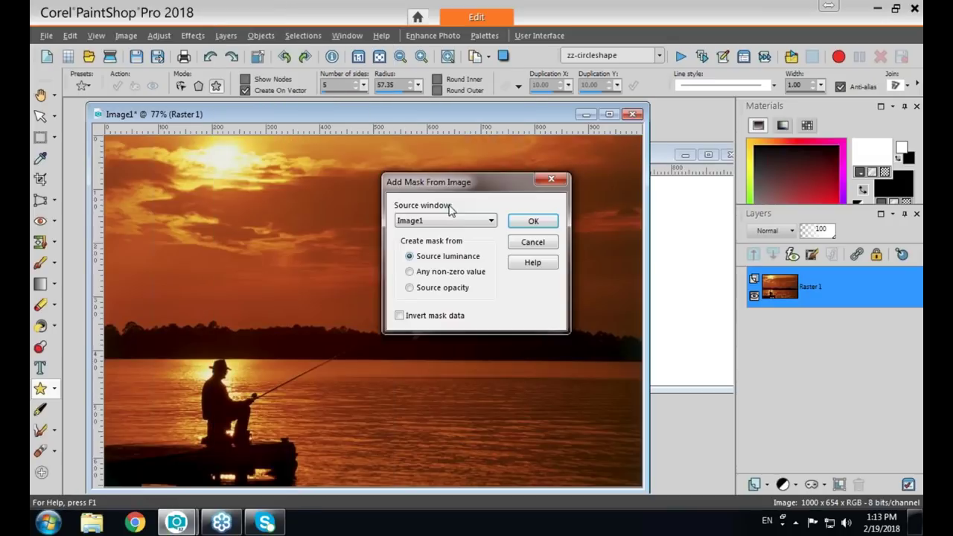
pyautogui.click(491, 222)
pyautogui.click(452, 241)
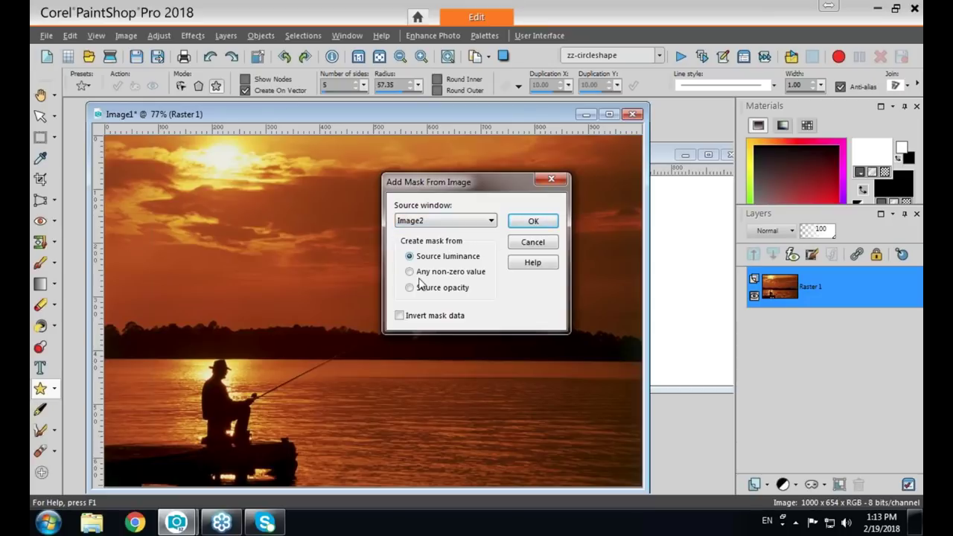
pyautogui.click(400, 315)
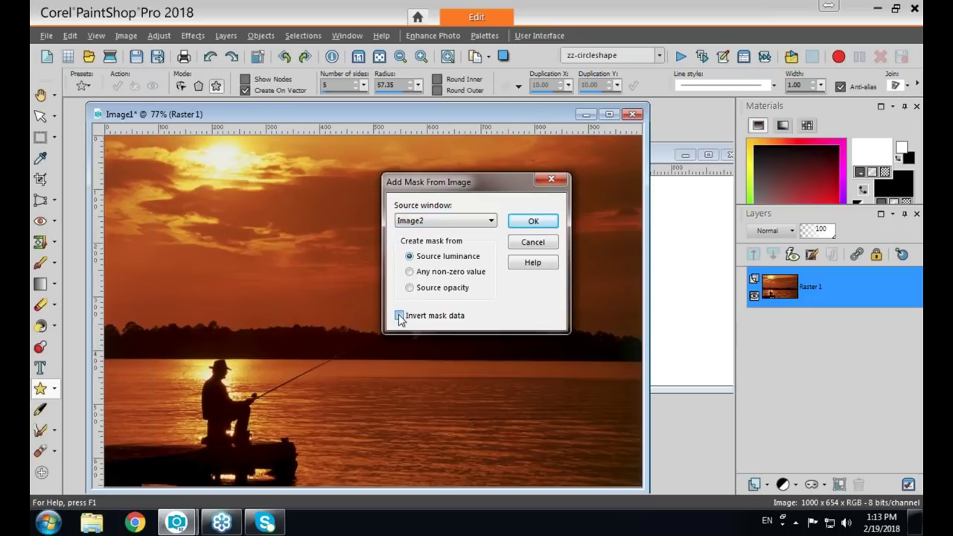
pyautogui.click(533, 222)
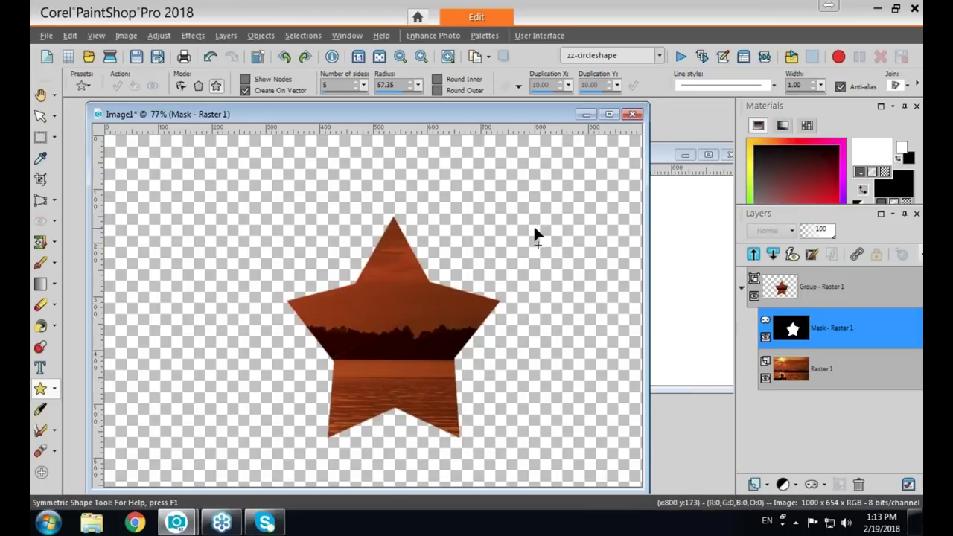
# - Reposition the Raster 1 photo layer inside the star mask so the fisherman sits within the star
pyautogui.moveTo(792, 378)
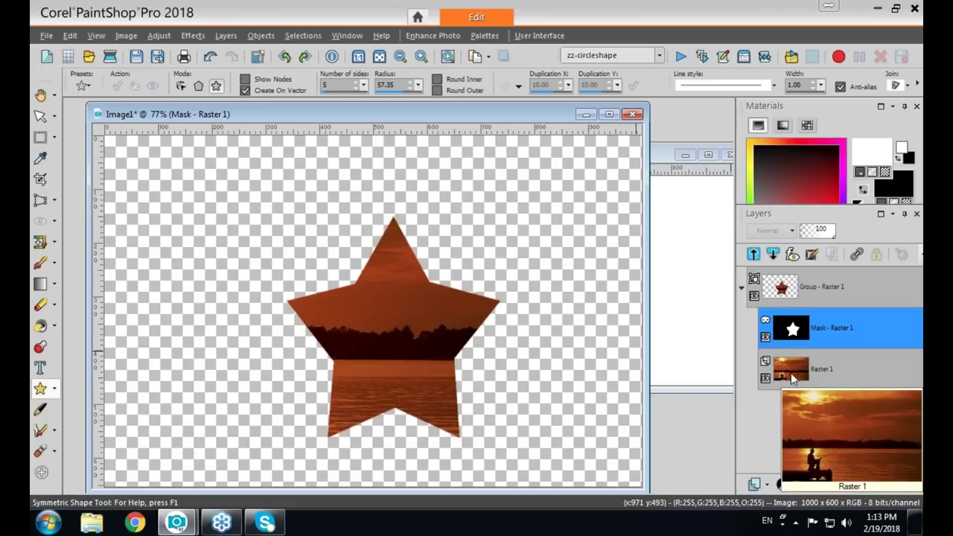
pyautogui.click(792, 373)
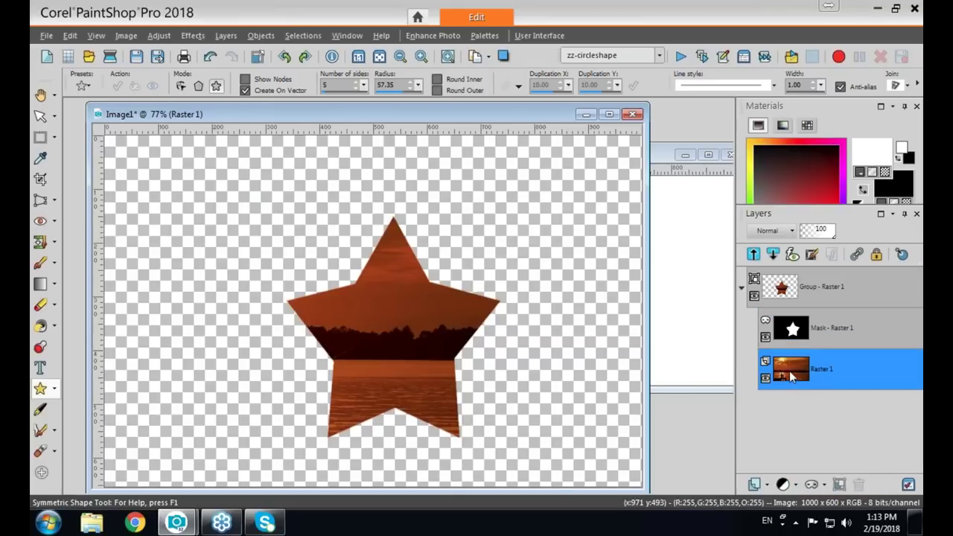
pyautogui.click(41, 116)
pyautogui.moveTo(373, 311); pyautogui.dragTo(525, 277)
pyautogui.click(507, 285)
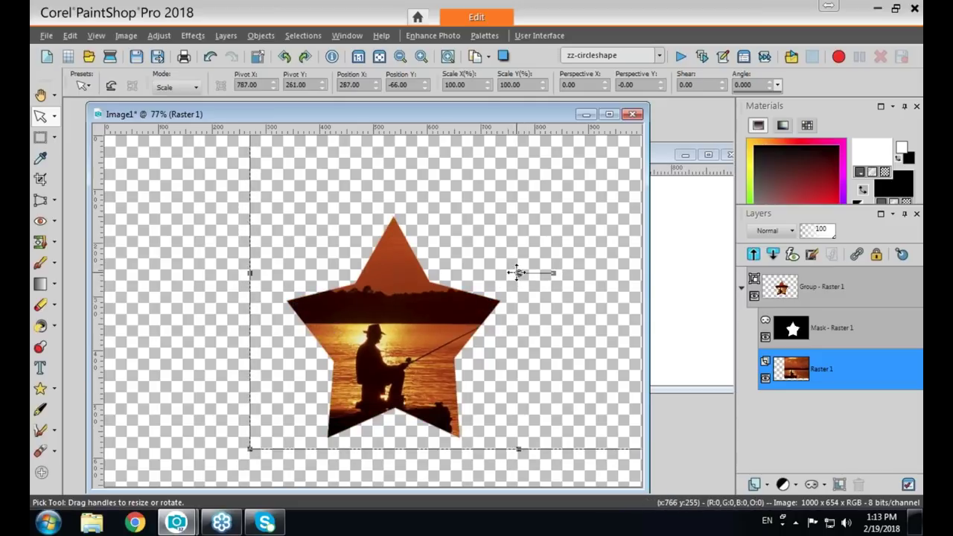
pyautogui.moveTo(517, 273); pyautogui.dragTo(520, 286)
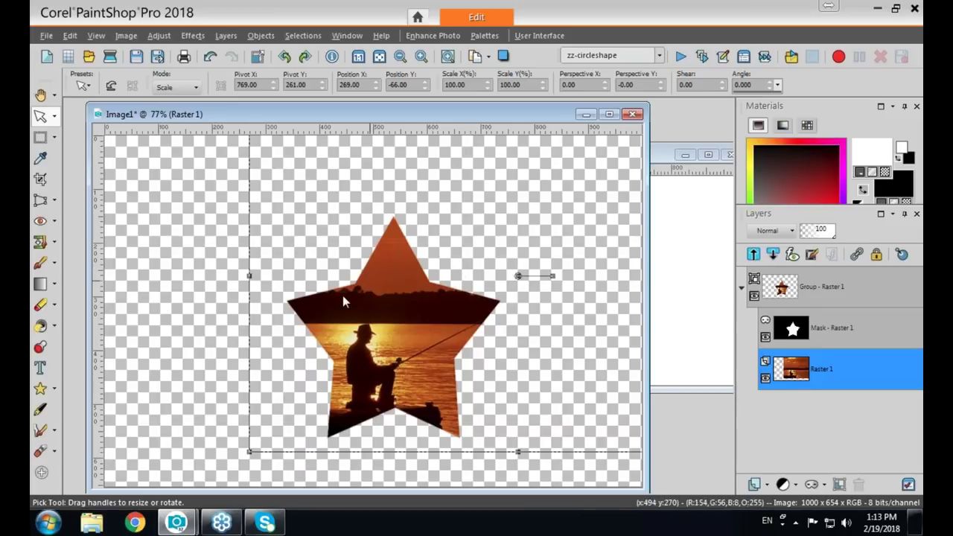
pyautogui.click(517, 276)
pyautogui.moveTo(517, 276); pyautogui.dragTo(518, 277)
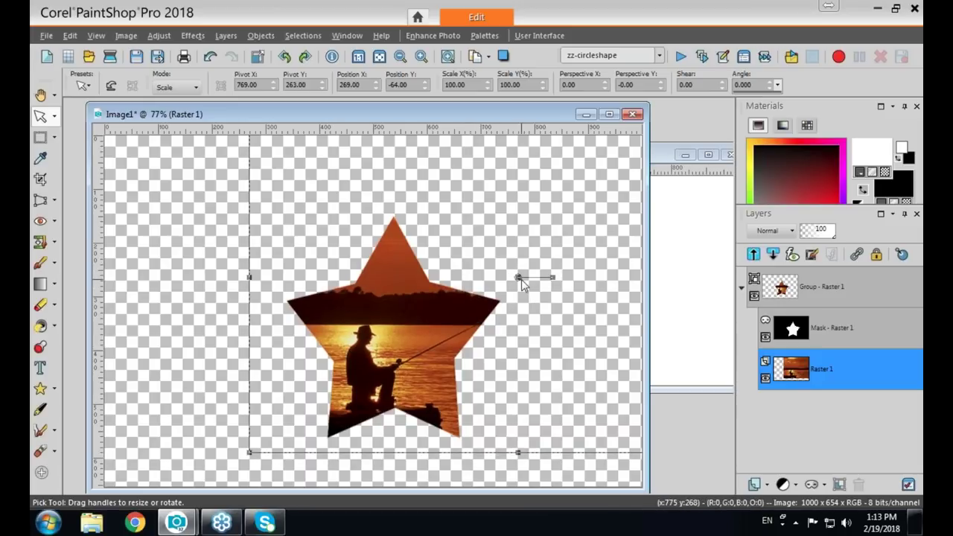
# - Undo the photo layer moves and the inverted star mask
pyautogui.press('ctrl')
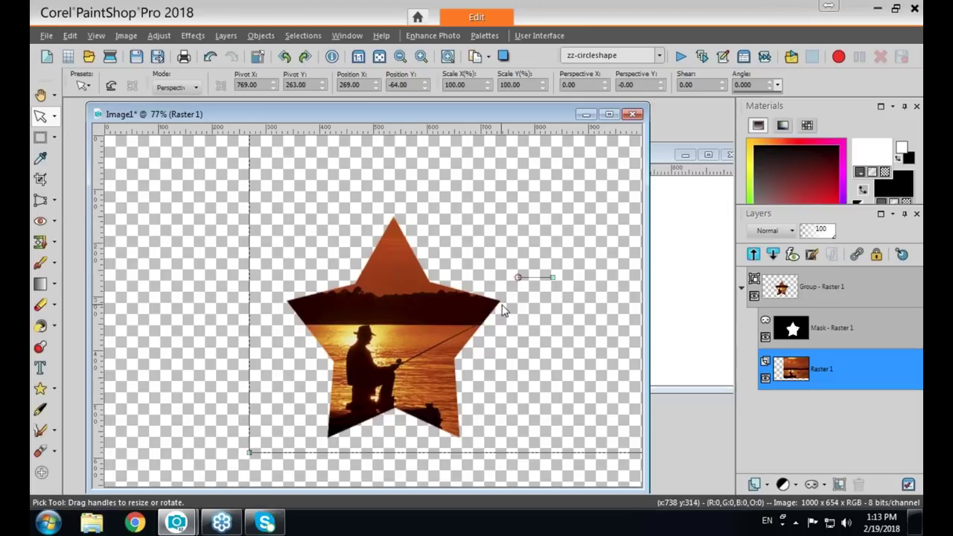
pyautogui.hotkey('ctrl', 'z')
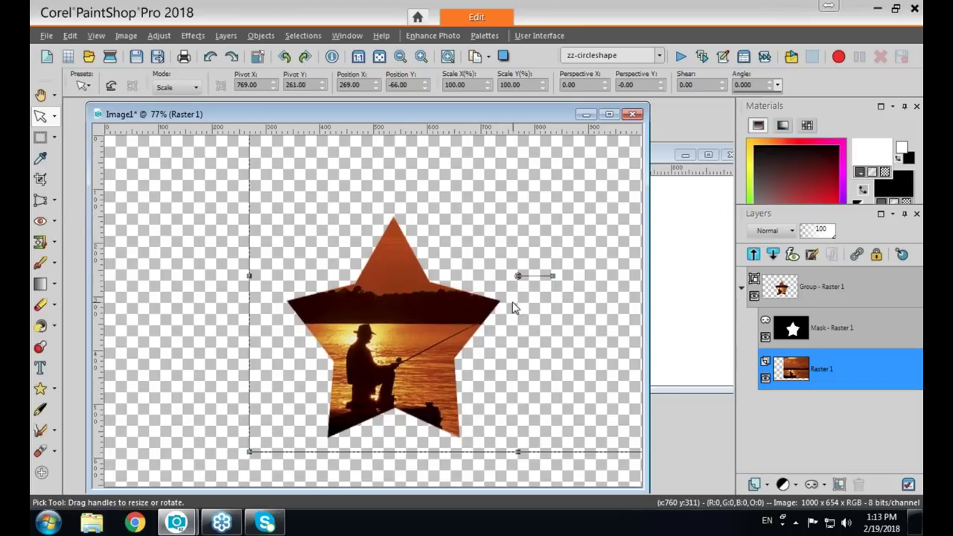
pyautogui.moveTo(491, 309); pyautogui.dragTo(501, 309)
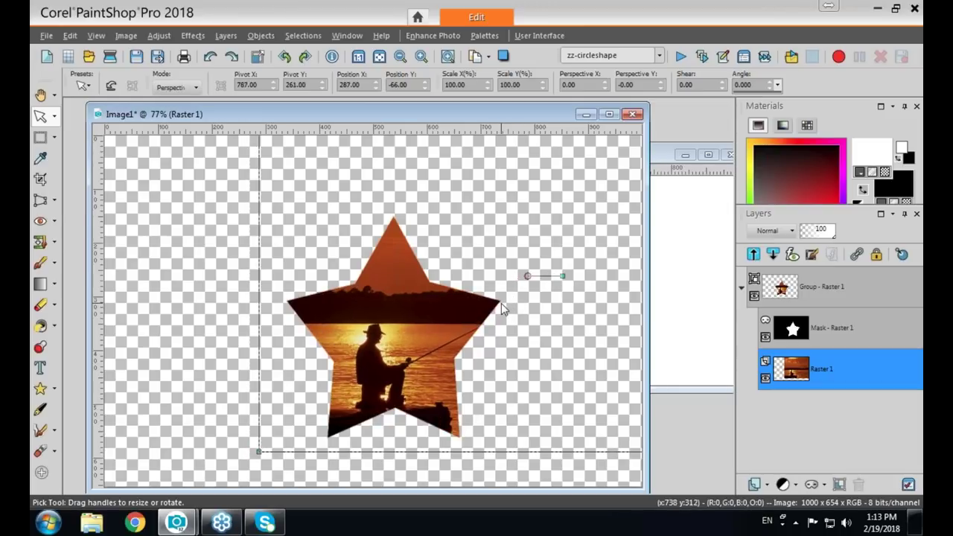
pyautogui.hotkey('ctrl', 'z')
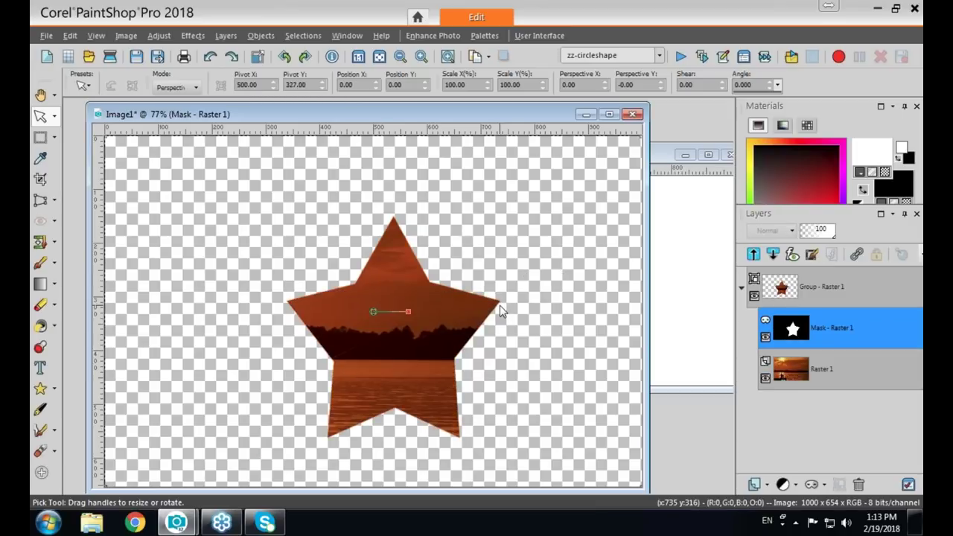
pyautogui.hotkey('ctrl', 'z')
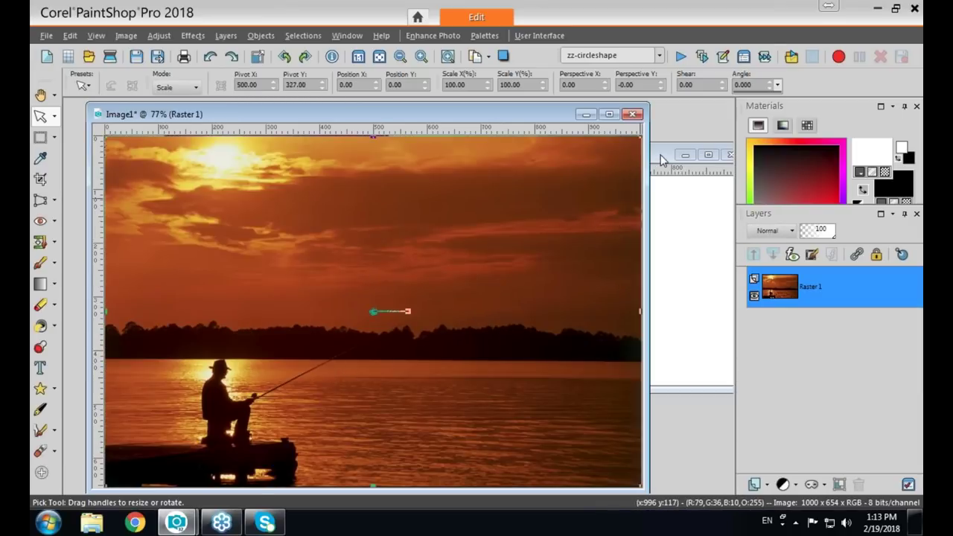
# - Bring the star image to the front, convert its Vector 1 layer to a raster layer, and move the star slightly upward
pyautogui.click(660, 160)
pyautogui.moveTo(626, 155); pyautogui.dragTo(499, 163)
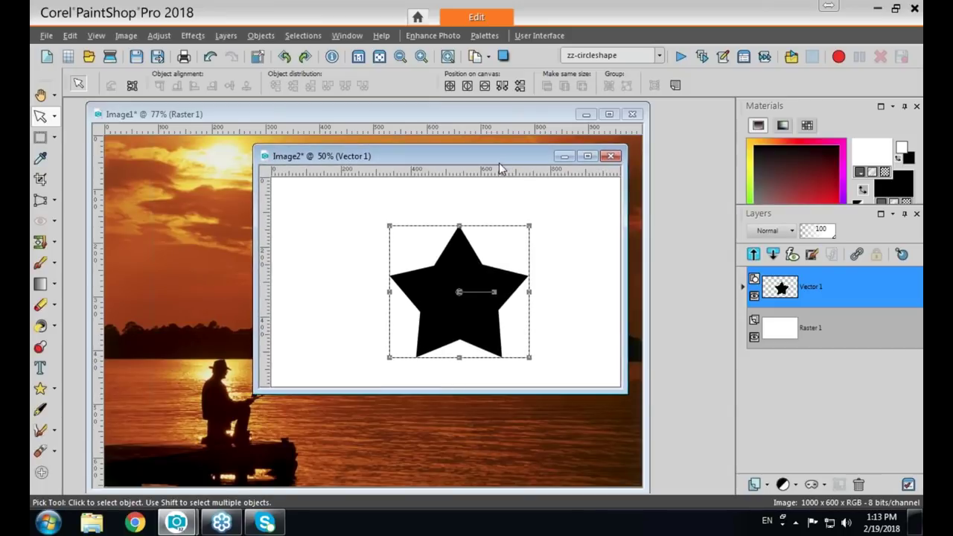
pyautogui.rightClick(807, 293)
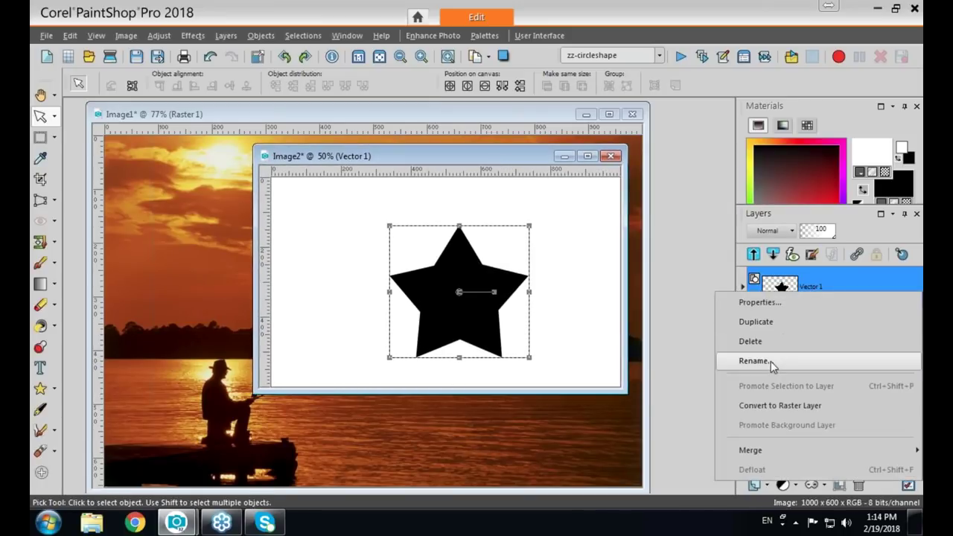
pyautogui.click(769, 405)
pyautogui.moveTo(790, 303)
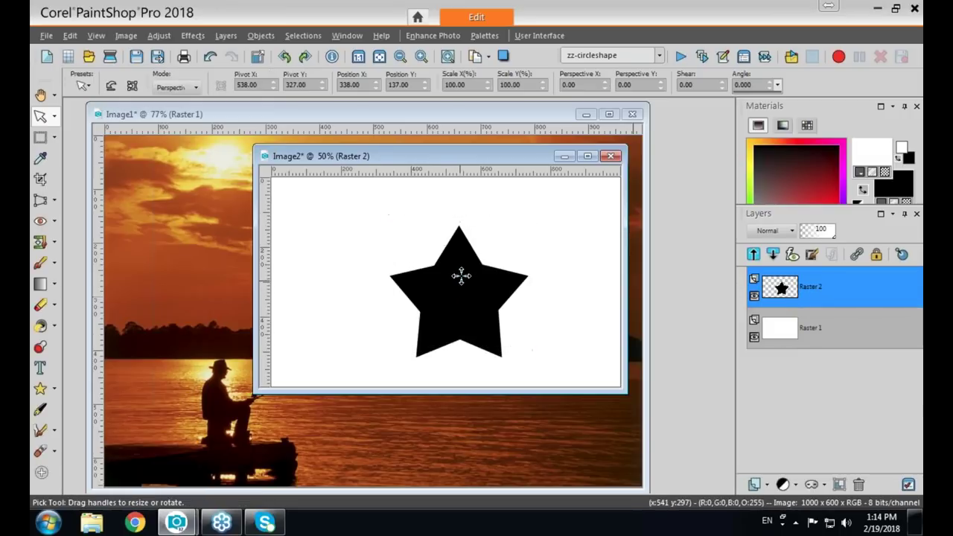
pyautogui.rightClick(782, 296)
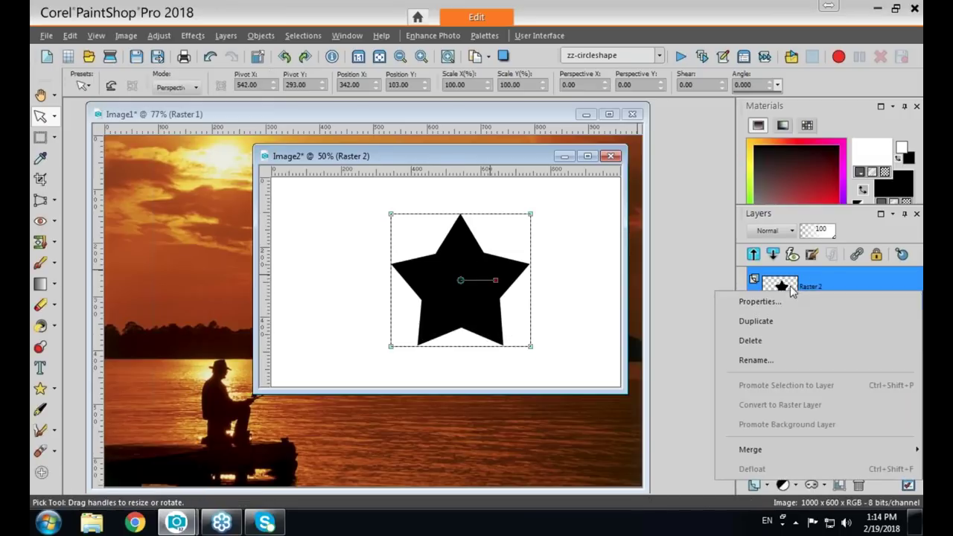
pyautogui.click(782, 284)
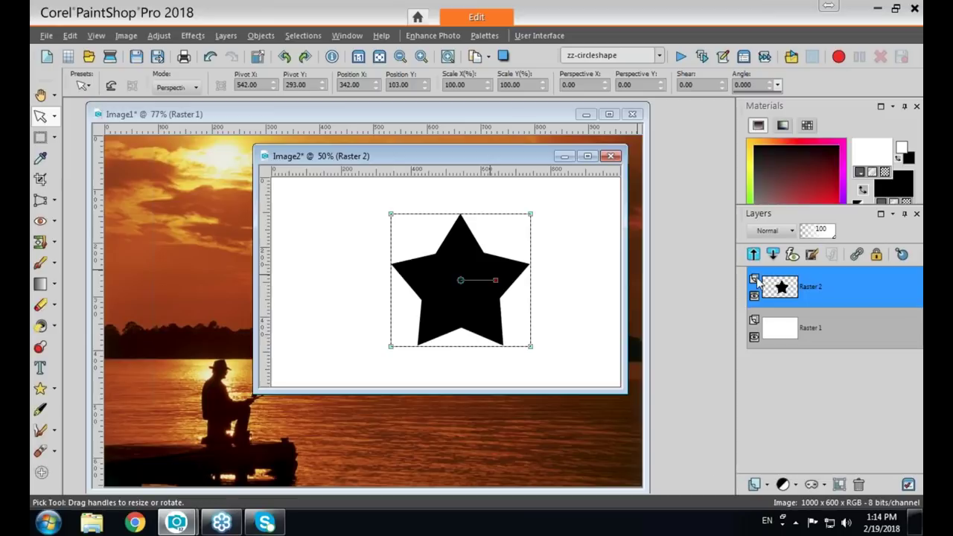
# - Apply a Gaussian Blur with a radius of 30 to the black star layer
pyautogui.click(159, 36)
pyautogui.moveTo(190, 274)
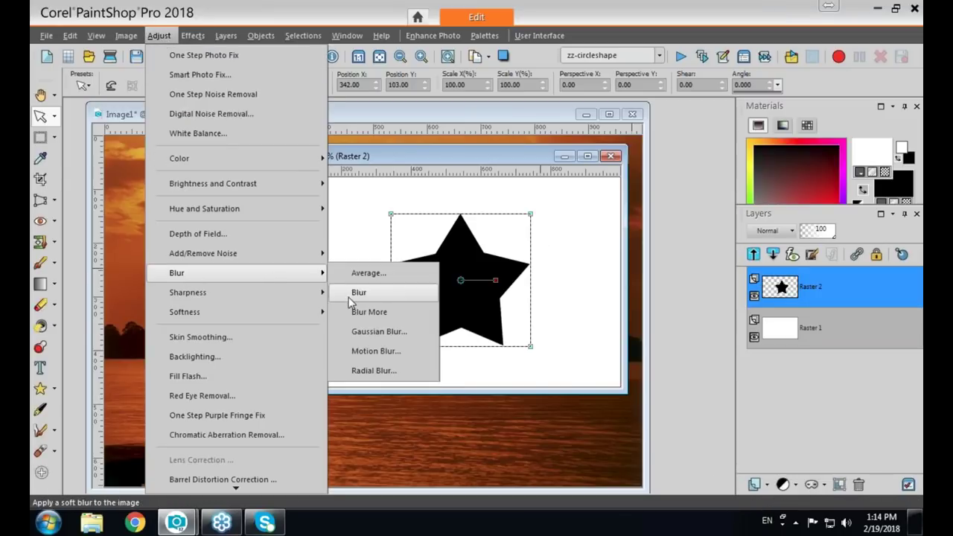
pyautogui.click(362, 332)
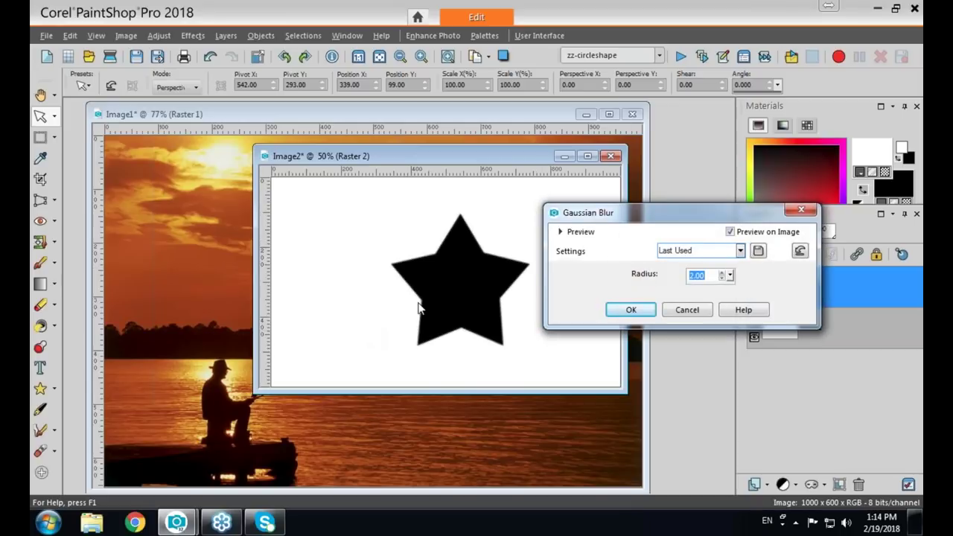
pyautogui.write('35.00')
pyautogui.press('Return')
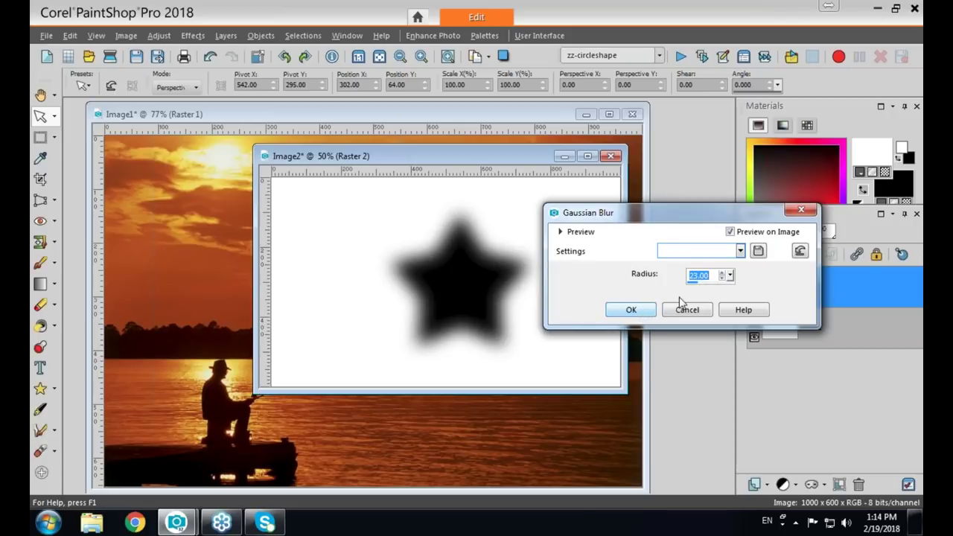
pyautogui.write('30')
pyautogui.press('Return')
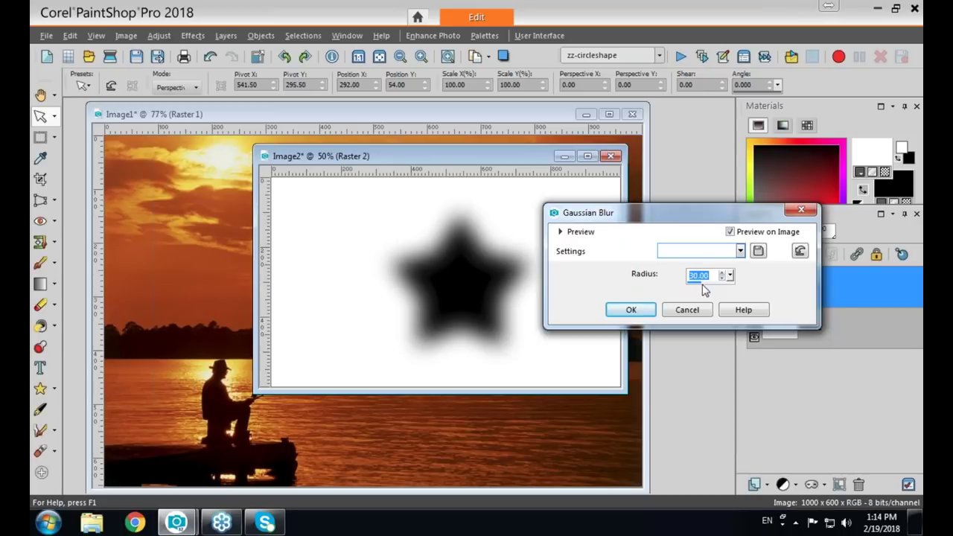
pyautogui.click(630, 311)
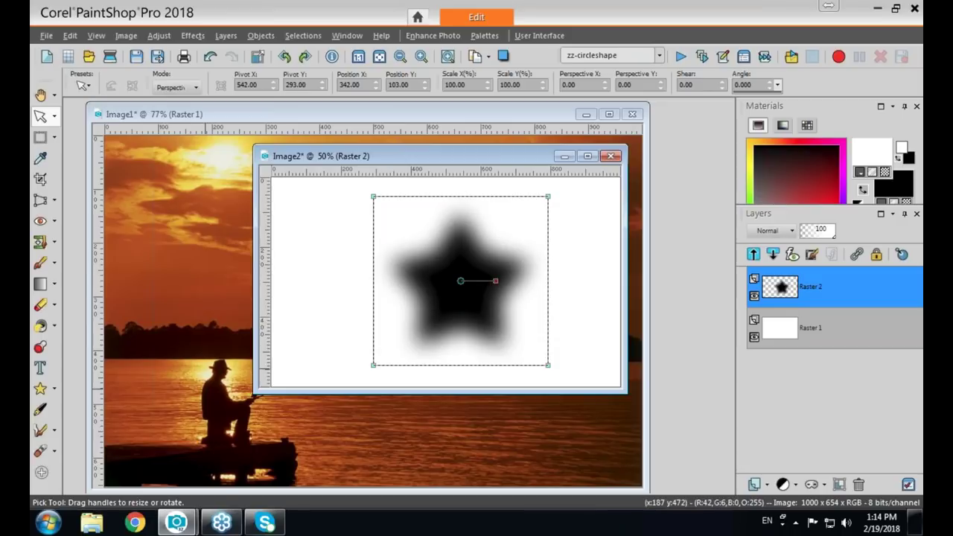
# - Uncover the fisherman in the photo and move the blurred star to the matching lower-left area of its canvas, at about X 74, Y 179
pyautogui.moveTo(469, 156); pyautogui.dragTo(507, 140)
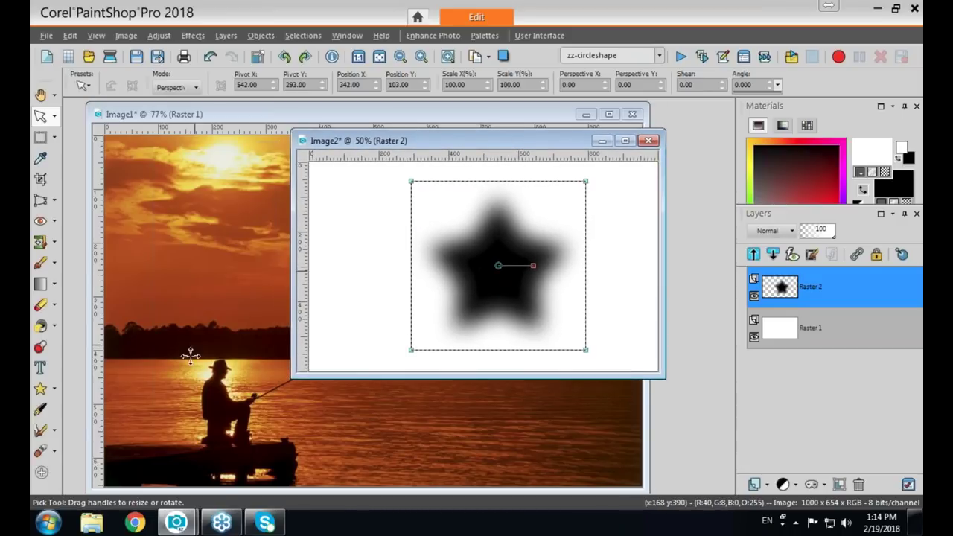
pyautogui.moveTo(500, 264); pyautogui.dragTo(397, 293)
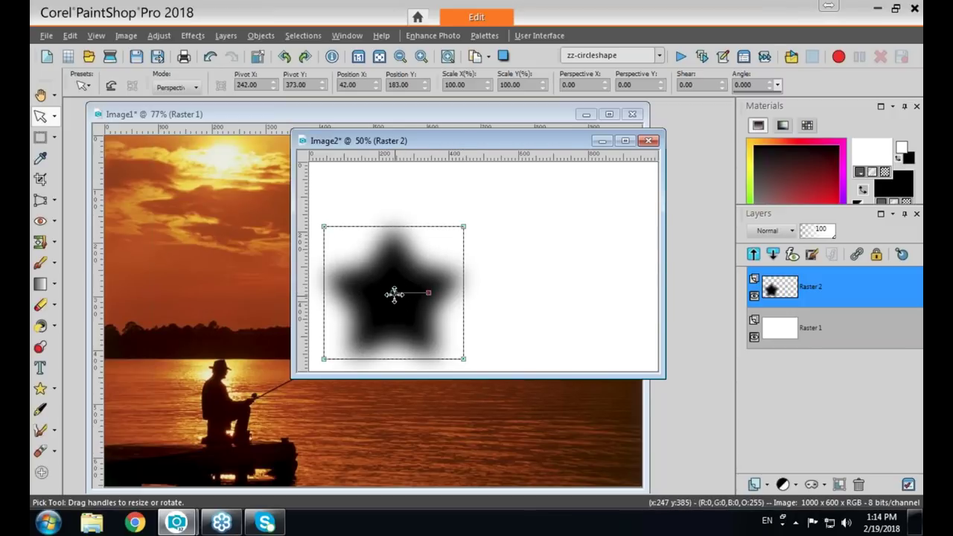
pyautogui.moveTo(394, 293); pyautogui.dragTo(405, 290)
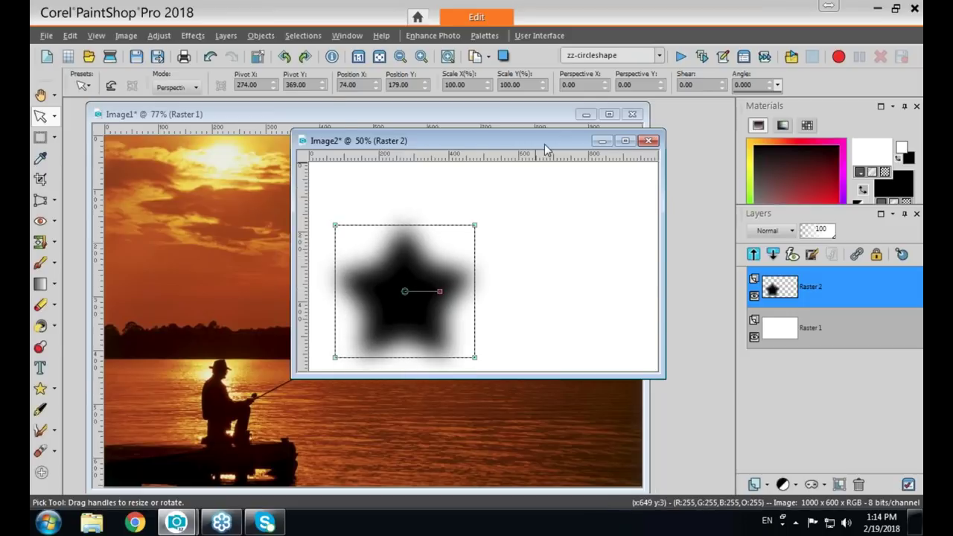
# - Add a mask to the fisherman photo from Image2 using source luminance with the mask data inverted
pyautogui.click(261, 117)
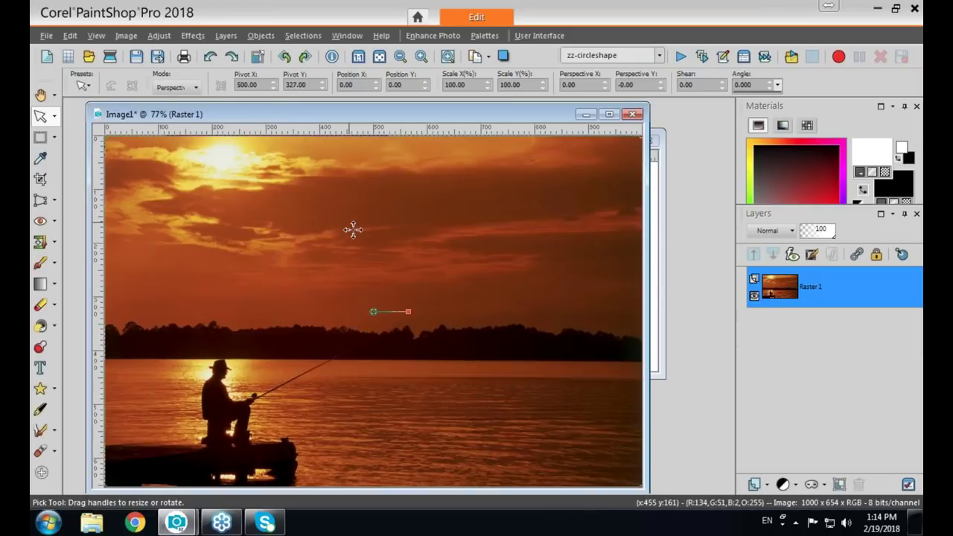
pyautogui.click(225, 35)
pyautogui.moveTo(258, 116)
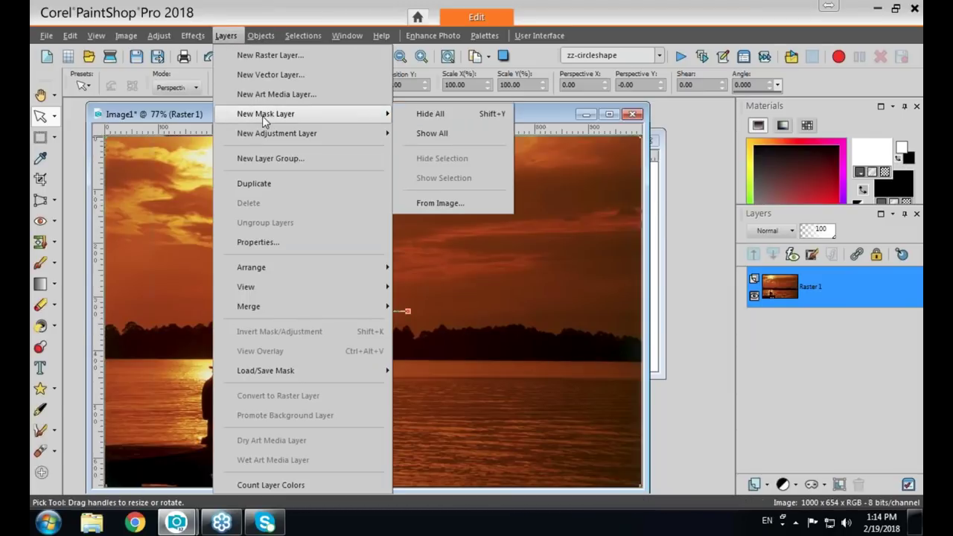
pyautogui.click(440, 204)
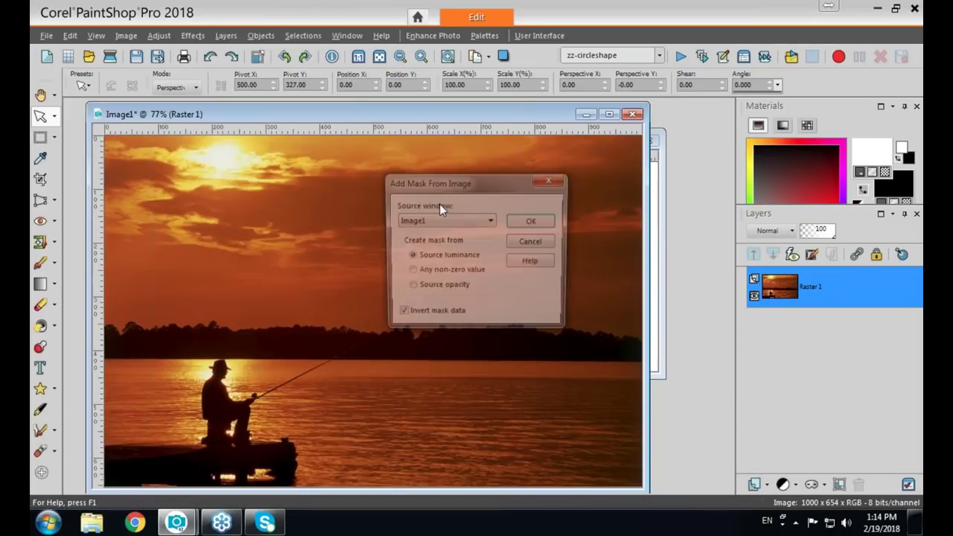
pyautogui.click(445, 221)
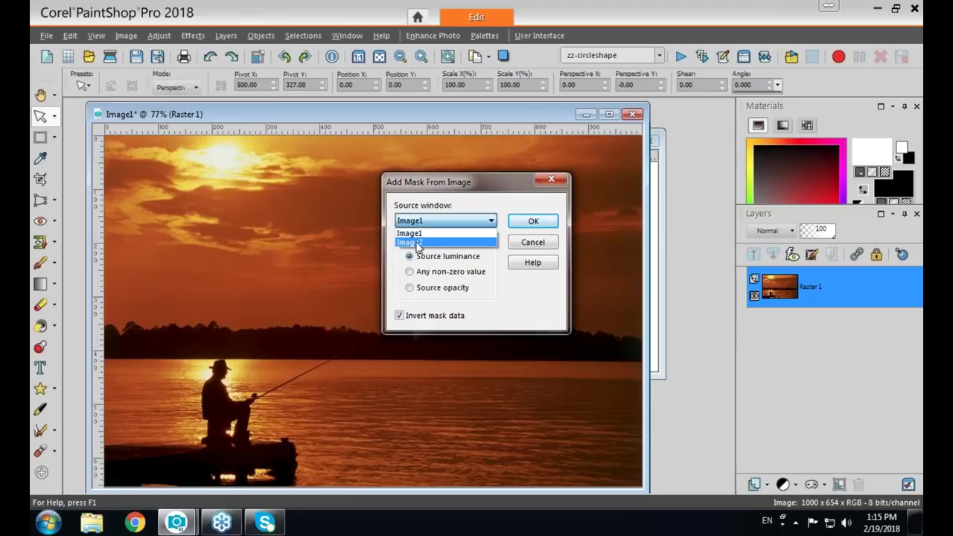
pyautogui.click(419, 244)
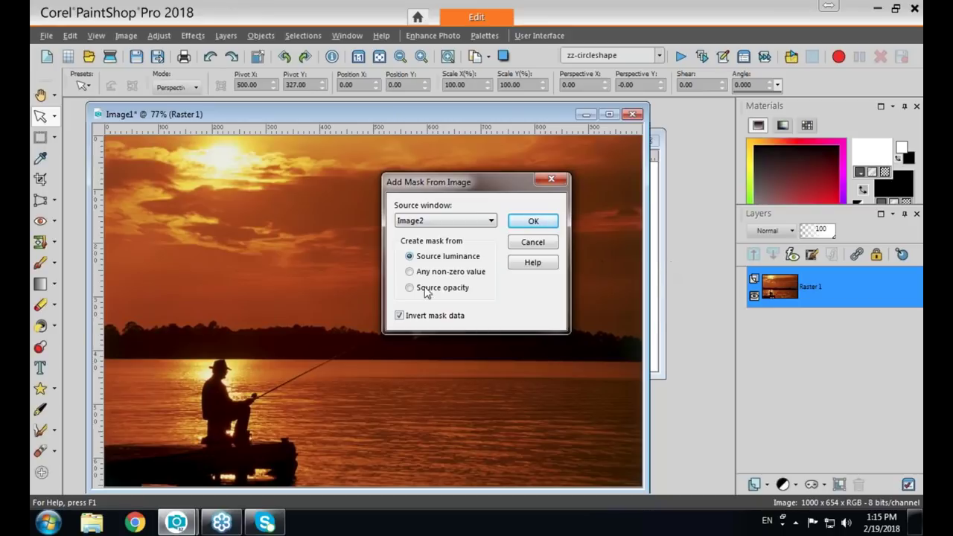
pyautogui.click(531, 222)
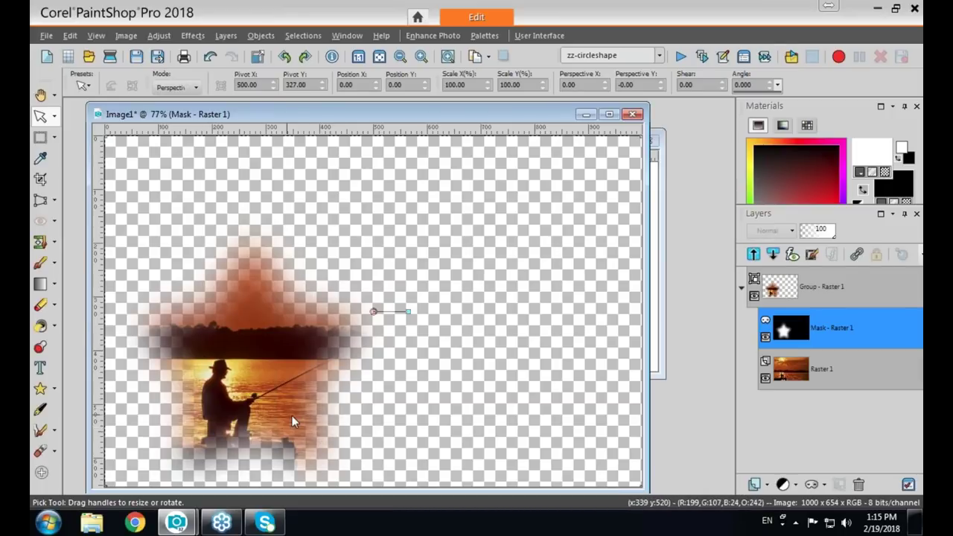
# - Create a new raster layer and place it beneath the masked photo group
pyautogui.click(817, 284)
pyautogui.click(765, 481)
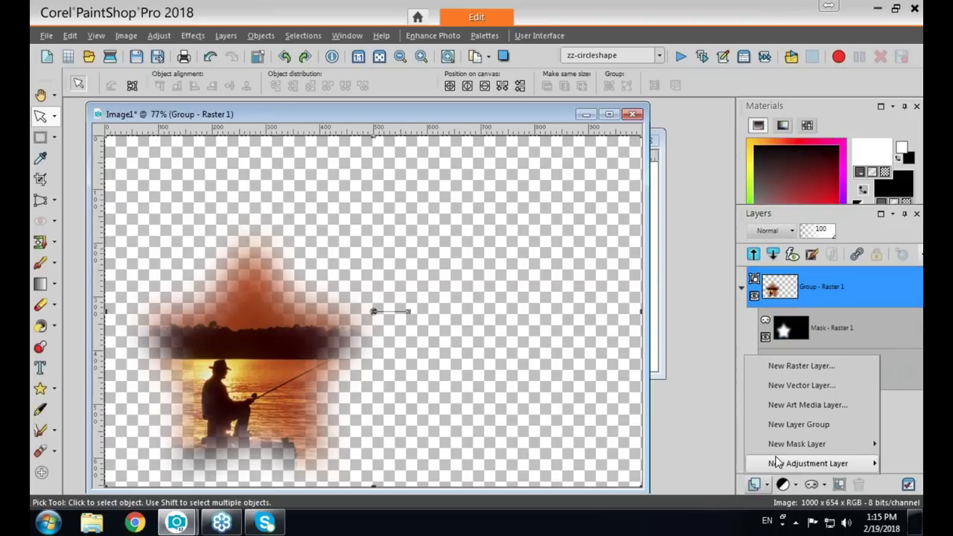
pyautogui.click(783, 368)
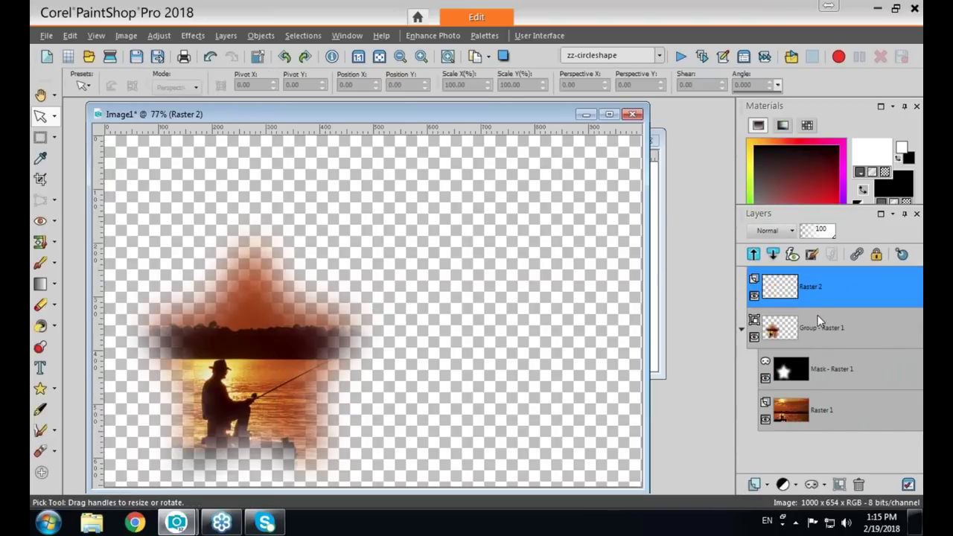
pyautogui.moveTo(819, 290); pyautogui.dragTo(735, 440)
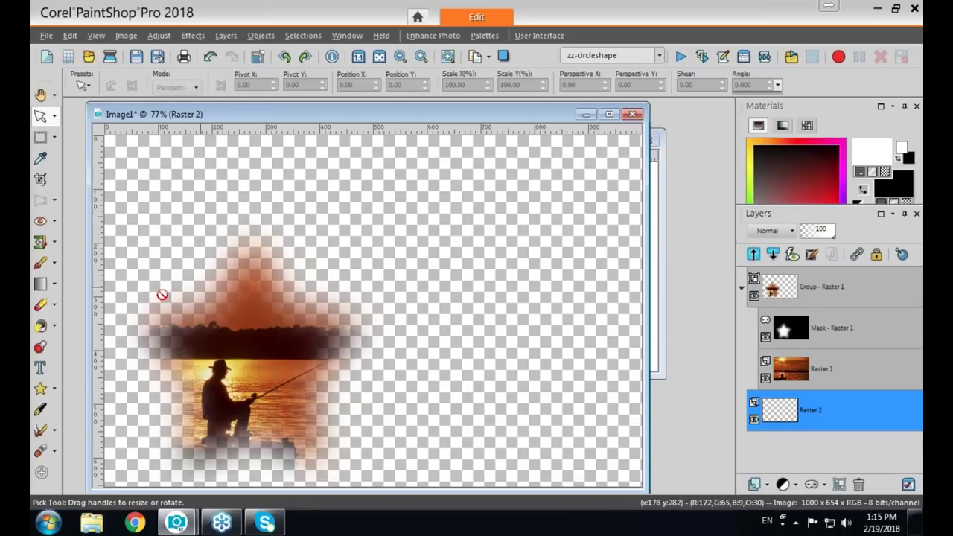
# - Try flood-filling the layer beneath the star group with black and with white
pyautogui.click(40, 326)
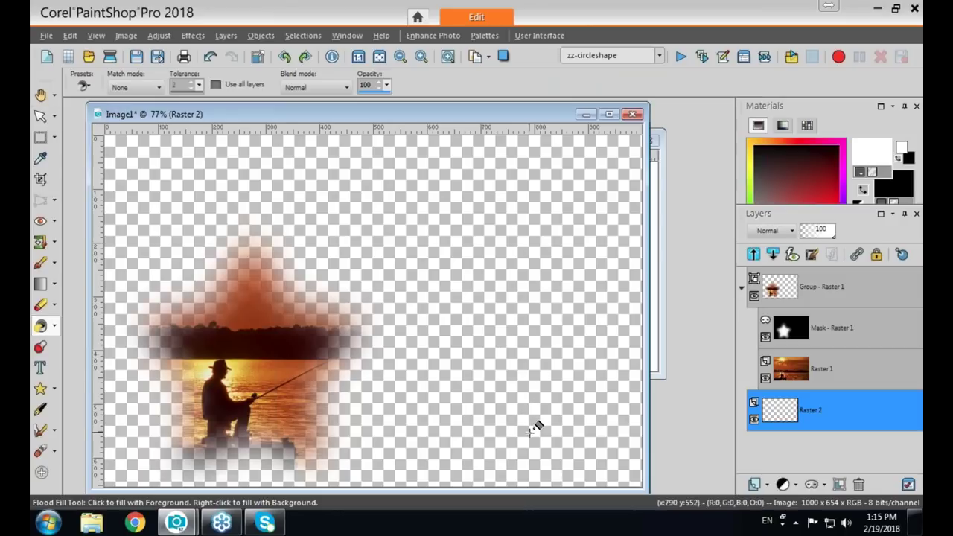
pyautogui.click(530, 428)
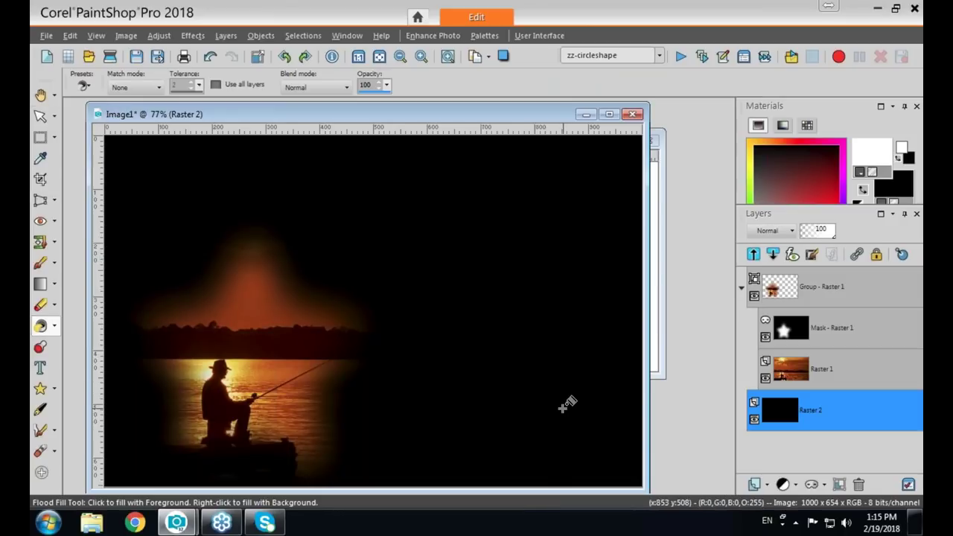
pyautogui.rightClick(566, 402)
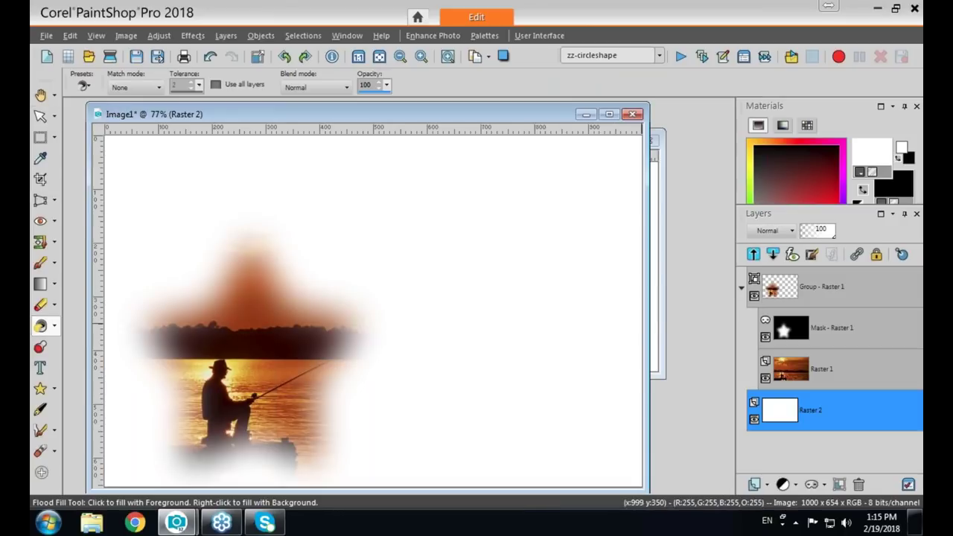
# - Sample a pale yellow from the sunlit water beside the fisherman and flood-fill the bottom layer with it
pyautogui.press('e')
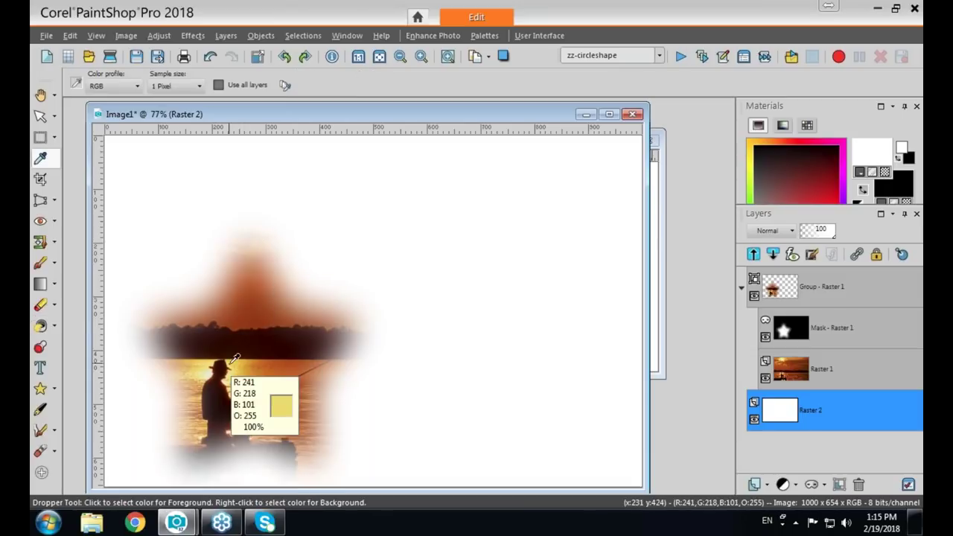
pyautogui.click(214, 369)
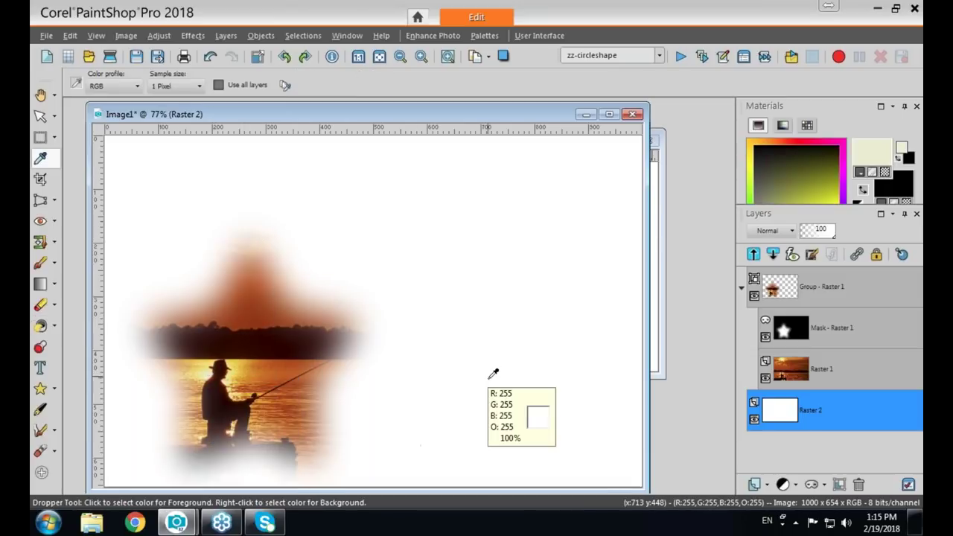
pyautogui.click(506, 393)
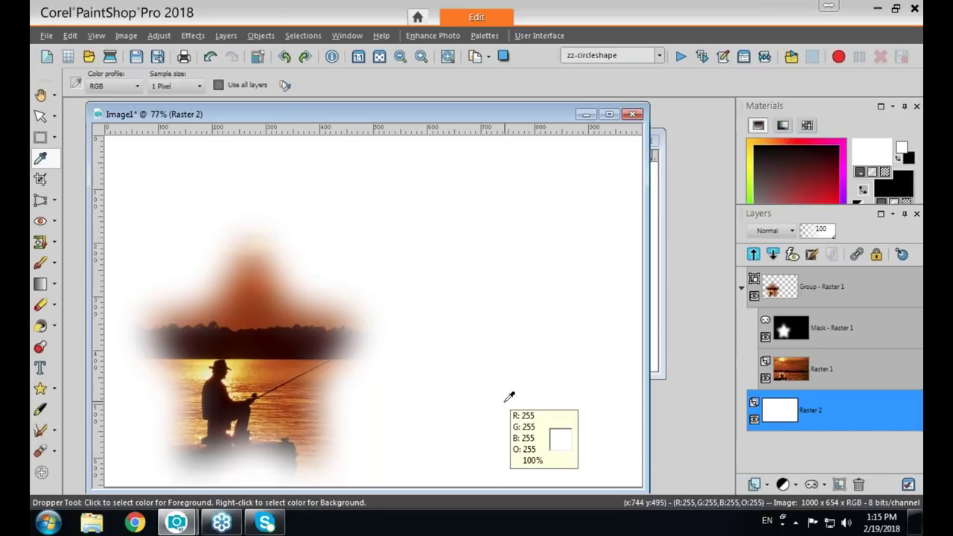
pyautogui.click(204, 369)
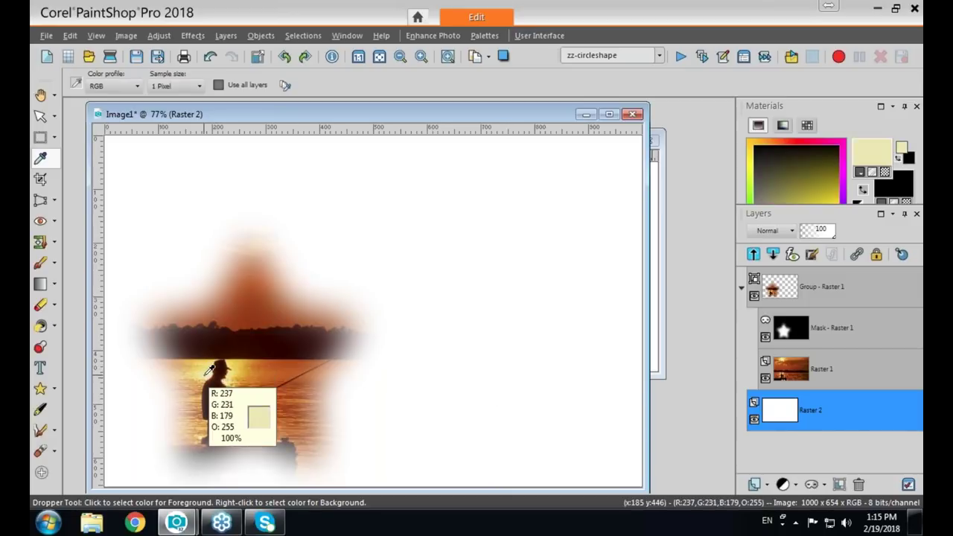
pyautogui.press('f')
pyautogui.click(512, 402)
pyautogui.click(512, 403)
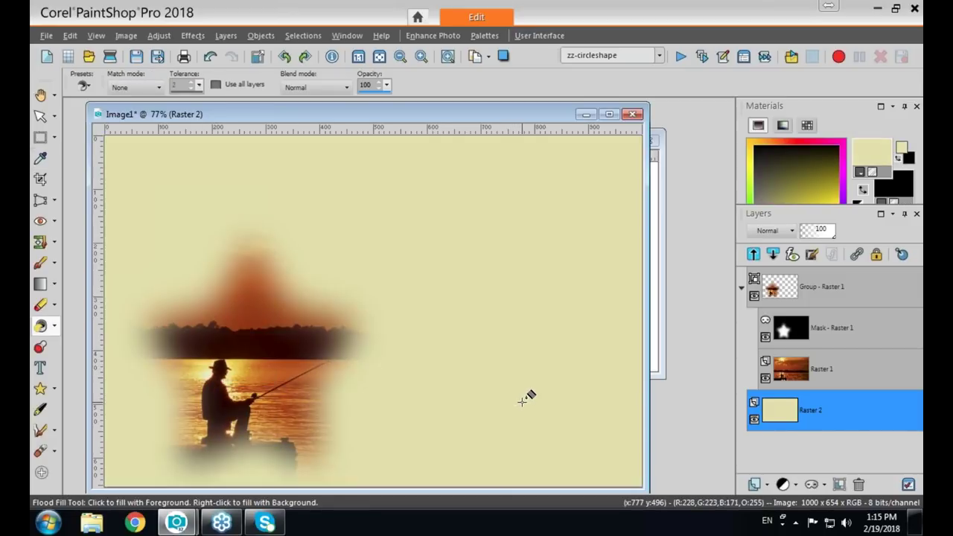
# - Sample the reddish-brown sky color (RGB 158, 63, 7) inside the star and flood-fill the bottom layer with it
pyautogui.press('e')
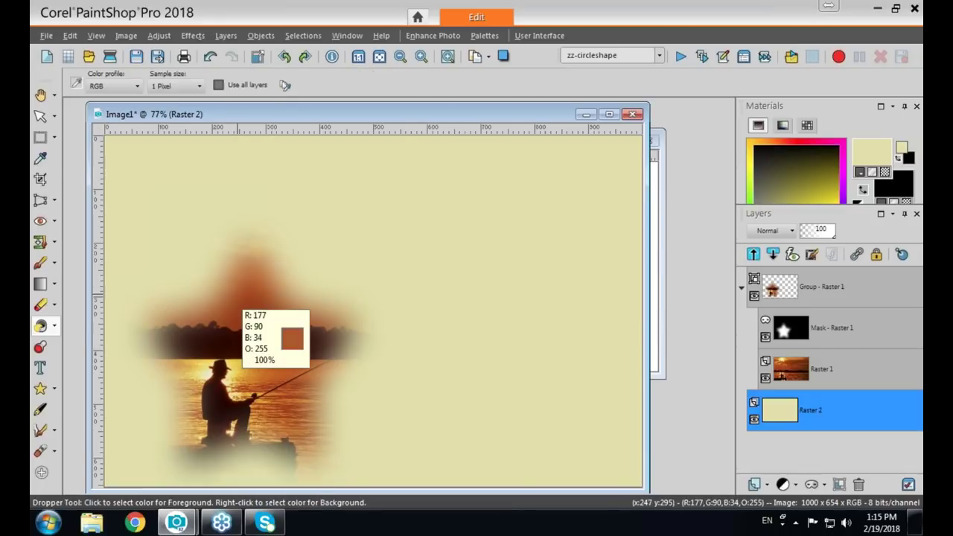
pyautogui.click(256, 299)
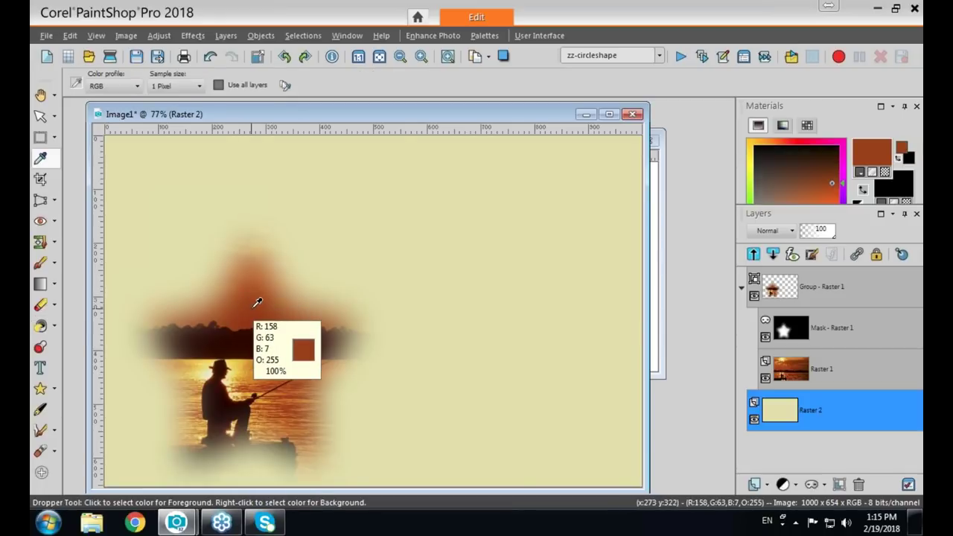
pyautogui.press('f')
pyautogui.click(499, 380)
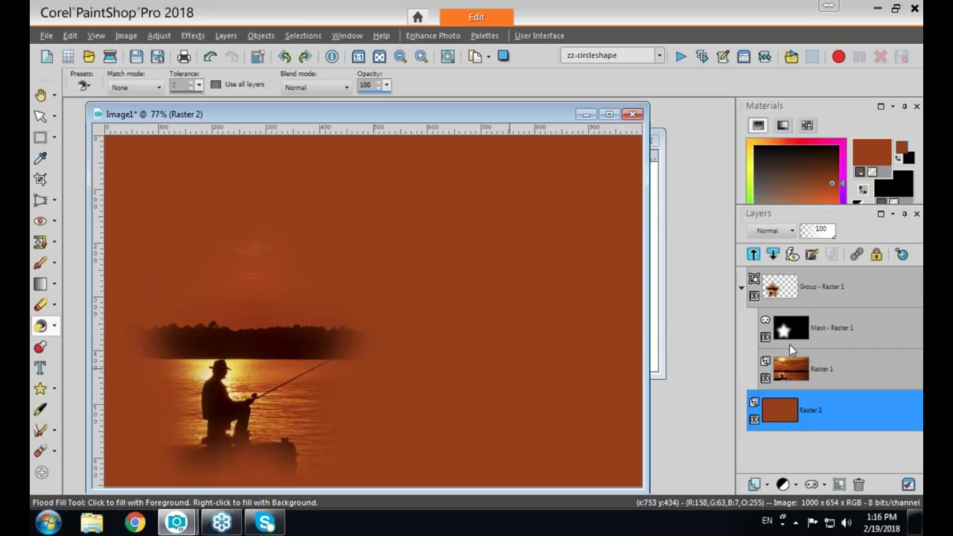
# - Close both the photo image and the star image without saving
pyautogui.moveTo(802, 362)
pyautogui.moveTo(787, 336)
pyautogui.click(632, 114)
pyautogui.click(648, 141)
pyautogui.click(560, 316)
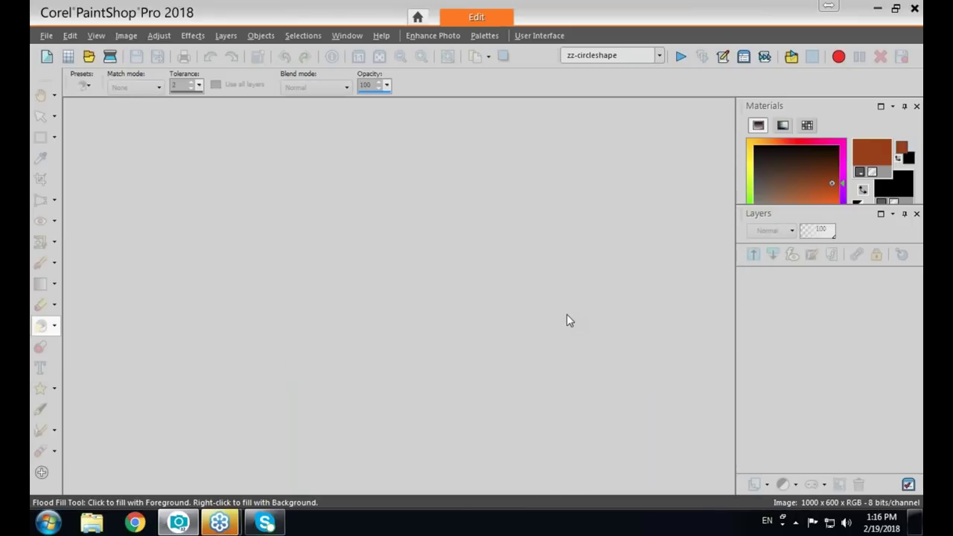
pyautogui.click(568, 319)
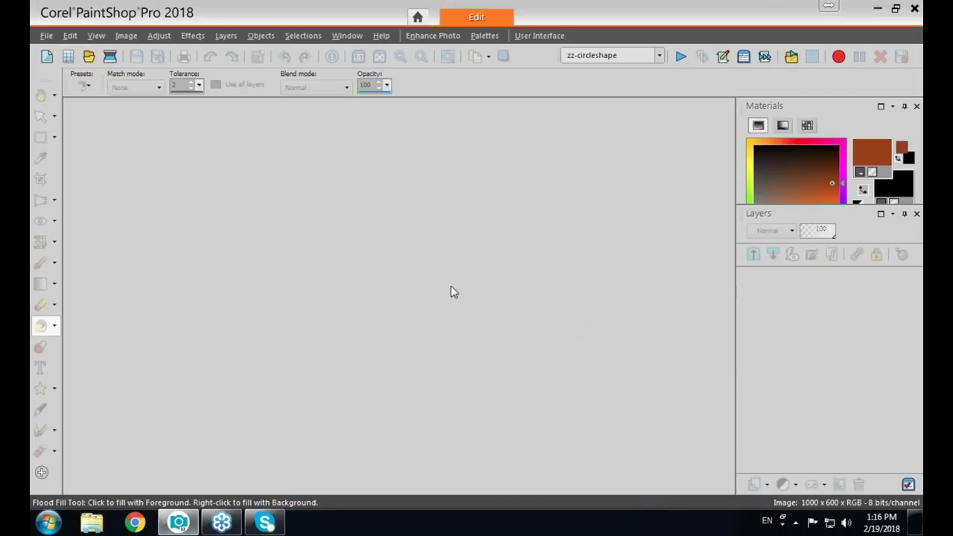
# - Create a new 1000 x 600 pixel image and flood-fill it with the reddish-brown foreground color
pyautogui.click(46, 56)
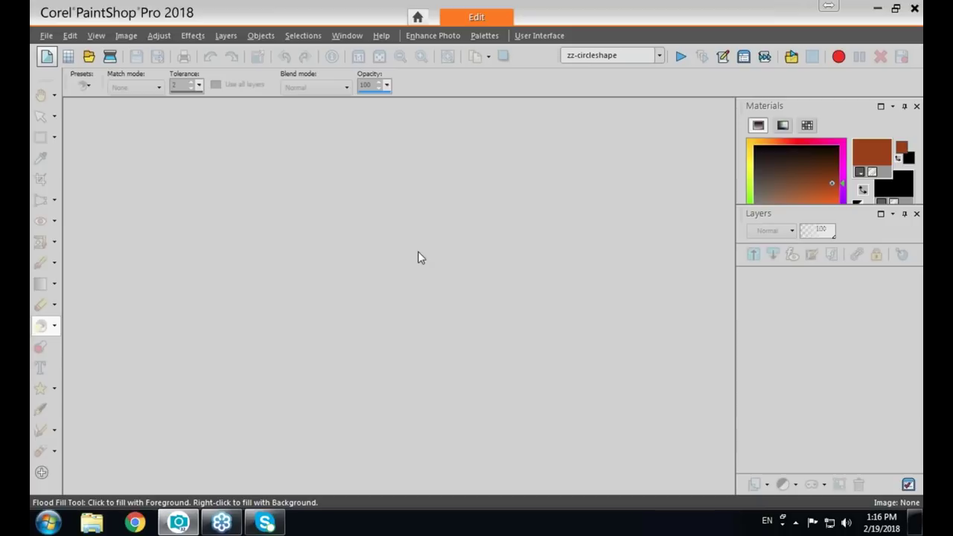
pyautogui.click(680, 470)
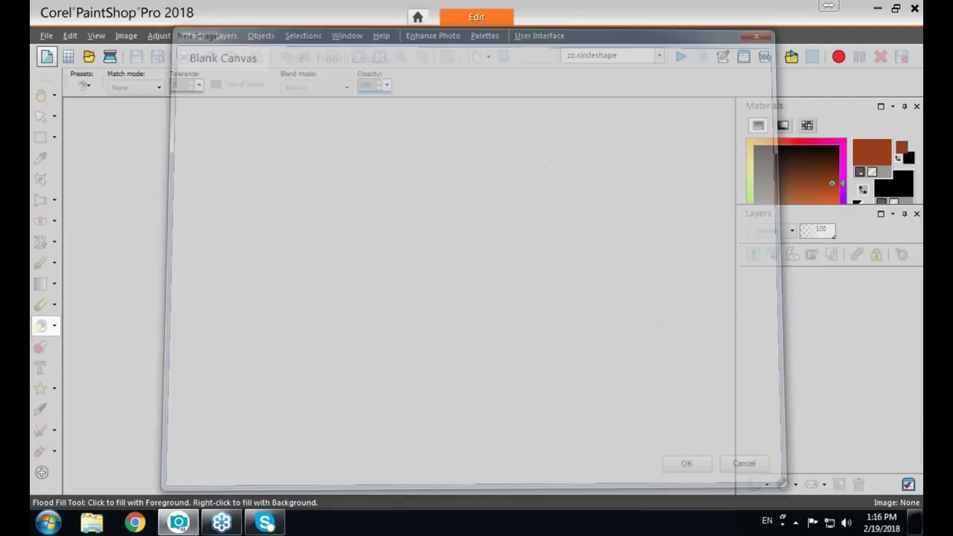
pyautogui.click(48, 328)
pyautogui.click(395, 268)
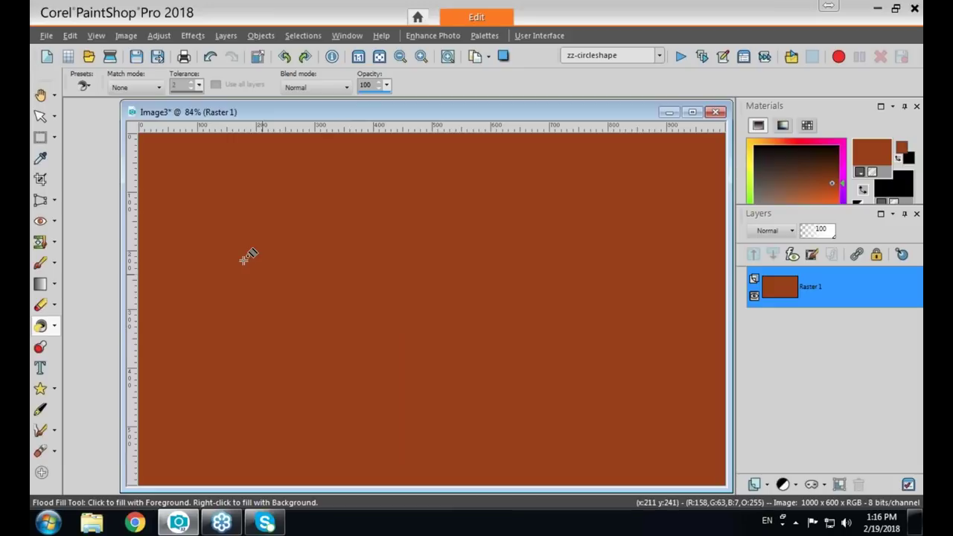
# - Add a new raster layer with default settings and flood-fill it with a light orange (RGB 249, 169, 125)
pyautogui.click(767, 485)
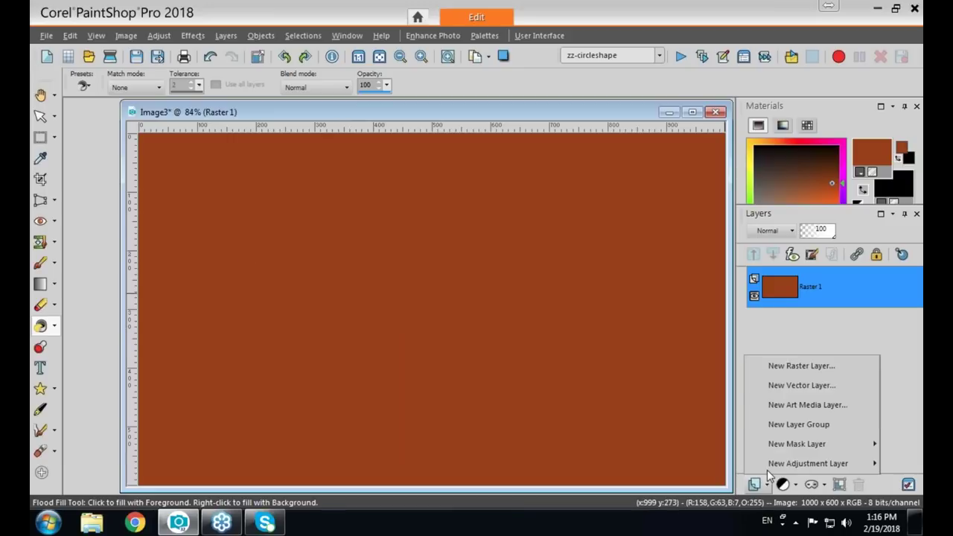
pyautogui.click(778, 373)
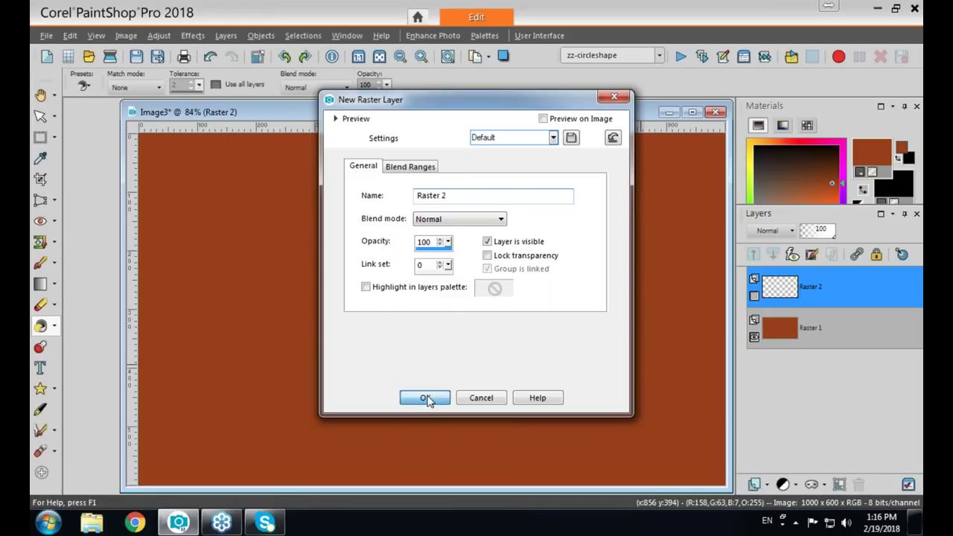
pyautogui.click(426, 397)
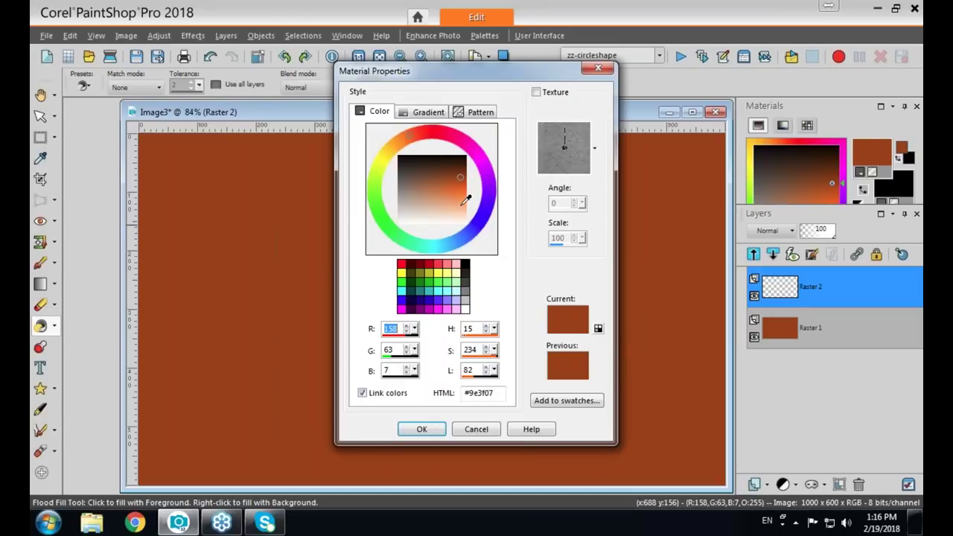
pyautogui.click(460, 203)
pyautogui.click(422, 429)
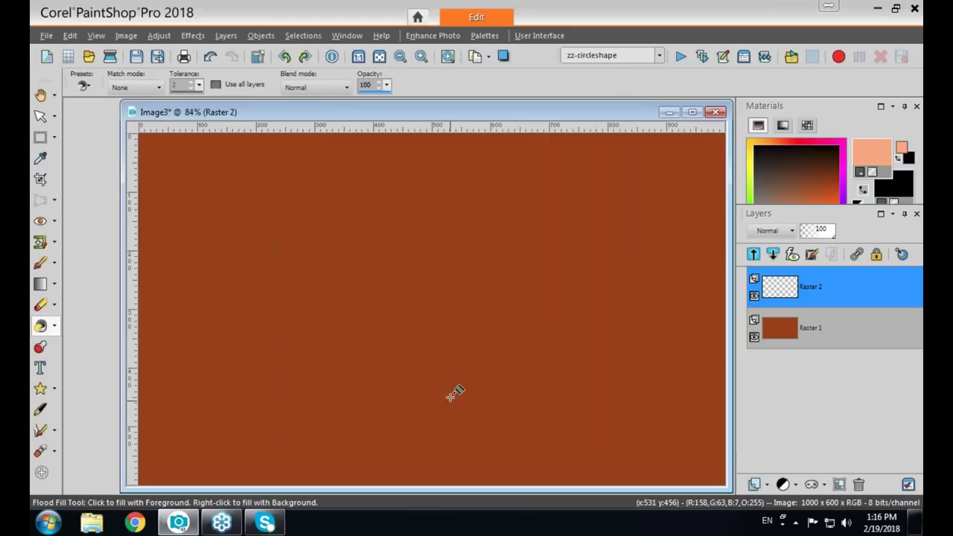
pyautogui.click(449, 405)
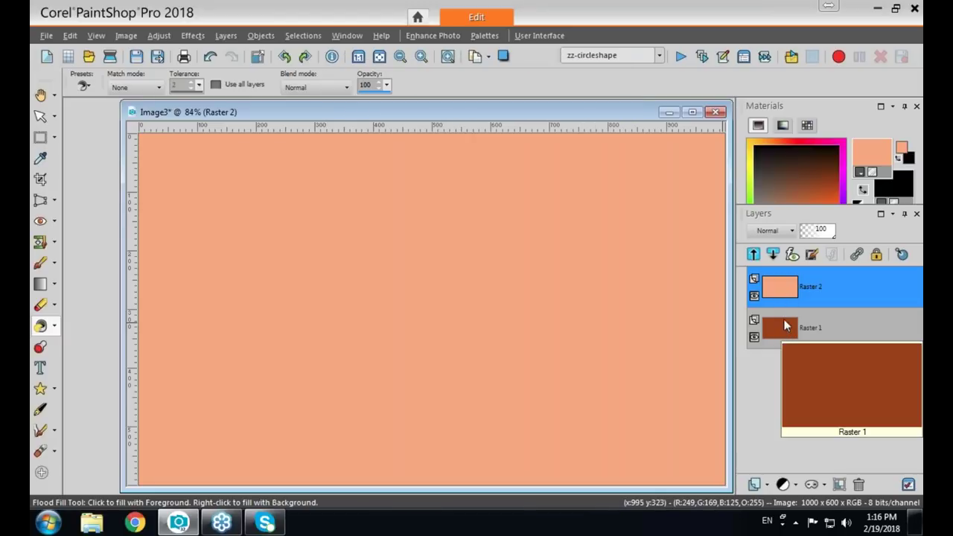
# - Load the geometric overlapping-rectangles mask from disk onto the light orange layer, fitted to canvas, from source luminance, with Hide all mask
pyautogui.moveTo(786, 294)
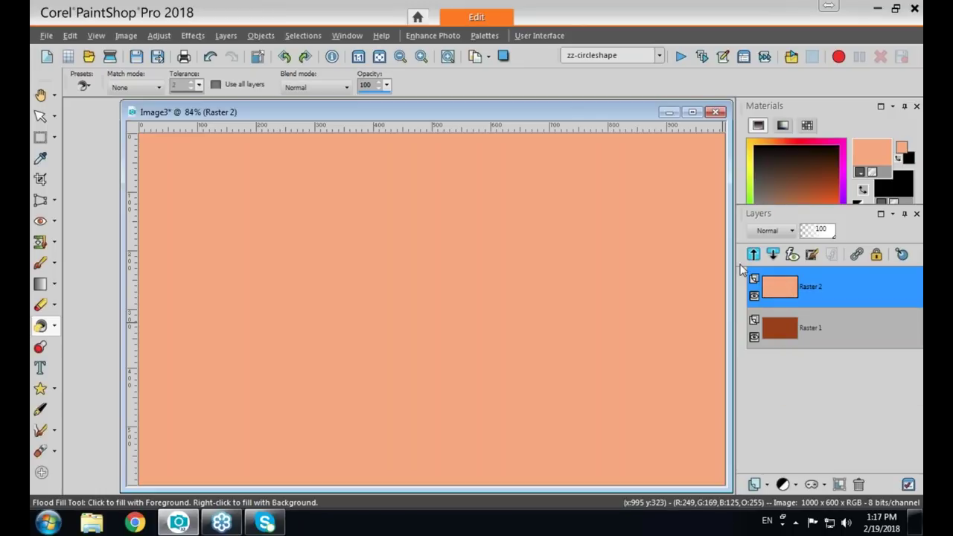
pyautogui.moveTo(579, 115); pyautogui.dragTo(553, 115)
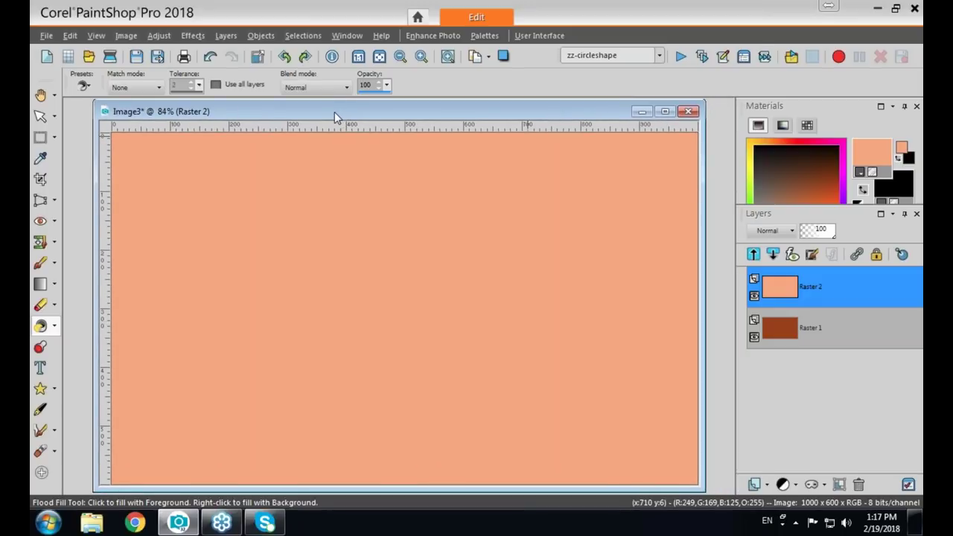
pyautogui.click(225, 35)
pyautogui.moveTo(249, 371)
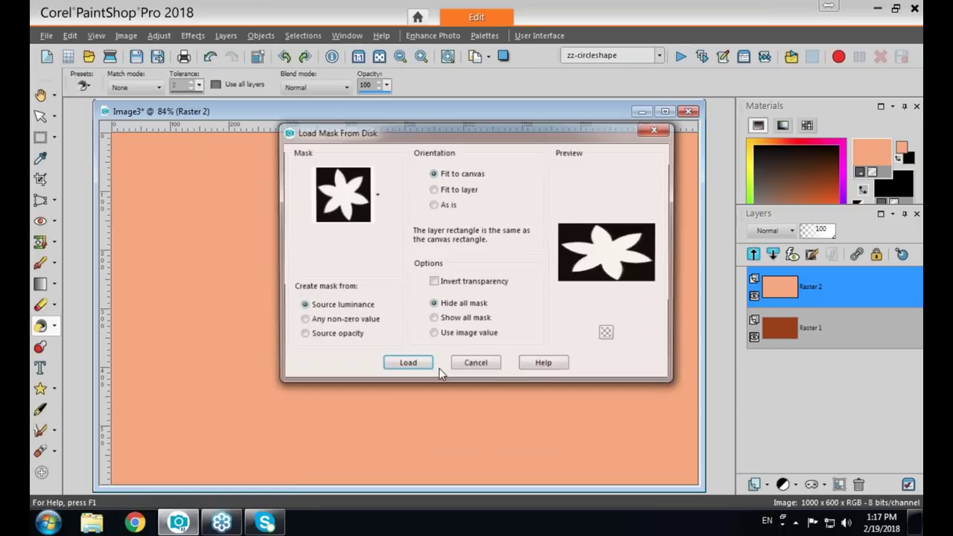
pyautogui.click(375, 195)
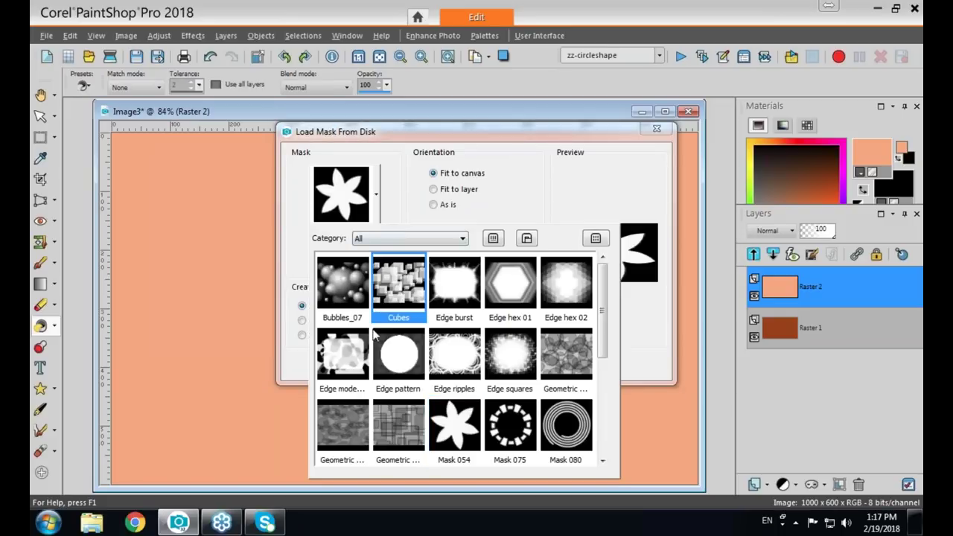
pyautogui.click(399, 426)
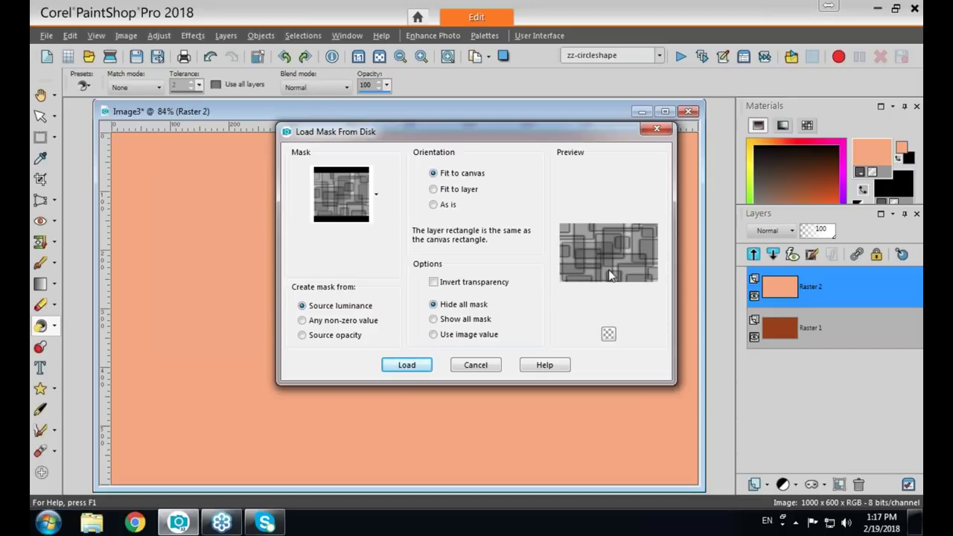
pyautogui.click(407, 365)
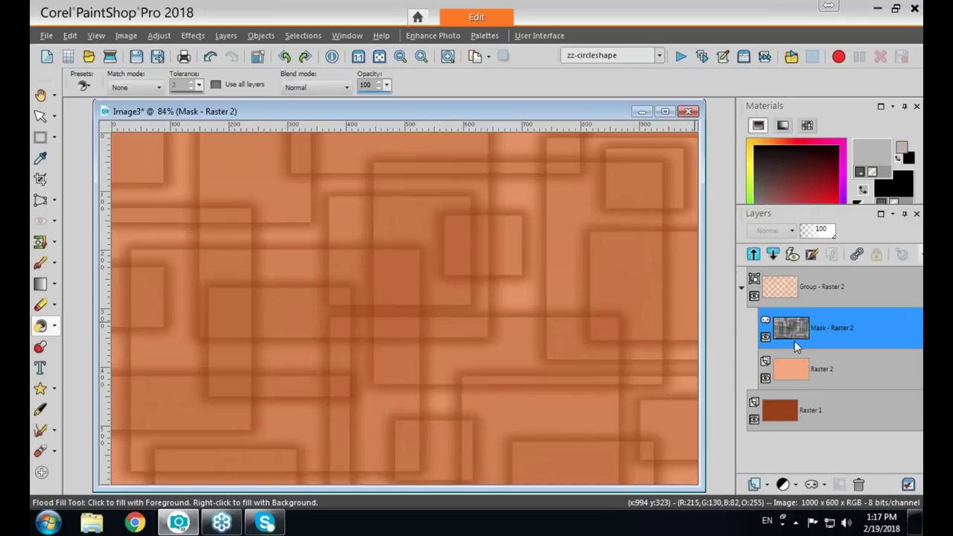
# - Hide the reddish-brown bottom layer to examine the mask's transparency over the light orange layer, and show it again
pyautogui.click(753, 420)
pyautogui.moveTo(785, 366)
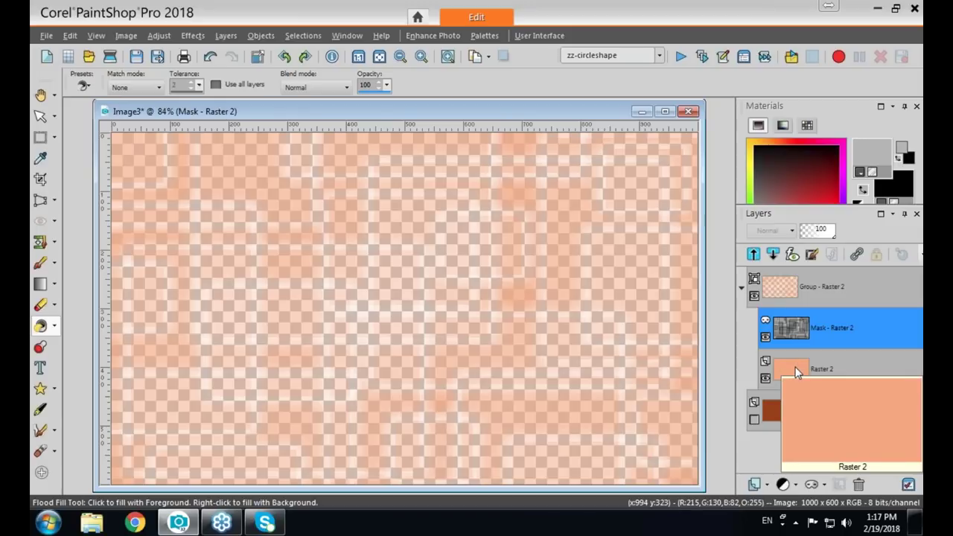
pyautogui.moveTo(787, 331)
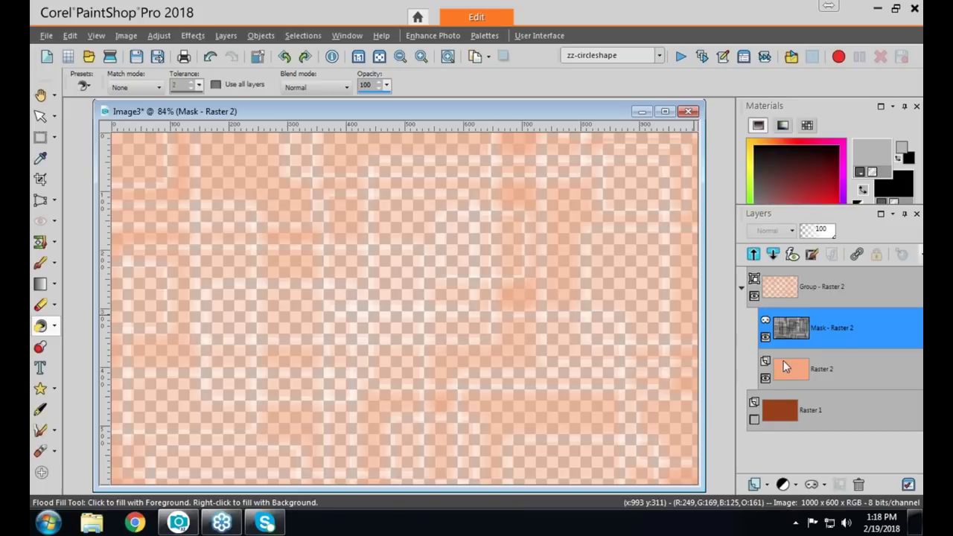
pyautogui.click(754, 419)
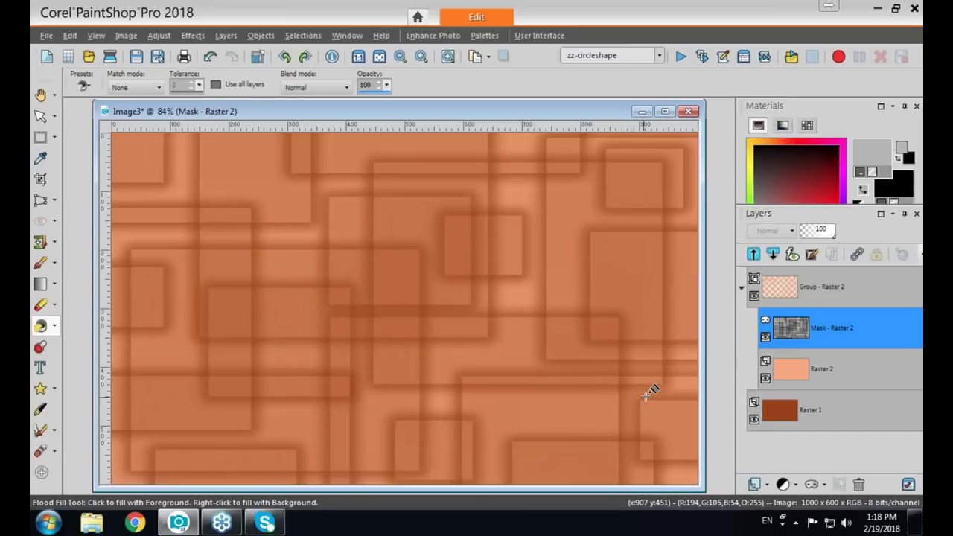
# - Select the bottom layer, choose a golden-brown foreground color, and flood-fill the layer with it
pyautogui.moveTo(783, 417)
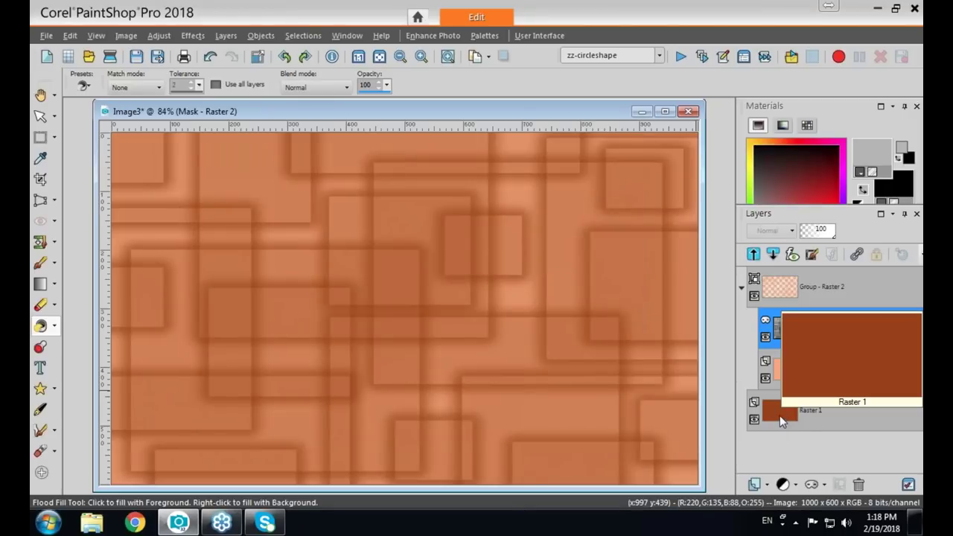
pyautogui.moveTo(764, 292)
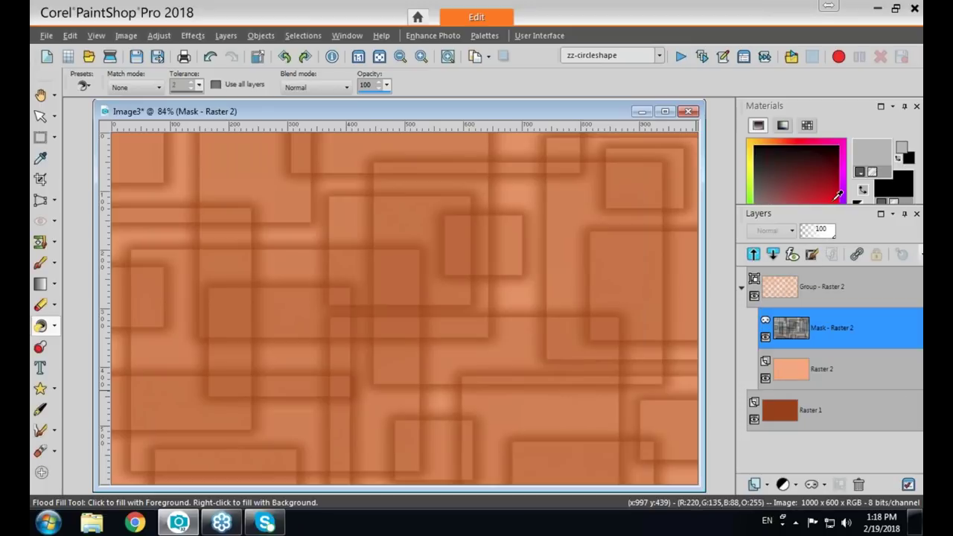
pyautogui.click(785, 411)
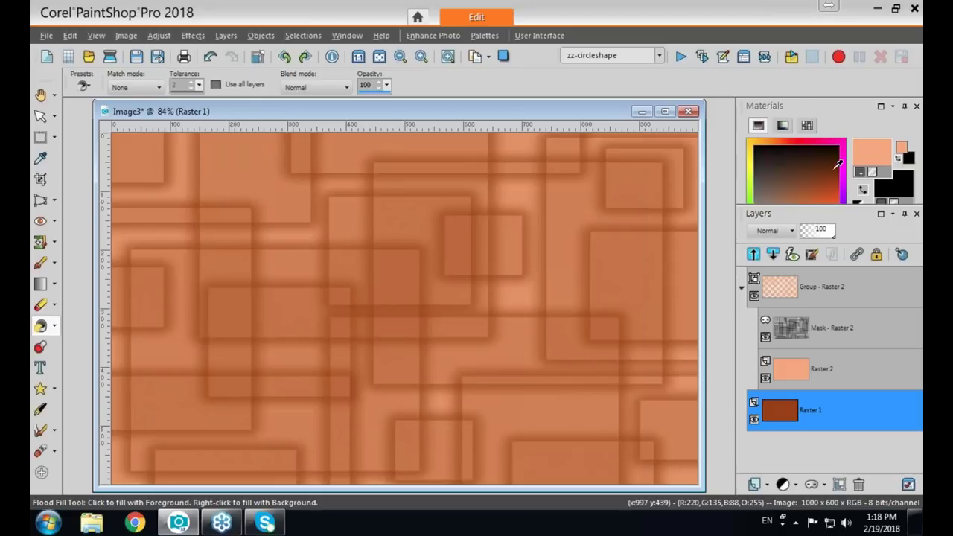
pyautogui.click(754, 149)
pyautogui.click(837, 183)
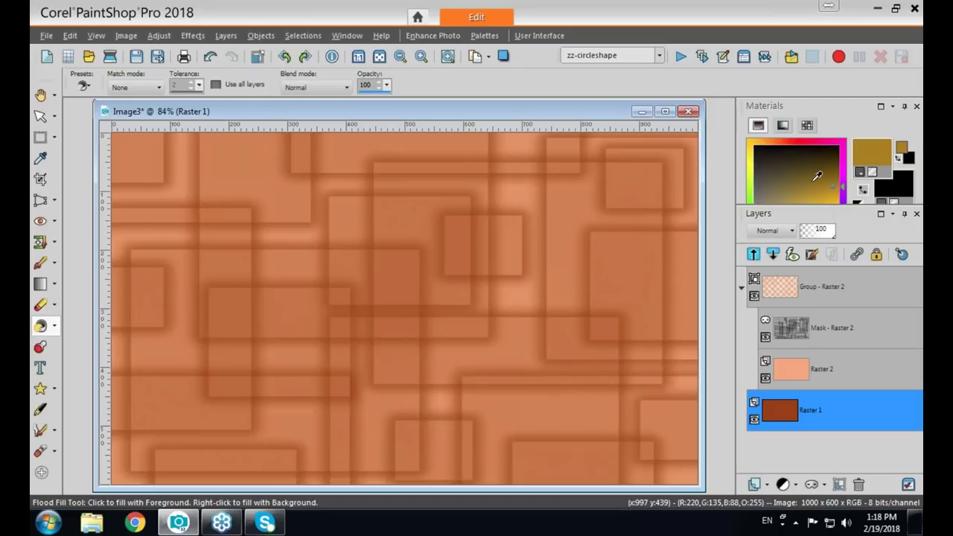
pyautogui.click(568, 431)
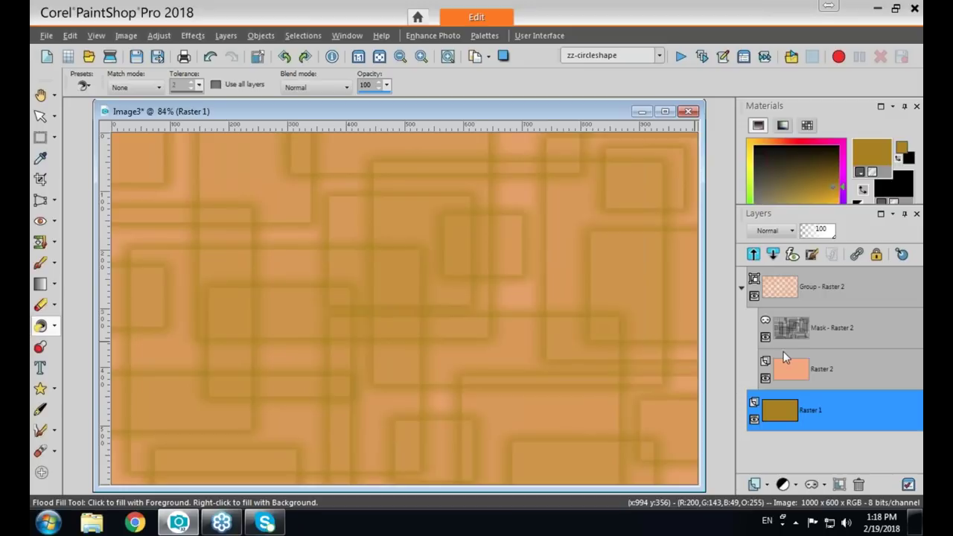
# - Collapse the masked layer group and merge it into a single layer with Merge Group
pyautogui.moveTo(772, 299)
pyautogui.moveTo(775, 409)
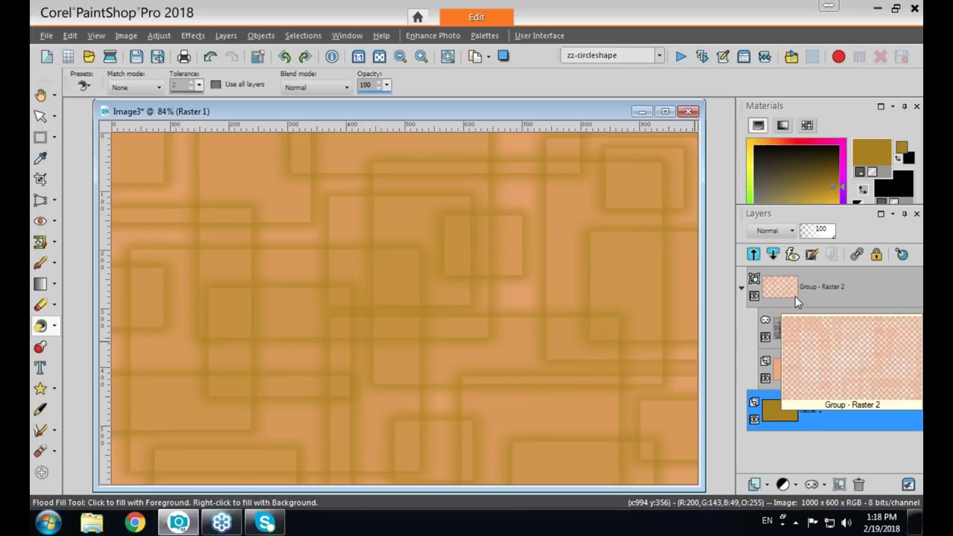
pyautogui.click(743, 287)
pyautogui.moveTo(801, 296)
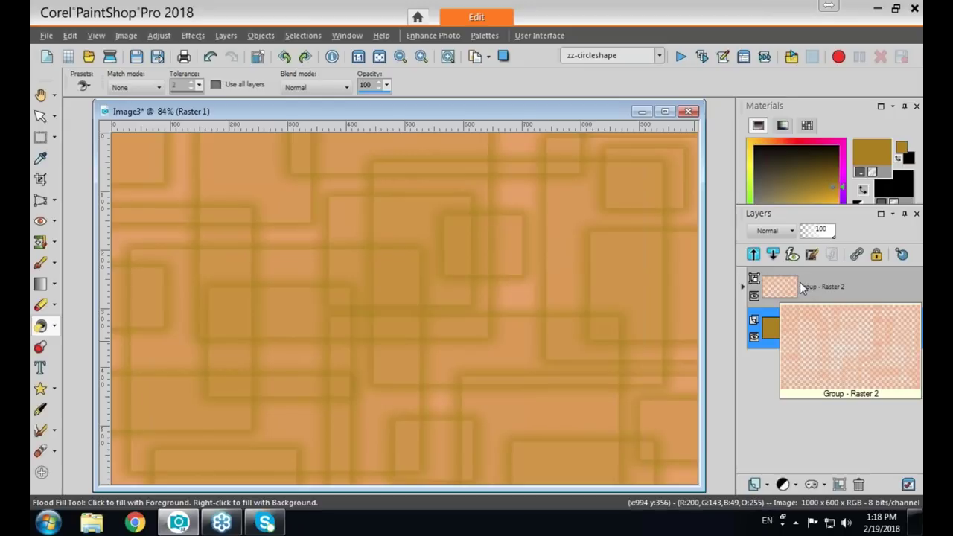
pyautogui.rightClick(777, 286)
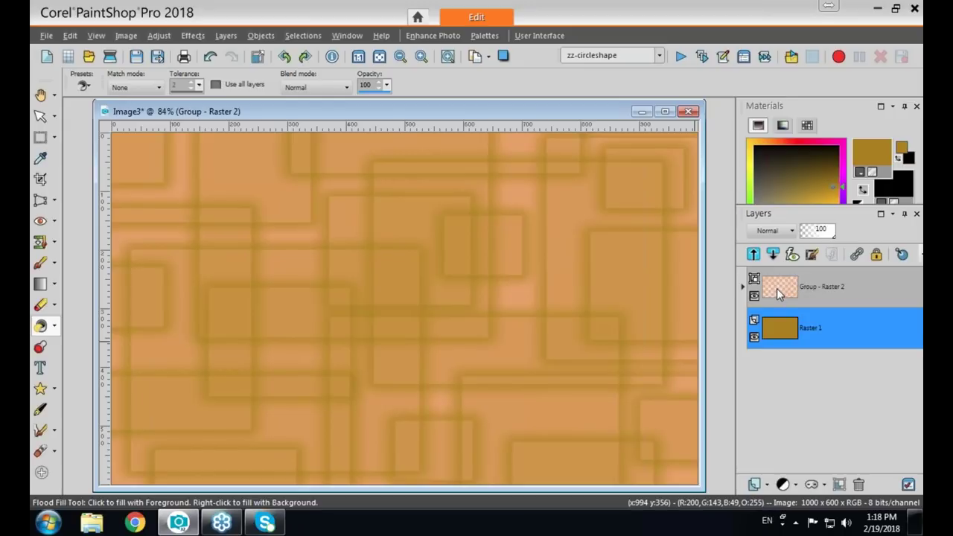
pyautogui.moveTo(799, 384)
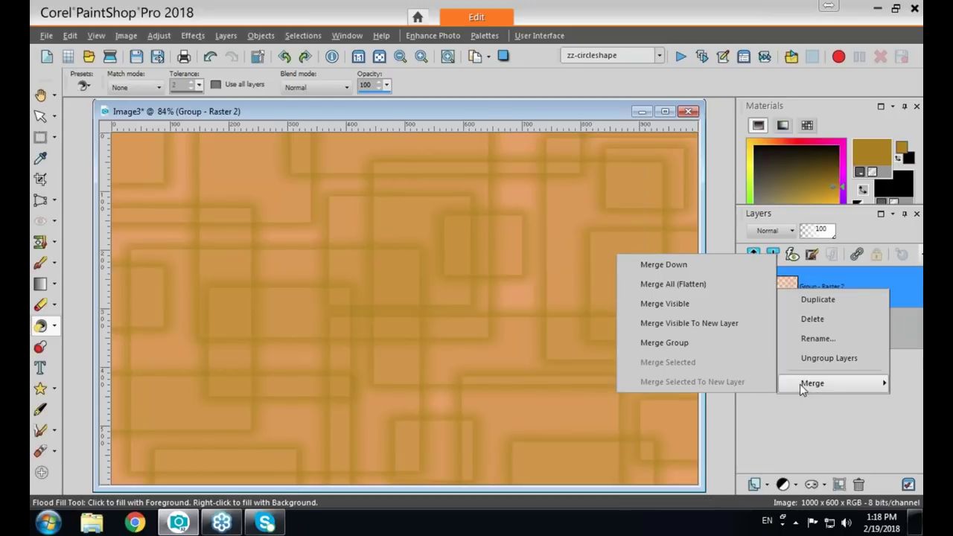
pyautogui.click(659, 343)
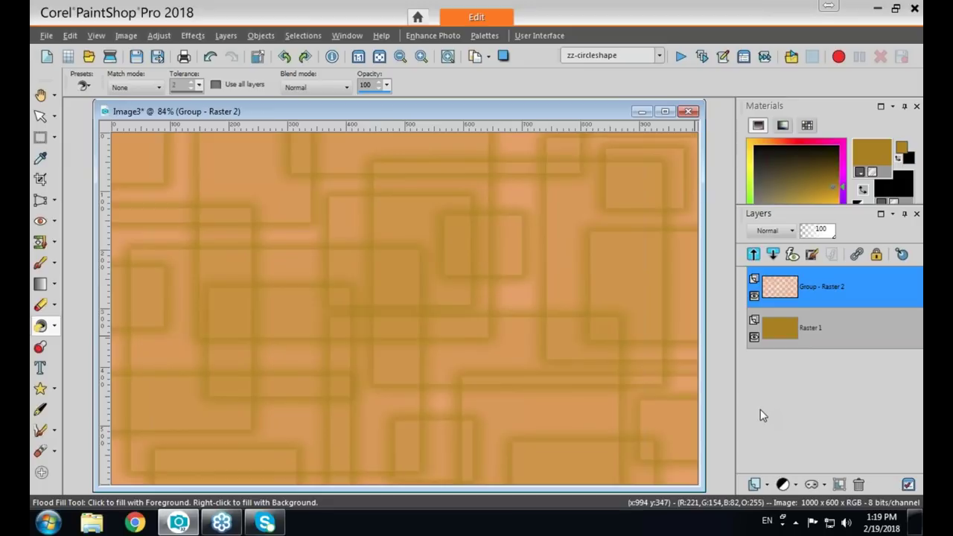
# - Close the image with the rectangle-patterned mask
pyautogui.moveTo(564, 114); pyautogui.dragTo(581, 113)
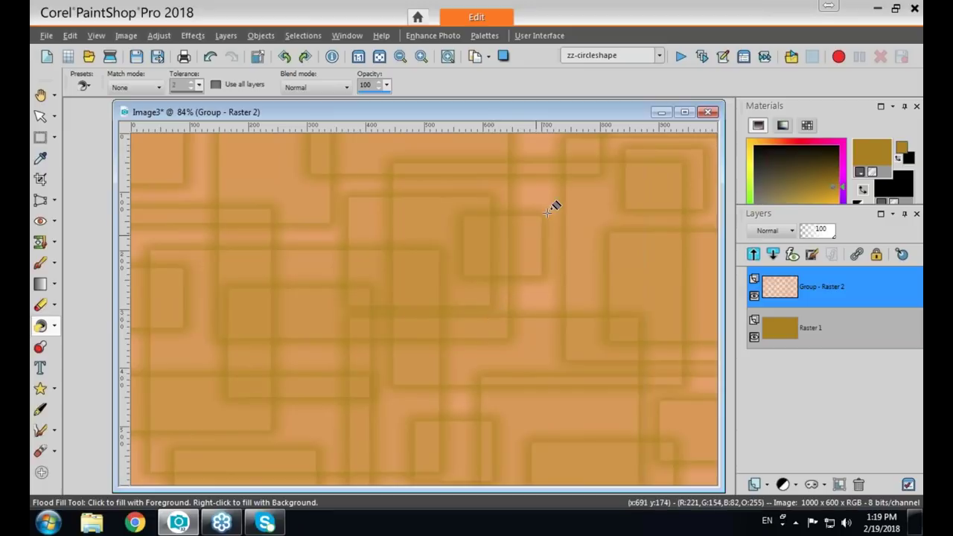
pyautogui.moveTo(596, 112); pyautogui.dragTo(589, 113)
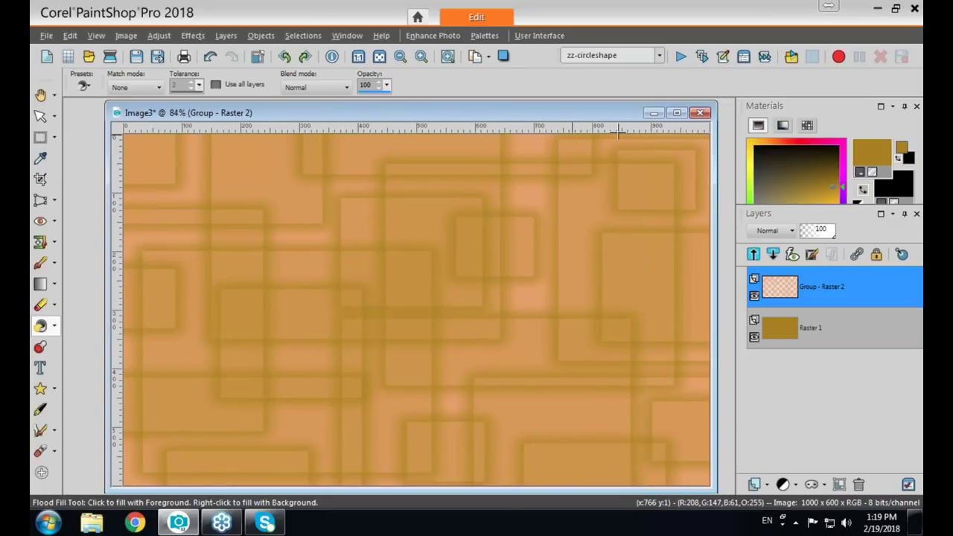
pyautogui.click(700, 114)
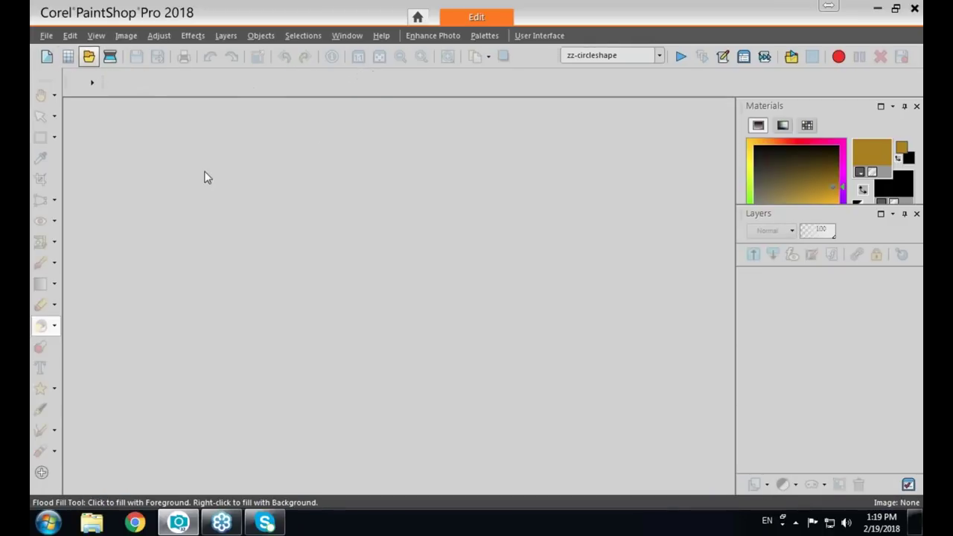
# - Browse in the Open dialog to the Ultimate X6 Backgrounds folder in the Pictures library
pyautogui.doubleClick(385, 227)
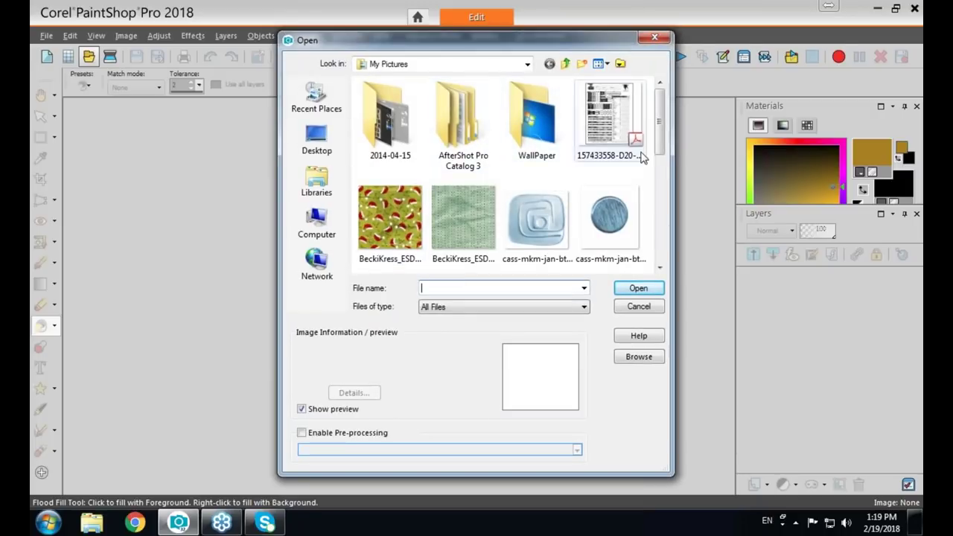
pyautogui.click(566, 64)
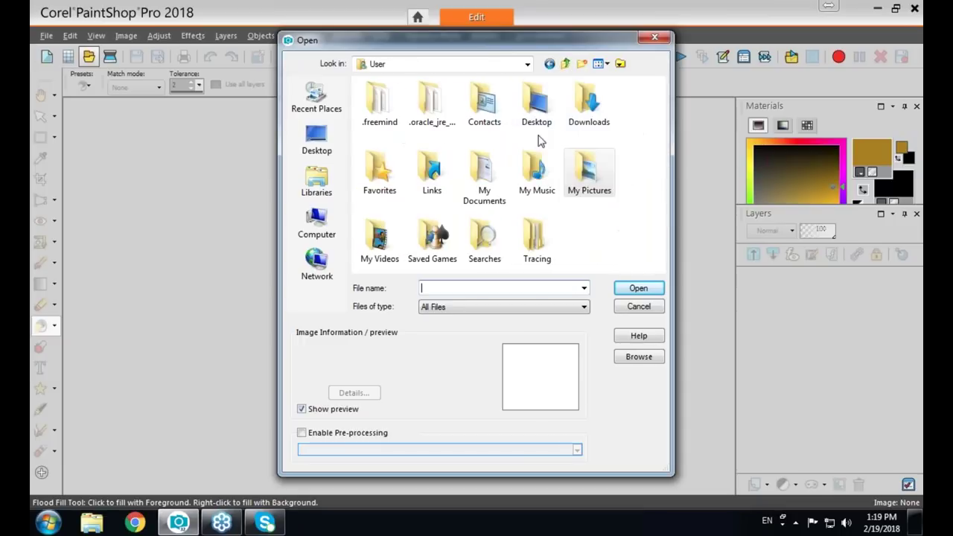
pyautogui.doubleClick(484, 190)
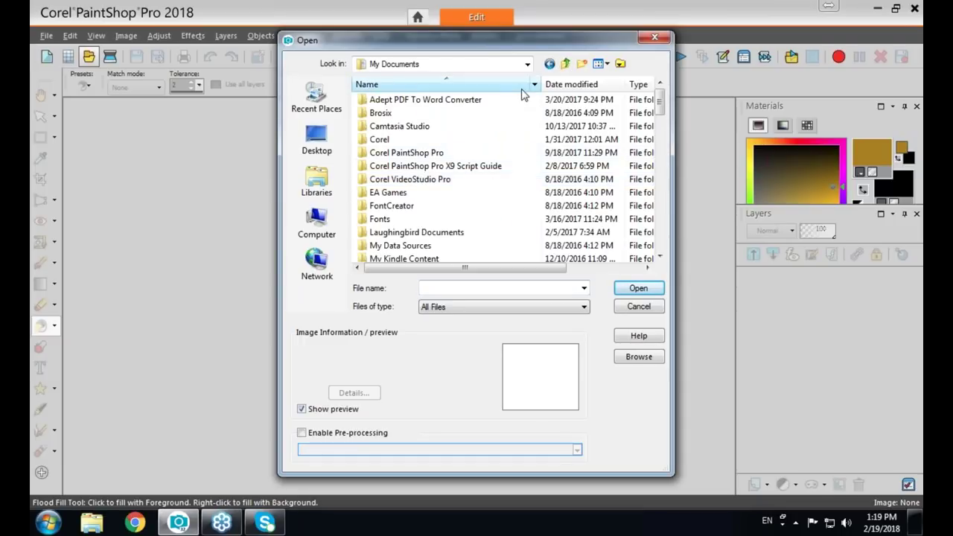
pyautogui.click(527, 64)
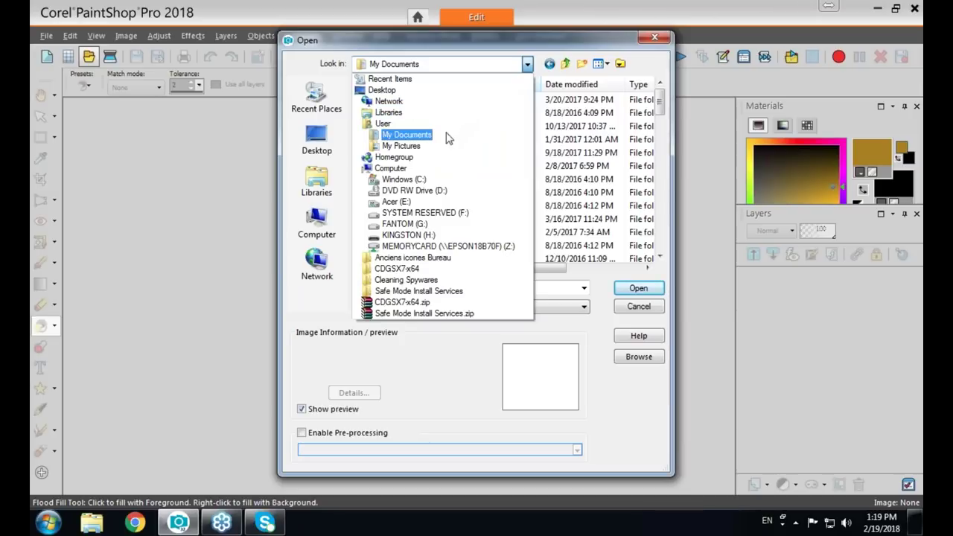
pyautogui.click(430, 113)
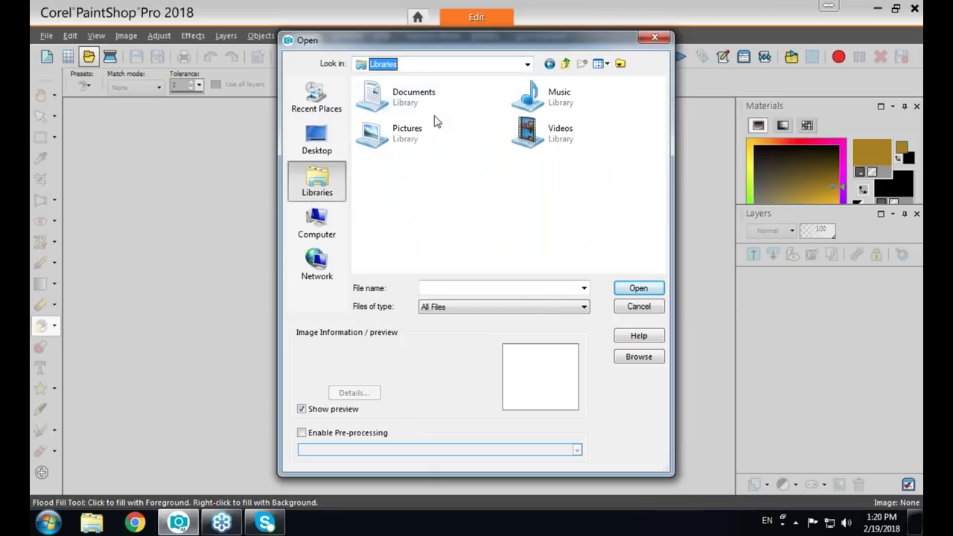
pyautogui.doubleClick(406, 141)
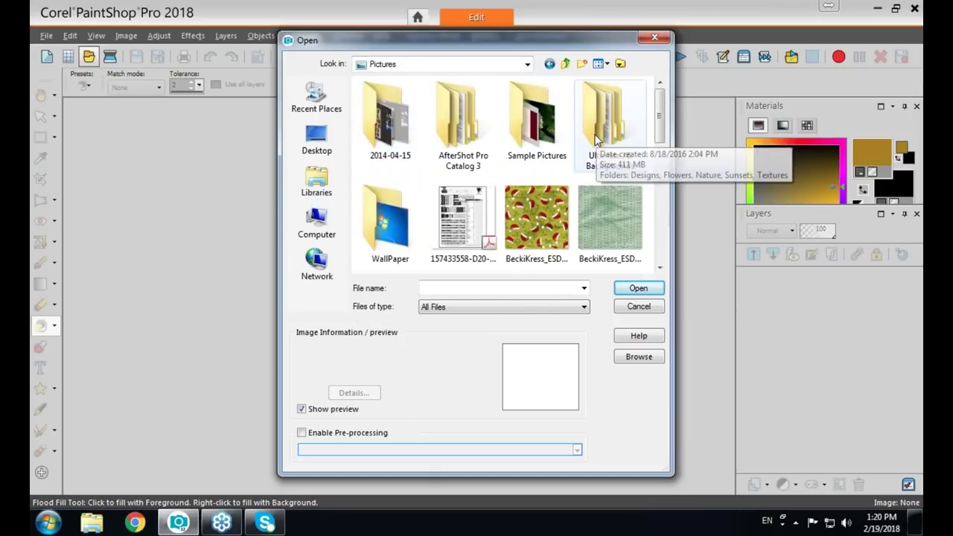
pyautogui.doubleClick(598, 139)
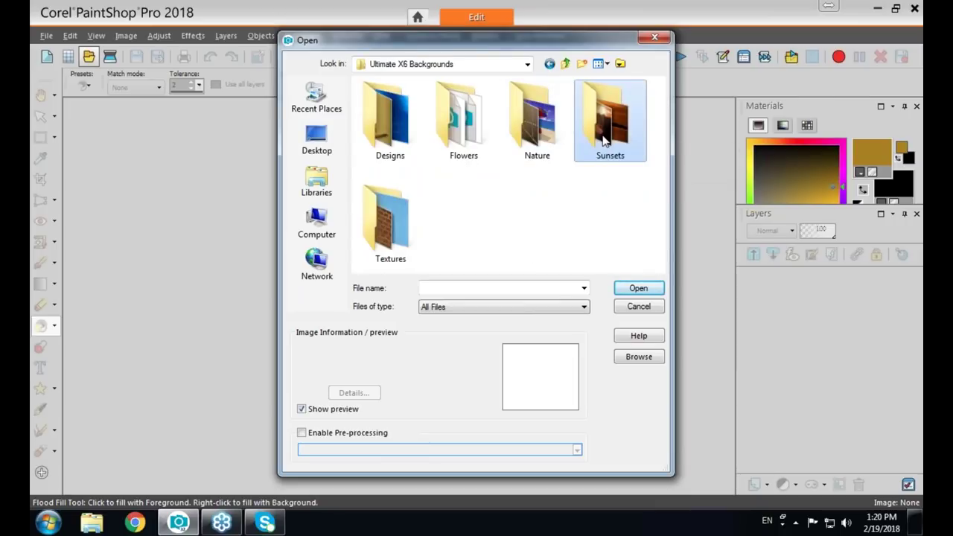
# - Open the sunset fisherman photo CGS33857.jpg from the Sunsets folder
pyautogui.doubleClick(604, 141)
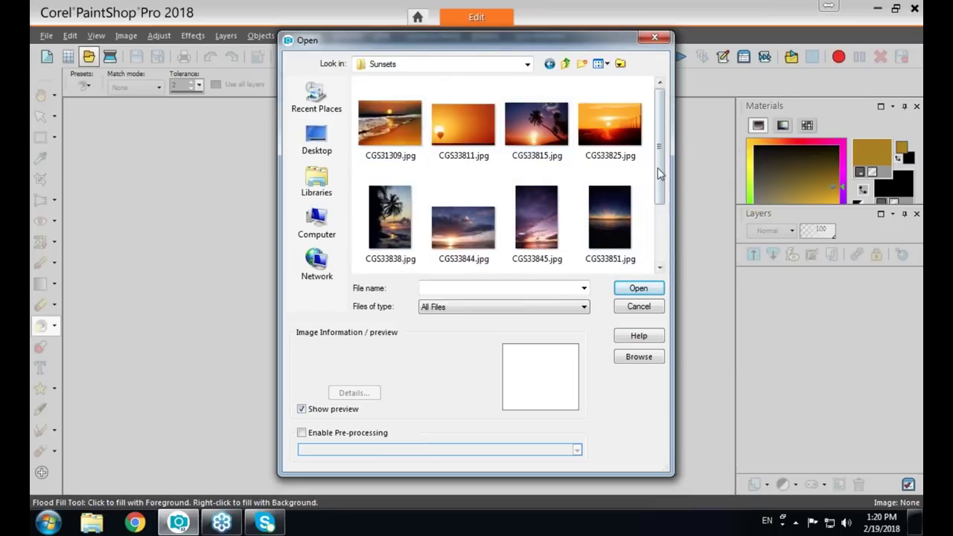
pyautogui.moveTo(659, 179); pyautogui.dragTo(662, 239)
pyautogui.click(463, 238)
pyautogui.click(636, 293)
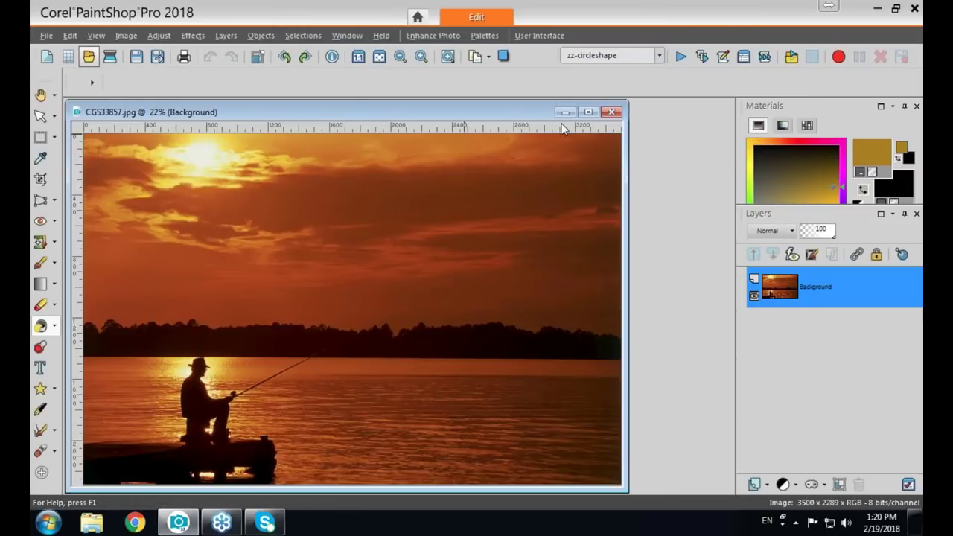
# - Open the purple flower photo CGS32740.jpg from the Flowers folder and move its window aside to uncover the sunset photo
pyautogui.hotkey('ctrl', 'o')
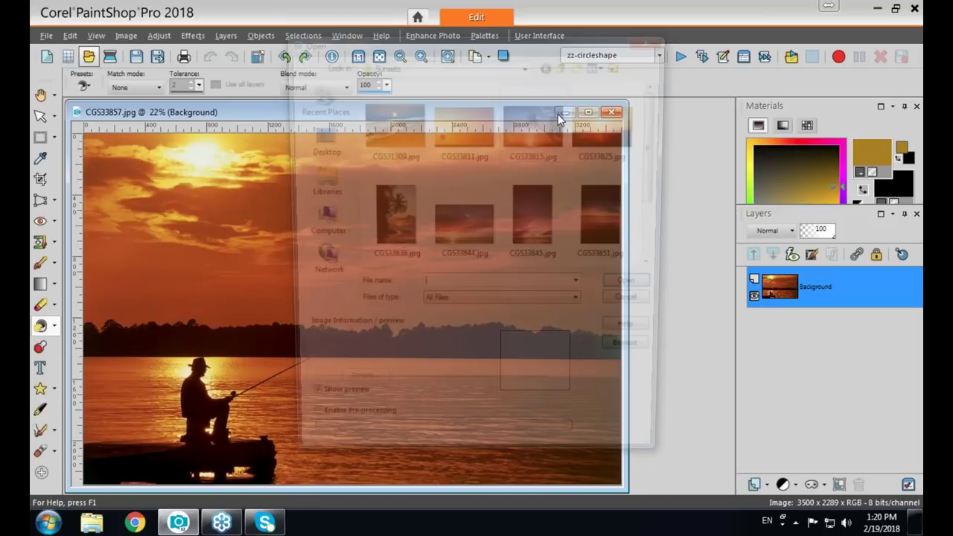
pyautogui.click(567, 64)
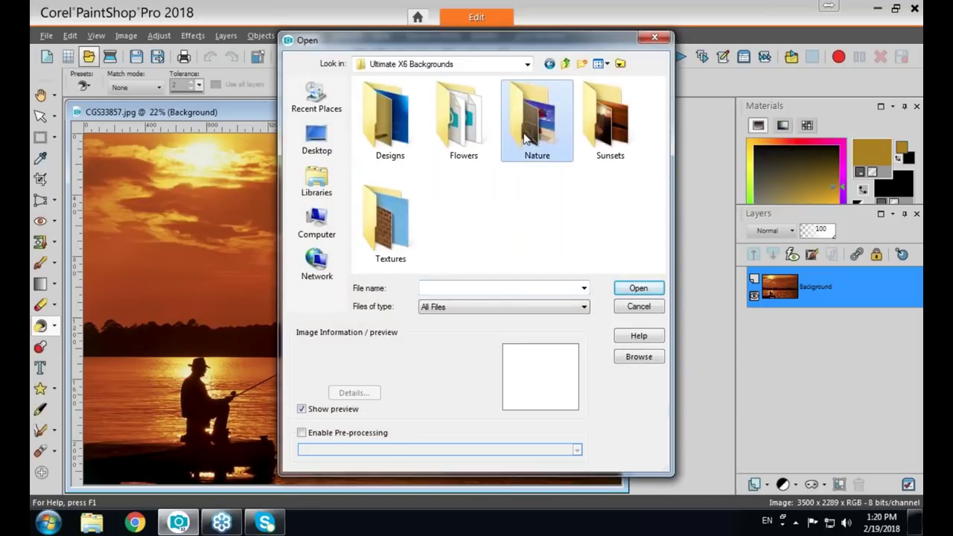
pyautogui.doubleClick(462, 123)
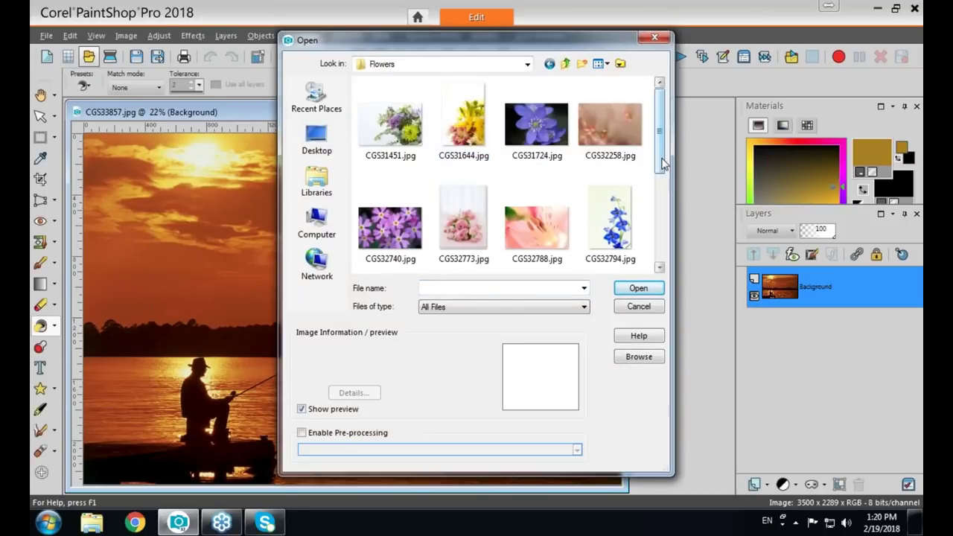
pyautogui.doubleClick(396, 230)
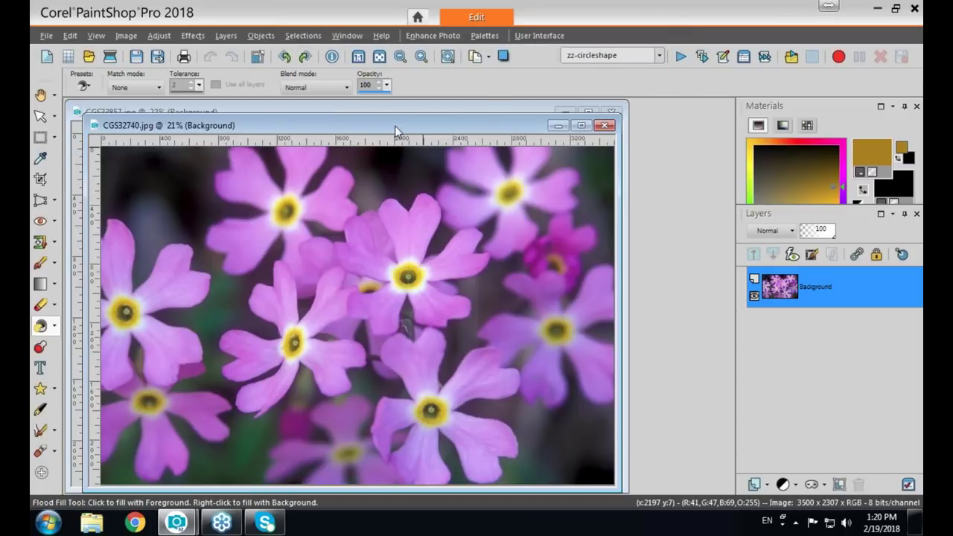
pyautogui.moveTo(395, 126); pyautogui.dragTo(567, 113)
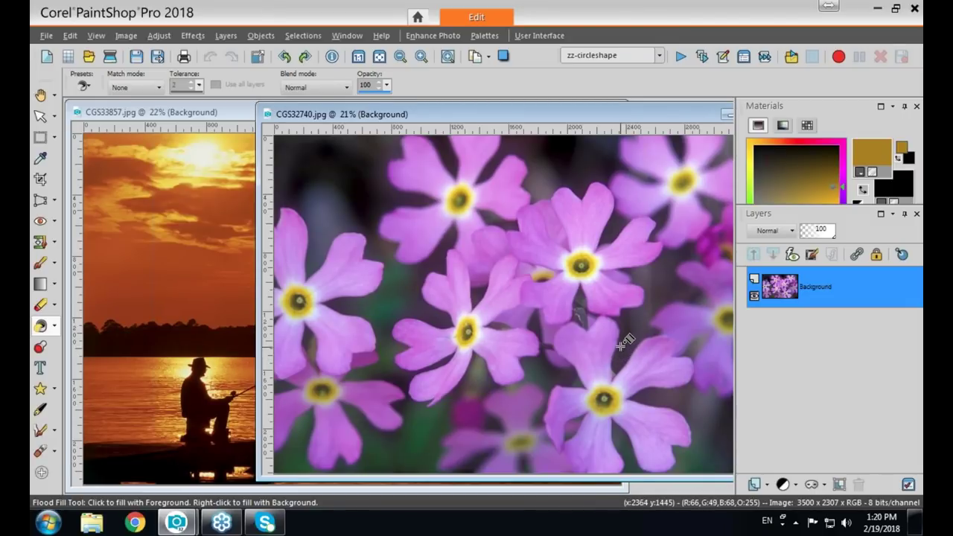
# - Add a mask to the sunset photo from image CGS32740.jpg, using source luminance without inverting the mask data
pyautogui.click(226, 113)
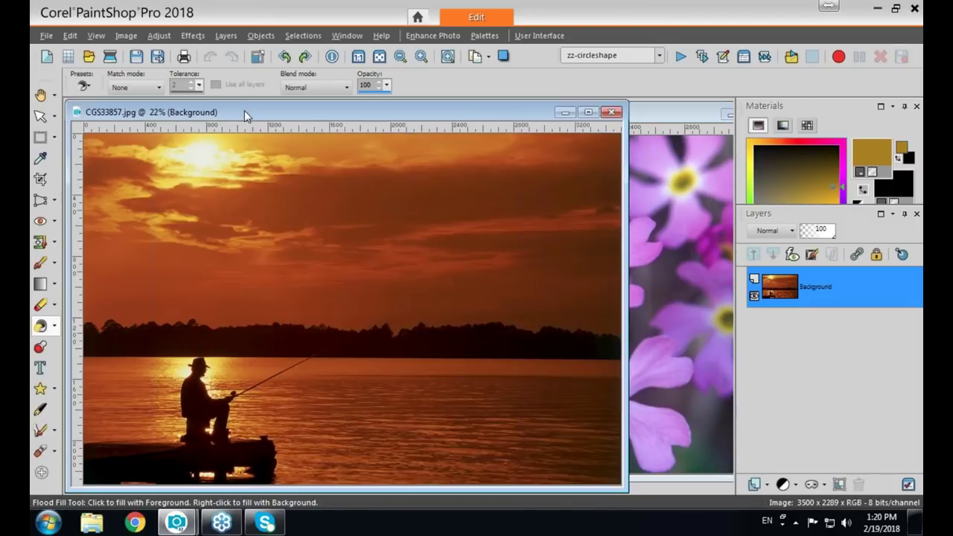
pyautogui.click(225, 36)
pyautogui.moveTo(241, 114)
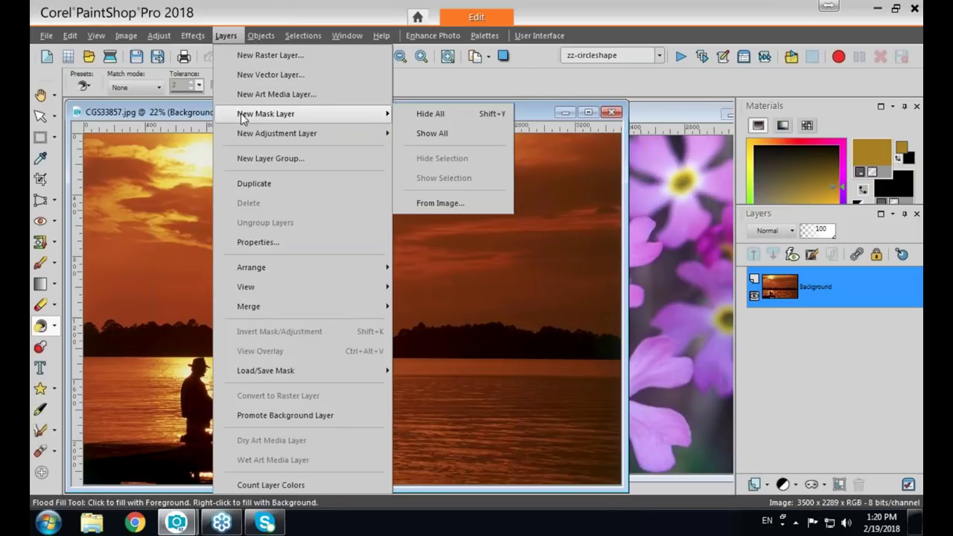
pyautogui.click(442, 204)
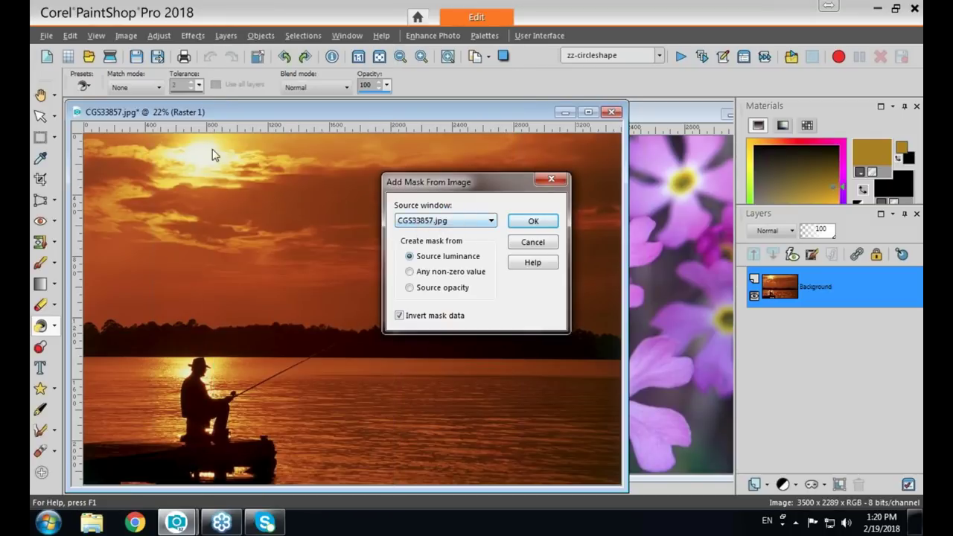
pyautogui.click(472, 222)
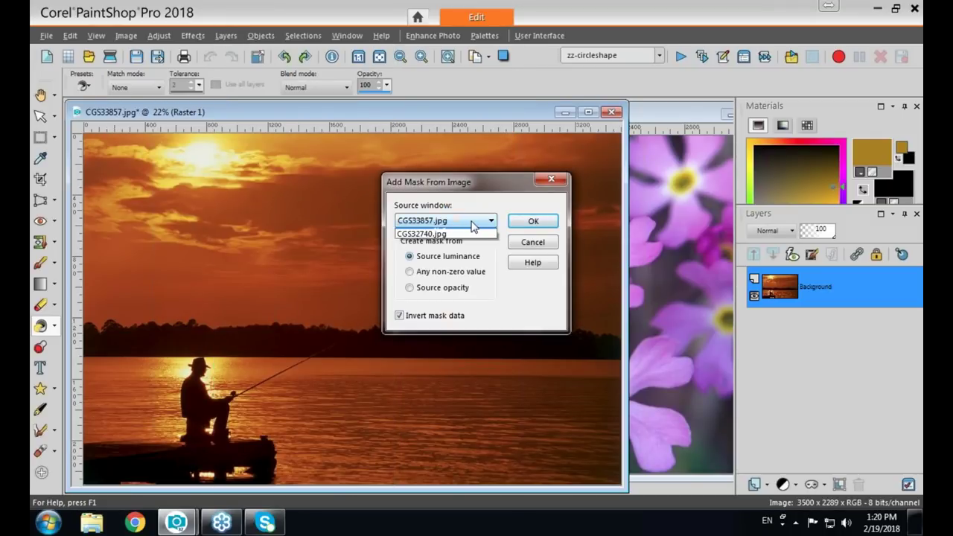
pyautogui.click(433, 247)
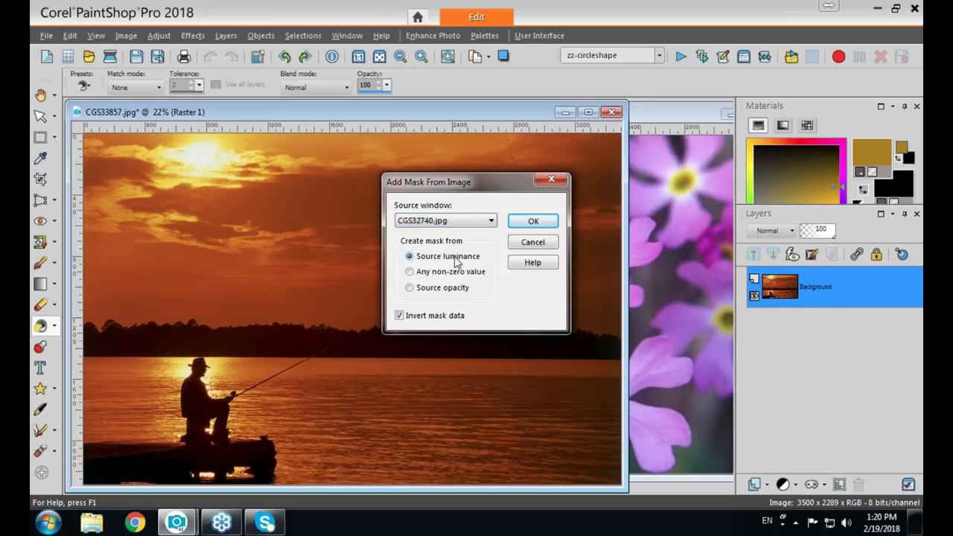
pyautogui.click(400, 316)
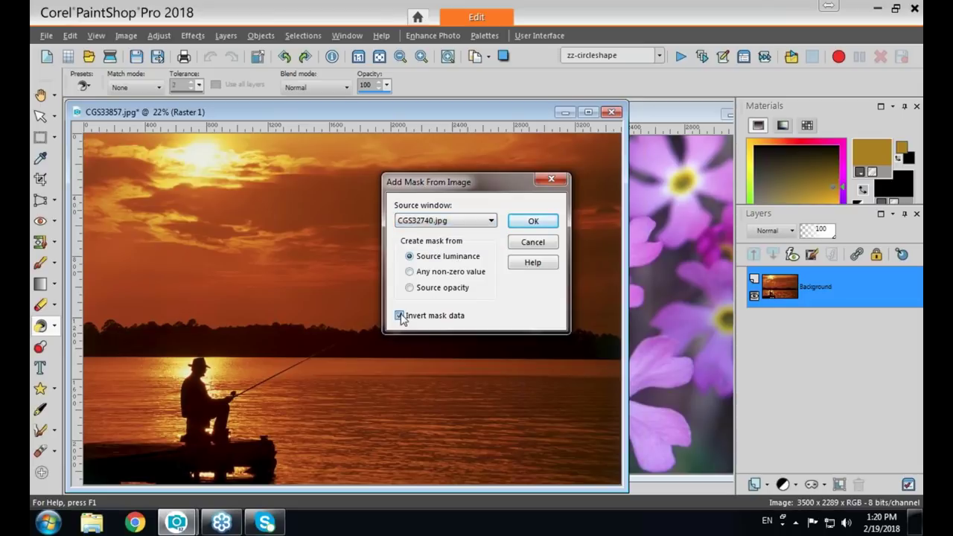
pyautogui.click(532, 221)
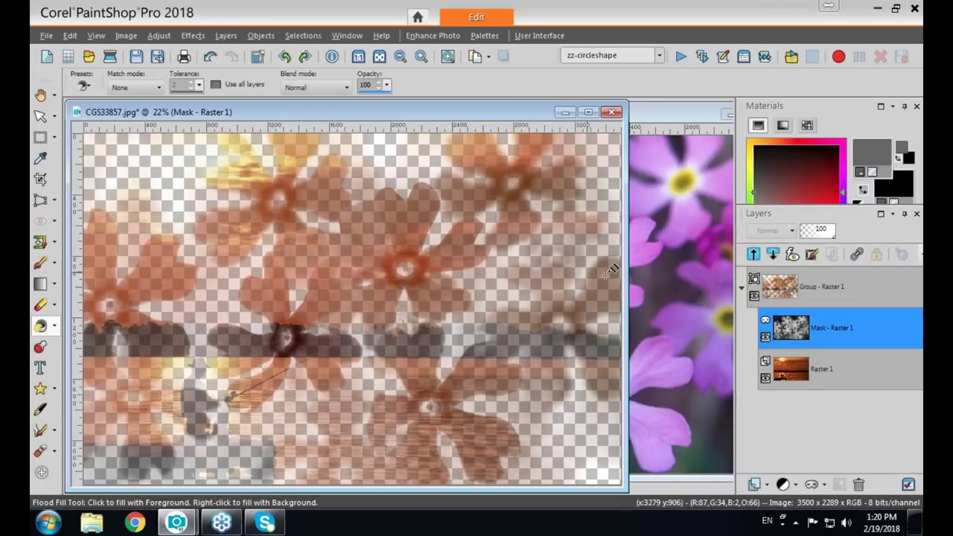
# - Lower the opacity of the flower mask layer to 57
pyautogui.moveTo(822, 324)
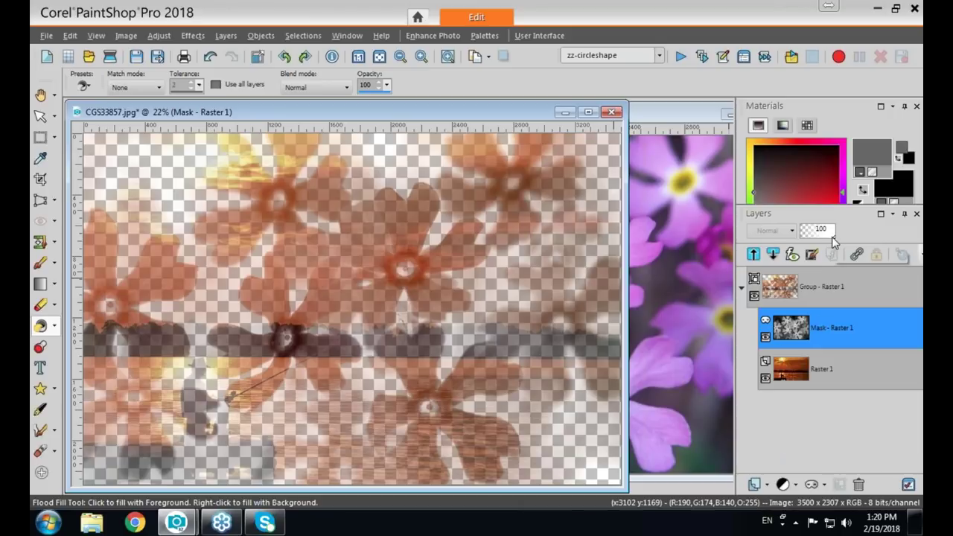
pyautogui.moveTo(833, 235)
pyautogui.mouseDown()
pyautogui.moveTo(816, 236)
pyautogui.moveTo(836, 237)
pyautogui.mouseUp()
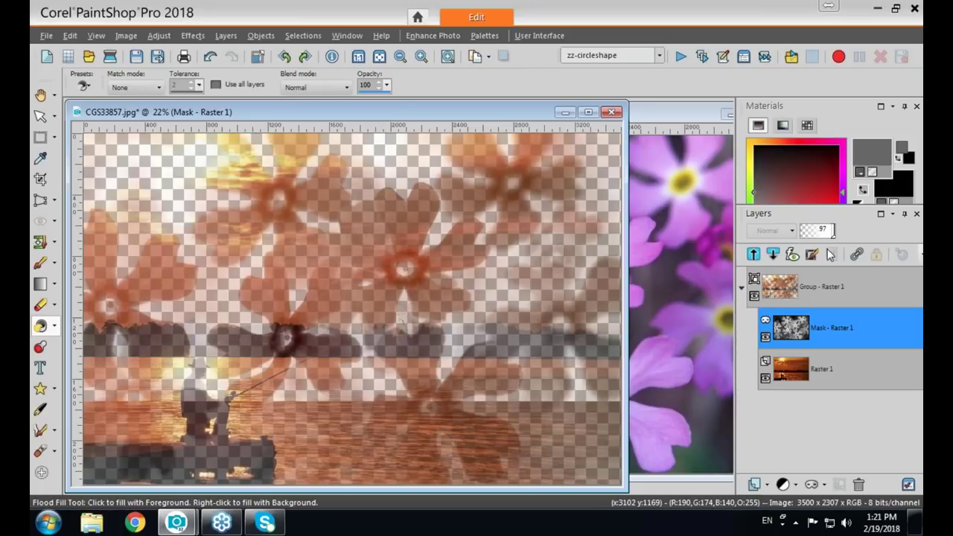
pyautogui.moveTo(812, 327)
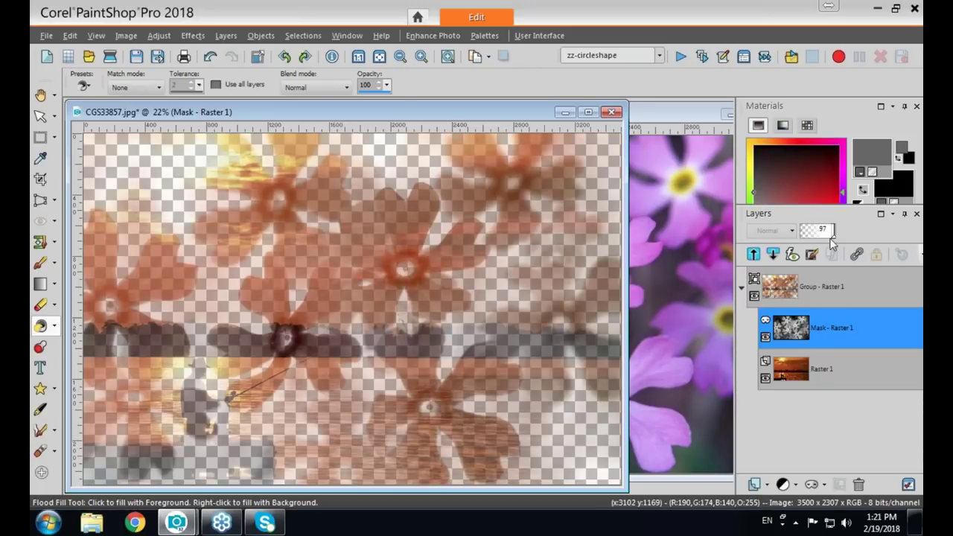
pyautogui.moveTo(834, 238); pyautogui.dragTo(818, 237)
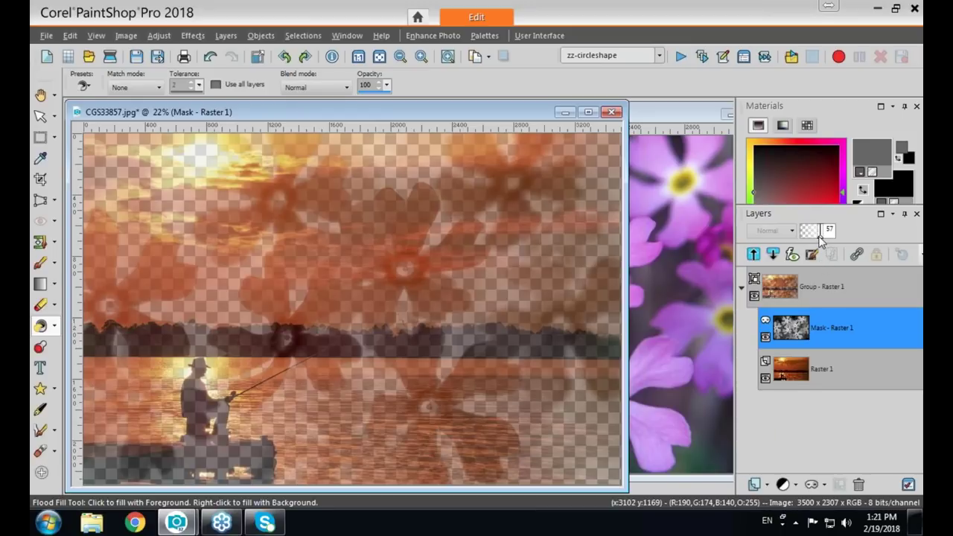
# - Try a Brightness/Contrast adjustment on the mask layer with brightness -16 and contrast 21
pyautogui.click(159, 36)
pyautogui.moveTo(198, 185)
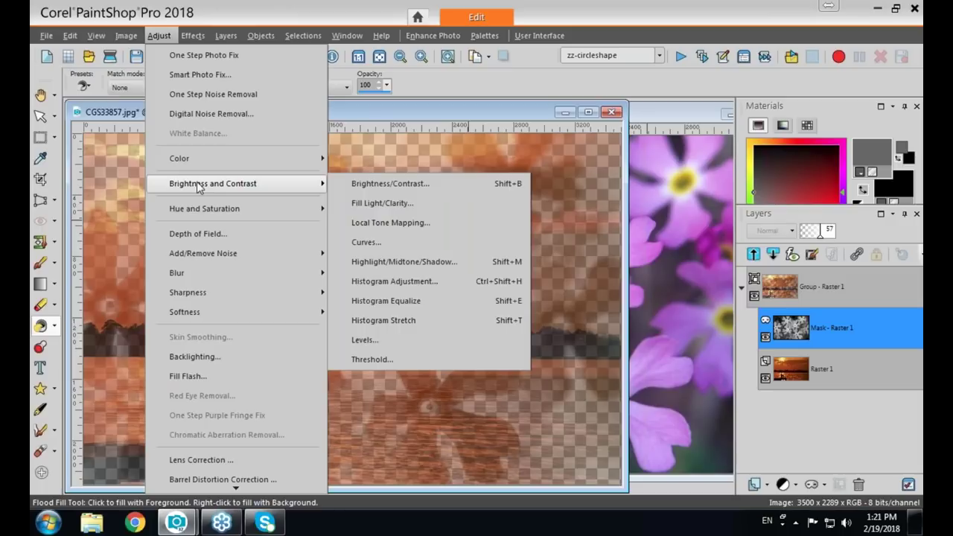
pyautogui.click(367, 183)
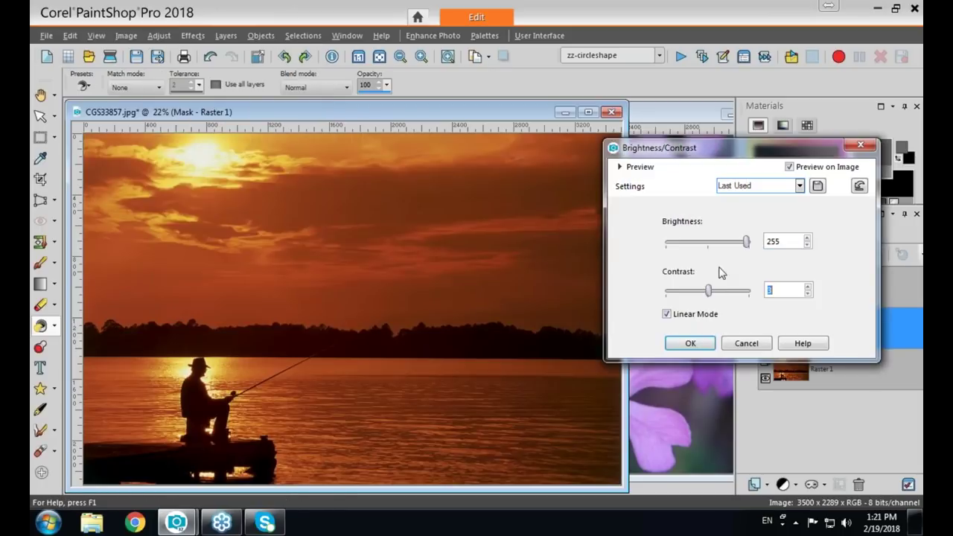
pyautogui.moveTo(746, 243); pyautogui.dragTo(685, 246)
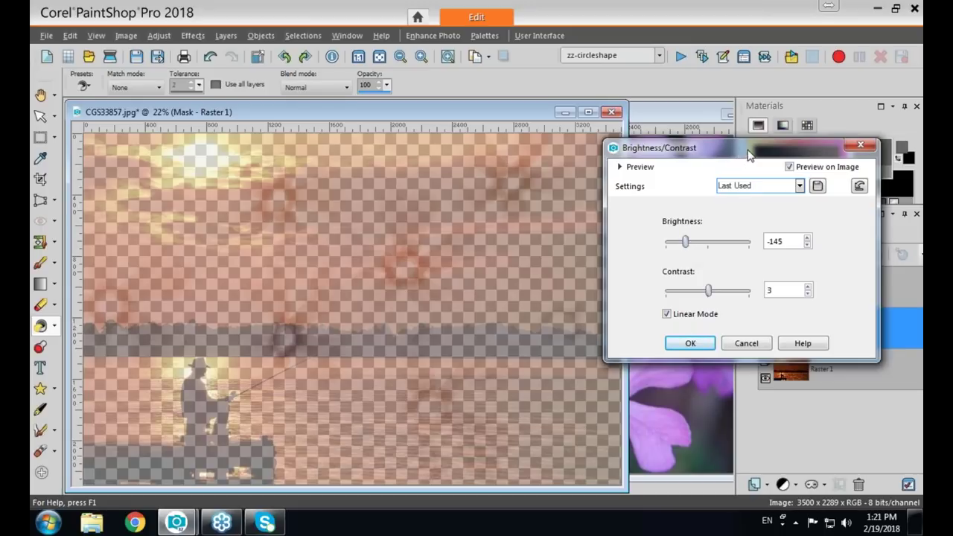
pyautogui.moveTo(709, 292); pyautogui.dragTo(734, 291)
pyautogui.moveTo(685, 242); pyautogui.dragTo(707, 249)
pyautogui.moveTo(734, 291); pyautogui.dragTo(715, 295)
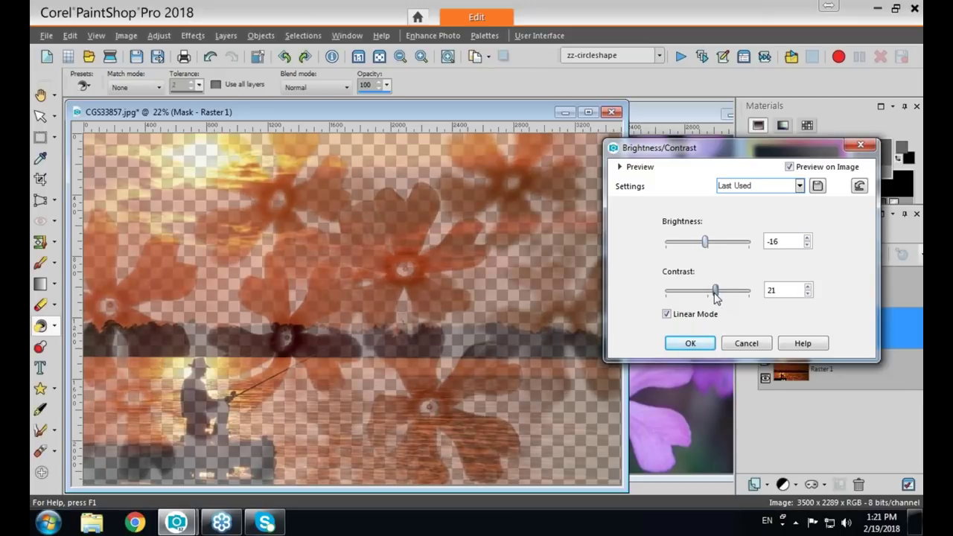
pyautogui.click(744, 345)
# - Undo the mask layer changes back to the original sunset background and shift the photo's window slightly
pyautogui.moveTo(798, 337)
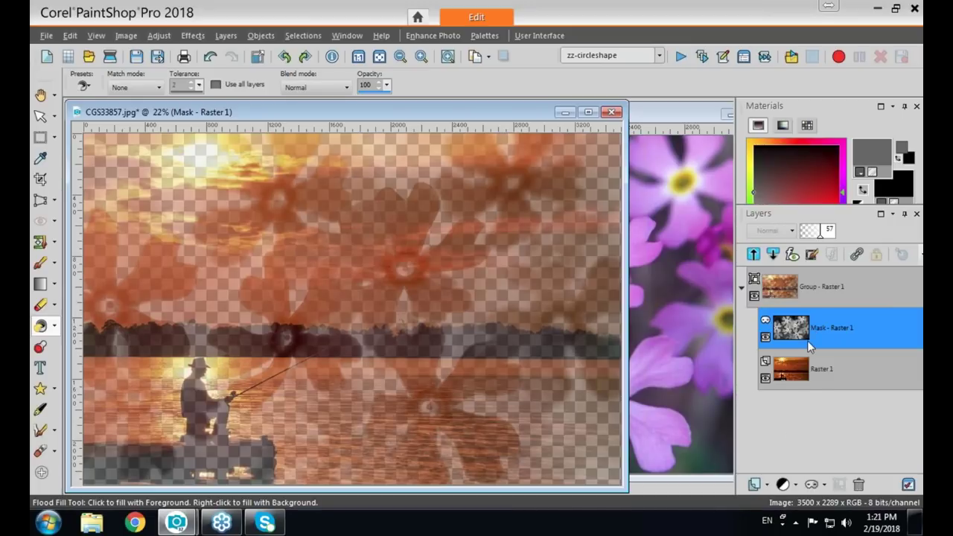
pyautogui.moveTo(793, 385)
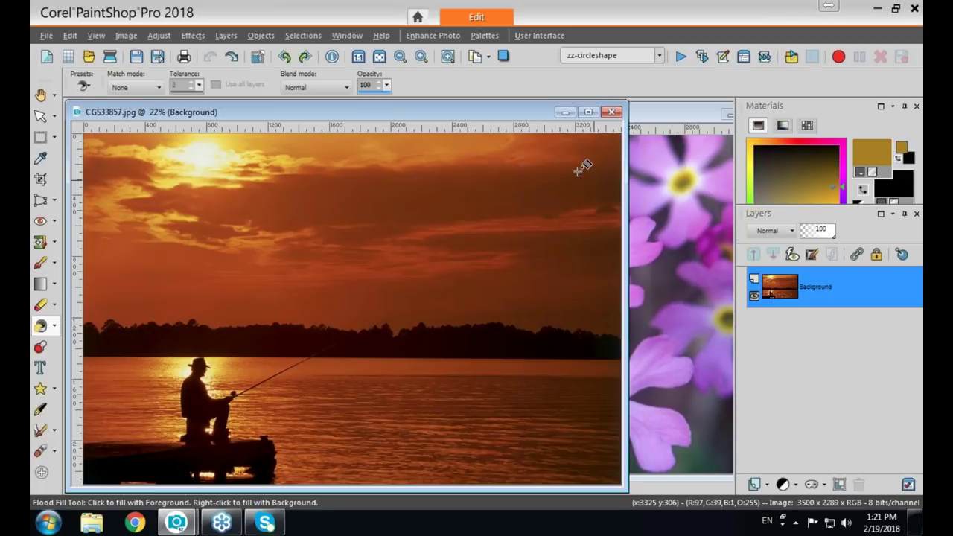
pyautogui.moveTo(498, 113); pyautogui.dragTo(521, 110)
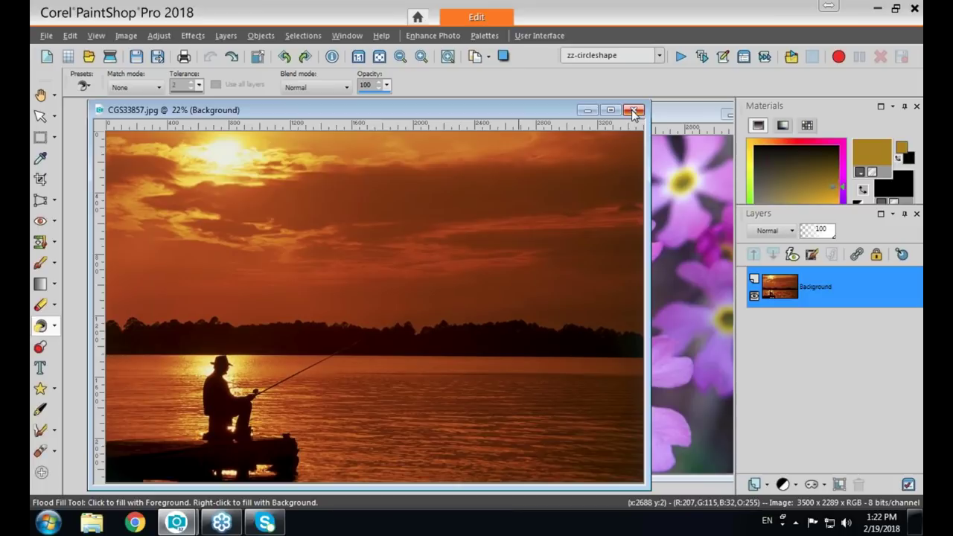
pyautogui.moveTo(552, 109); pyautogui.dragTo(546, 110)
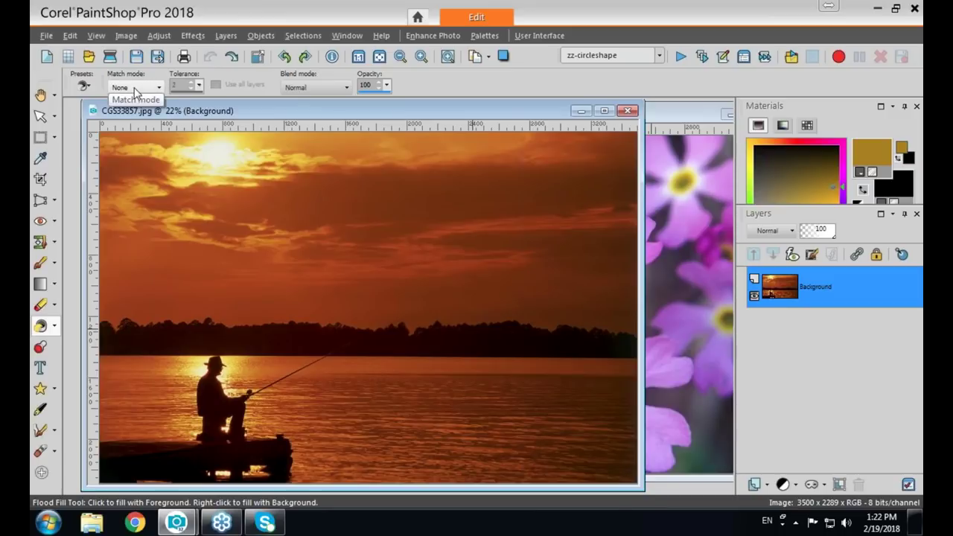
# - Create a new image from the purchased collage template 8.5x11in Scrapbook 04
pyautogui.click(68, 58)
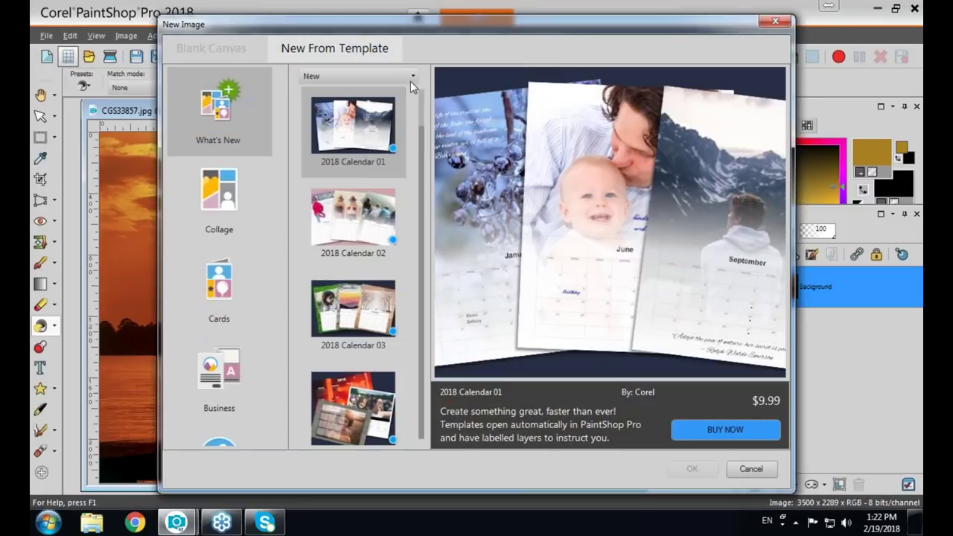
pyautogui.click(413, 75)
pyautogui.click(337, 99)
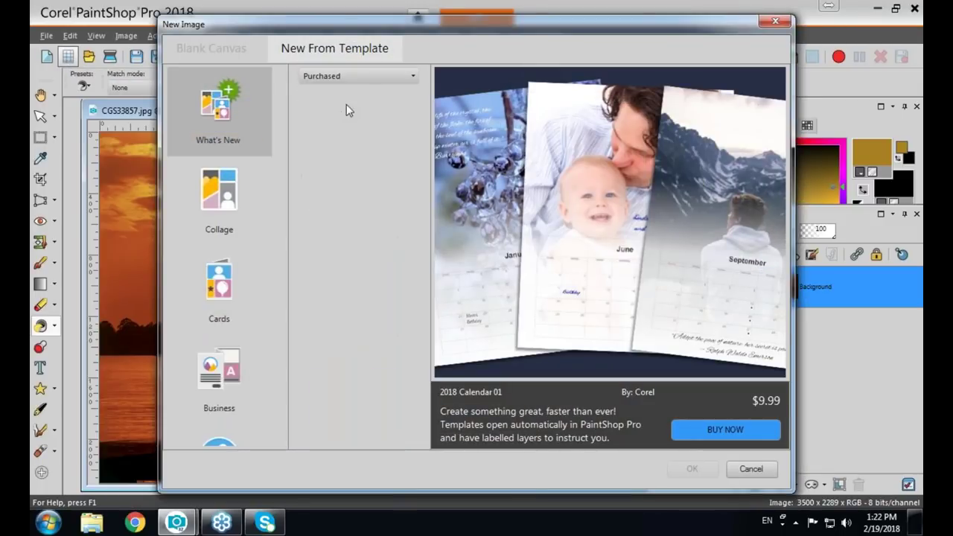
pyautogui.click(223, 122)
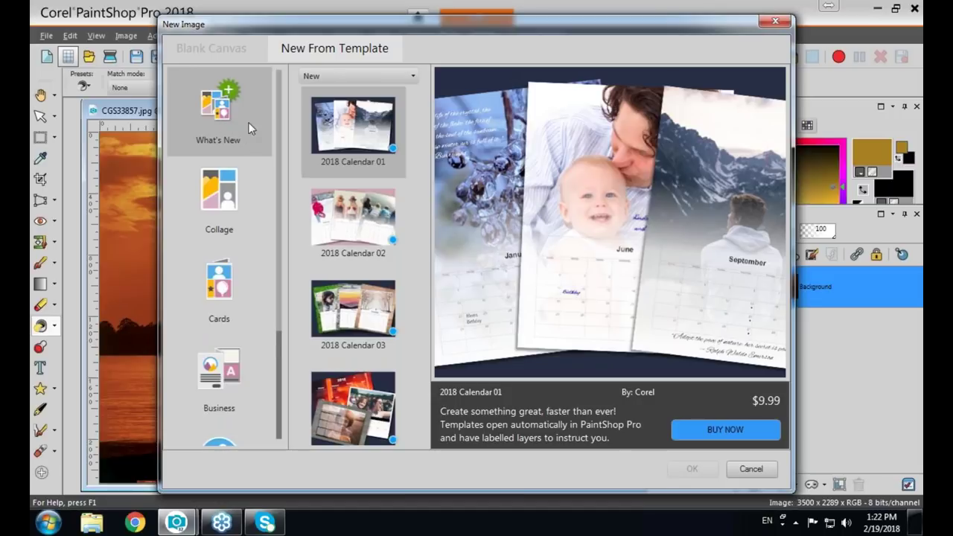
pyautogui.click(219, 195)
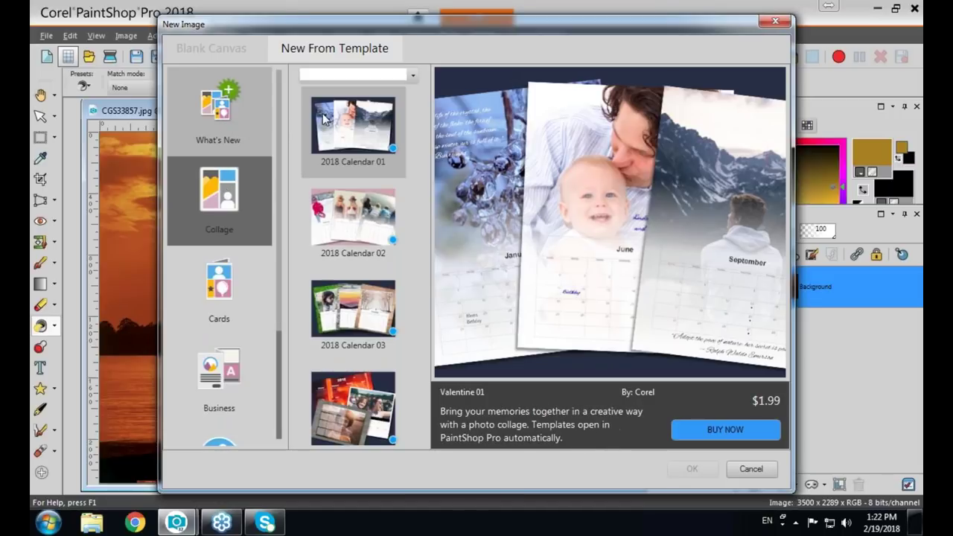
pyautogui.click(358, 76)
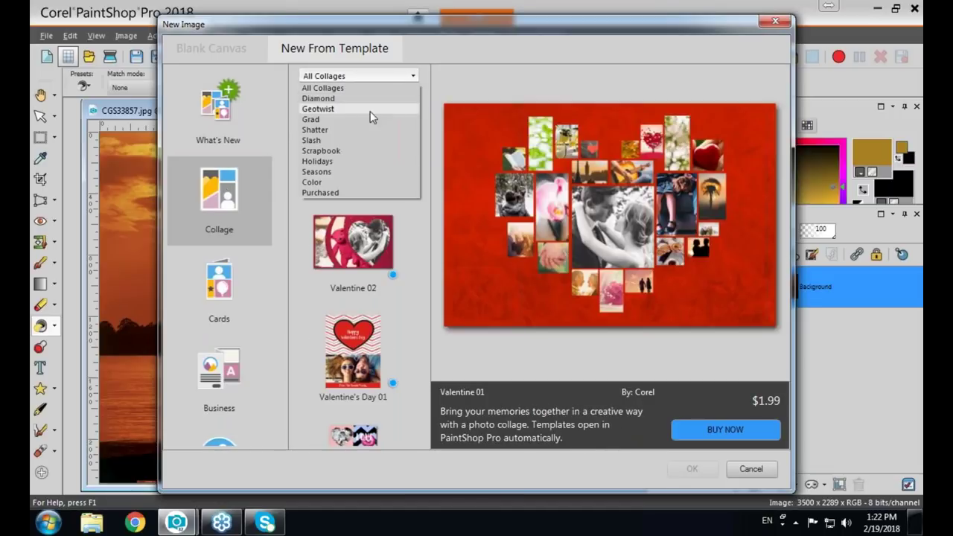
pyautogui.click(321, 193)
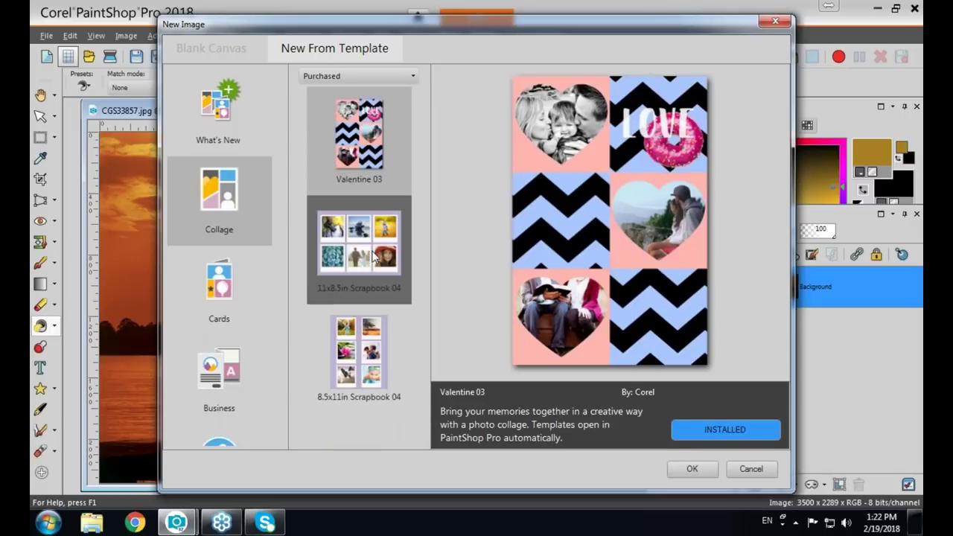
pyautogui.click(362, 355)
pyautogui.click(692, 469)
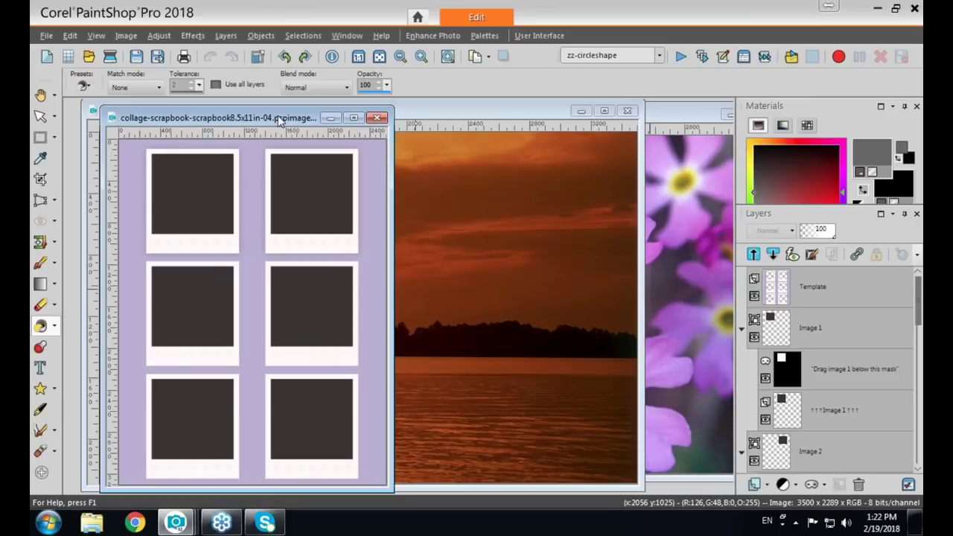
# - Move the collage window aside, enlarge the layer list and examine the mask layers in the template's Image 1 and Image 2 groups
pyautogui.moveTo(283, 122); pyautogui.dragTo(393, 117)
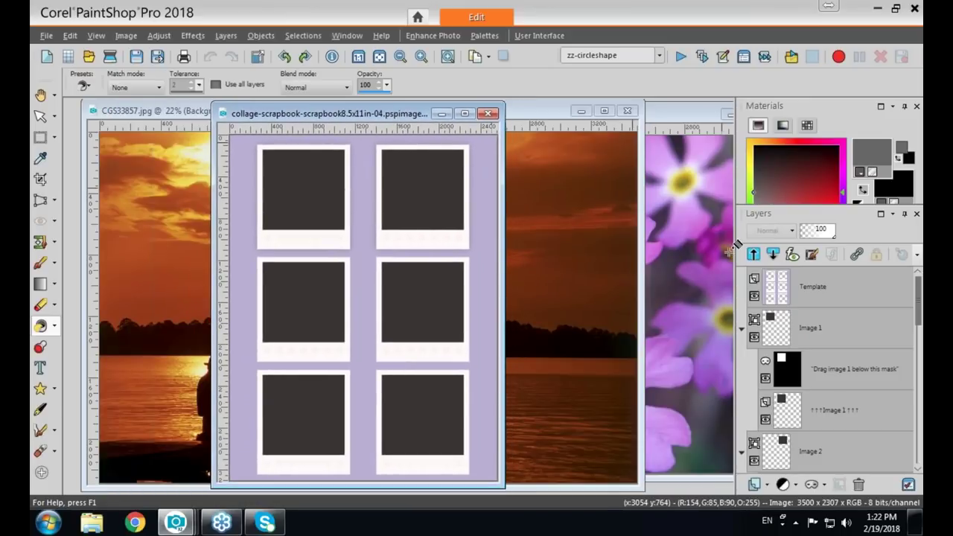
pyautogui.moveTo(741, 201); pyautogui.dragTo(739, 104)
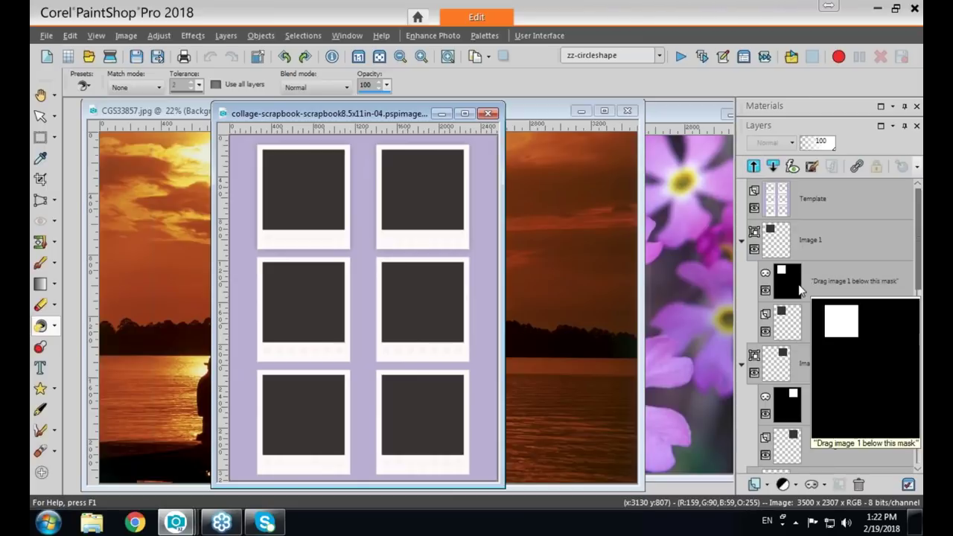
pyautogui.moveTo(918, 296)
pyautogui.mouseDown()
pyautogui.moveTo(918, 364)
pyautogui.moveTo(920, 301)
pyautogui.mouseUp()
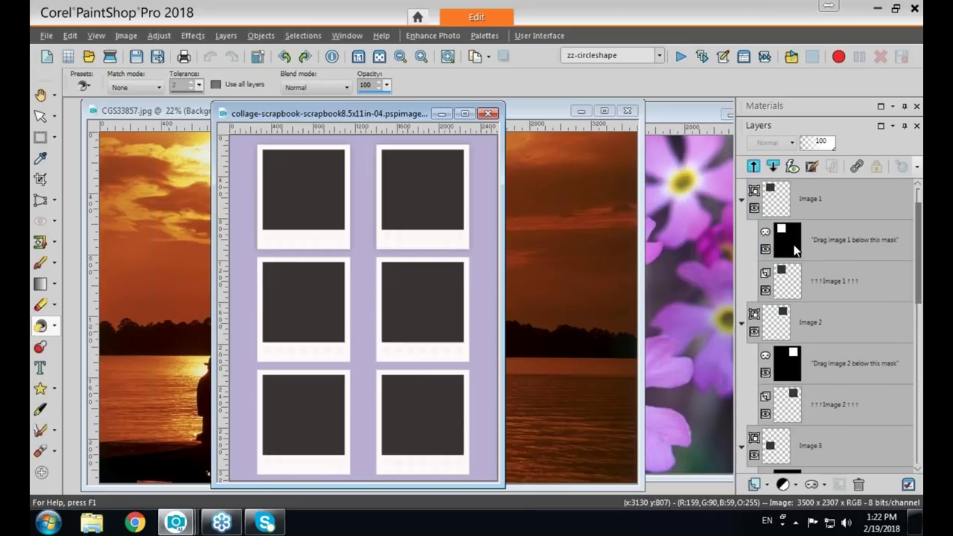
pyautogui.moveTo(798, 248)
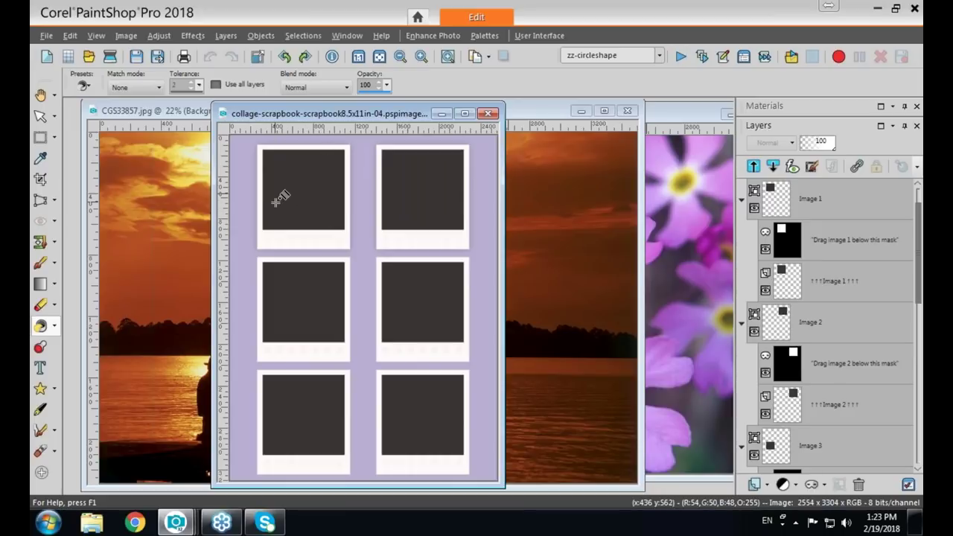
pyautogui.moveTo(809, 370)
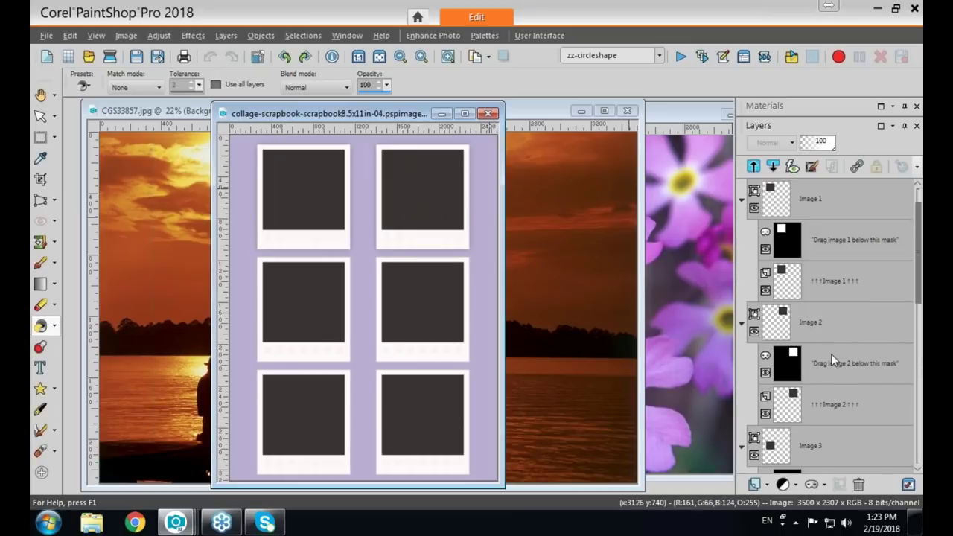
pyautogui.scroll(1, 917, 297)
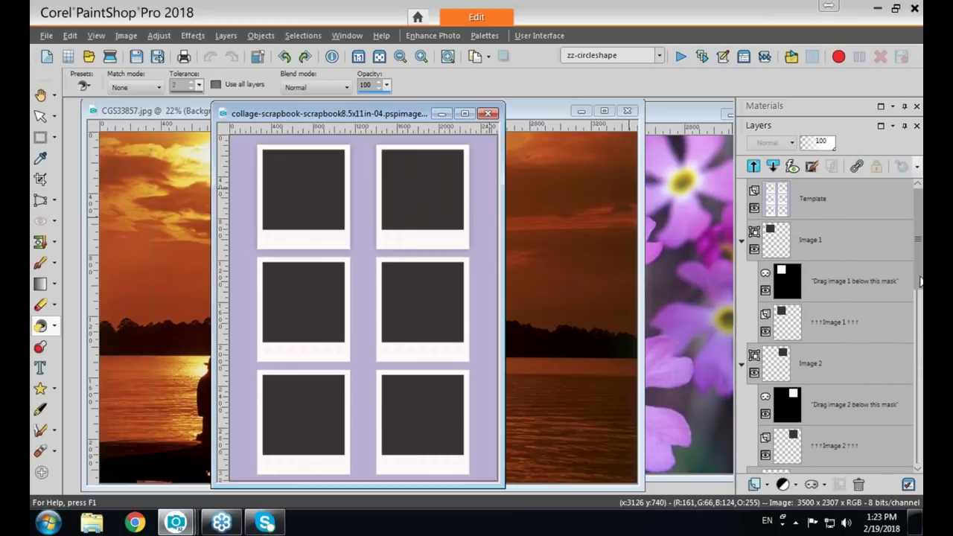
pyautogui.moveTo(788, 277)
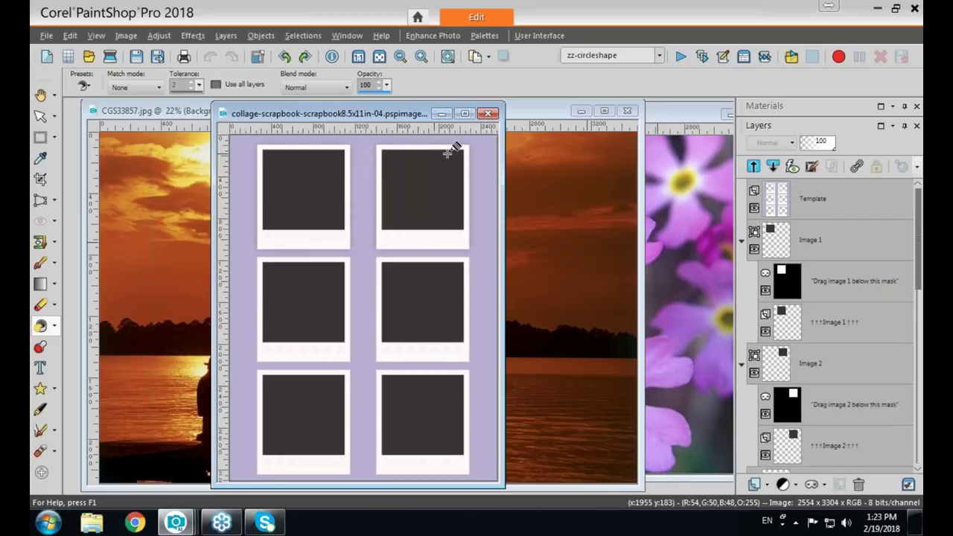
# - Copy a rectangular selection around the fisherman in the sunset photo CGS33857.jpg and lower the photo's window to expose the collage
pyautogui.click(543, 109)
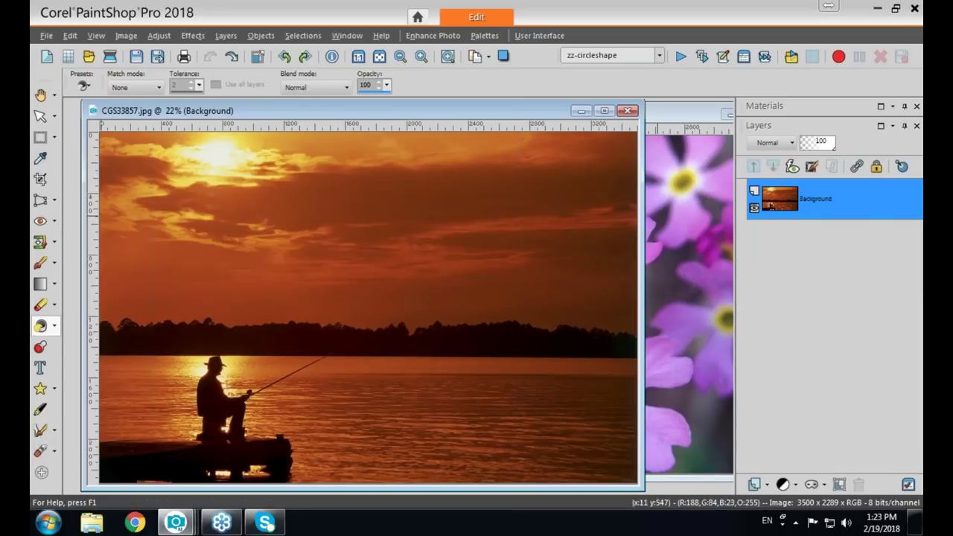
pyautogui.click(41, 138)
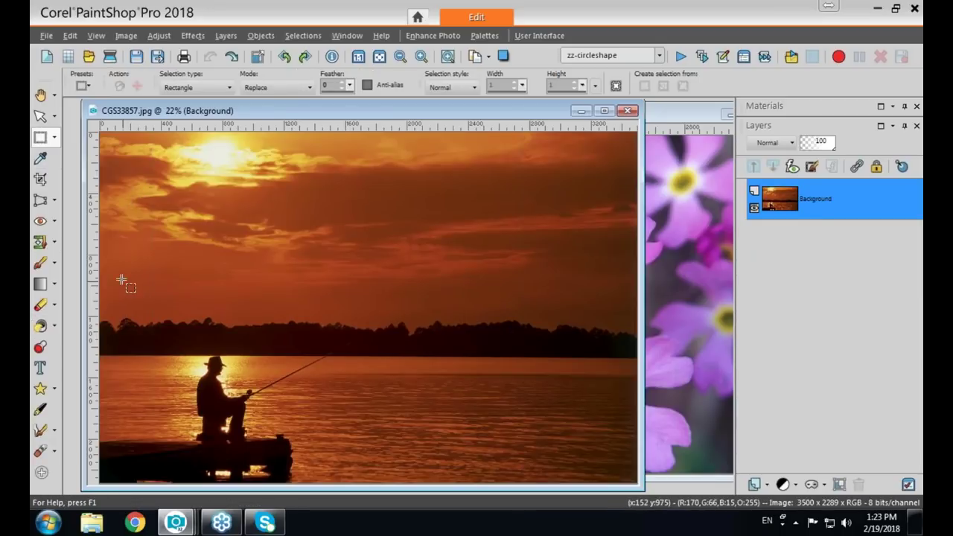
pyautogui.moveTo(127, 268); pyautogui.dragTo(321, 481)
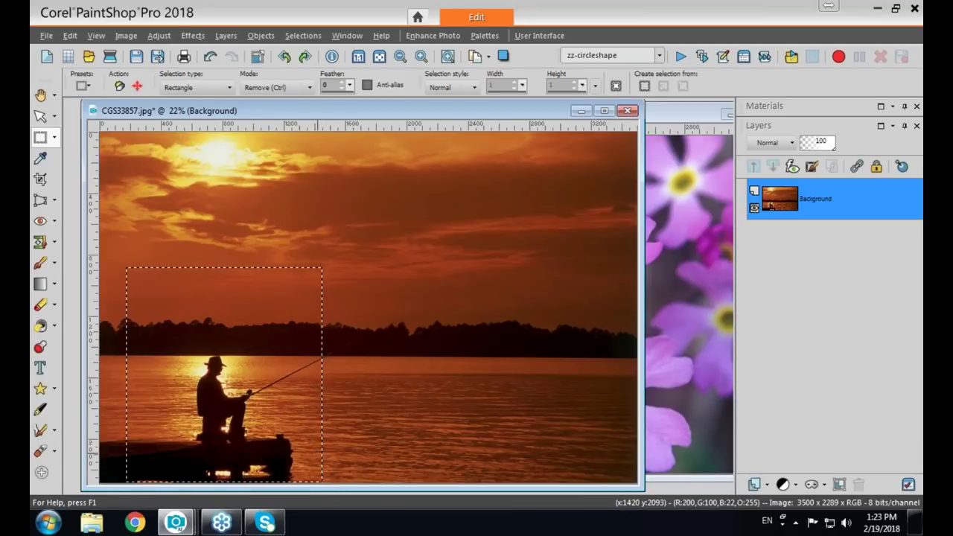
pyautogui.moveTo(466, 109); pyautogui.dragTo(482, 166)
# - Paste the copied fisherman into the collage as a new layer just above the placeholder layer of the Image 1 group
pyautogui.click(396, 111)
pyautogui.moveTo(397, 111); pyautogui.dragTo(424, 117)
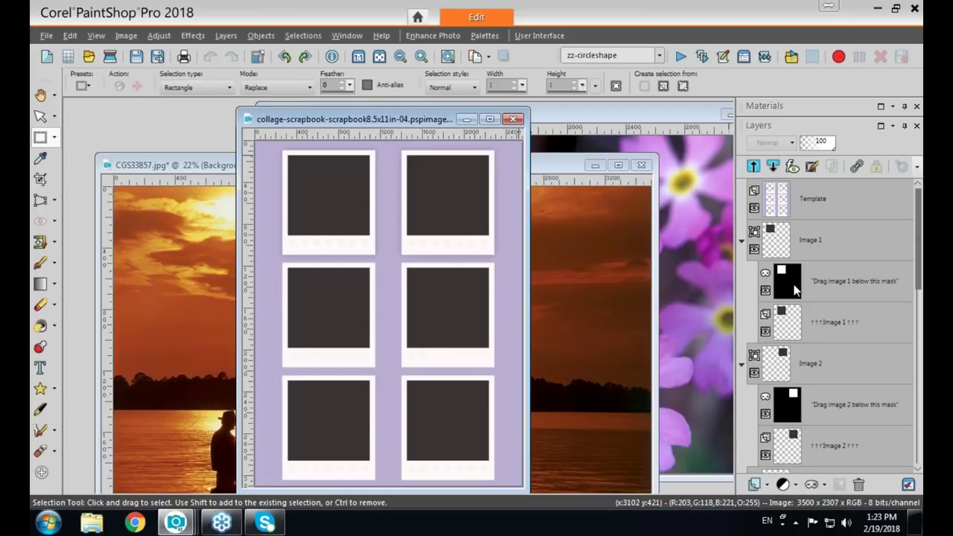
pyautogui.moveTo(826, 328)
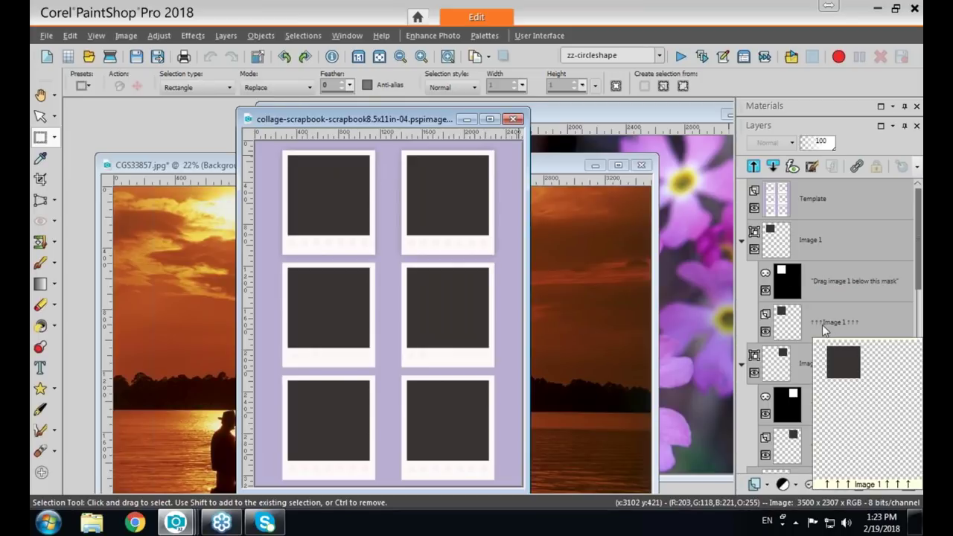
pyautogui.click(821, 326)
pyautogui.moveTo(790, 327)
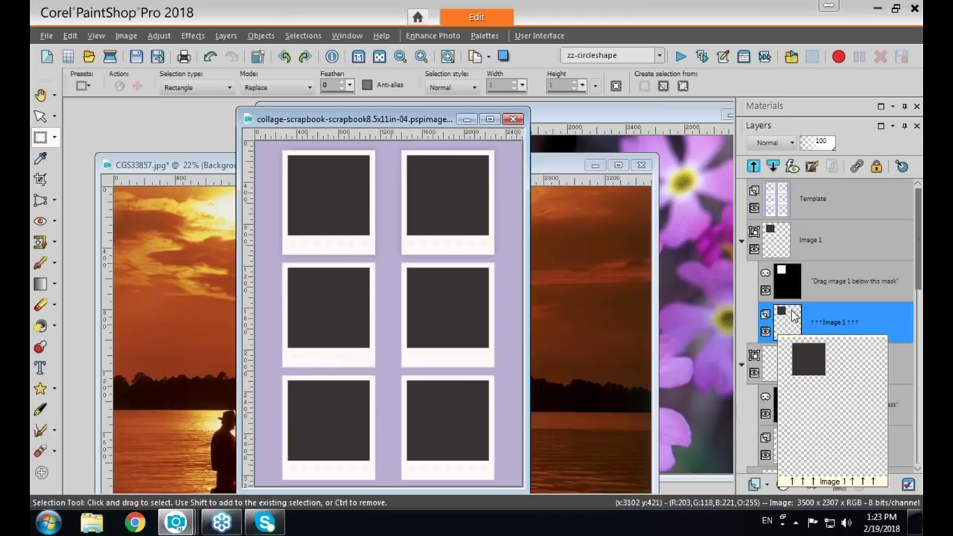
pyautogui.hotkey('ctrl', 'v')
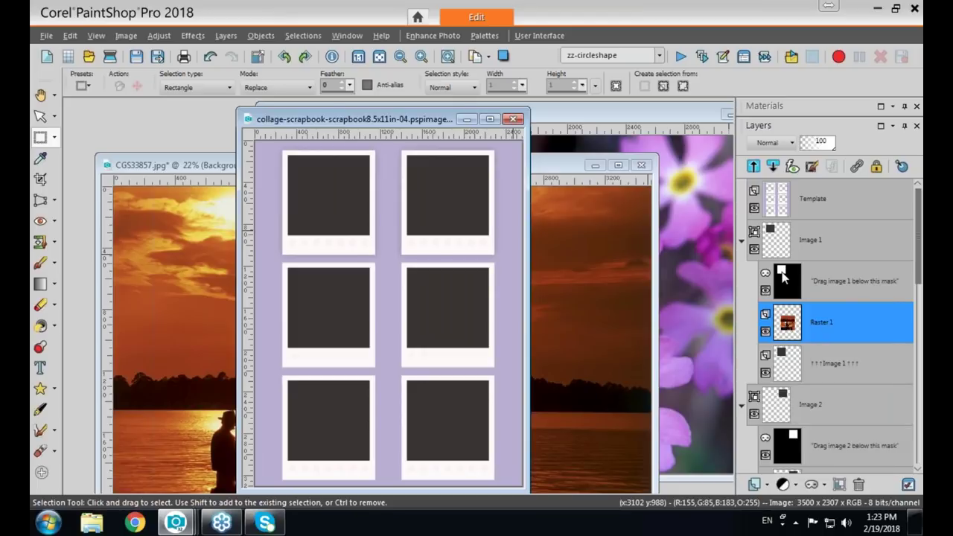
pyautogui.moveTo(783, 276)
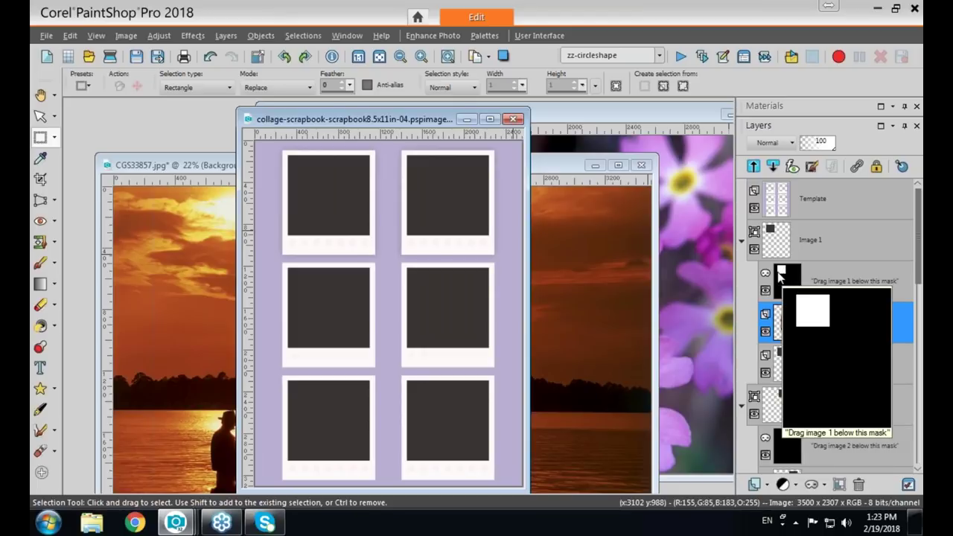
# - Move the pasted fisherman with the Pick tool into the first frame, at about X -26 and Y -231
pyautogui.click(40, 117)
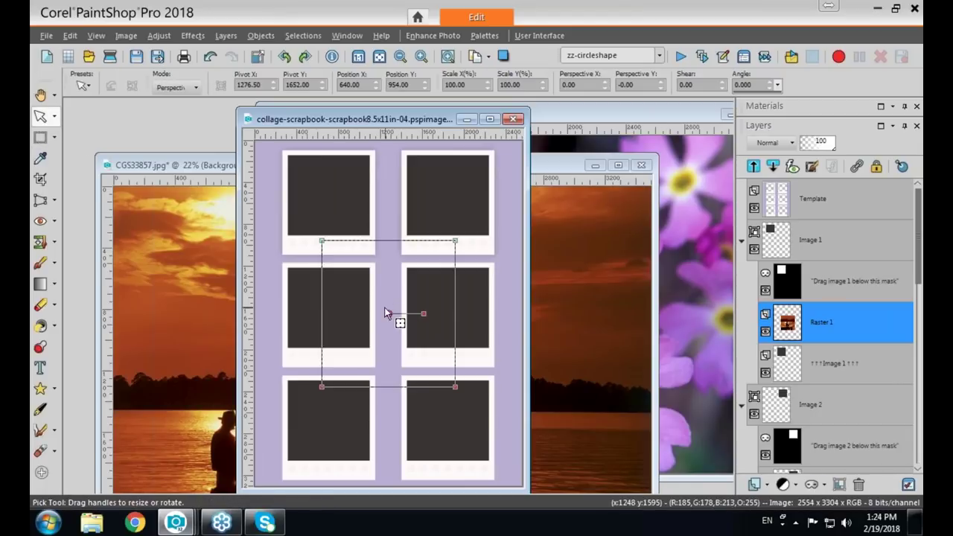
pyautogui.moveTo(389, 313); pyautogui.dragTo(340, 215)
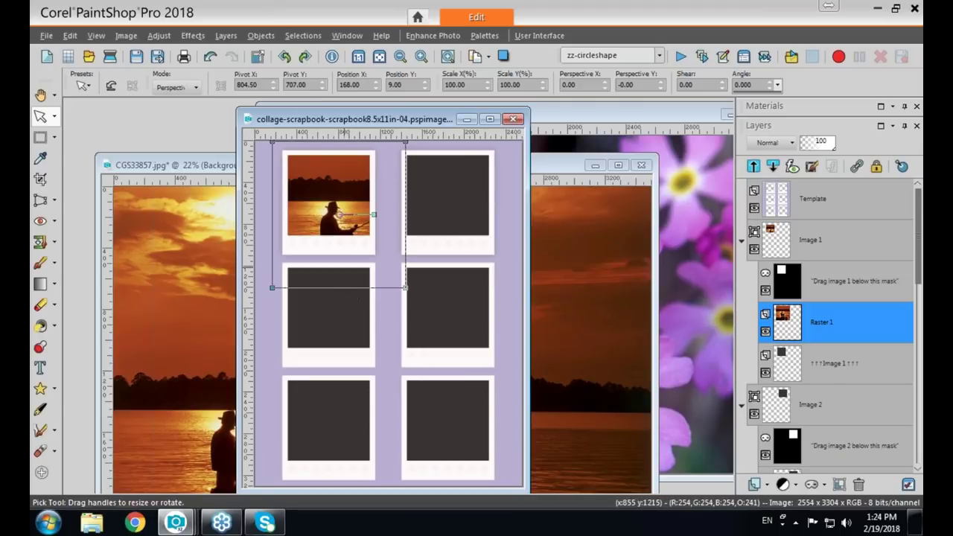
pyautogui.moveTo(330, 266)
pyautogui.mouseDown()
pyautogui.moveTo(316, 236)
pyautogui.moveTo(315, 250)
pyautogui.mouseUp()
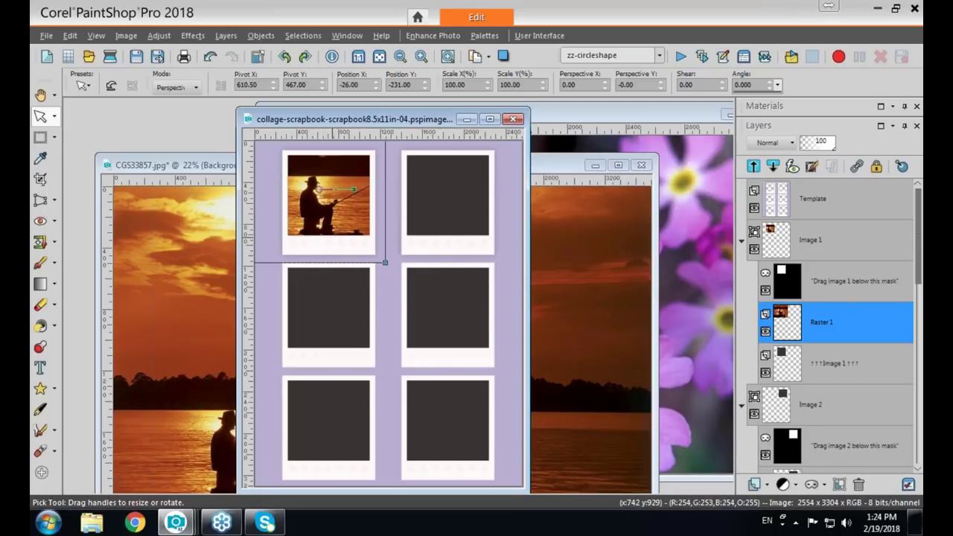
# - Replace the selection in the sunset photo with a rectangle around the sun and clouds, copy it and lower the photo's window
pyautogui.click(559, 170)
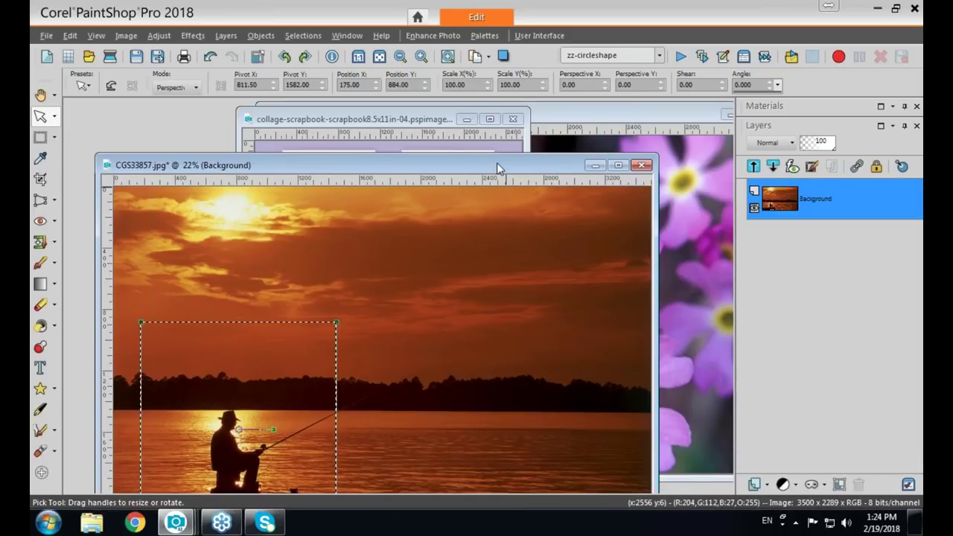
pyautogui.moveTo(496, 162); pyautogui.dragTo(502, 120)
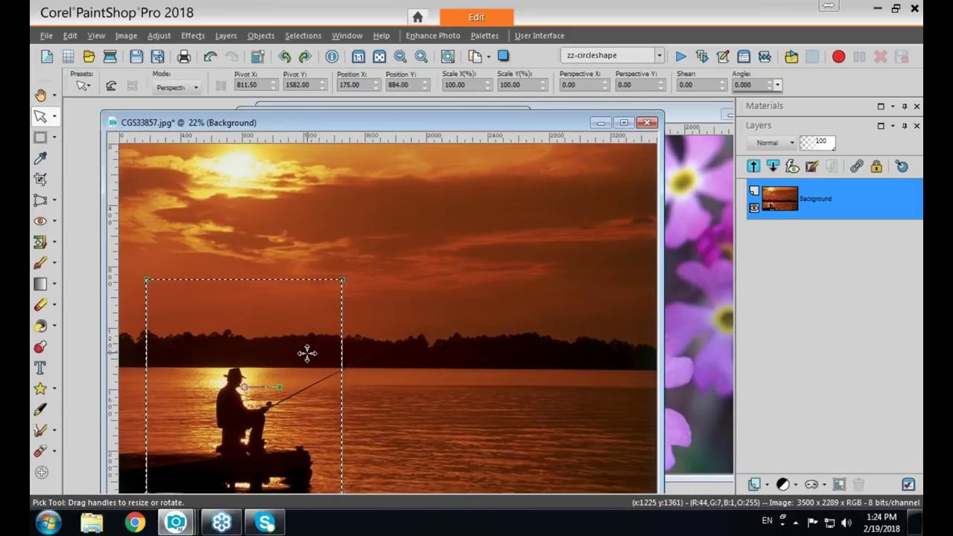
pyautogui.hotkey('ctrl', 'd')
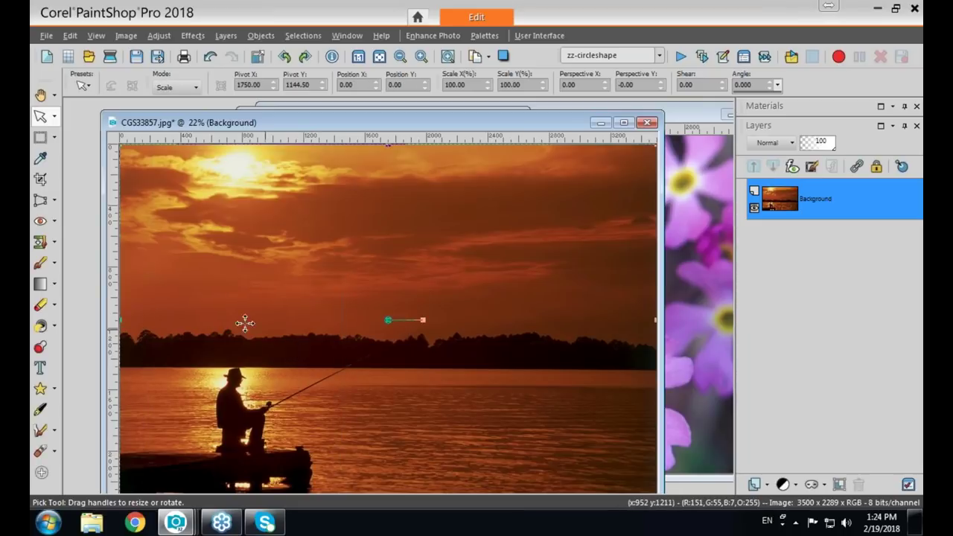
pyautogui.click(40, 137)
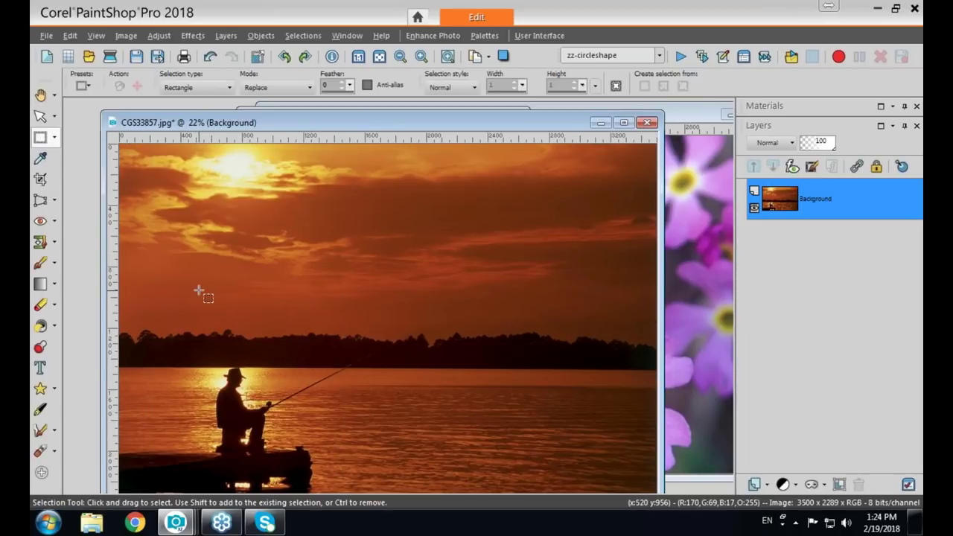
pyautogui.moveTo(160, 292); pyautogui.dragTo(329, 128)
pyautogui.press('ctrl')
pyautogui.moveTo(488, 122); pyautogui.dragTo(493, 172)
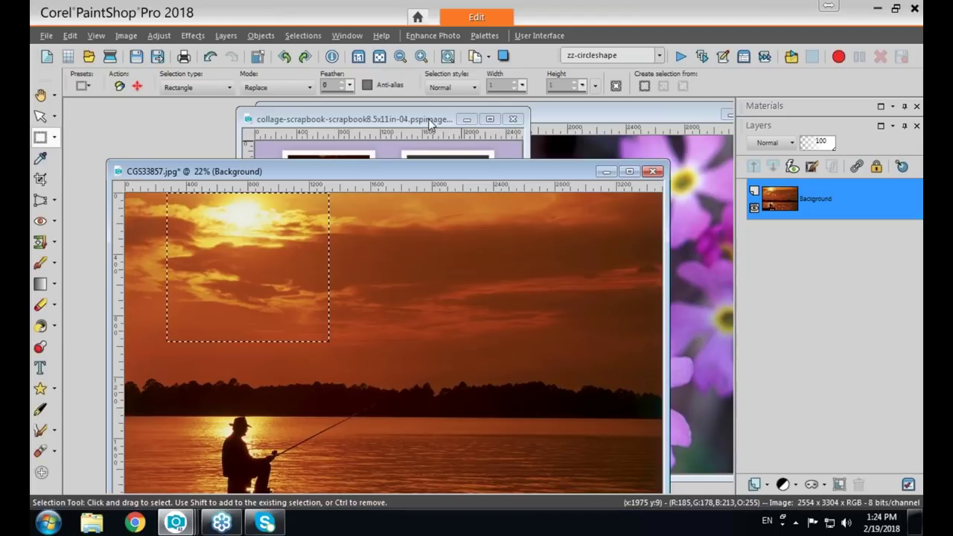
# - Paste the copied sun and clouds into the collage as a new layer just above the placeholder layer of the Image 2 group
pyautogui.click(429, 121)
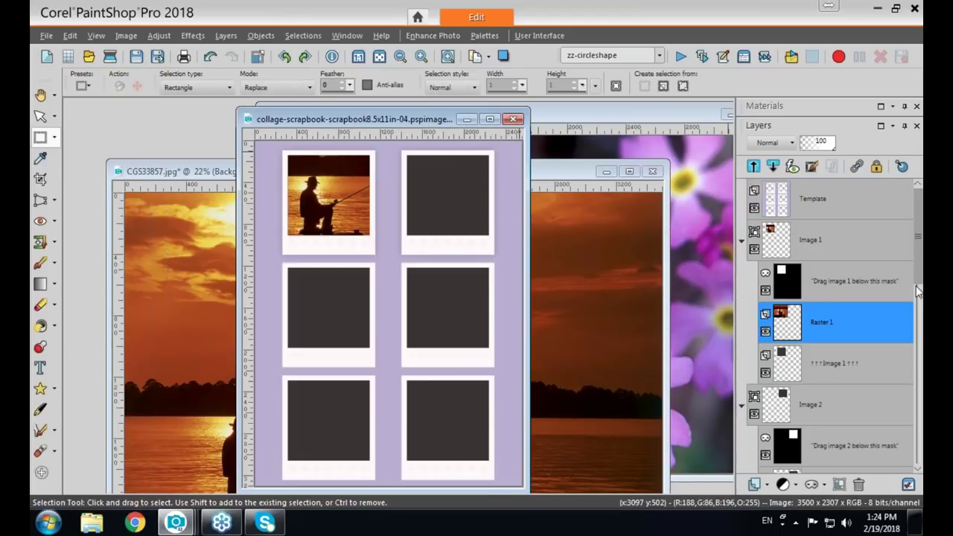
pyautogui.scroll(-1, 915, 293)
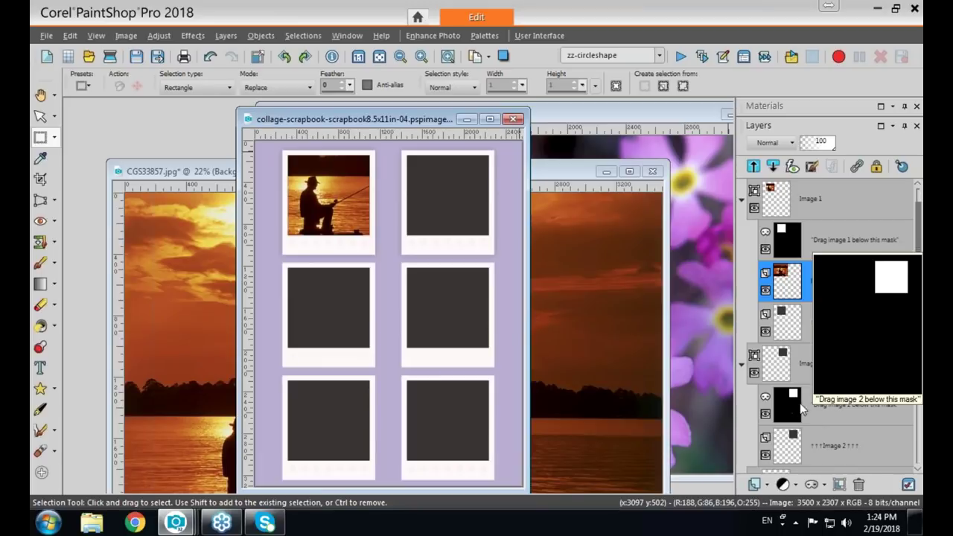
pyautogui.click(810, 447)
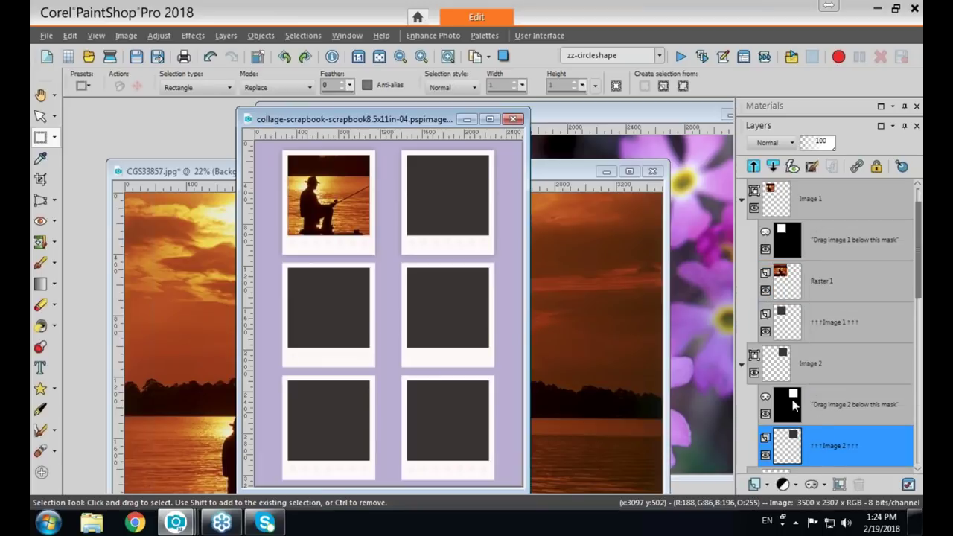
pyautogui.moveTo(800, 418)
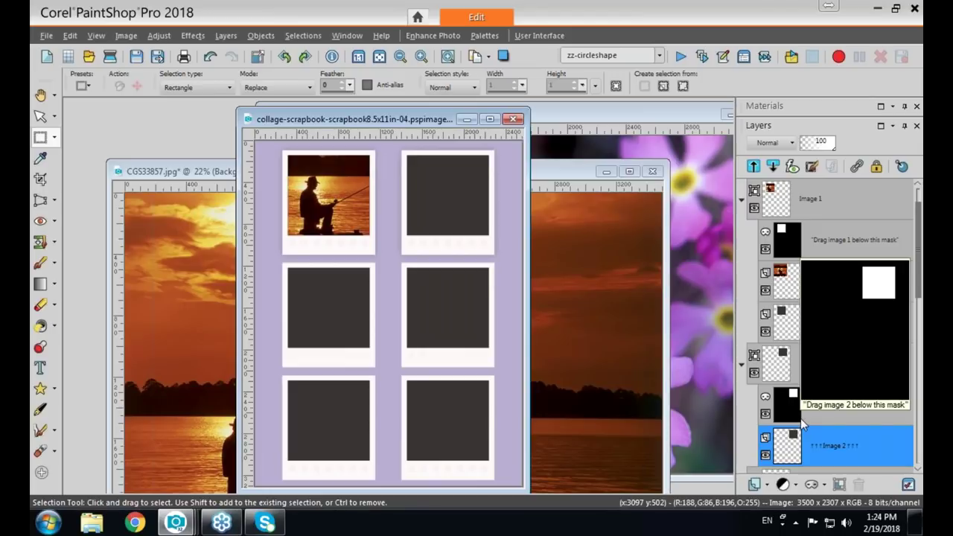
pyautogui.moveTo(800, 443)
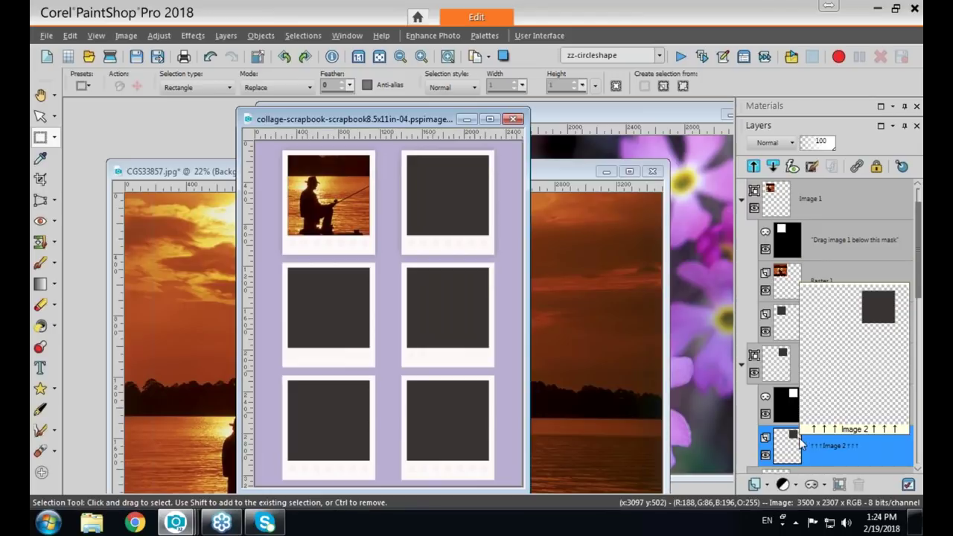
pyautogui.hotkey('ctrl', 'v')
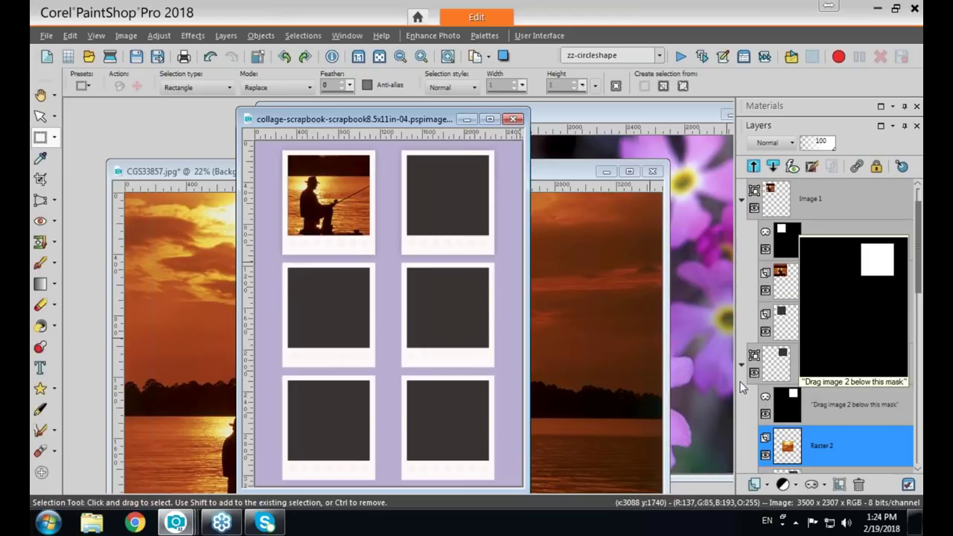
# - Move the pasted sun and clouds with the Pick tool into the second frame, at about X 1321 and Y 94
pyautogui.click(40, 118)
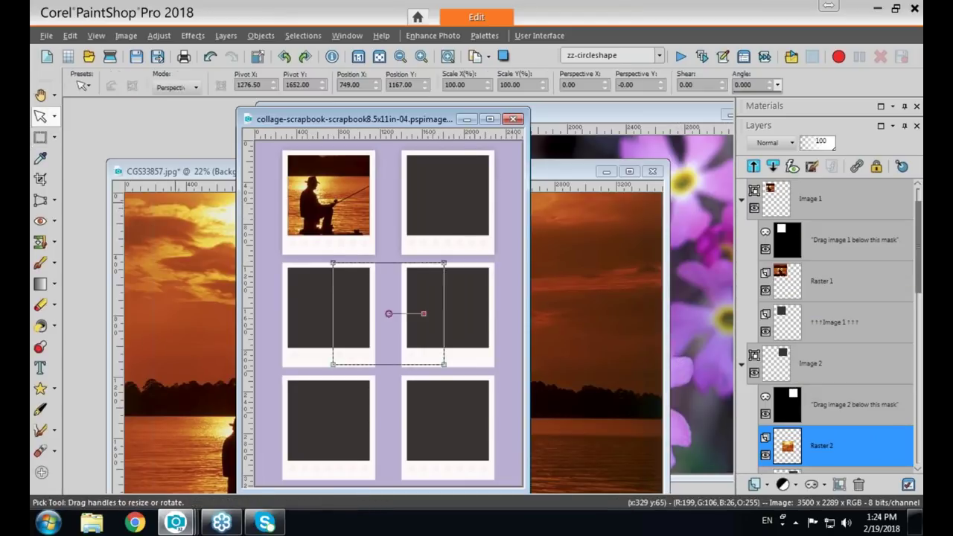
pyautogui.moveTo(388, 313); pyautogui.dragTo(448, 204)
pyautogui.click(426, 238)
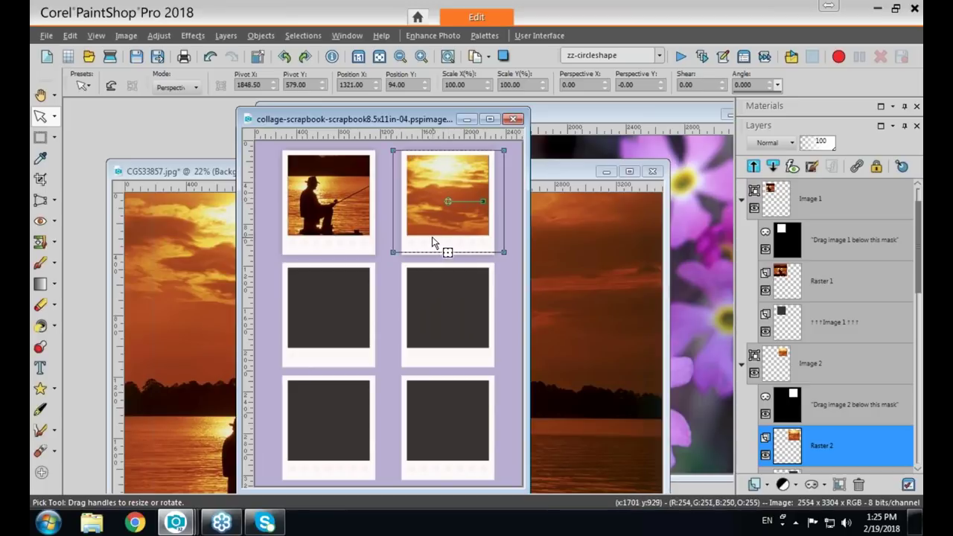
# - Make a rectangular selection around the central flower in CGS32740.jpg and move the photo's window aside to expose the collage
pyautogui.click(599, 116)
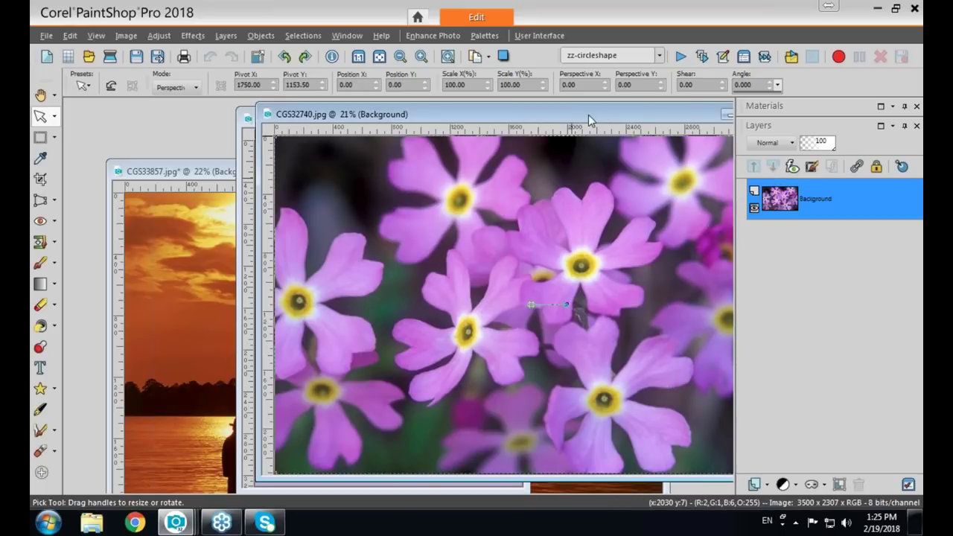
pyautogui.moveTo(582, 115); pyautogui.dragTo(454, 112)
pyautogui.press('s')
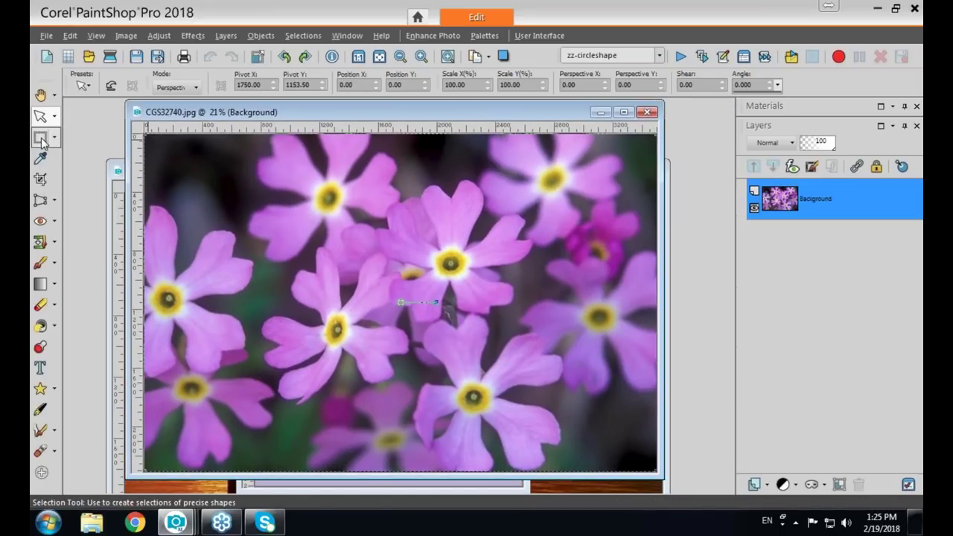
pyautogui.moveTo(337, 160); pyautogui.dragTo(531, 356)
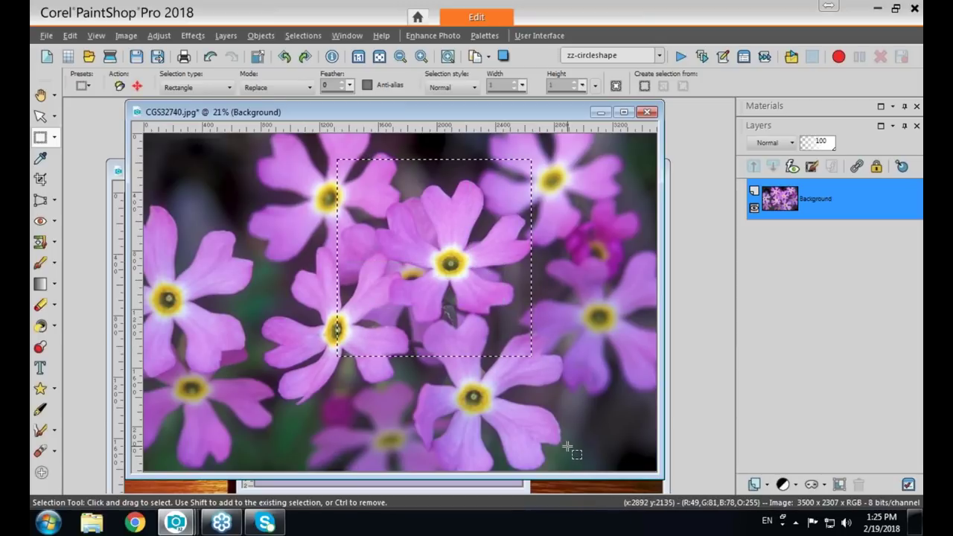
pyautogui.moveTo(500, 120); pyautogui.dragTo(379, 152)
# - Select the placeholder layer of the Image 3 group in the collage, try pasting above it and undo the paste
pyautogui.click(372, 130)
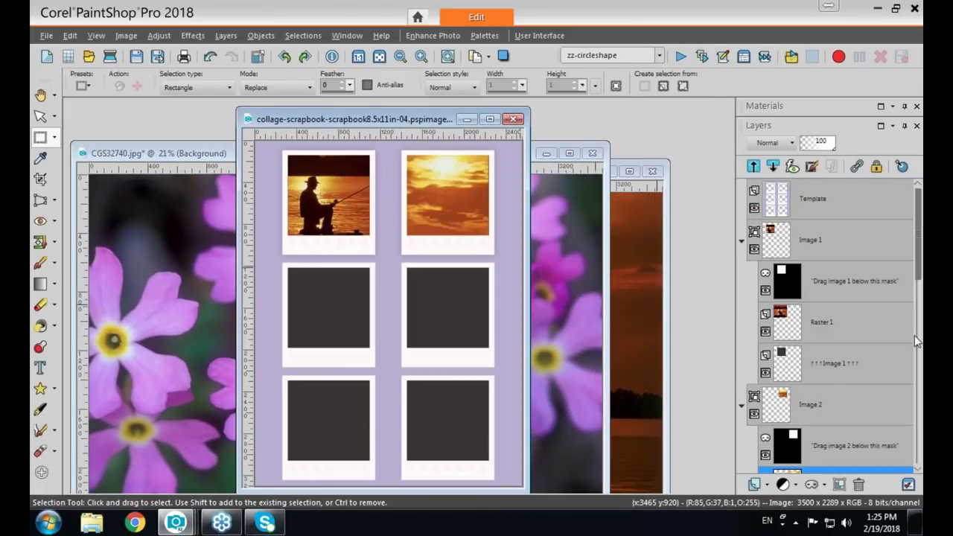
pyautogui.moveTo(919, 275); pyautogui.dragTo(909, 355)
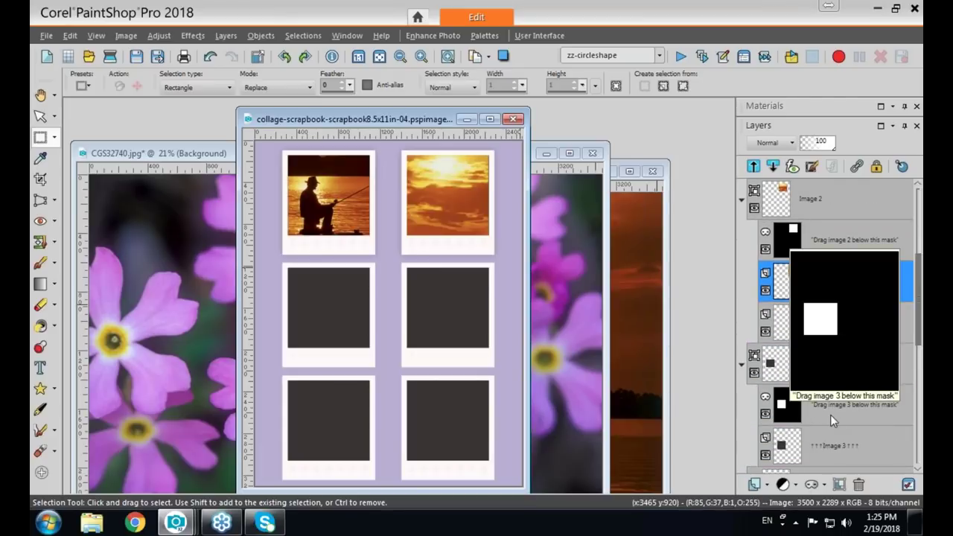
pyautogui.click(806, 452)
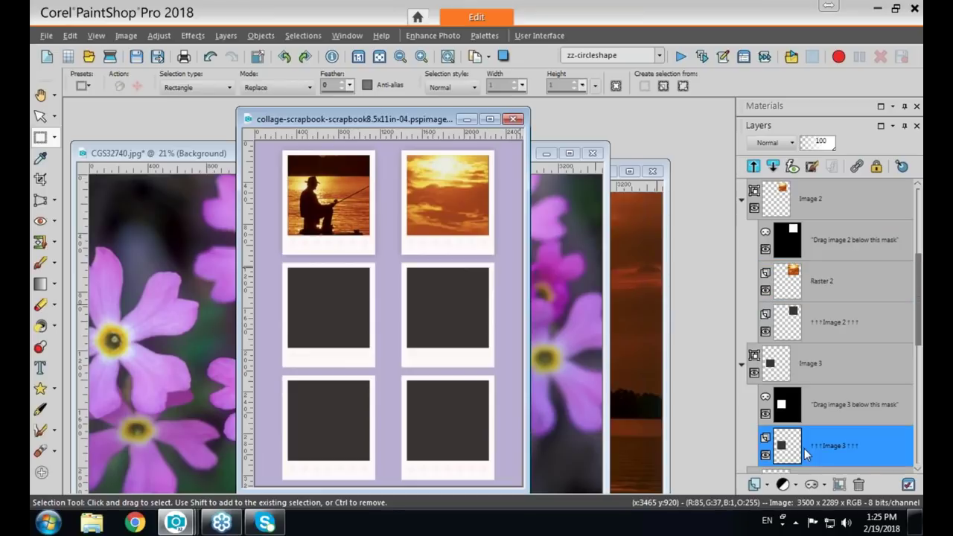
pyautogui.hotkey('ctrl', 'l')
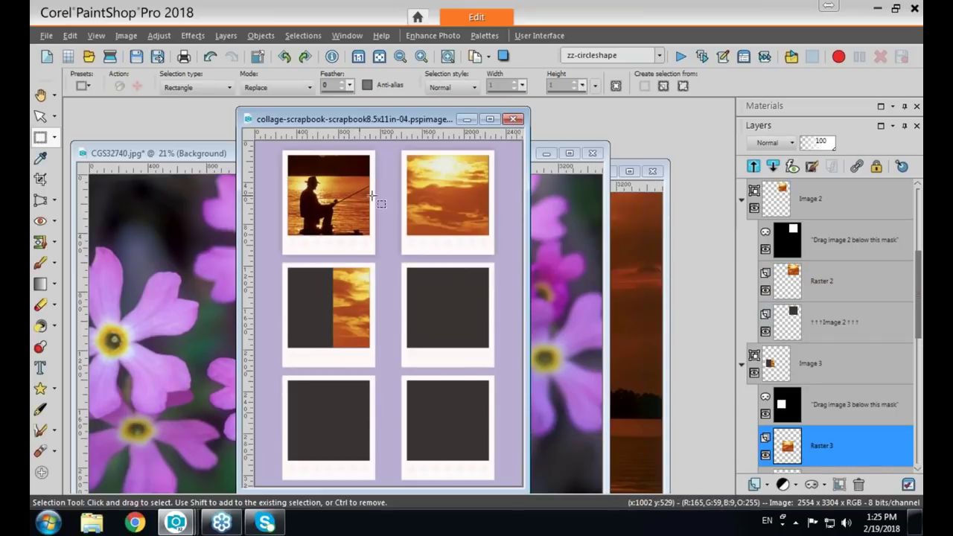
pyautogui.hotkey('ctrl', 'z')
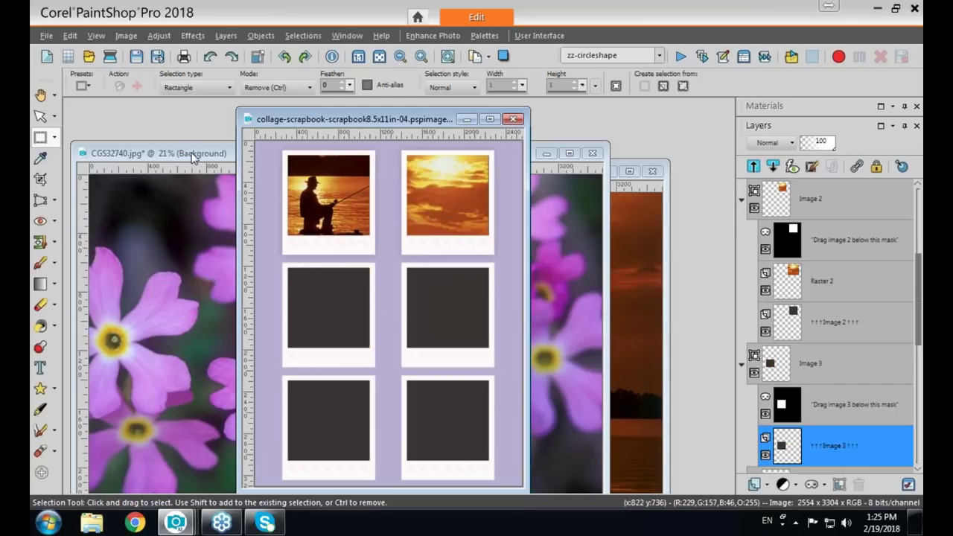
# - Copy the selected flower area from CGS32740.jpg and paste it into the collage as a new layer above the Image 3 placeholder
pyautogui.click(194, 156)
pyautogui.moveTo(476, 397)
pyautogui.mouseDown()
pyautogui.moveTo(363, 301)
pyautogui.moveTo(282, 200)
pyautogui.mouseUp()
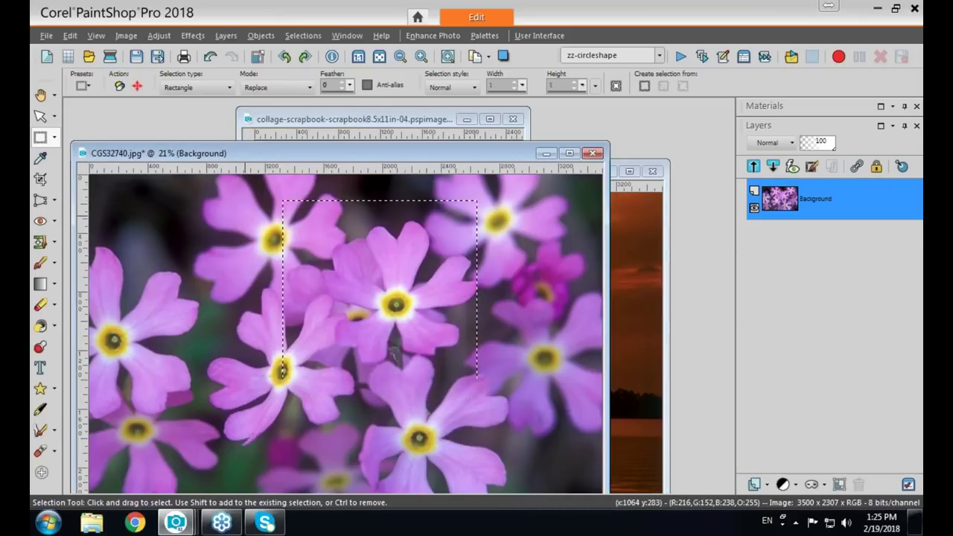
pyautogui.click(415, 128)
pyautogui.press('ctrl')
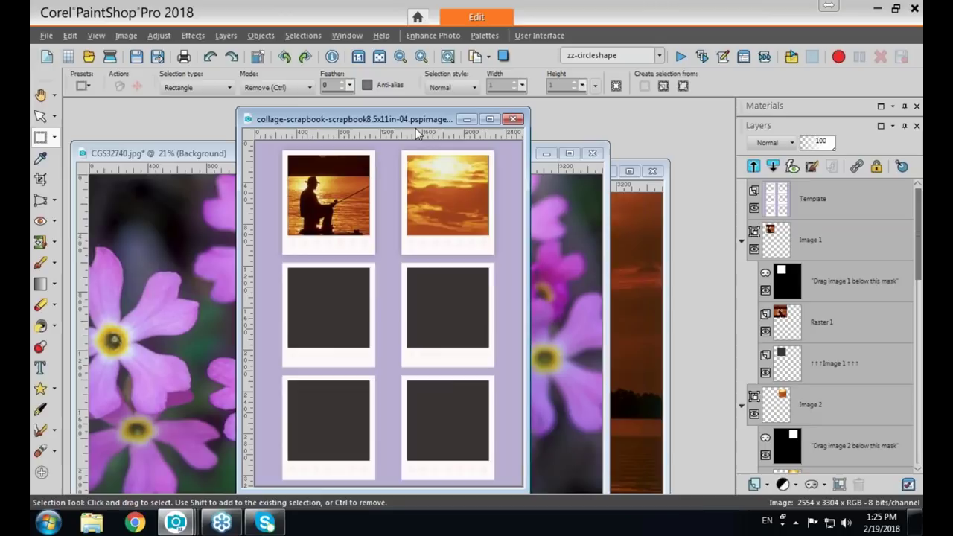
pyautogui.hotkey('ctrl', 'l')
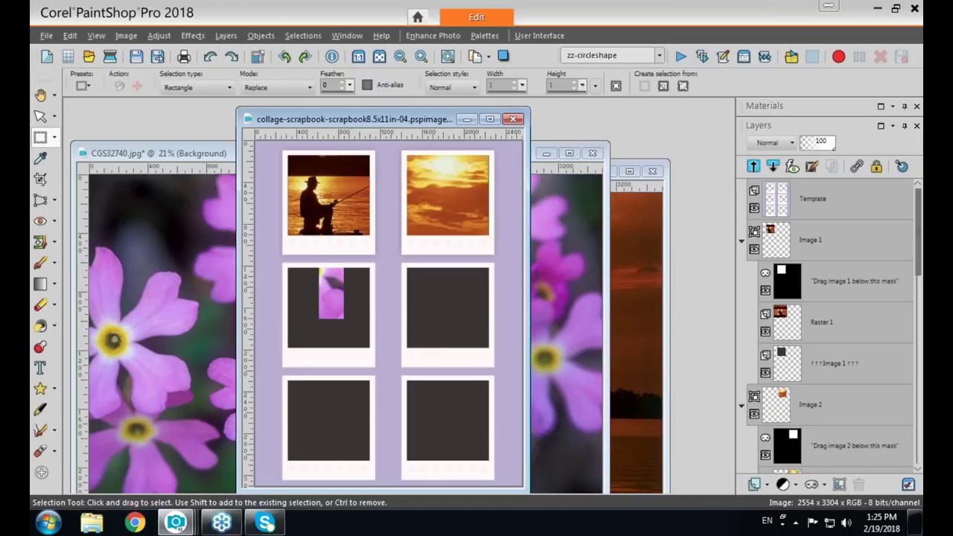
# - Move the pasted flower with the Pick tool into the first frame of the middle row, at about X 115 and Y 967
pyautogui.click(40, 117)
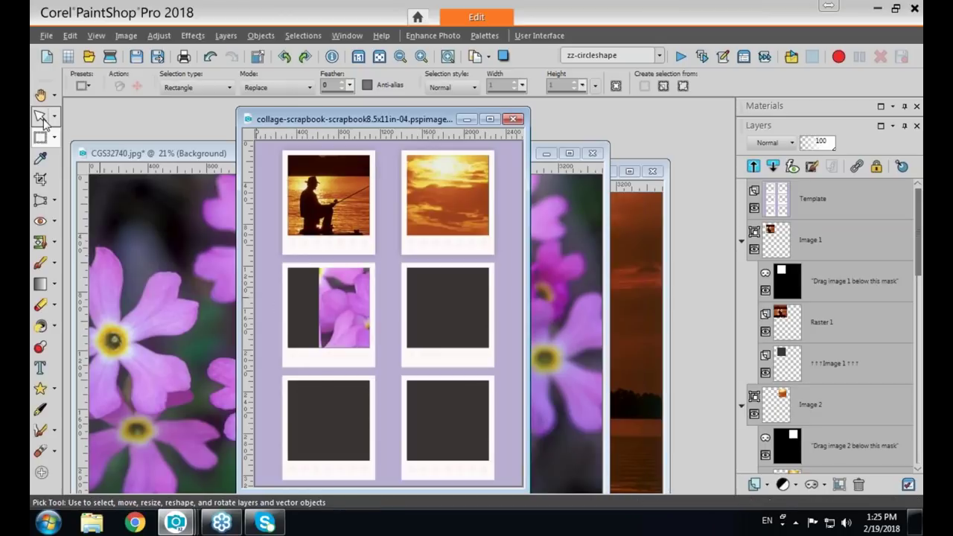
pyautogui.moveTo(387, 313); pyautogui.dragTo(334, 311)
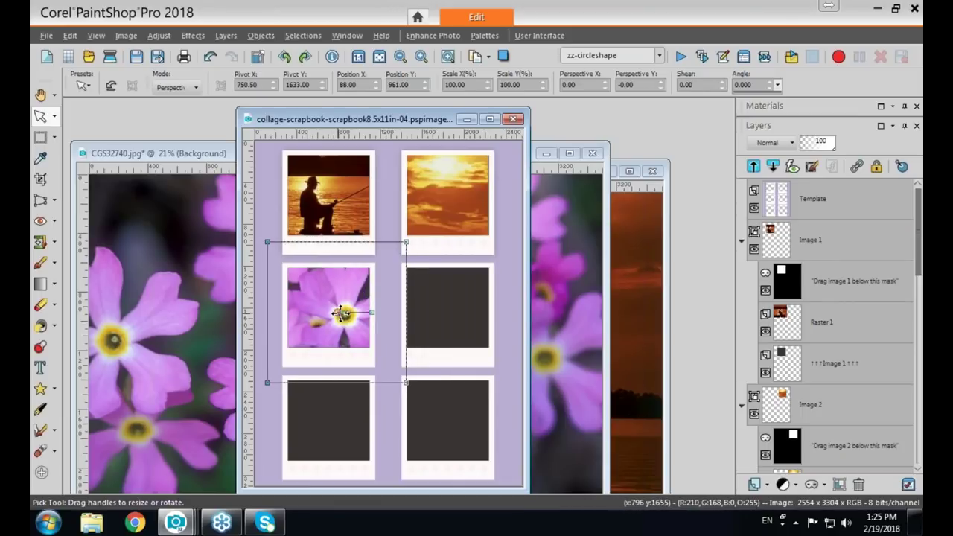
pyautogui.moveTo(402, 316); pyautogui.dragTo(422, 318)
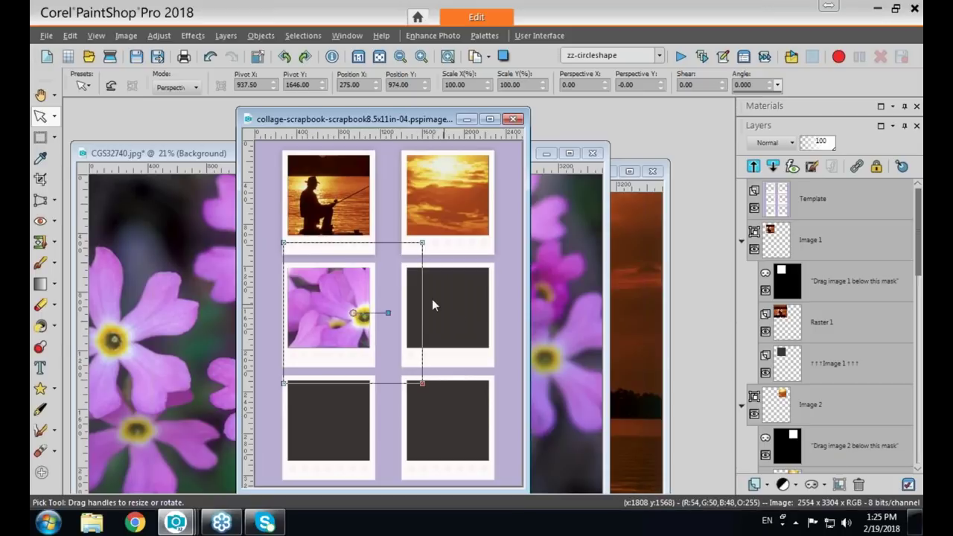
pyautogui.moveTo(354, 313); pyautogui.dragTo(335, 312)
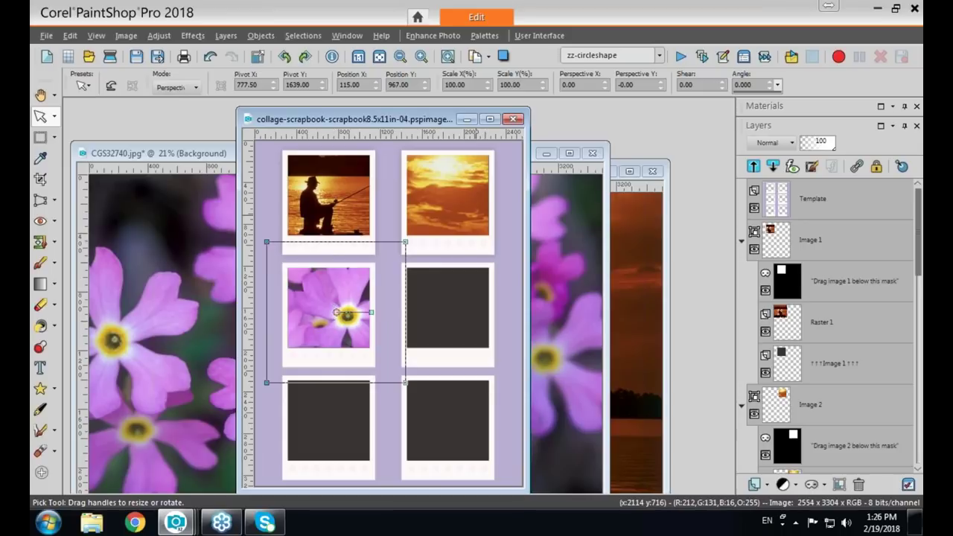
# - Paste the flower as a new layer above the mask of the Image 4 group and move it over the fourth frame, at about X 1067 and Y 947
pyautogui.moveTo(918, 273); pyautogui.dragTo(858, 392)
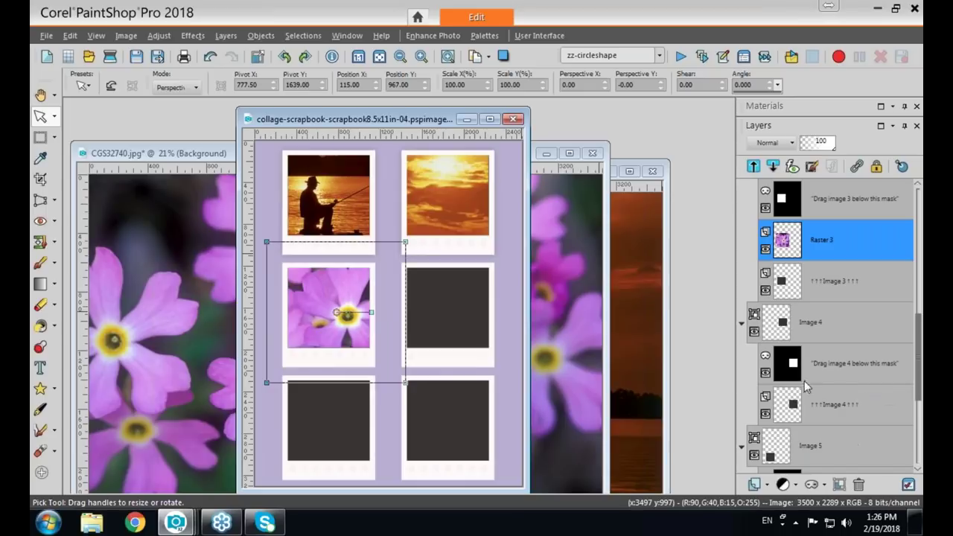
pyautogui.click(785, 384)
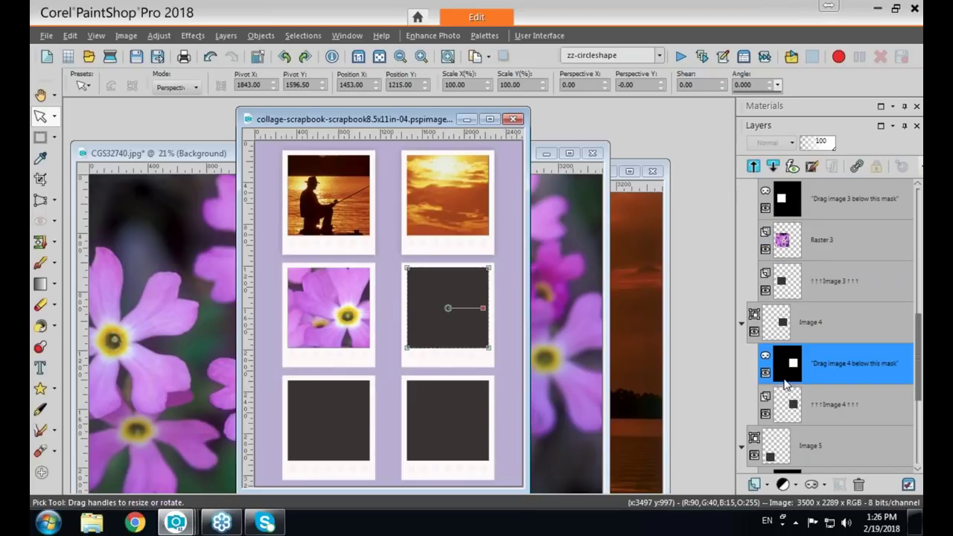
pyautogui.moveTo(799, 372)
pyautogui.hotkey('ctrl', 'l')
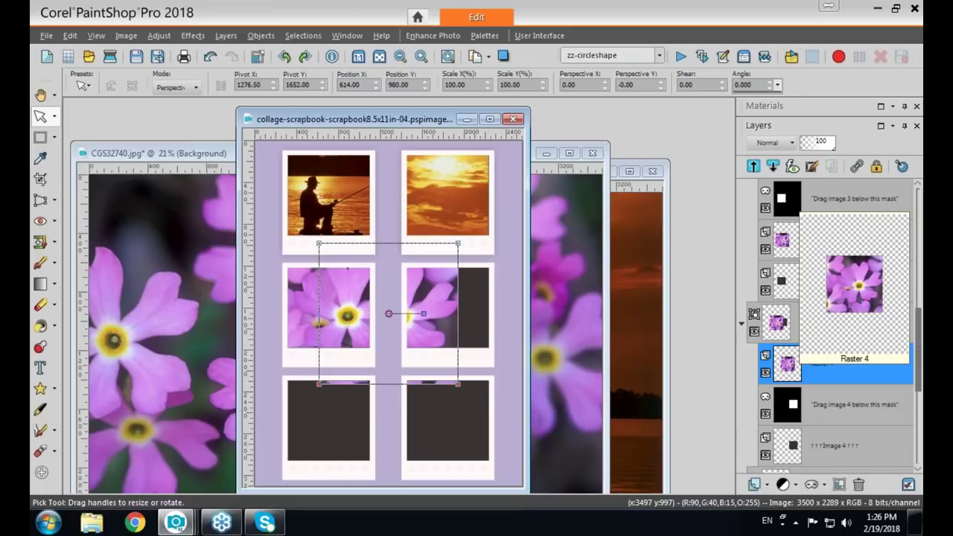
pyautogui.moveTo(389, 312); pyautogui.dragTo(439, 316)
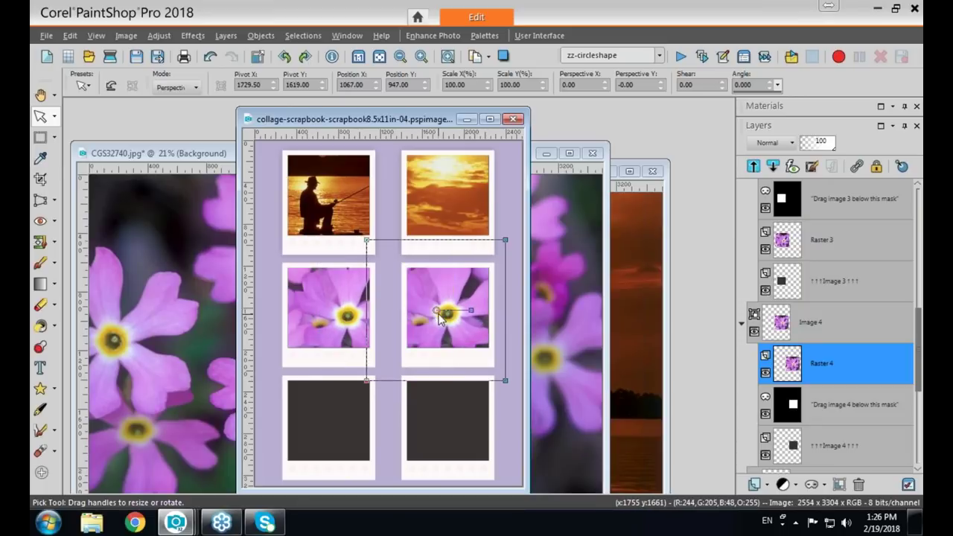
# - Hide the Template layer to examine how the unmasked flower extends beyond its frame, and show the layer again
pyautogui.moveTo(917, 353); pyautogui.dragTo(795, 214)
pyautogui.moveTo(810, 208)
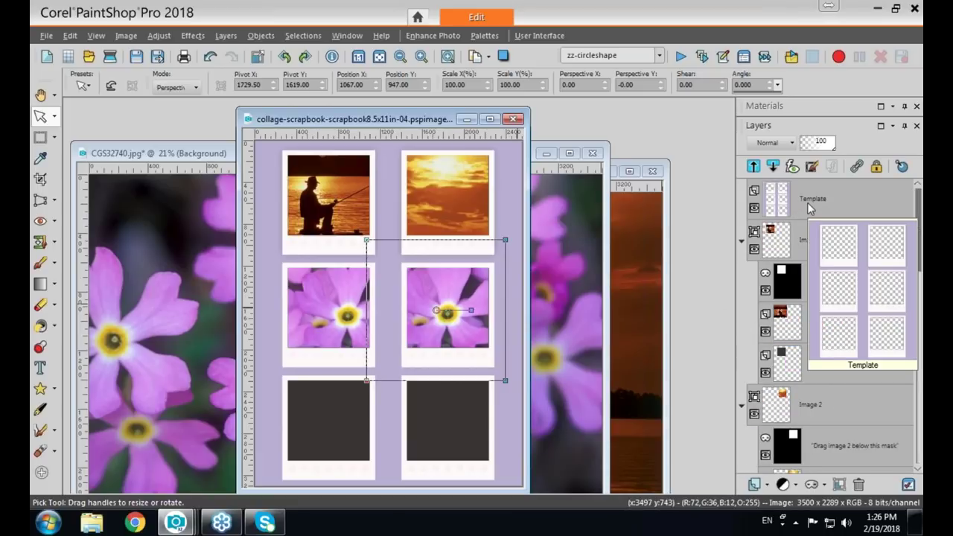
pyautogui.click(754, 209)
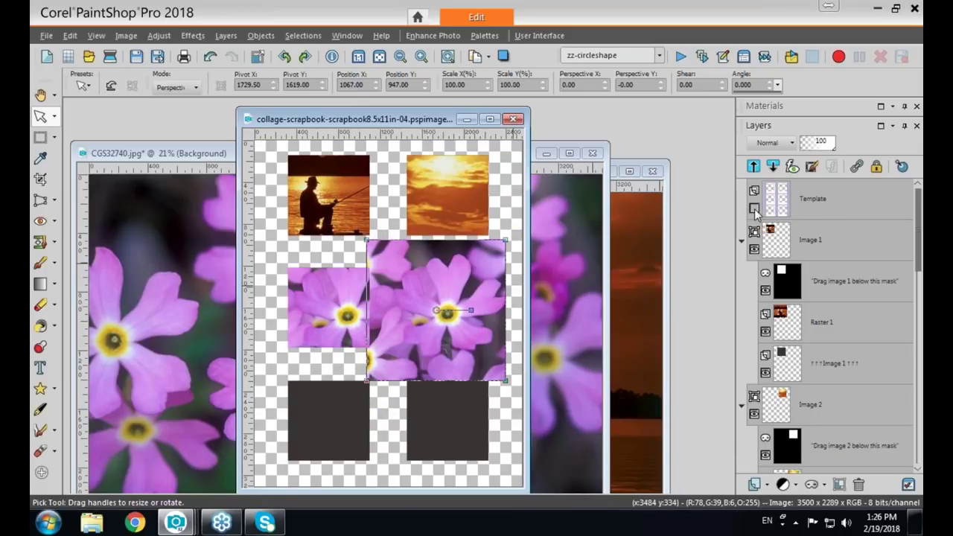
pyautogui.click(754, 209)
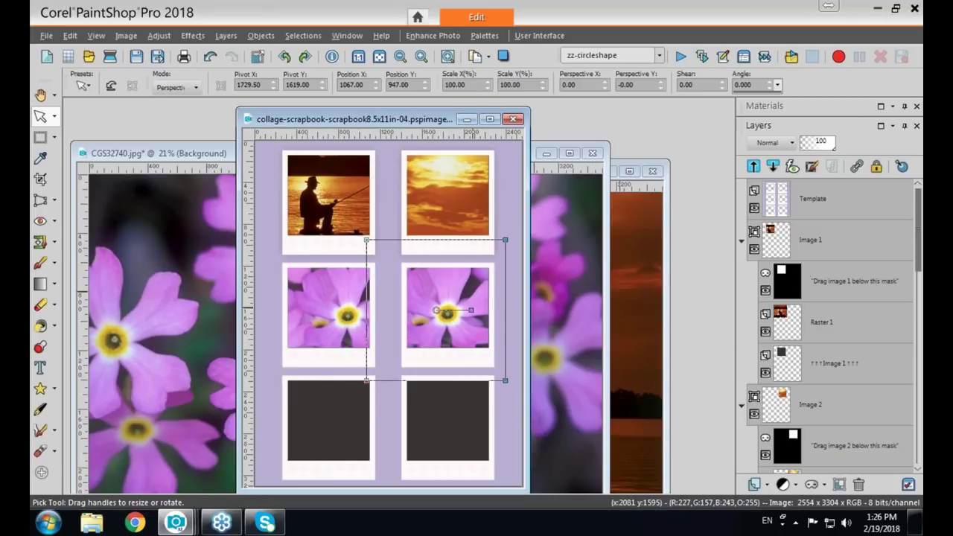
# - Shift the fourth frame's flower to about X 987 and Y 1194, and move its layer below the mask of the Image 4 group
pyautogui.moveTo(436, 309); pyautogui.dragTo(424, 347)
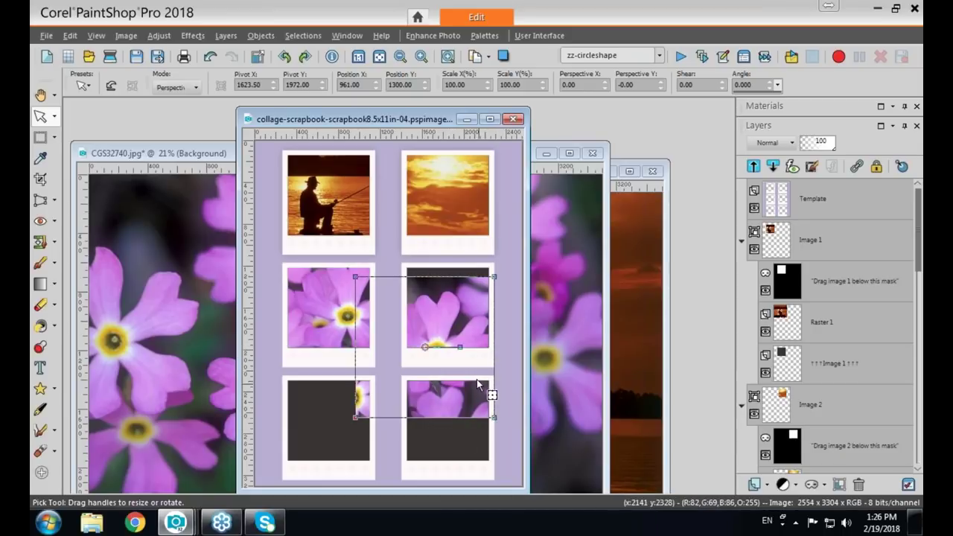
pyautogui.moveTo(425, 345)
pyautogui.mouseDown()
pyautogui.moveTo(398, 366)
pyautogui.moveTo(410, 365)
pyautogui.moveTo(398, 365)
pyautogui.moveTo(431, 332)
pyautogui.mouseUp()
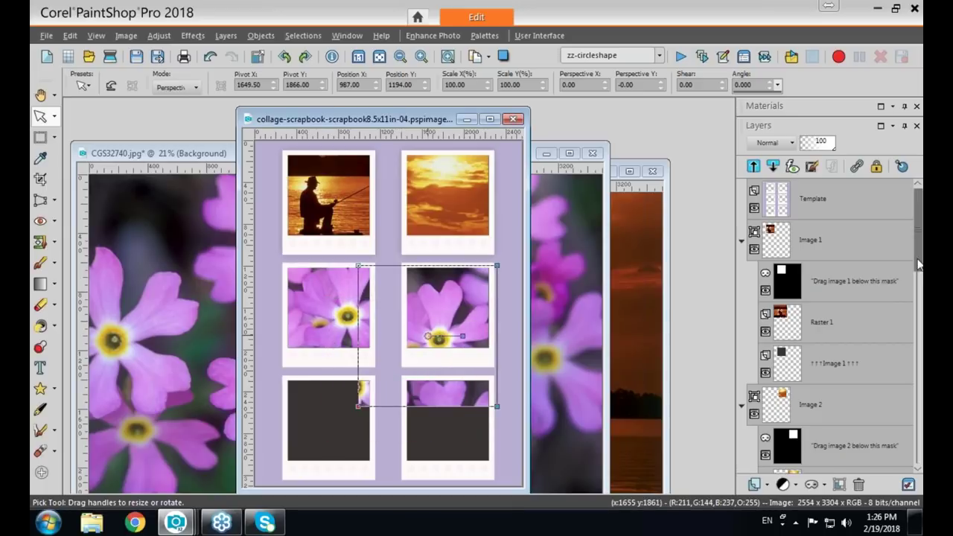
pyautogui.scroll(-3, 918, 316)
pyautogui.scroll(-2, 917, 320)
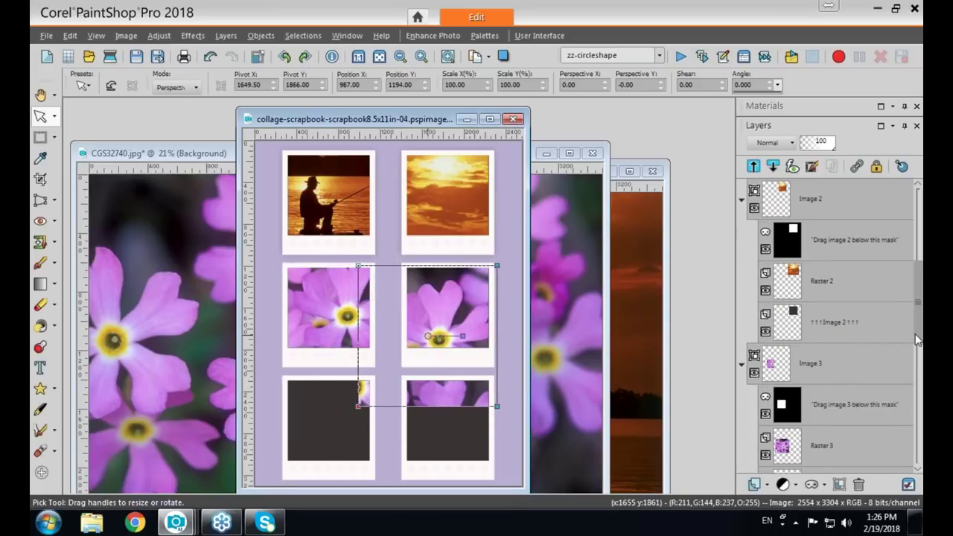
pyautogui.scroll(-5, 917, 341)
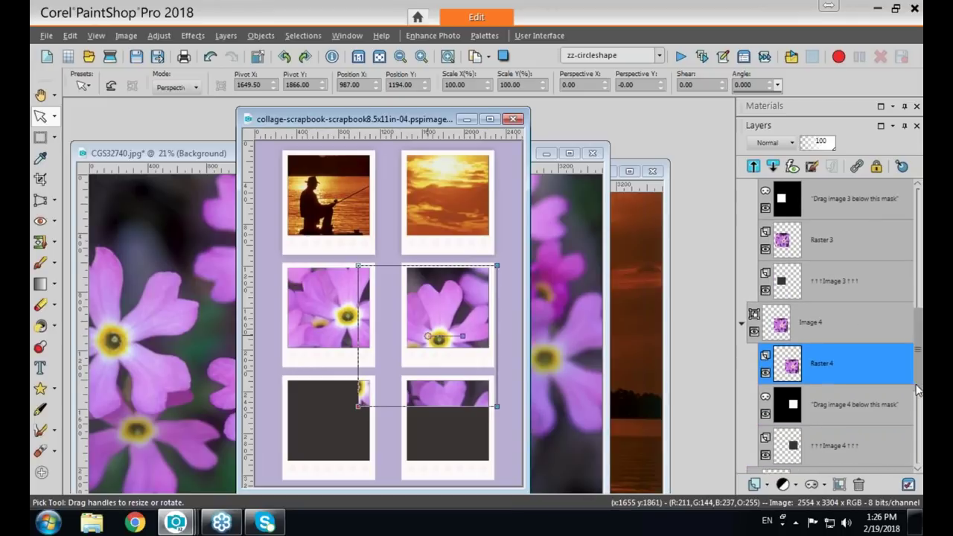
pyautogui.moveTo(793, 371); pyautogui.dragTo(786, 424)
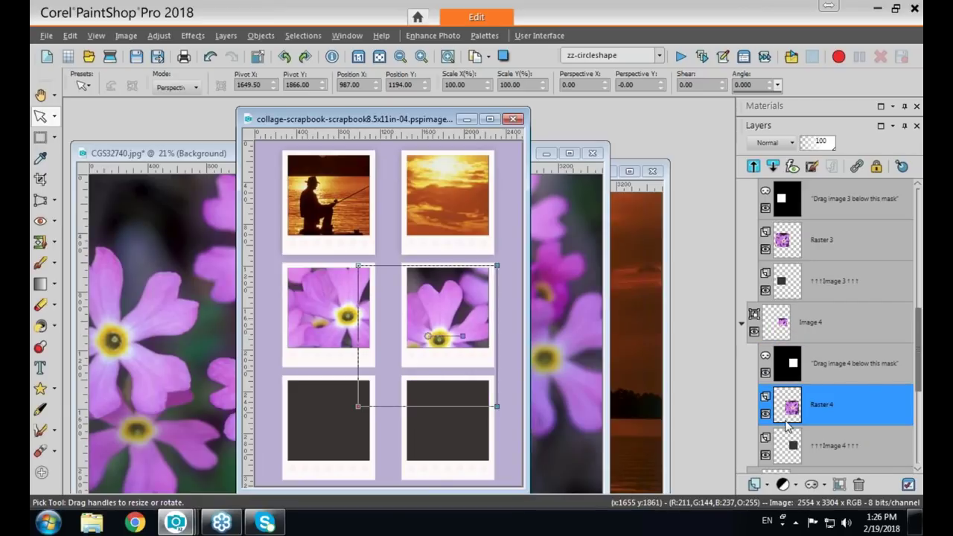
# - Move the flower in the fourth frame to X 1087 and Y 988 so its centre lies within the frame
pyautogui.moveTo(427, 337); pyautogui.dragTo(438, 315)
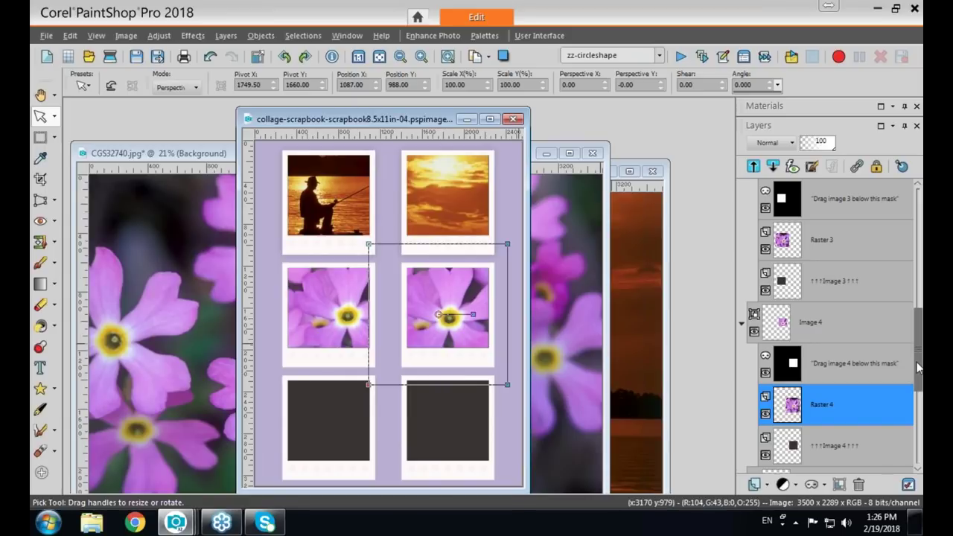
# - Review the image groups of the collage, examining how each mask, photo layer and placeholder are stacked
pyautogui.moveTo(918, 376); pyautogui.dragTo(920, 339)
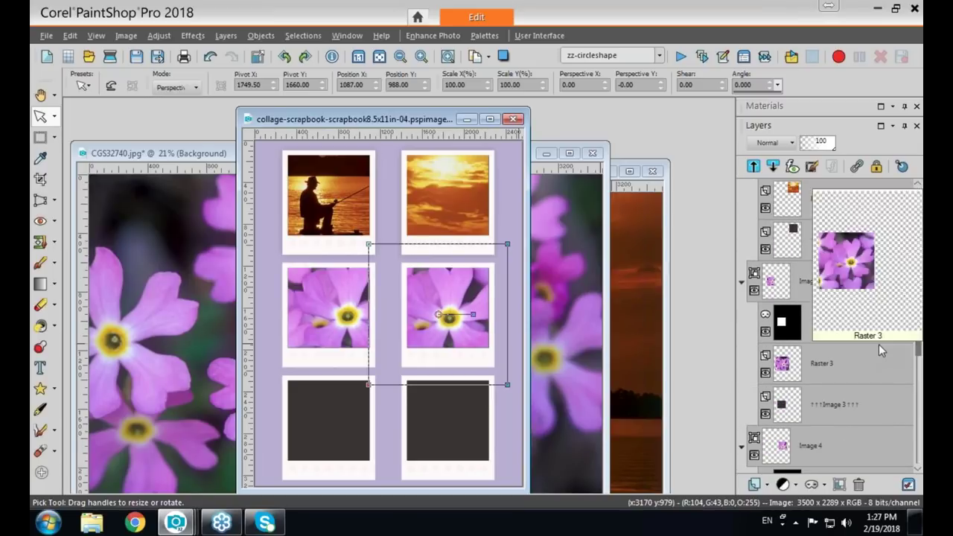
pyautogui.moveTo(836, 262)
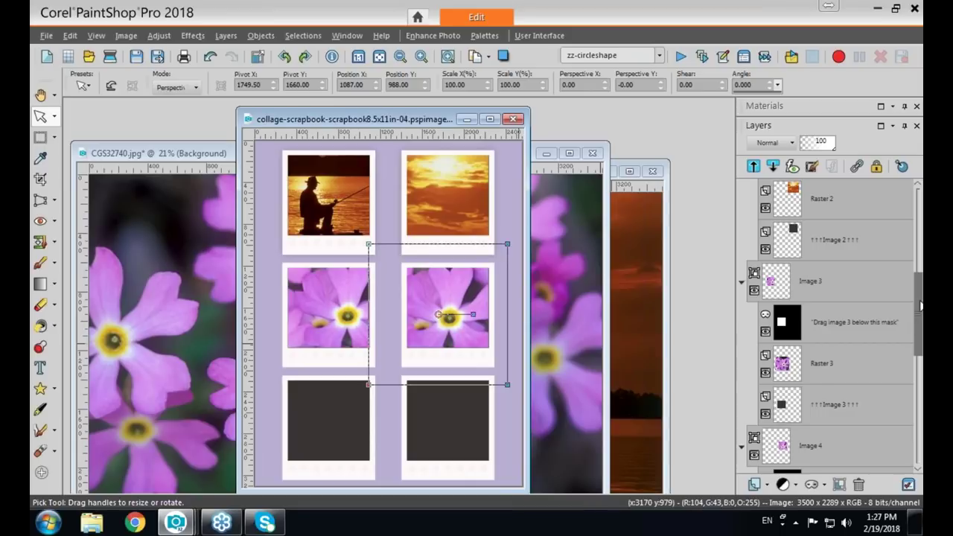
pyautogui.moveTo(919, 313); pyautogui.dragTo(918, 337)
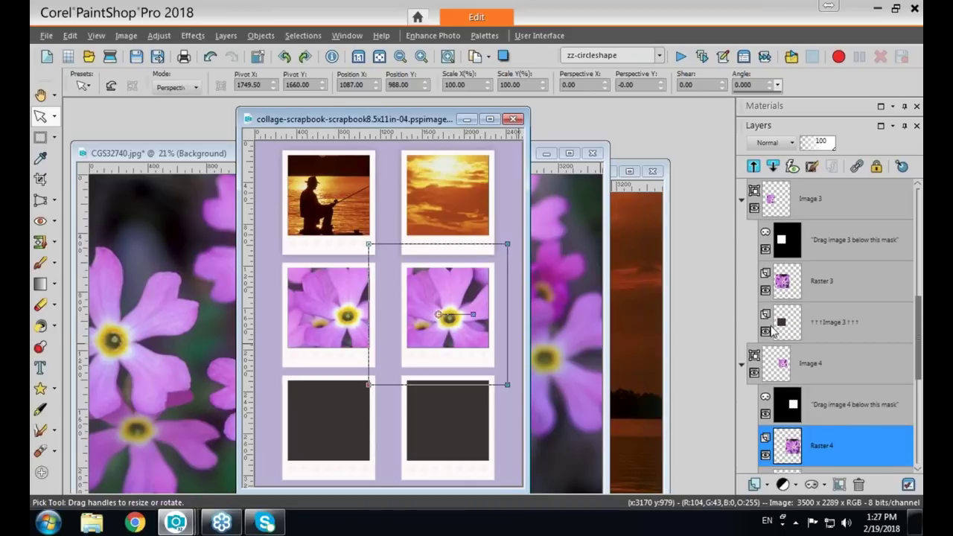
pyautogui.moveTo(829, 327)
pyautogui.scroll(-3, 871, 365)
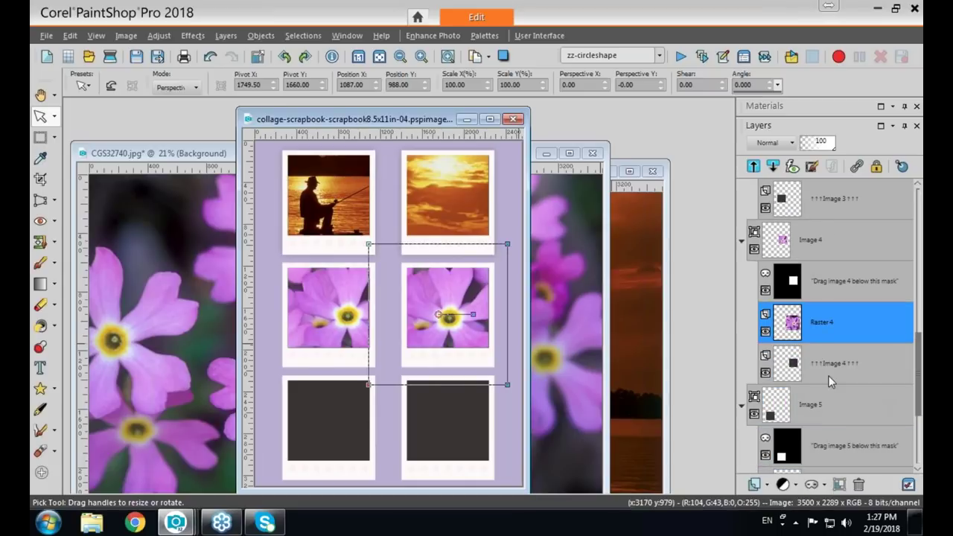
pyautogui.moveTo(920, 387); pyautogui.dragTo(902, 270)
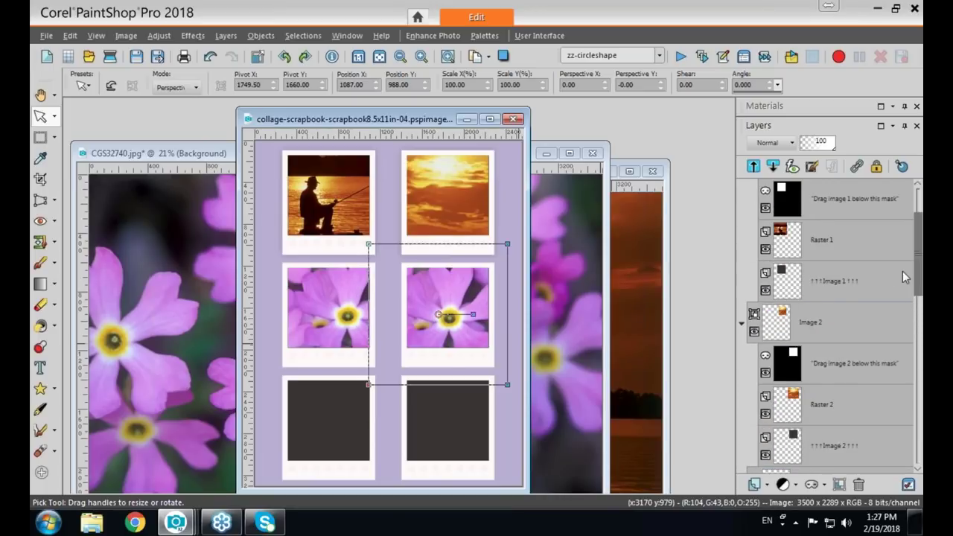
pyautogui.click(822, 282)
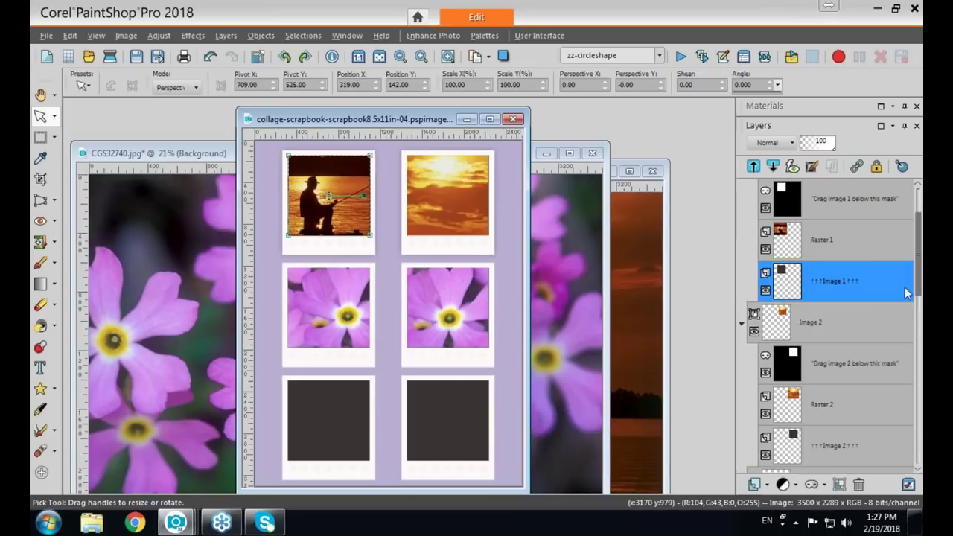
pyautogui.scroll(1, 904, 286)
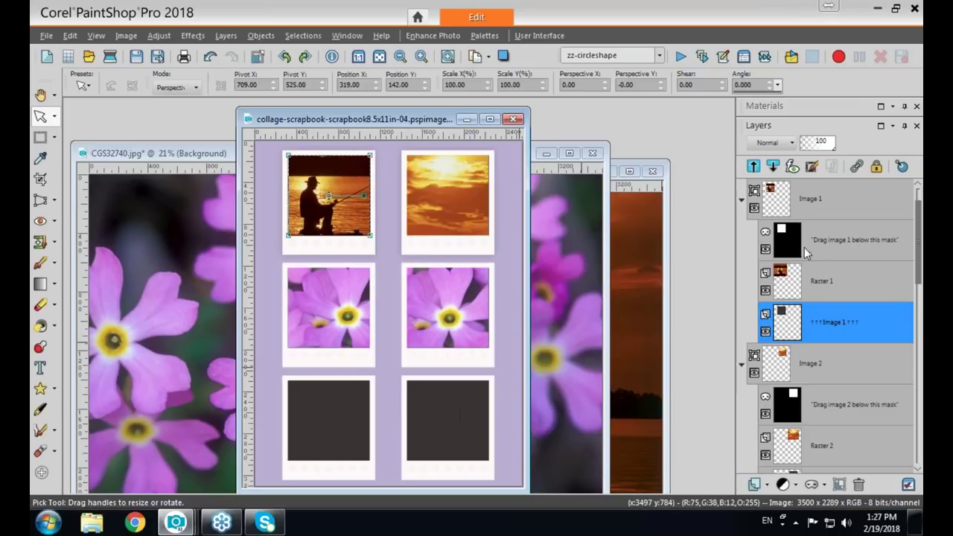
pyautogui.moveTo(810, 238)
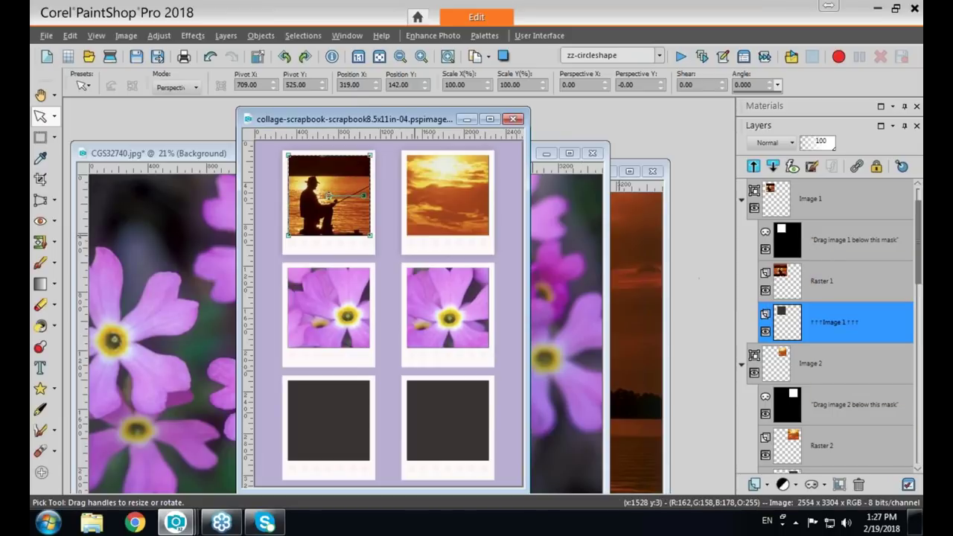
# - Move the fisherman photo layer below the mask of the Image 6 group and position it over the sixth frame at X 1180 and Y 1847
pyautogui.moveTo(419, 118); pyautogui.dragTo(444, 115)
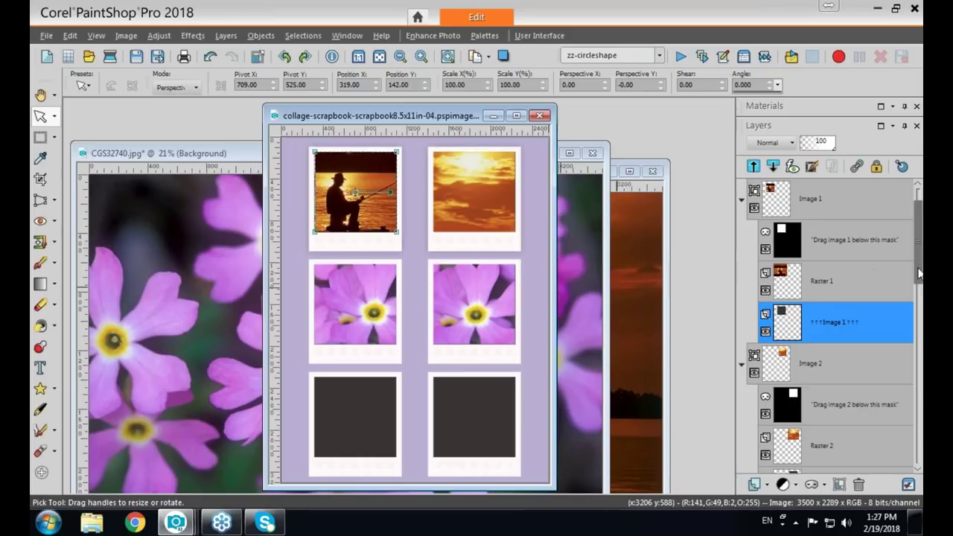
pyautogui.click(789, 286)
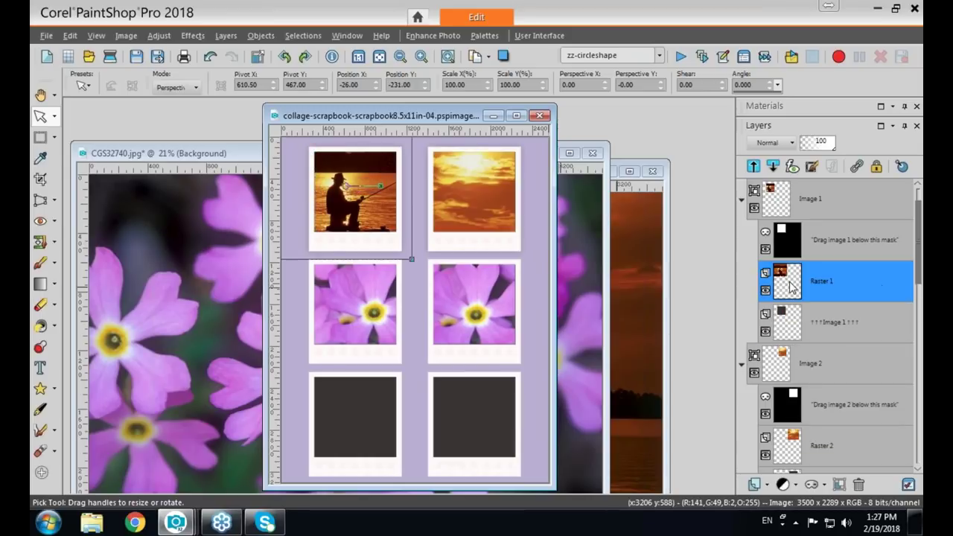
pyautogui.moveTo(773, 474); pyautogui.dragTo(801, 437)
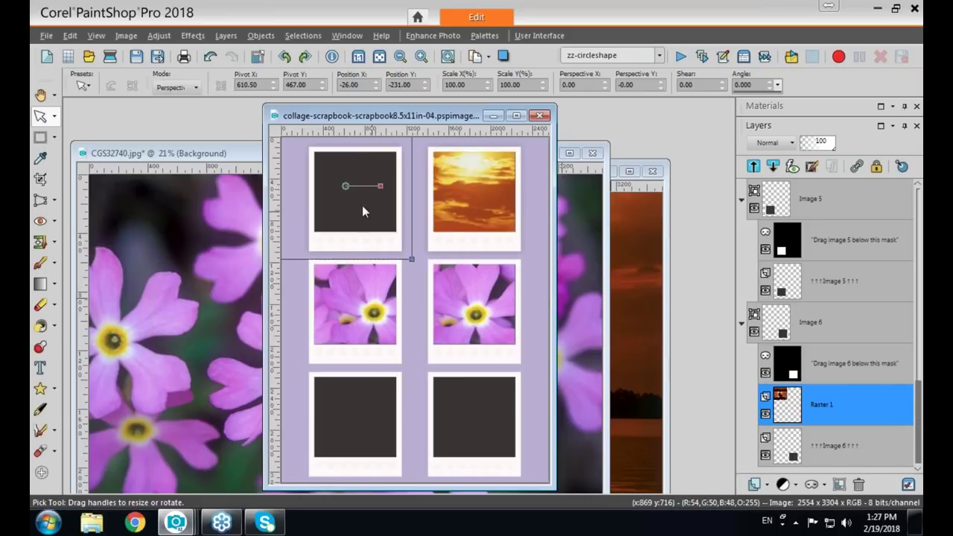
pyautogui.moveTo(345, 185); pyautogui.dragTo(469, 405)
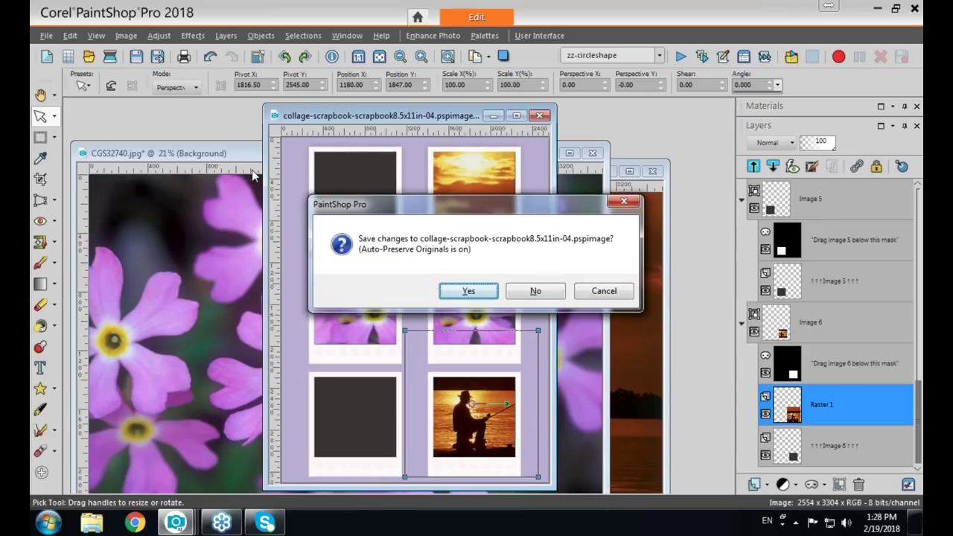
# - Close the collage without saving, close the flower photo, and bring the sunset photo CGS33857.jpg into view
pyautogui.click(535, 291)
pyautogui.moveTo(446, 155); pyautogui.dragTo(493, 135)
pyautogui.click(639, 135)
pyautogui.moveTo(550, 169); pyautogui.dragTo(545, 116)
pyautogui.hotkey('ctrl', 'd')
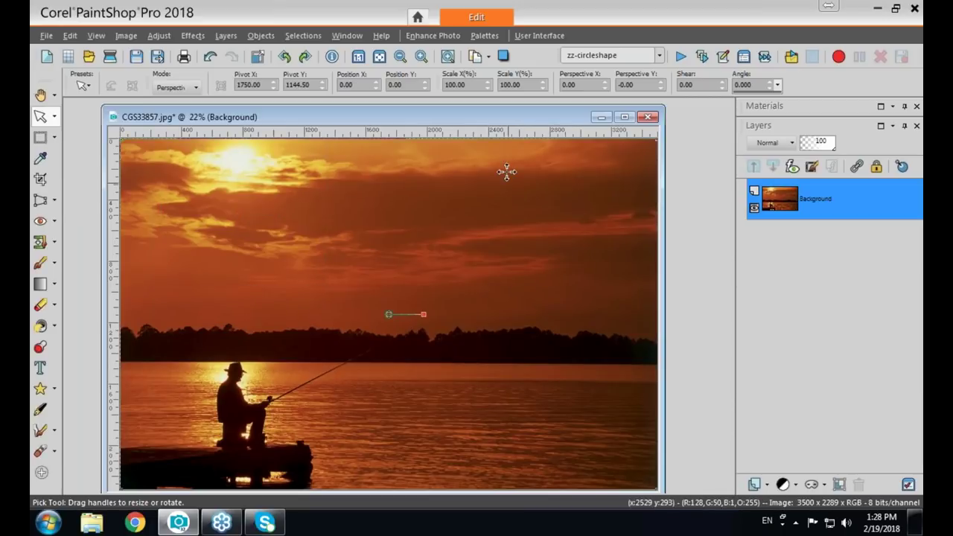
pyautogui.moveTo(513, 115); pyautogui.dragTo(508, 113)
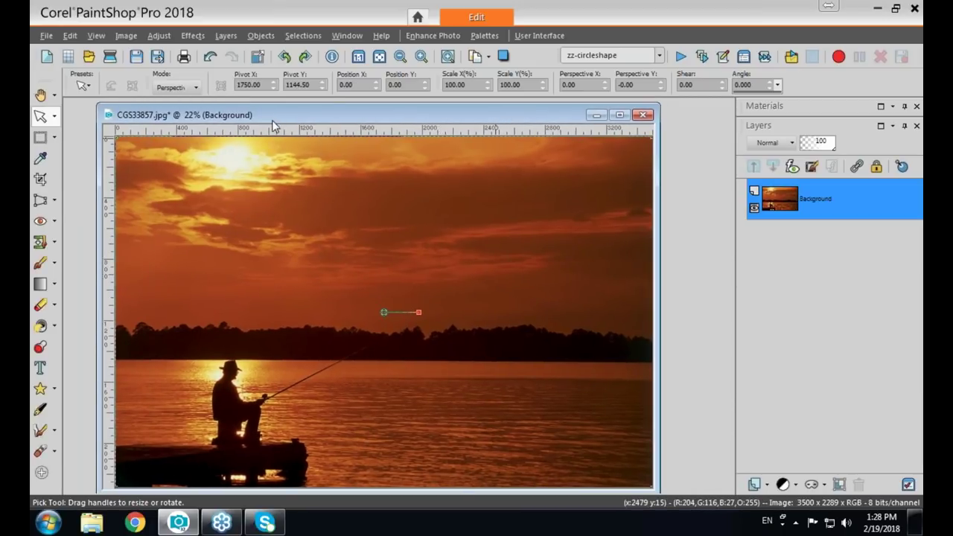
# - Create a copy of the sunset photo as a new image and resize it to 1000 x 654 pixels
pyautogui.hotkey('ctrl', 'v')
pyautogui.click(126, 36)
pyautogui.click(152, 118)
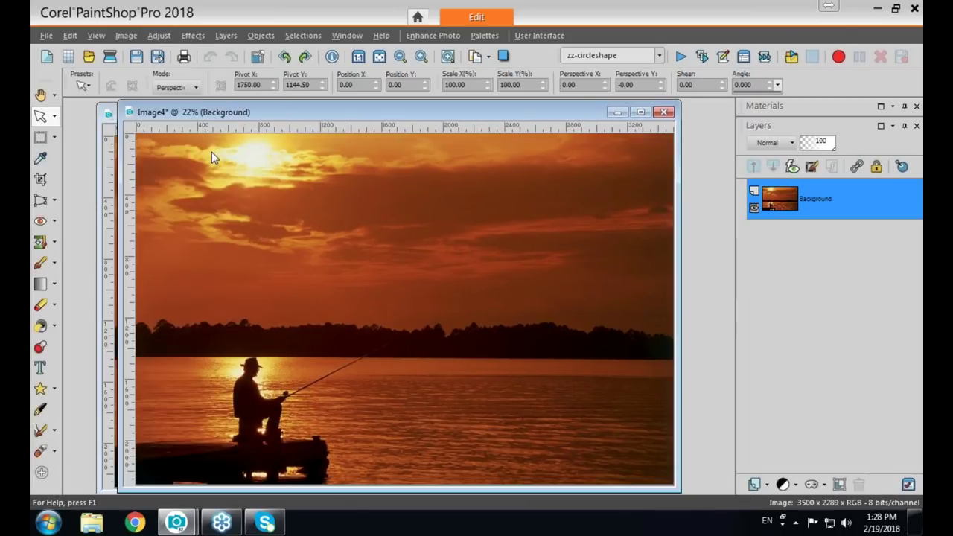
pyautogui.click(390, 421)
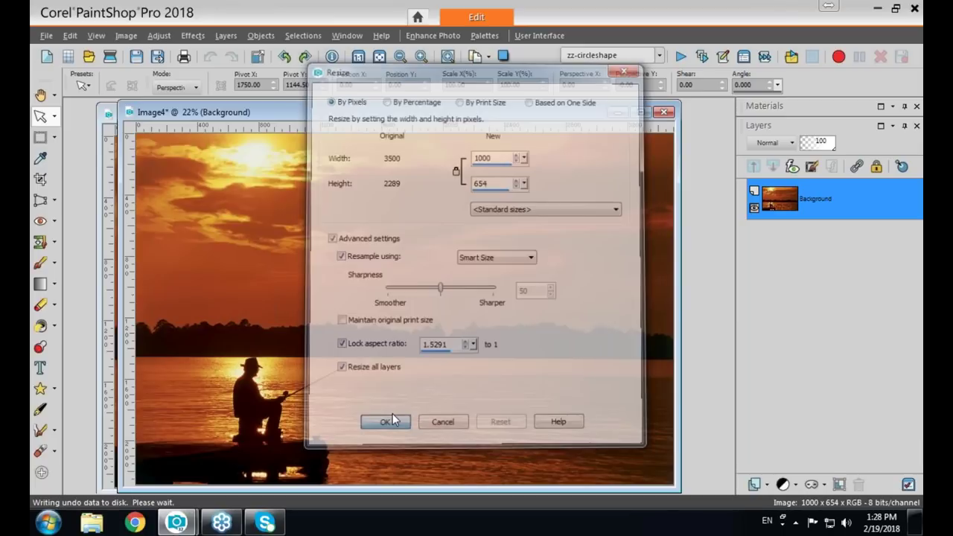
pyautogui.moveTo(548, 112); pyautogui.dragTo(570, 113)
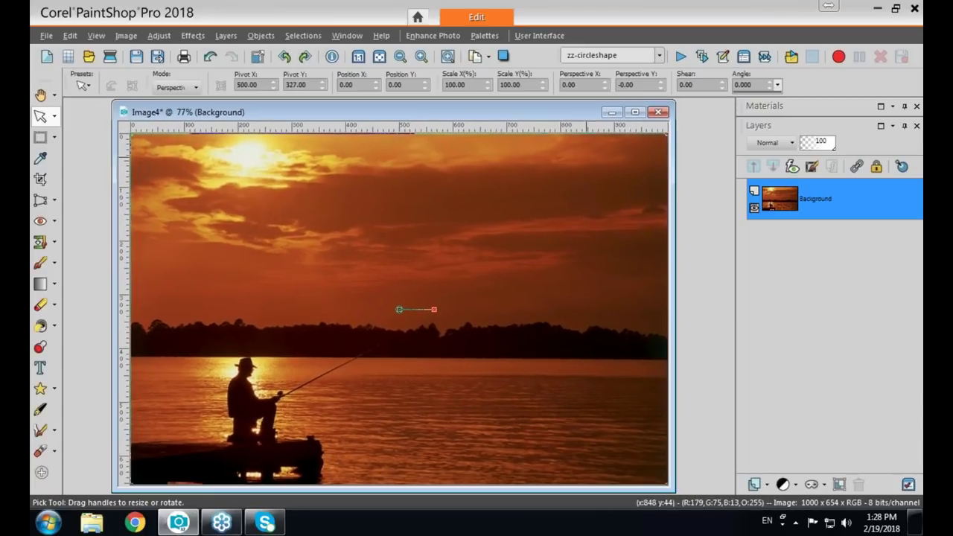
# - Promote the copy's background to a raster layer and set the foreground and background colors to black and white
pyautogui.rightClick(786, 207)
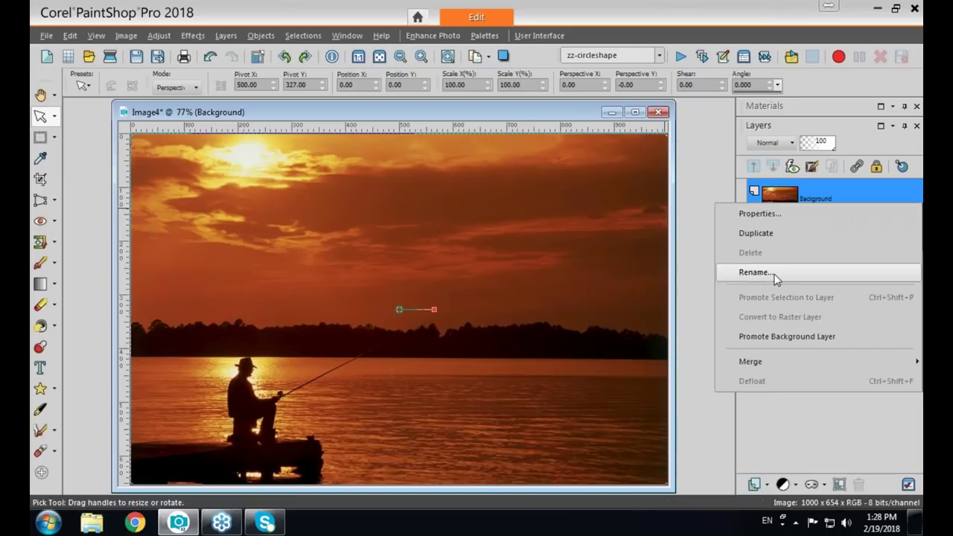
pyautogui.click(764, 342)
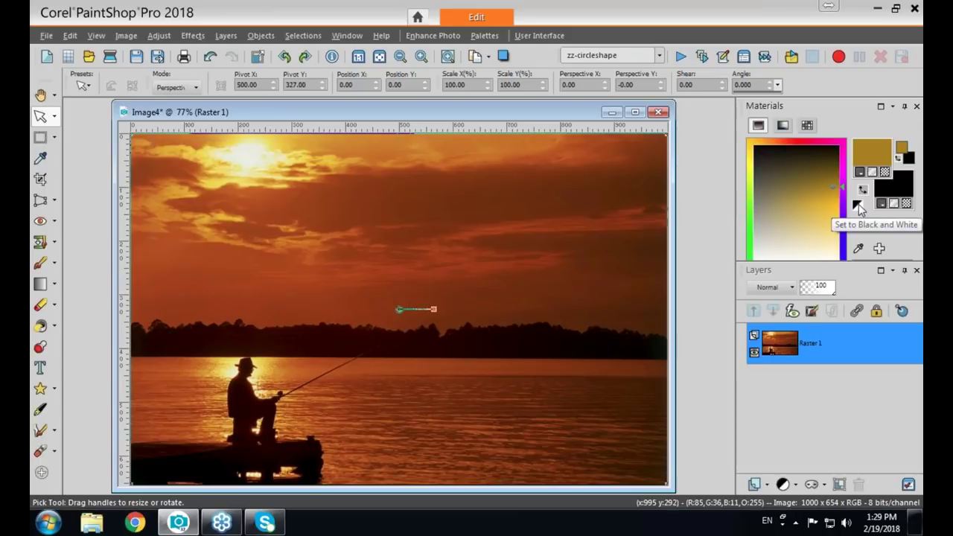
pyautogui.click(858, 205)
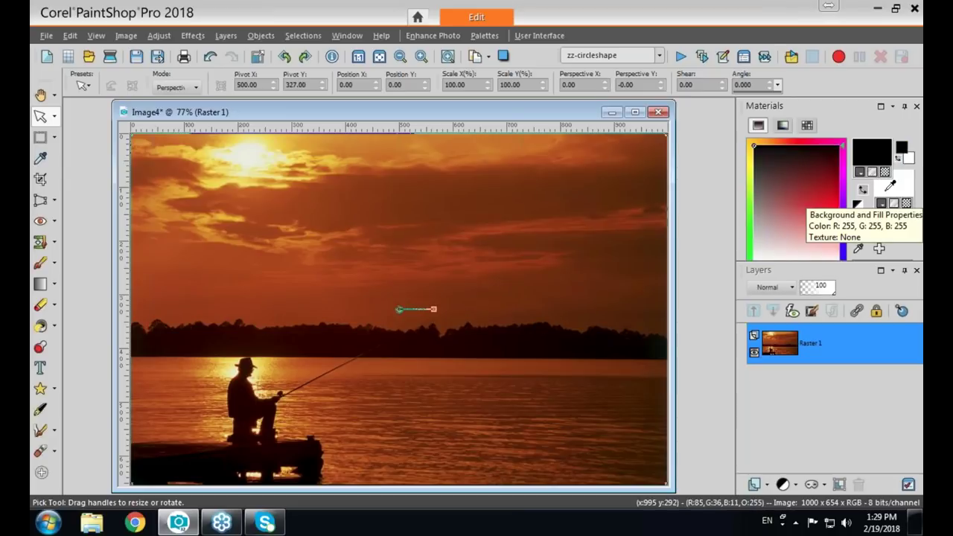
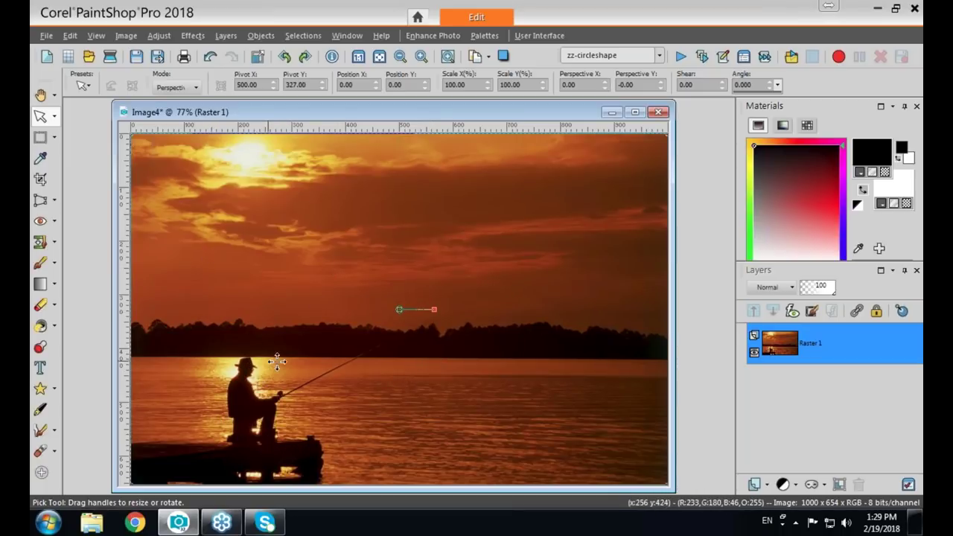
# - Add a Show All mask to the sunset photo's raster layer
pyautogui.click(824, 489)
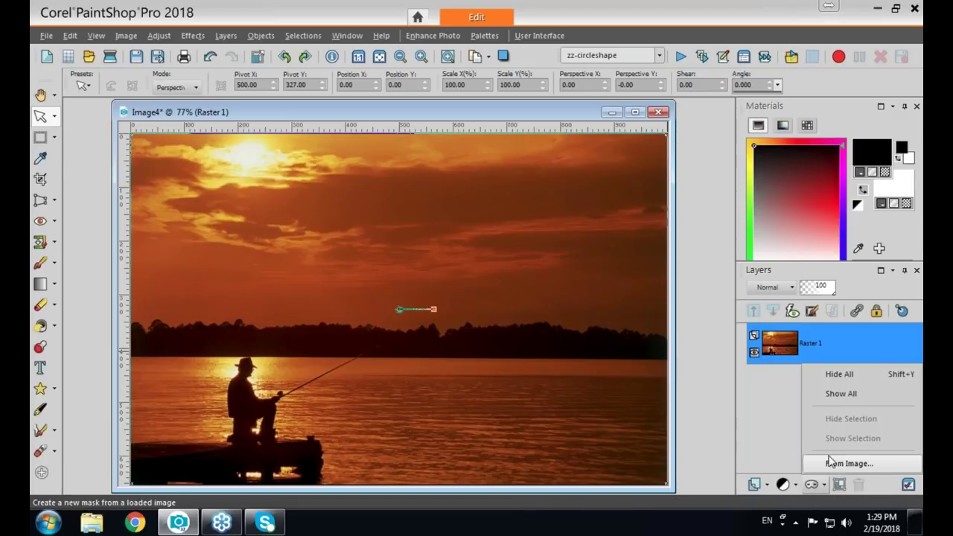
pyautogui.click(835, 397)
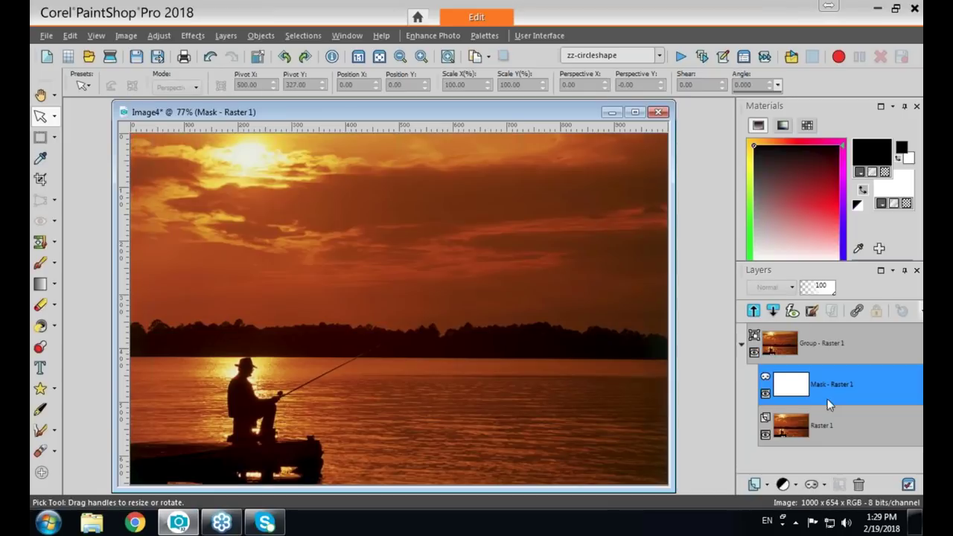
pyautogui.moveTo(809, 398)
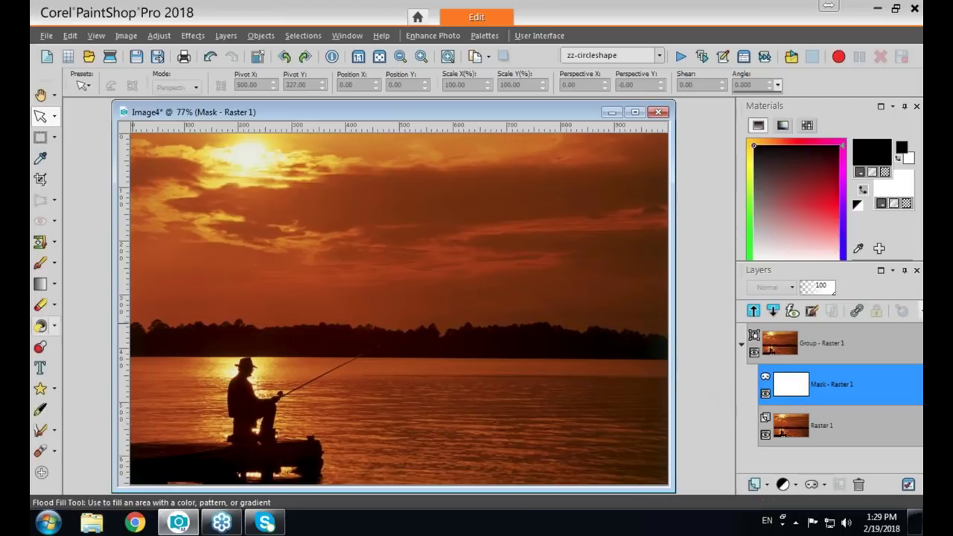
# - Set up the Paint Brush for painting on the mask with size 87 and hardness 42
pyautogui.click(40, 262)
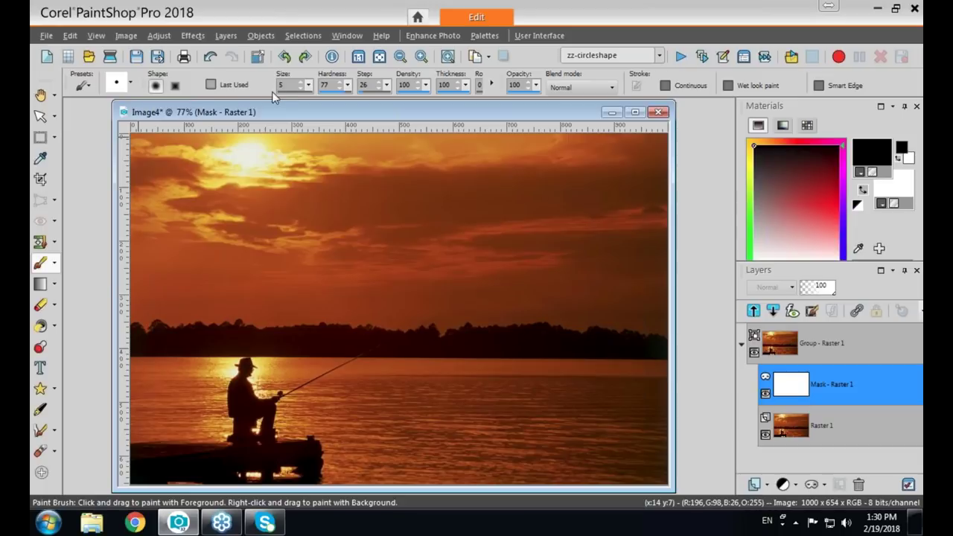
pyautogui.press('Return')
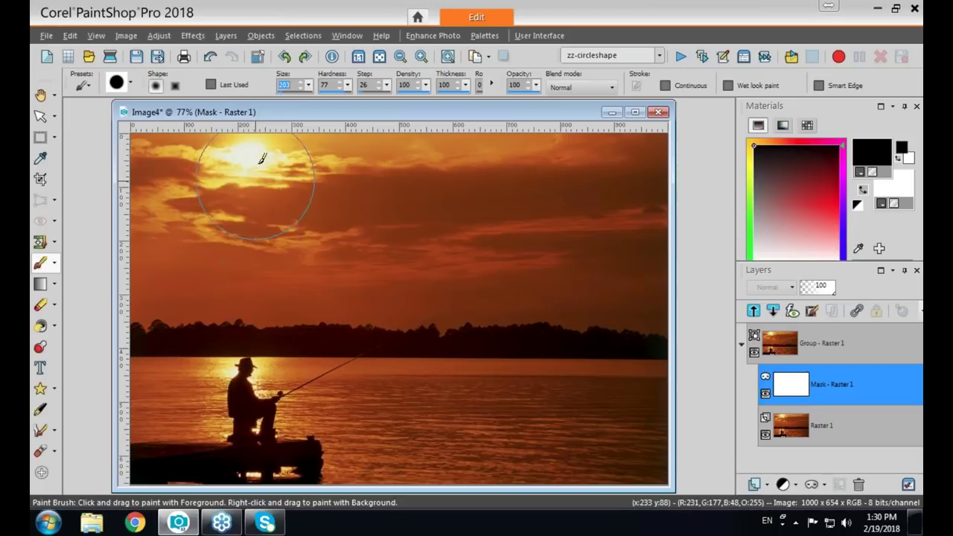
pyautogui.press('BackSpace')
pyautogui.press('BackSpace')
pyautogui.press('BackSpace')
pyautogui.write('87')
pyautogui.press('Return')
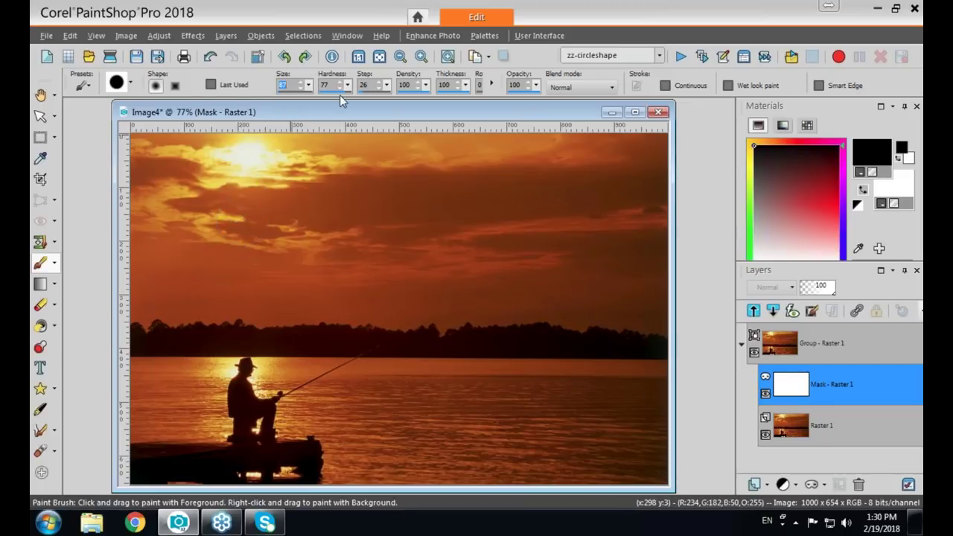
pyautogui.press('Tab')
pyautogui.write('44')
pyautogui.press('Return')
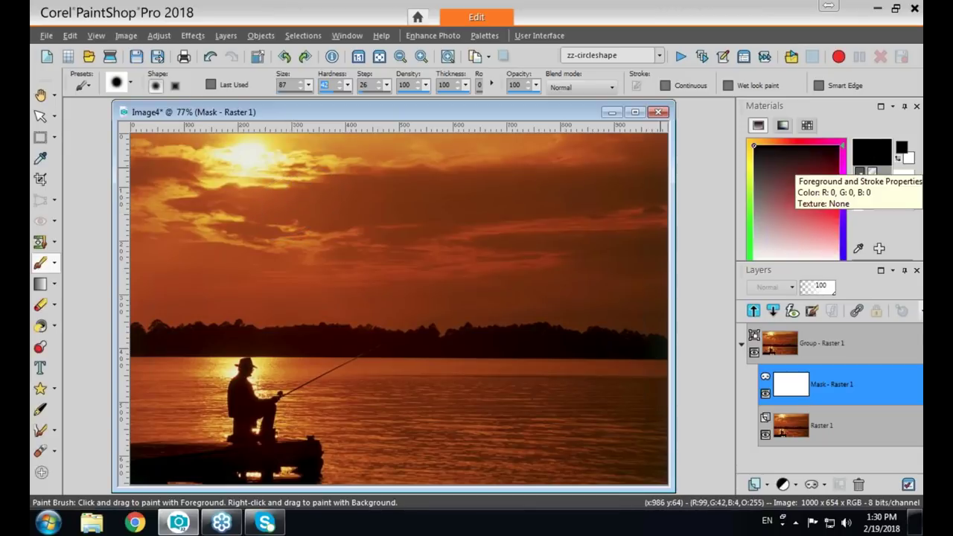
# - Paint black with the Paint Brush on the mask layer to hide the right half of the sunset photo
pyautogui.moveTo(411, 205)
pyautogui.mouseDown()
pyautogui.moveTo(540, 201)
pyautogui.moveTo(460, 214)
pyautogui.moveTo(459, 223)
pyautogui.moveTo(573, 237)
pyautogui.moveTo(454, 244)
pyautogui.moveTo(584, 254)
pyautogui.moveTo(495, 264)
pyautogui.moveTo(590, 286)
pyautogui.moveTo(499, 288)
pyautogui.moveTo(504, 299)
pyautogui.moveTo(591, 306)
pyautogui.moveTo(521, 310)
pyautogui.moveTo(602, 326)
pyautogui.mouseUp()
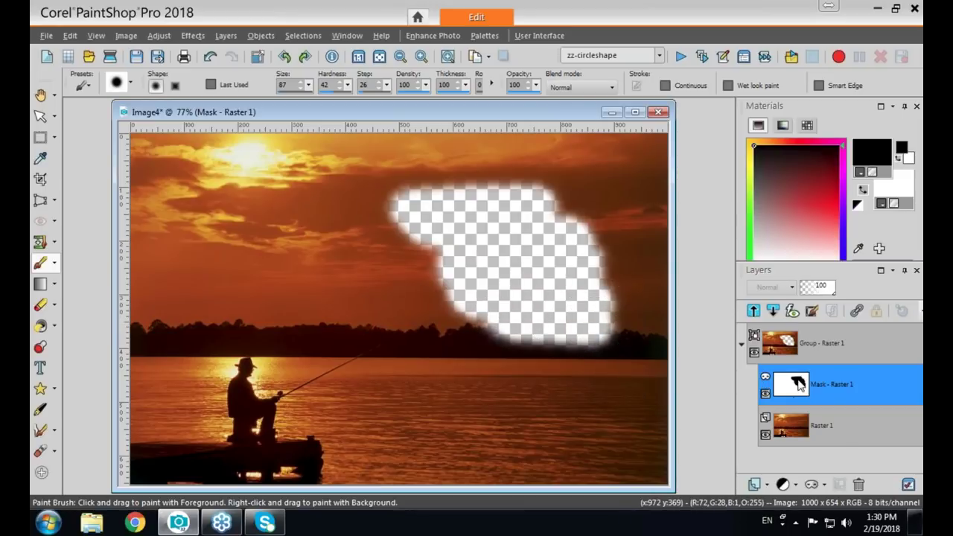
pyautogui.moveTo(798, 387)
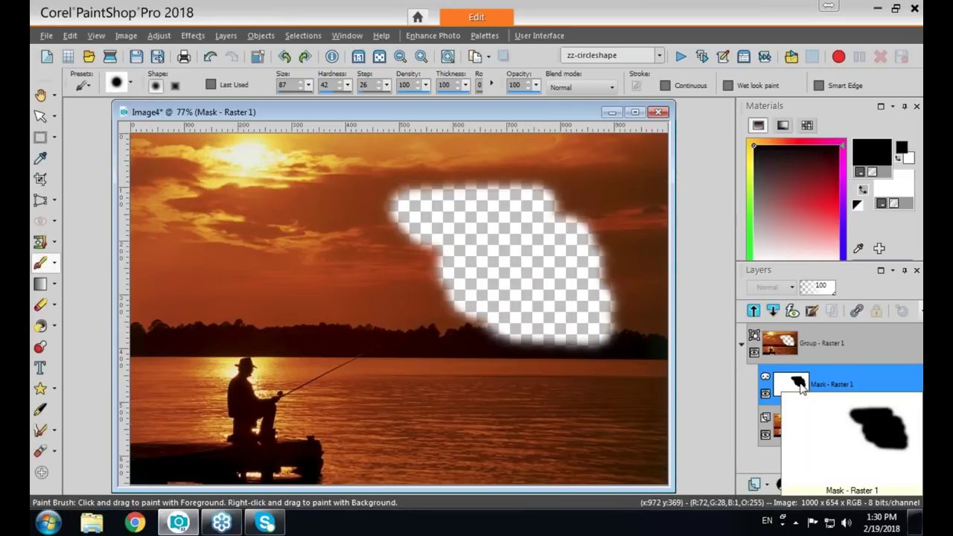
pyautogui.moveTo(394, 161)
pyautogui.mouseDown()
pyautogui.moveTo(382, 146)
pyautogui.moveTo(468, 158)
pyautogui.moveTo(428, 205)
pyautogui.moveTo(490, 235)
pyautogui.moveTo(450, 317)
pyautogui.moveTo(471, 350)
pyautogui.moveTo(531, 366)
pyautogui.moveTo(406, 447)
pyautogui.moveTo(417, 476)
pyautogui.moveTo(651, 467)
pyautogui.moveTo(510, 436)
pyautogui.moveTo(618, 406)
pyautogui.moveTo(574, 378)
pyautogui.moveTo(617, 329)
pyautogui.moveTo(613, 243)
pyautogui.moveTo(573, 215)
pyautogui.moveTo(651, 191)
pyautogui.moveTo(583, 152)
pyautogui.moveTo(646, 139)
pyautogui.moveTo(525, 131)
pyautogui.moveTo(663, 139)
pyautogui.mouseUp()
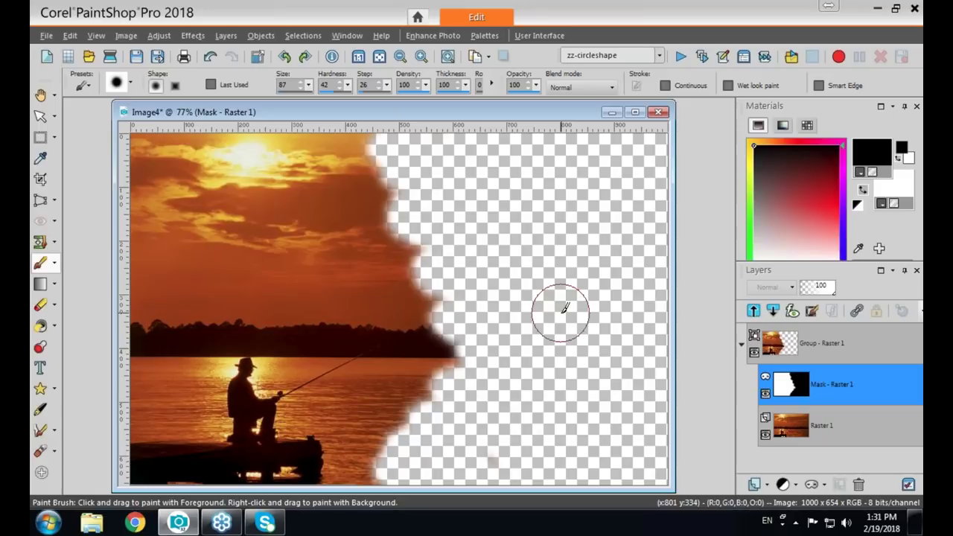
# - Undo the black brush strokes and the mask layer added to the photo
pyautogui.hotkey('ctrl', 'z')
pyautogui.hotkey('ctrl', 'z')
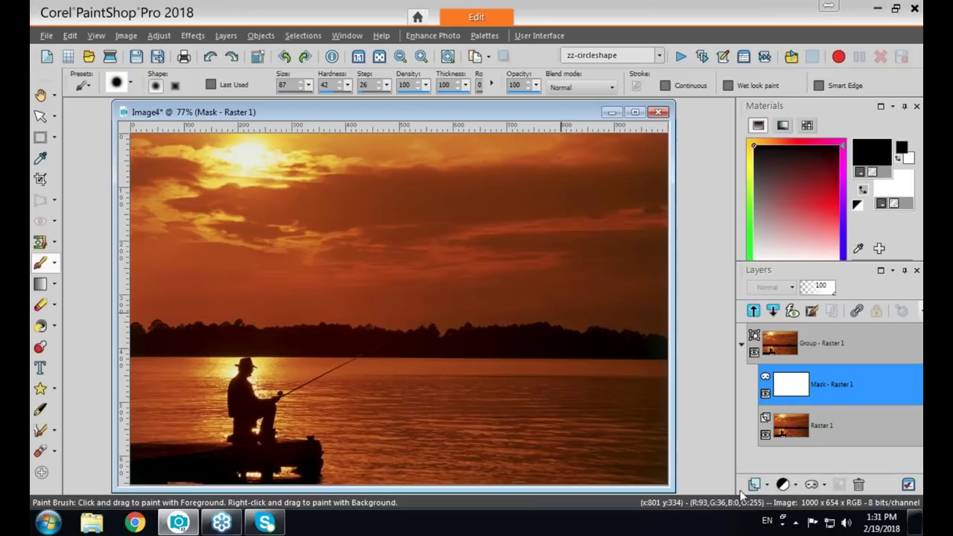
pyautogui.hotkey('ctrl', 'z')
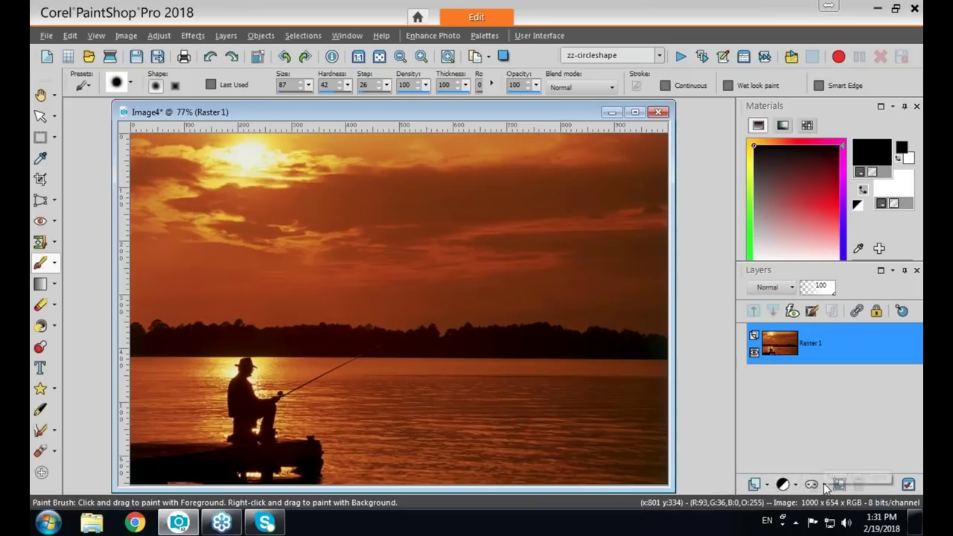
# - Add a Hide All mask to the sunset photo layer
pyautogui.click(824, 485)
pyautogui.click(824, 485)
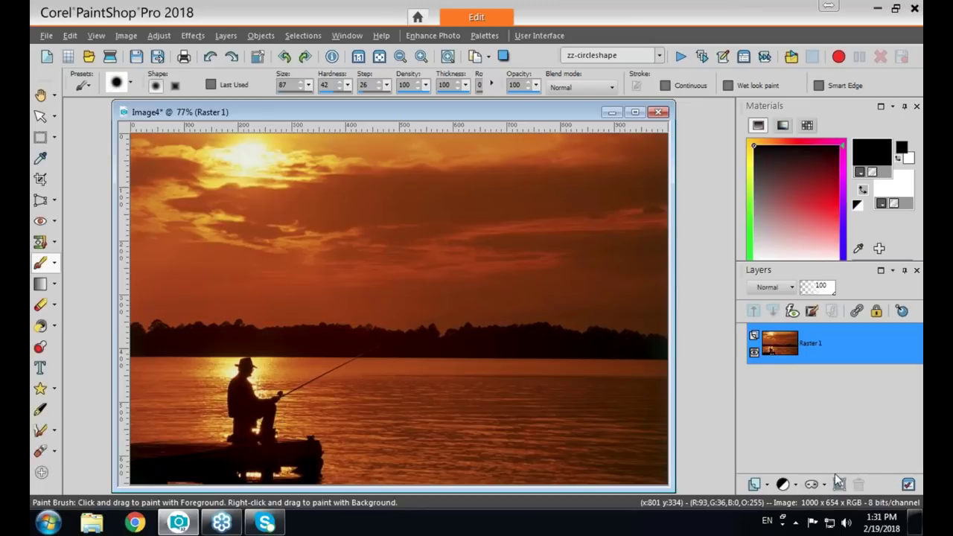
pyautogui.click(823, 486)
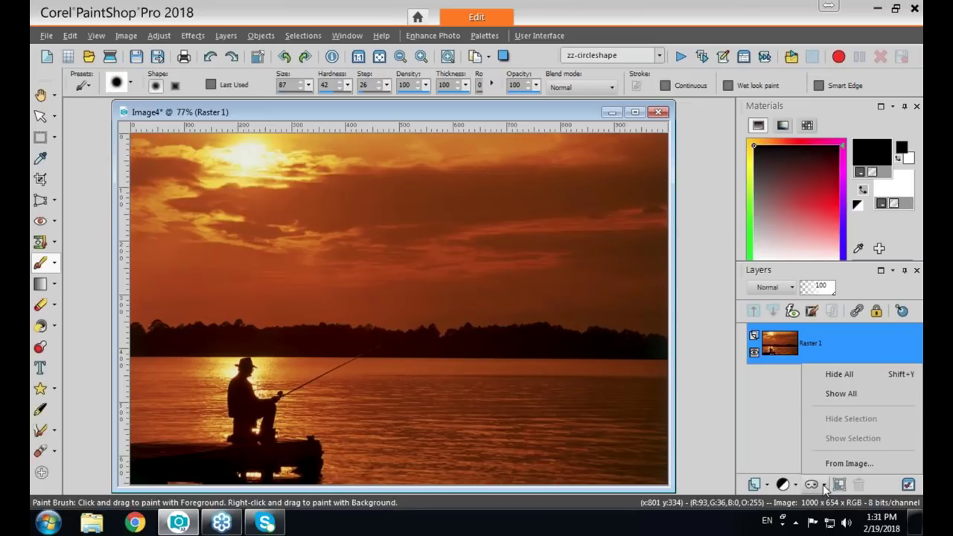
pyautogui.click(831, 374)
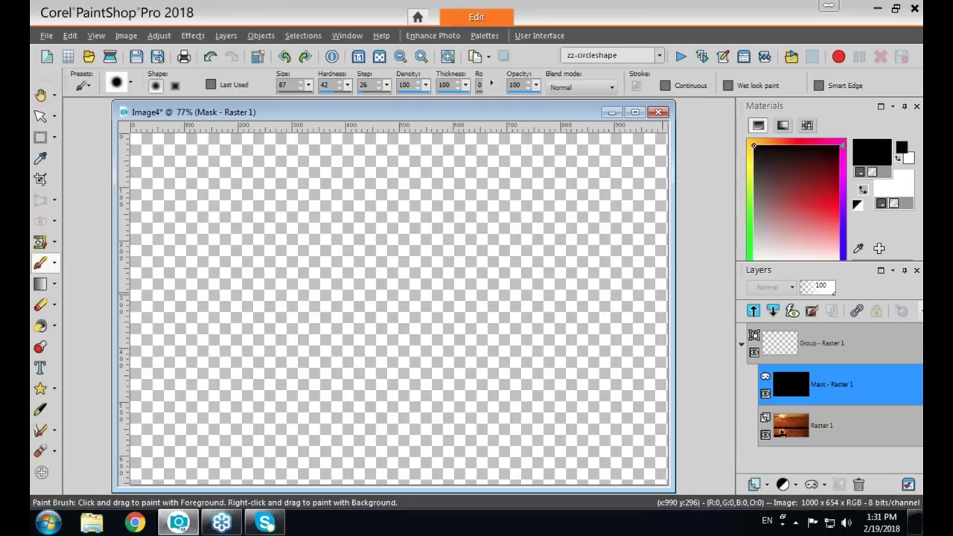
# - Swap the foreground colour to white and paint on the mask to reveal the fisherman, the dock and the sky above him
pyautogui.click(862, 190)
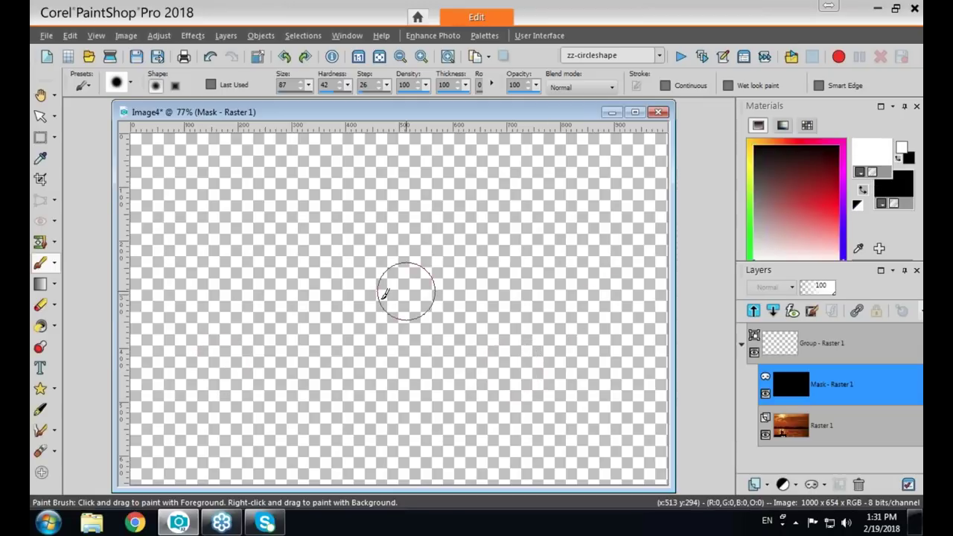
pyautogui.moveTo(235, 324)
pyautogui.mouseDown()
pyautogui.moveTo(320, 320)
pyautogui.moveTo(328, 365)
pyautogui.moveTo(242, 395)
pyautogui.moveTo(328, 398)
pyautogui.moveTo(224, 435)
pyautogui.moveTo(328, 446)
pyautogui.moveTo(234, 447)
pyautogui.moveTo(378, 439)
pyautogui.mouseUp()
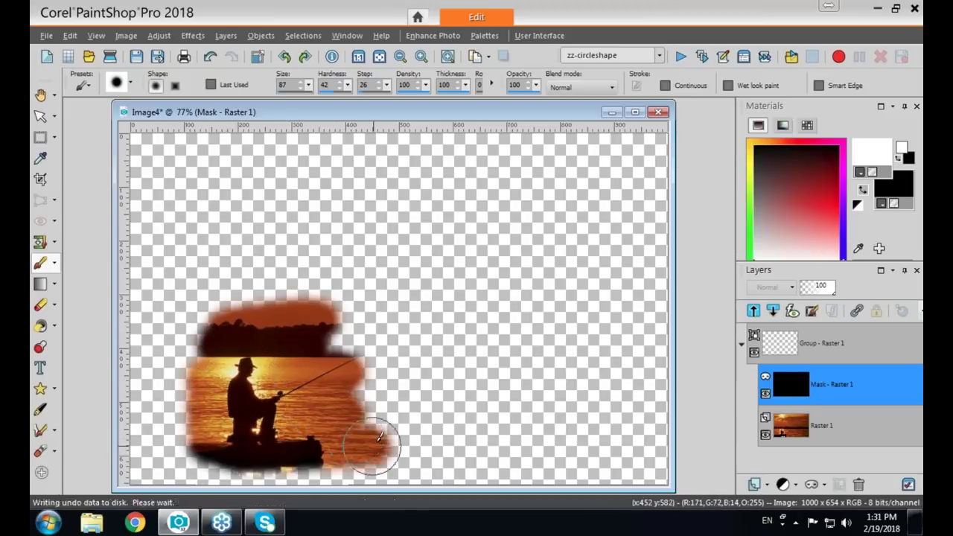
pyautogui.moveTo(783, 392)
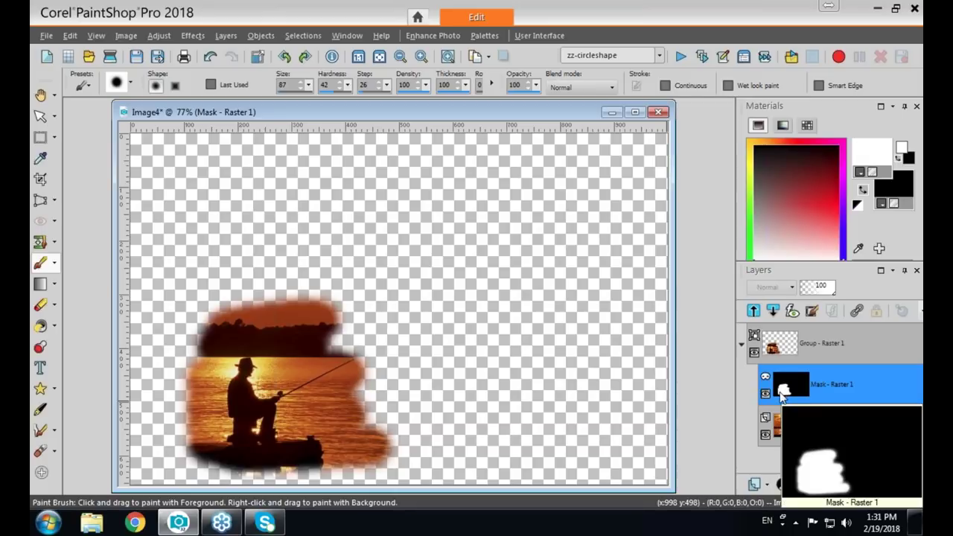
pyautogui.moveTo(313, 347)
pyautogui.mouseDown()
pyautogui.moveTo(304, 314)
pyautogui.moveTo(331, 264)
pyautogui.moveTo(195, 250)
pyautogui.moveTo(216, 210)
pyautogui.moveTo(323, 173)
pyautogui.moveTo(288, 151)
pyautogui.moveTo(290, 257)
pyautogui.mouseUp()
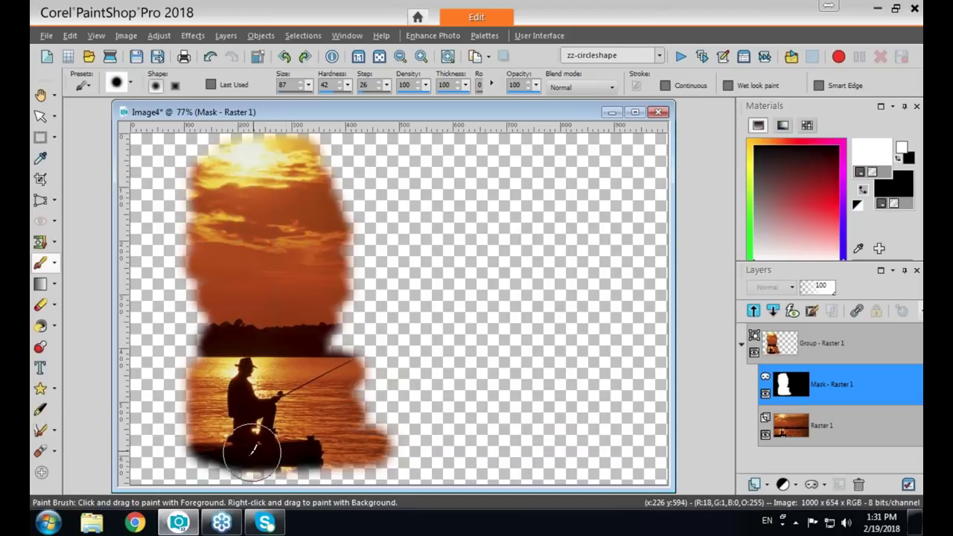
pyautogui.moveTo(243, 448)
pyautogui.mouseDown()
pyautogui.moveTo(352, 451)
pyautogui.moveTo(354, 443)
pyautogui.moveTo(294, 421)
pyautogui.moveTo(224, 344)
pyautogui.moveTo(236, 302)
pyautogui.moveTo(182, 321)
pyautogui.moveTo(274, 405)
pyautogui.moveTo(310, 340)
pyautogui.moveTo(340, 332)
pyautogui.moveTo(227, 390)
pyautogui.moveTo(288, 394)
pyautogui.mouseUp()
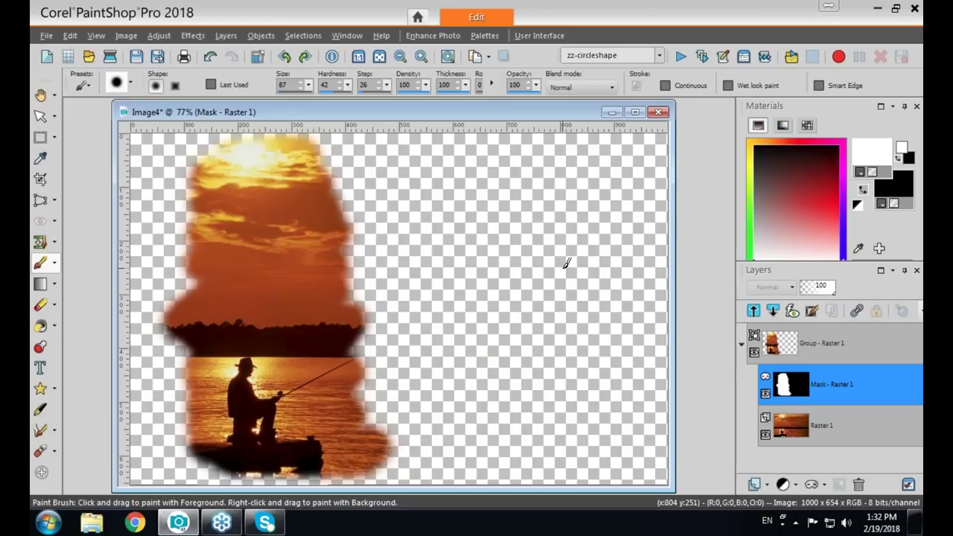
# - Add a new raster layer with default settings and move it beneath the masked photo group
pyautogui.click(807, 342)
pyautogui.click(756, 485)
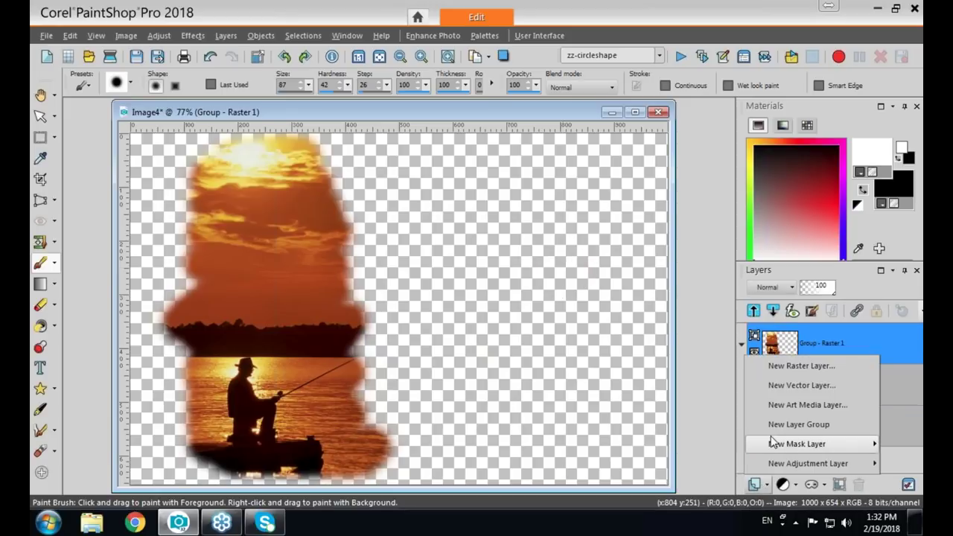
pyautogui.click(776, 370)
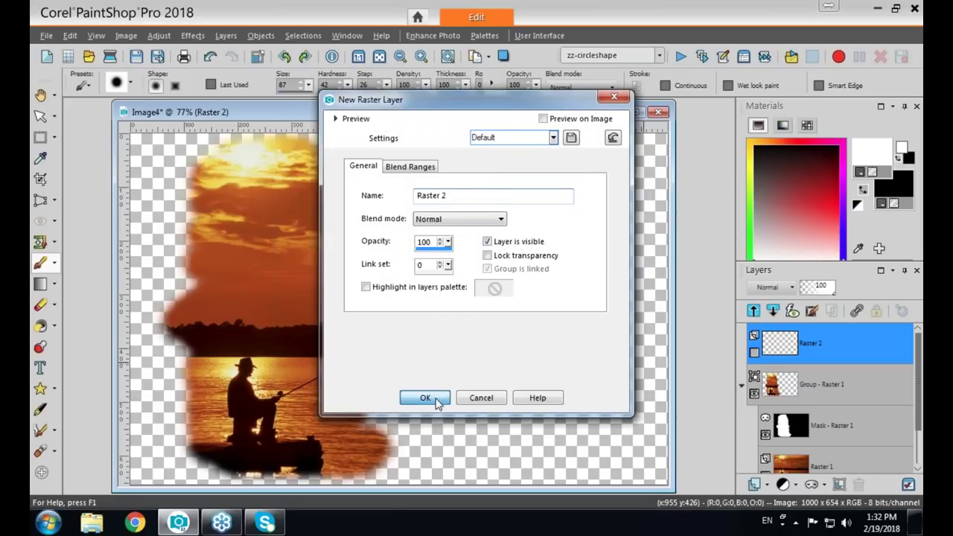
pyautogui.click(436, 399)
pyautogui.scroll(-1, 809, 372)
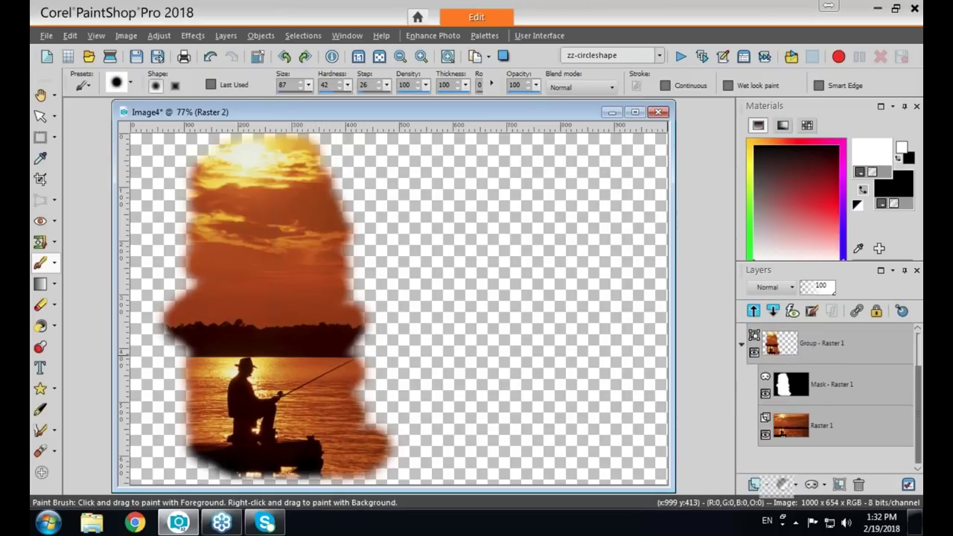
pyautogui.scroll(-1, 748, 455)
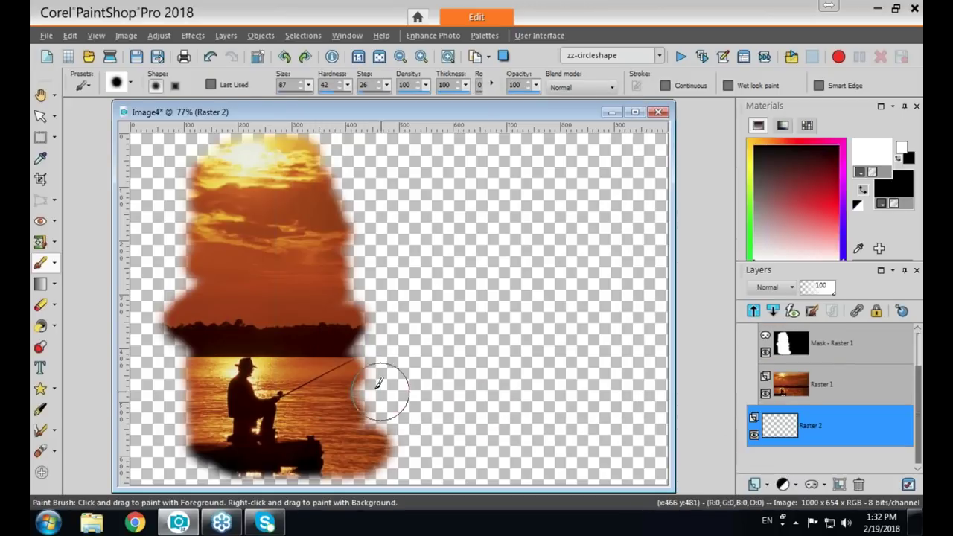
# - Flood-fill the new bottom raster layer with the black background colour
pyautogui.click(40, 327)
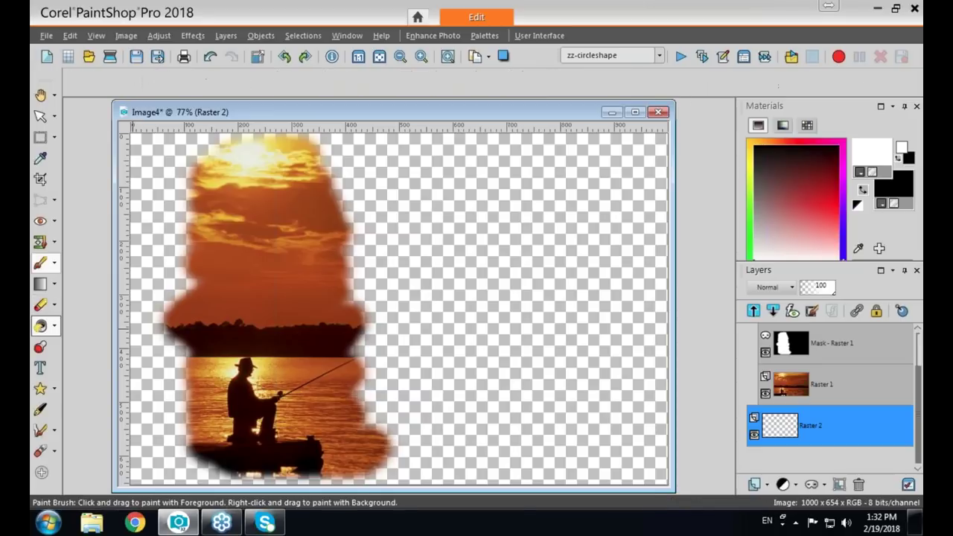
pyautogui.click(536, 376)
pyautogui.click(567, 379)
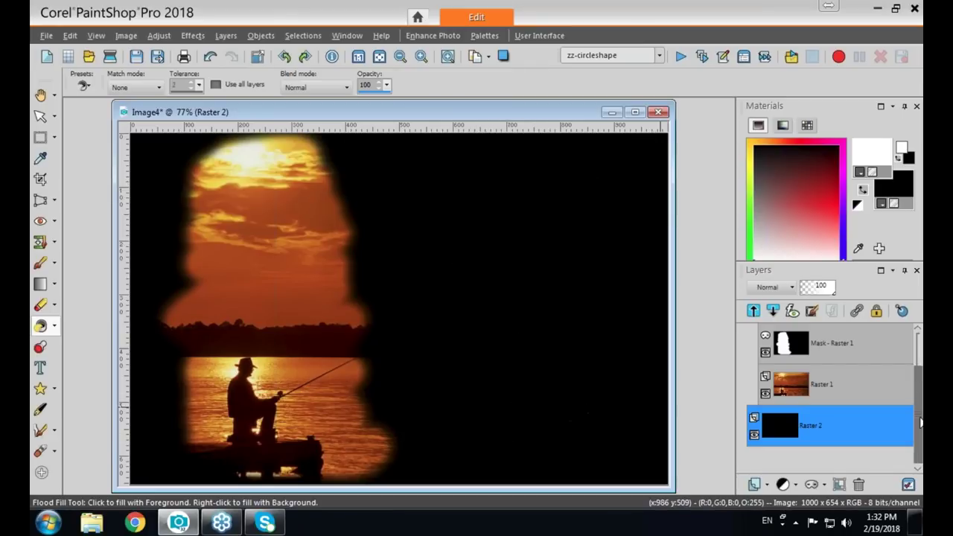
# - Soften the edges of the photo's mask layer with a Gaussian Blur of radius 30
pyautogui.moveTo(918, 426); pyautogui.dragTo(916, 400)
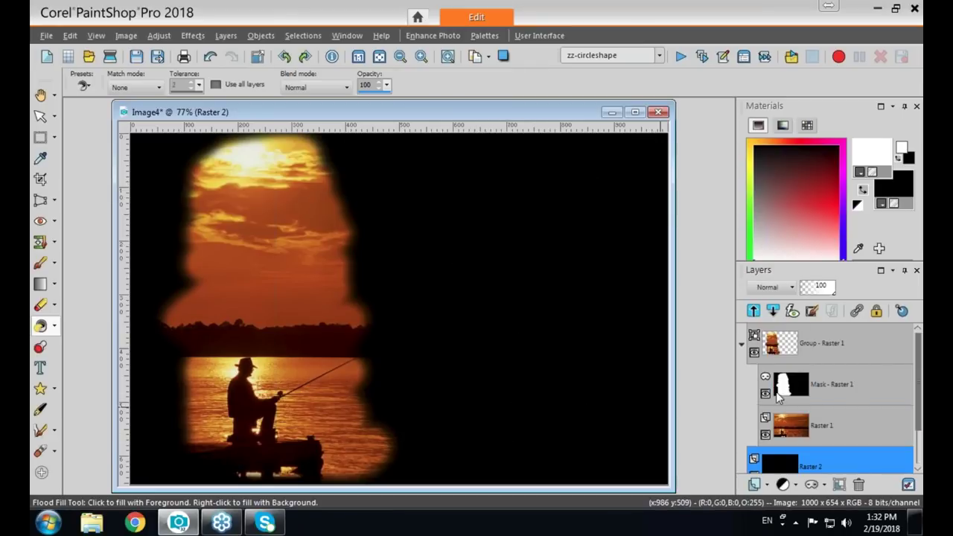
pyautogui.moveTo(755, 380)
pyautogui.moveTo(821, 349)
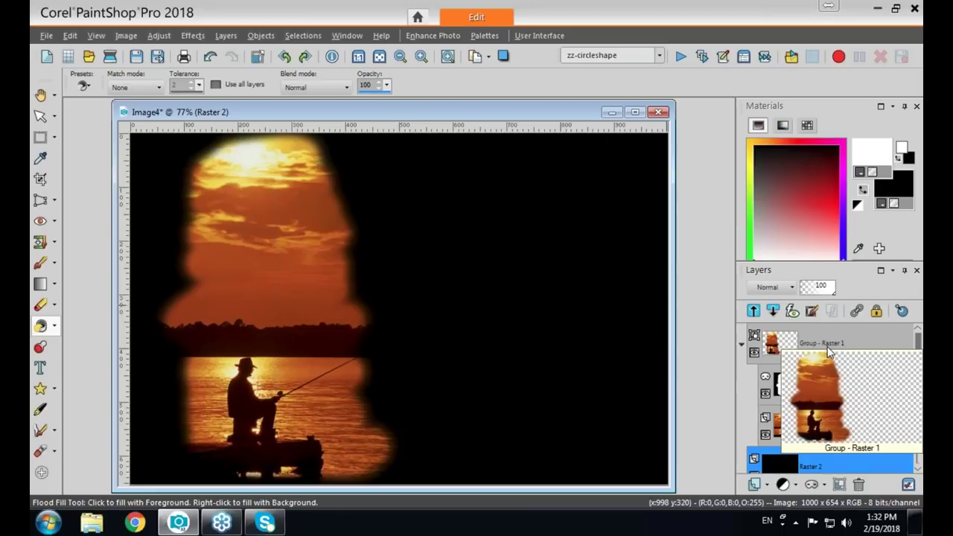
pyautogui.moveTo(810, 394)
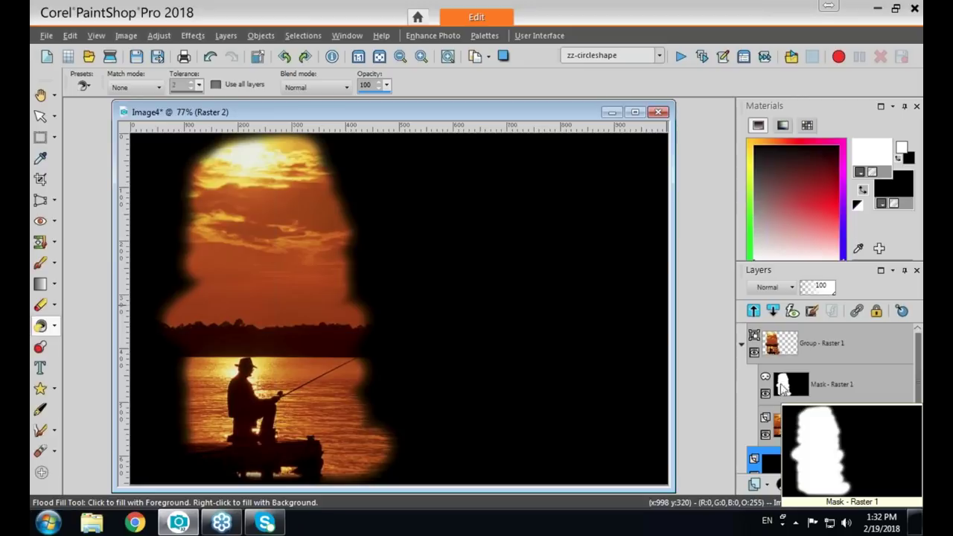
pyautogui.click(789, 383)
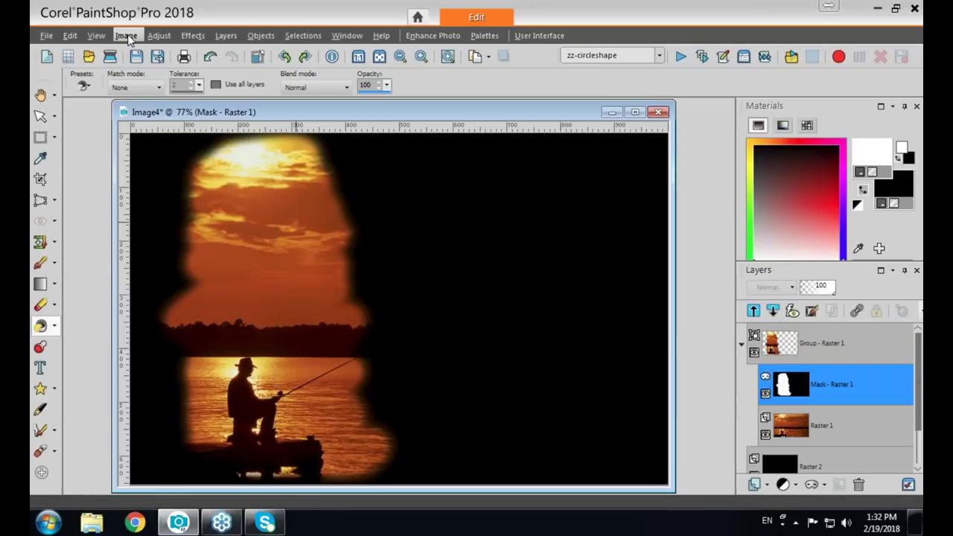
pyautogui.click(156, 35)
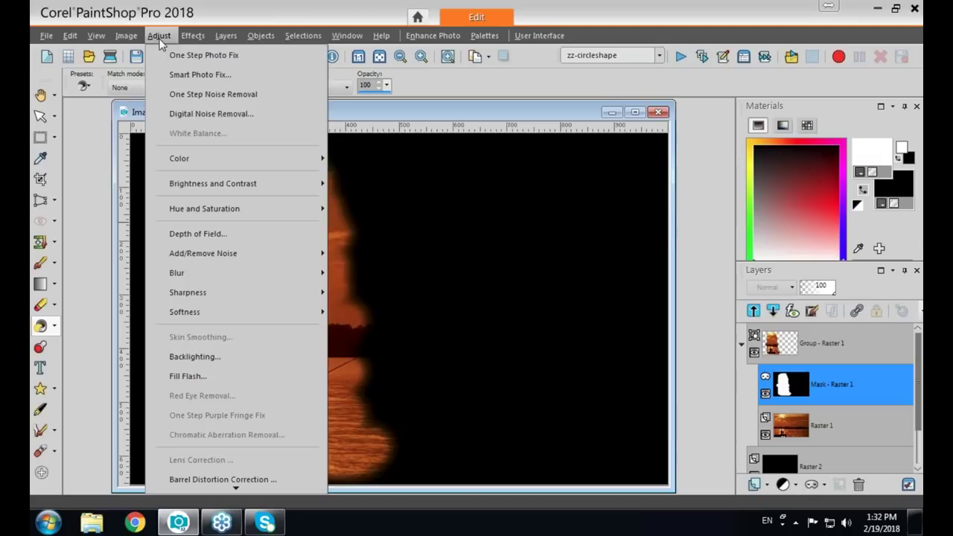
pyautogui.moveTo(172, 279)
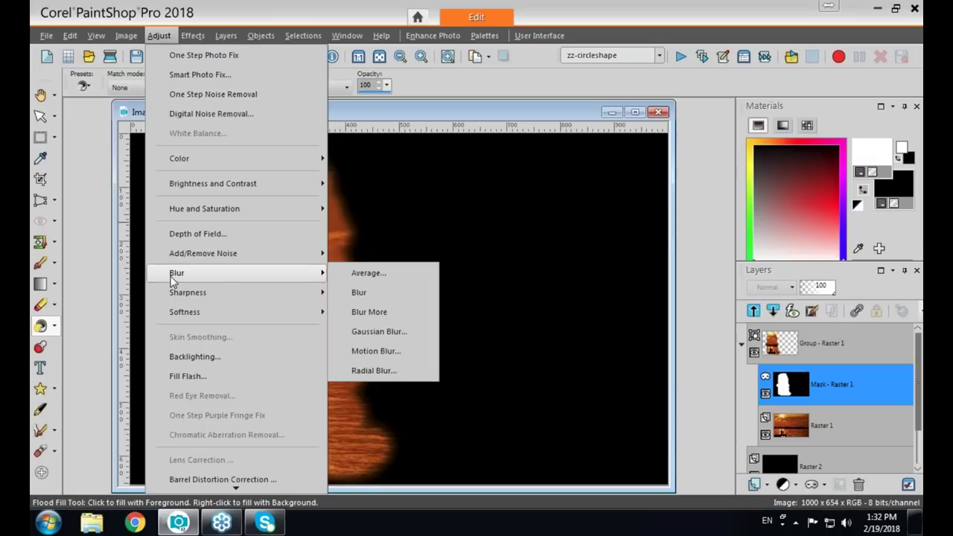
pyautogui.click(374, 330)
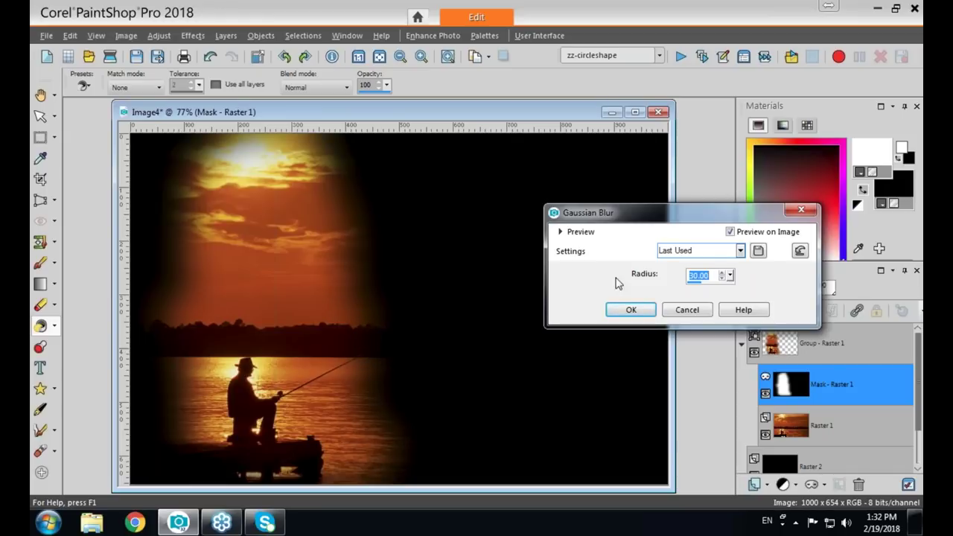
pyautogui.click(630, 309)
pyautogui.moveTo(789, 395)
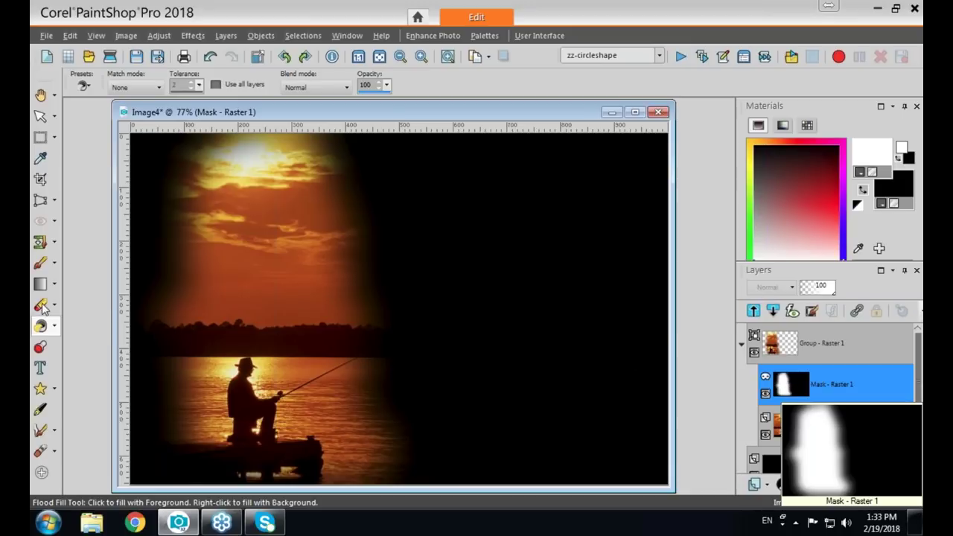
# - Set the Paint Brush to hardness 100 and size 30
pyautogui.click(39, 264)
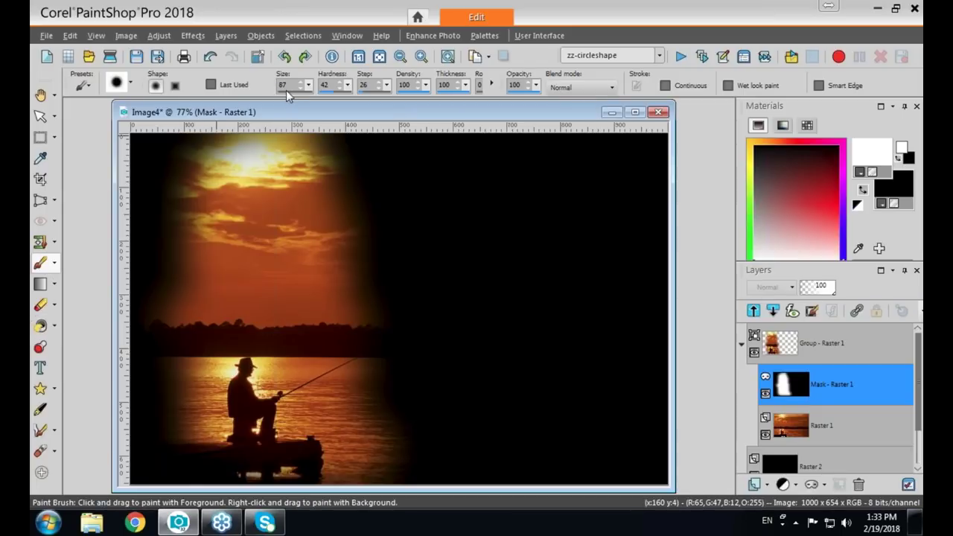
pyautogui.moveTo(347, 85); pyautogui.dragTo(354, 89)
pyautogui.doubleClick(278, 91)
pyautogui.write('30')
pyautogui.press('Return')
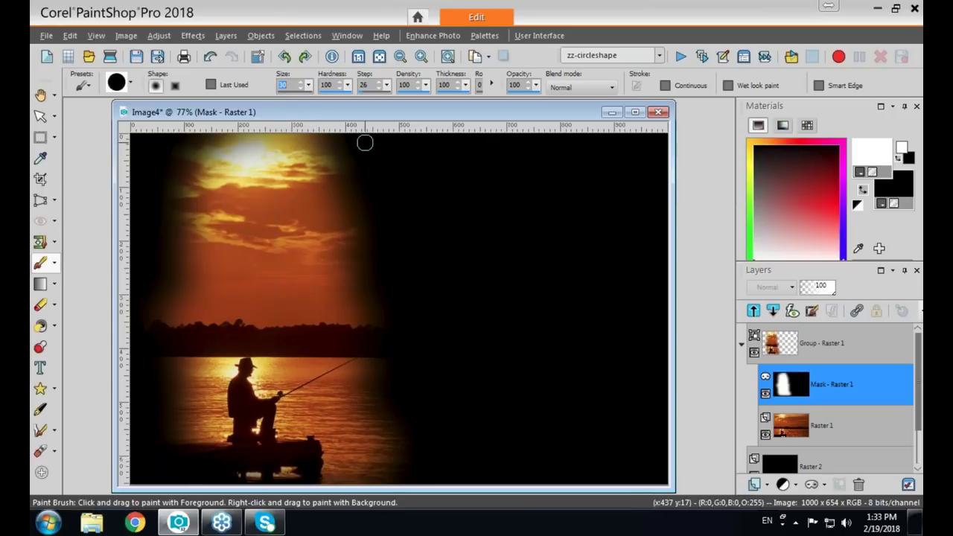
# - Try painting a white heart outline on the mask in the black area beside the fisherman, and undo the strokes
pyautogui.moveTo(513, 221)
pyautogui.mouseDown()
pyautogui.moveTo(479, 201)
pyautogui.moveTo(451, 222)
pyautogui.moveTo(464, 273)
pyautogui.moveTo(514, 340)
pyautogui.mouseUp()
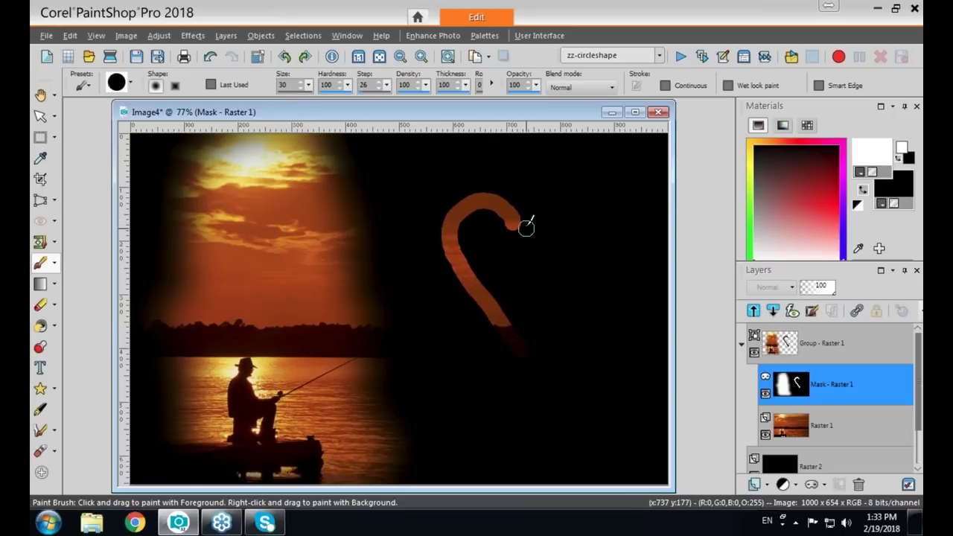
pyautogui.moveTo(521, 219)
pyautogui.mouseDown()
pyautogui.moveTo(550, 198)
pyautogui.moveTo(578, 236)
pyautogui.moveTo(557, 274)
pyautogui.moveTo(512, 328)
pyautogui.mouseUp()
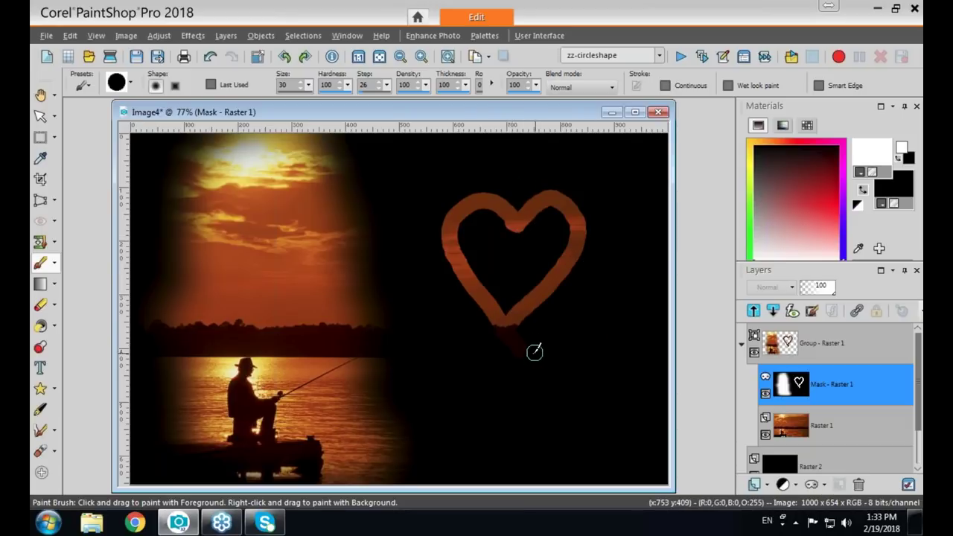
pyautogui.press('ctrl')
pyautogui.hotkey('ctrl', 'z')
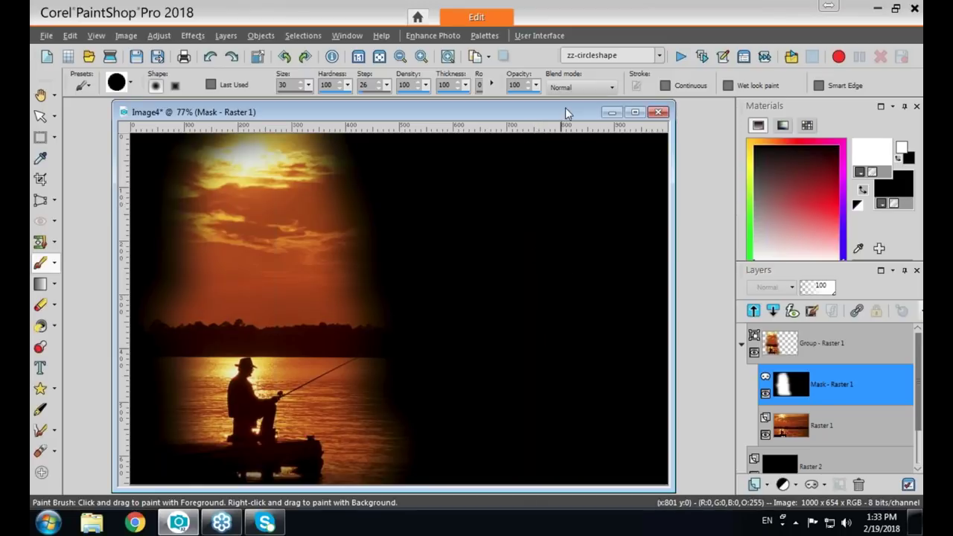
pyautogui.moveTo(563, 116); pyautogui.dragTo(577, 120)
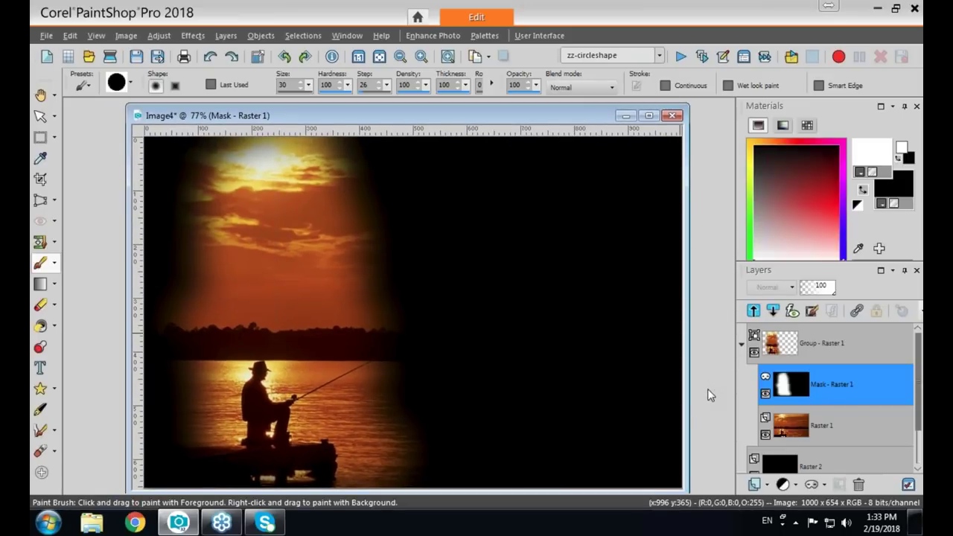
pyautogui.moveTo(813, 390)
pyautogui.moveTo(588, 116); pyautogui.dragTo(582, 113)
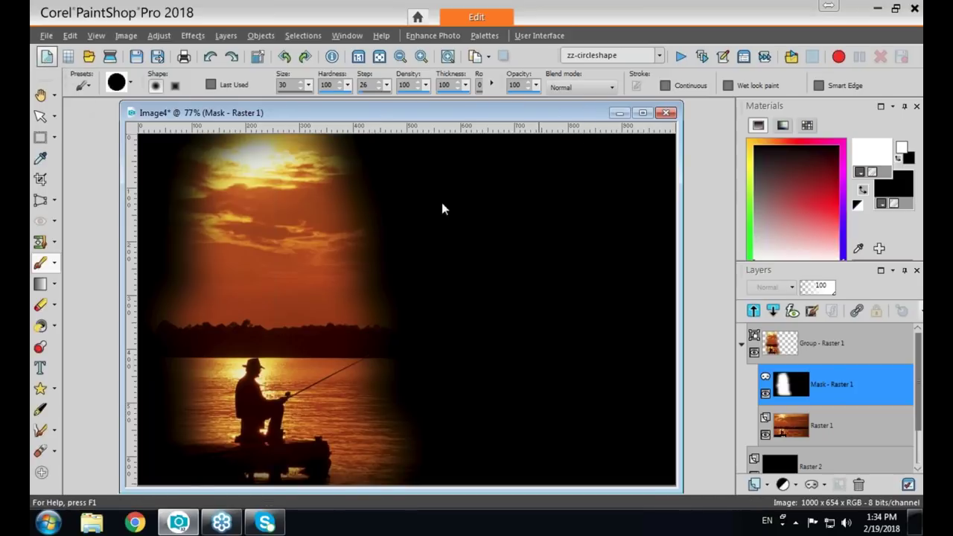
# - Create a new 800 × 340 pixel image with a transparent raster background at 300 pixels/inch
pyautogui.hotkey('ctrl', 'n')
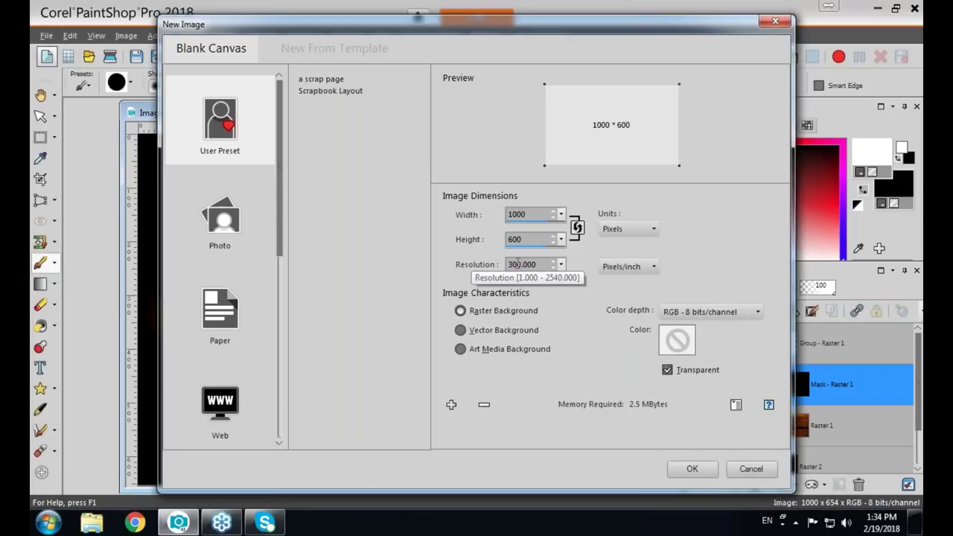
pyautogui.click(517, 264)
pyautogui.click(519, 239)
pyautogui.write('4')
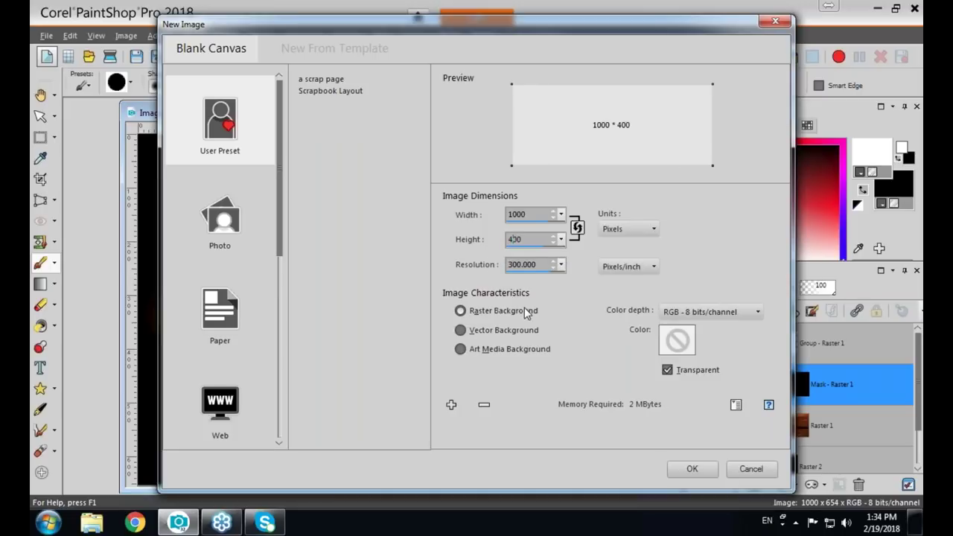
pyautogui.click(510, 214)
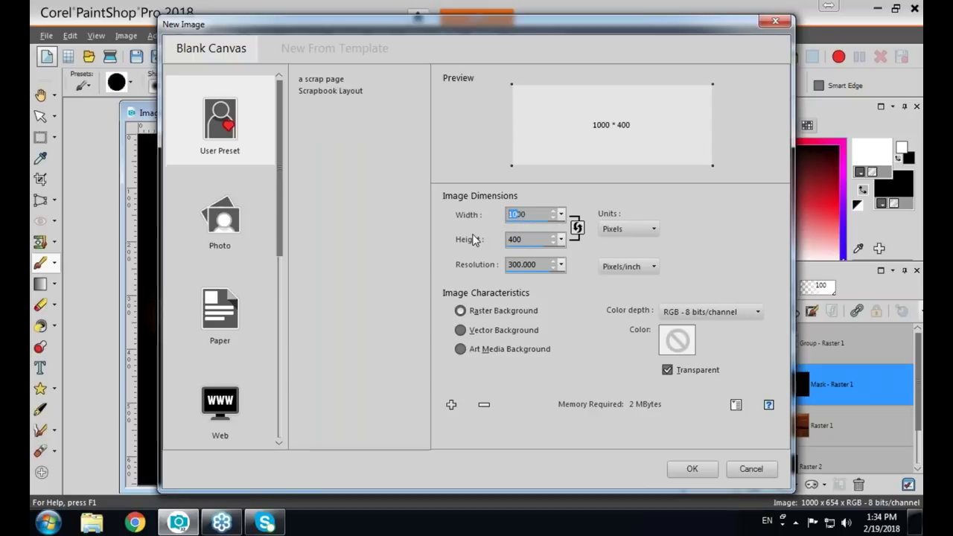
pyautogui.write('8')
pyautogui.press('Tab')
pyautogui.write('340')
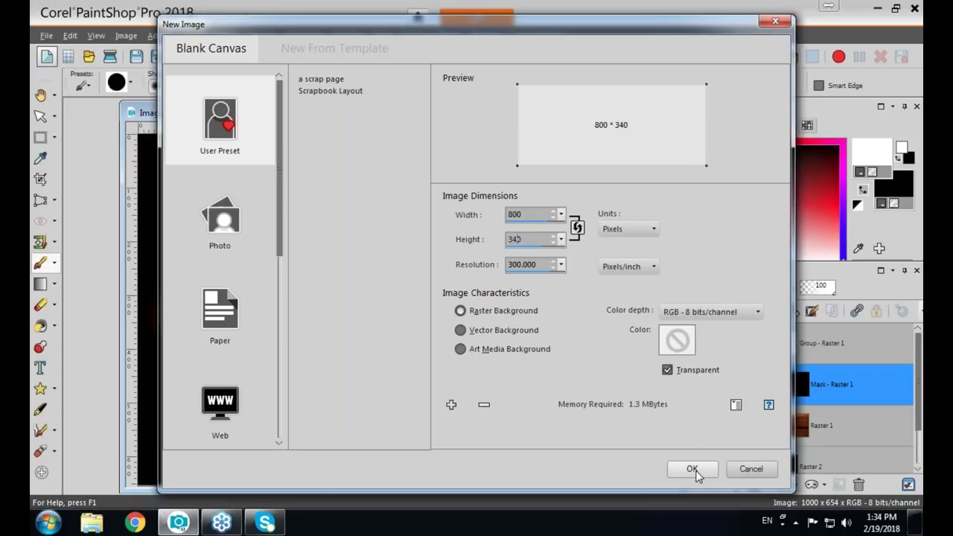
pyautogui.click(693, 469)
pyautogui.moveTo(490, 181); pyautogui.dragTo(472, 167)
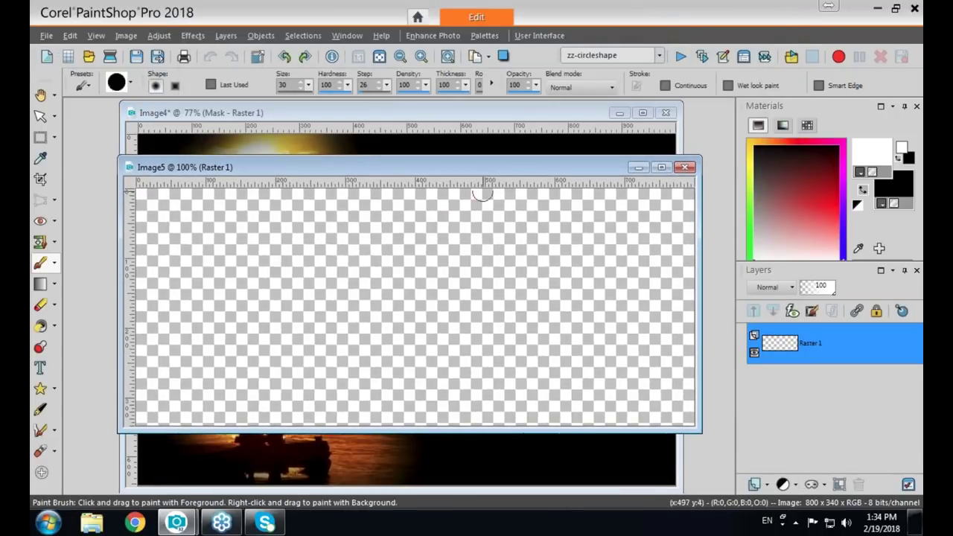
# - Add a Hide All mask layer to the new image's empty raster layer
pyautogui.click(823, 485)
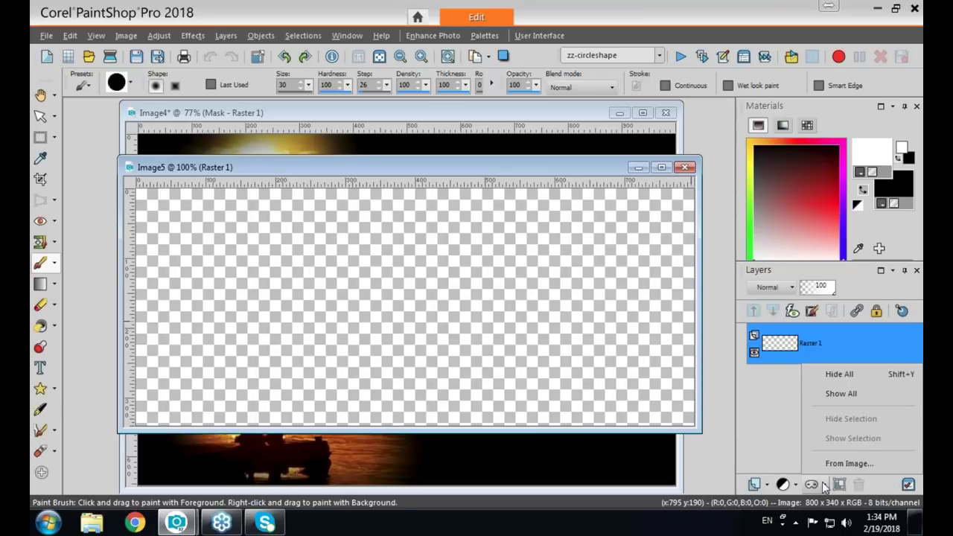
pyautogui.click(823, 375)
pyautogui.moveTo(787, 394)
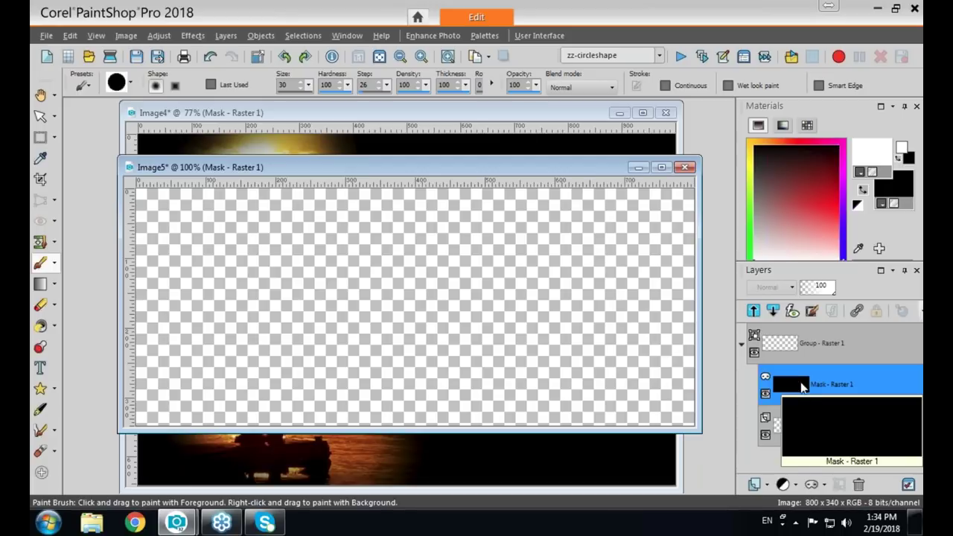
# - Set the foreground material to the cass-Black-white gradient with an angle of 90
pyautogui.click(863, 179)
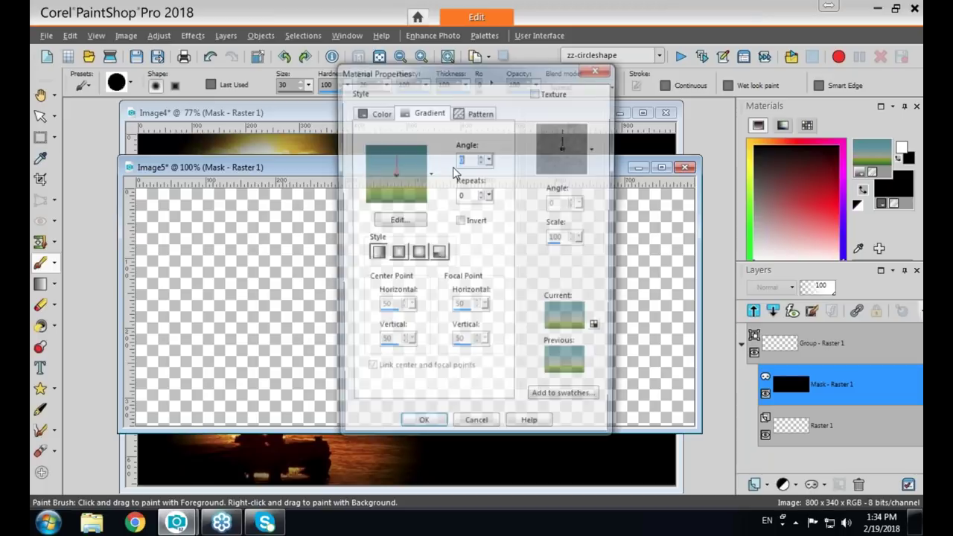
pyautogui.click(430, 174)
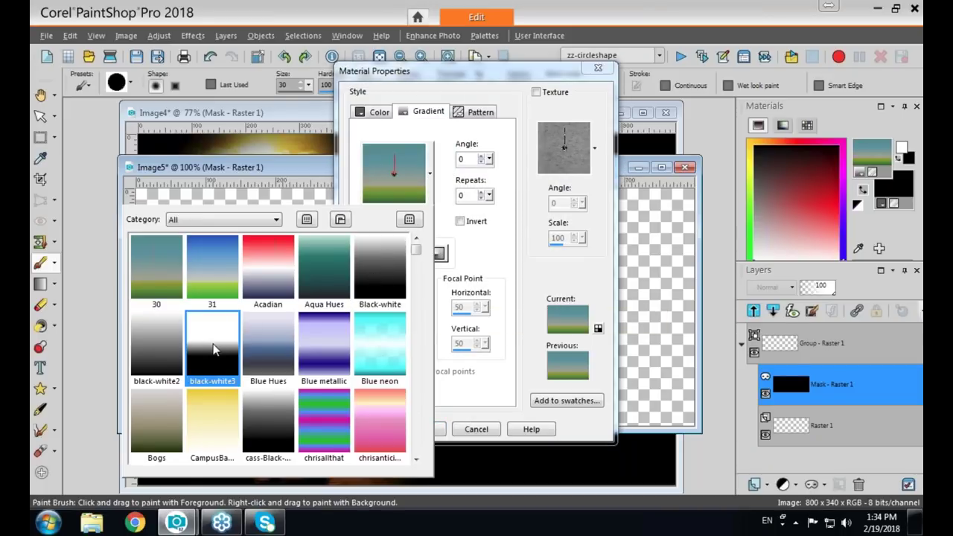
pyautogui.click(267, 420)
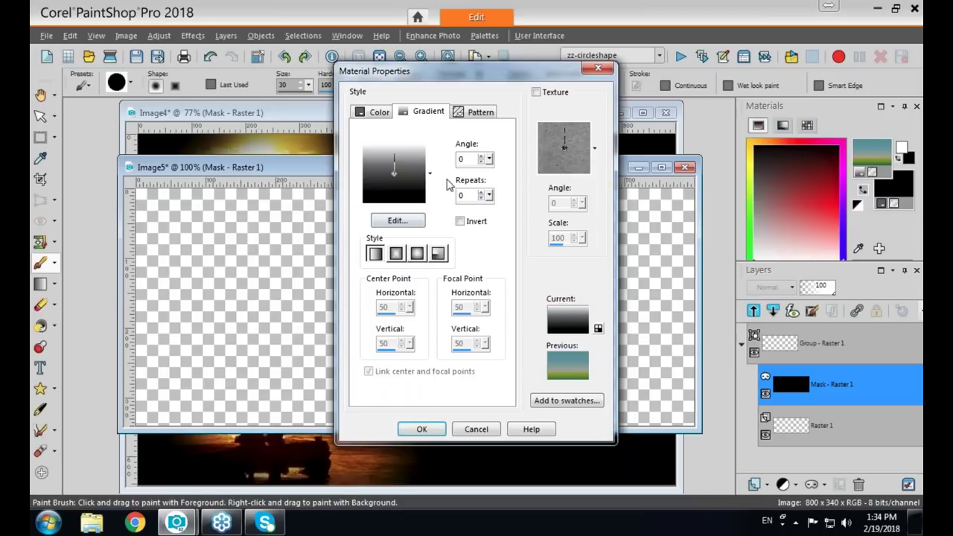
pyautogui.click(464, 161)
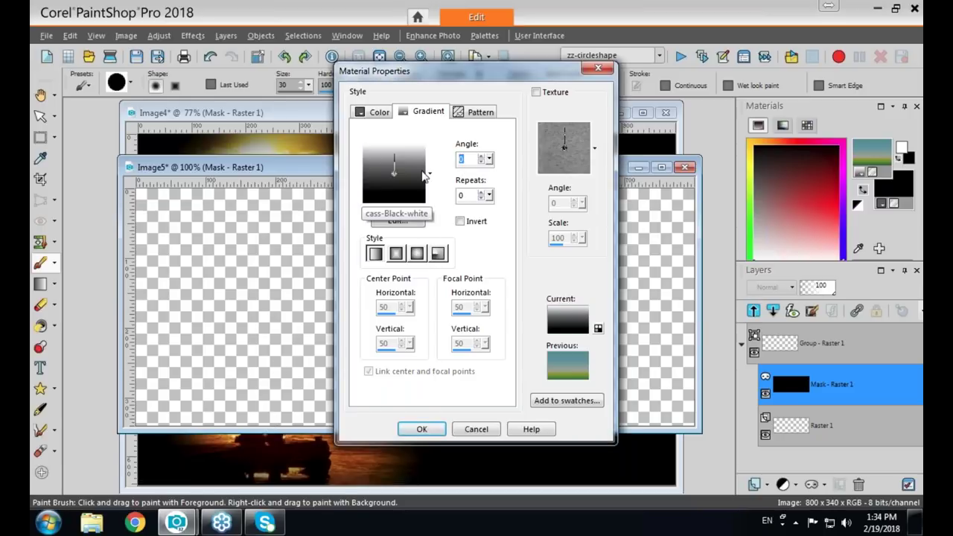
pyautogui.write('90')
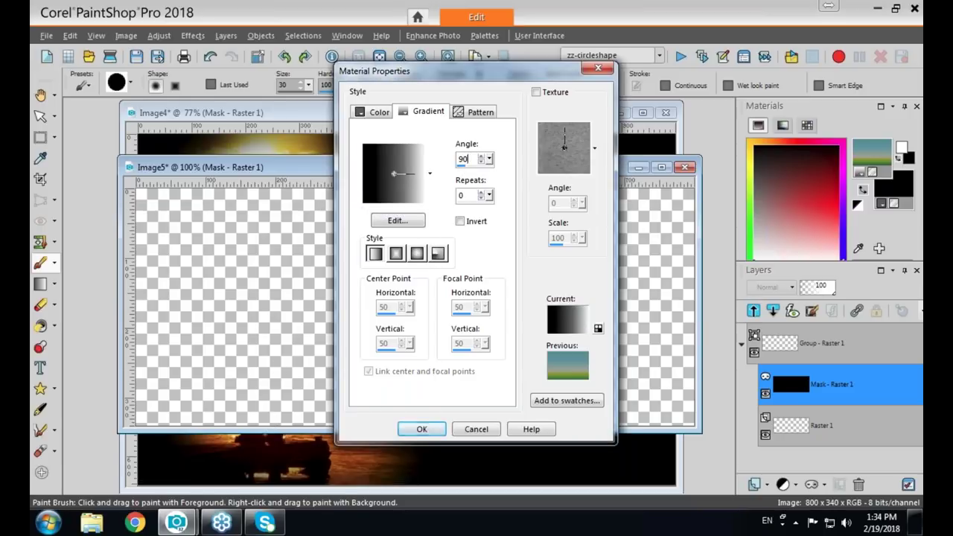
pyautogui.click(422, 429)
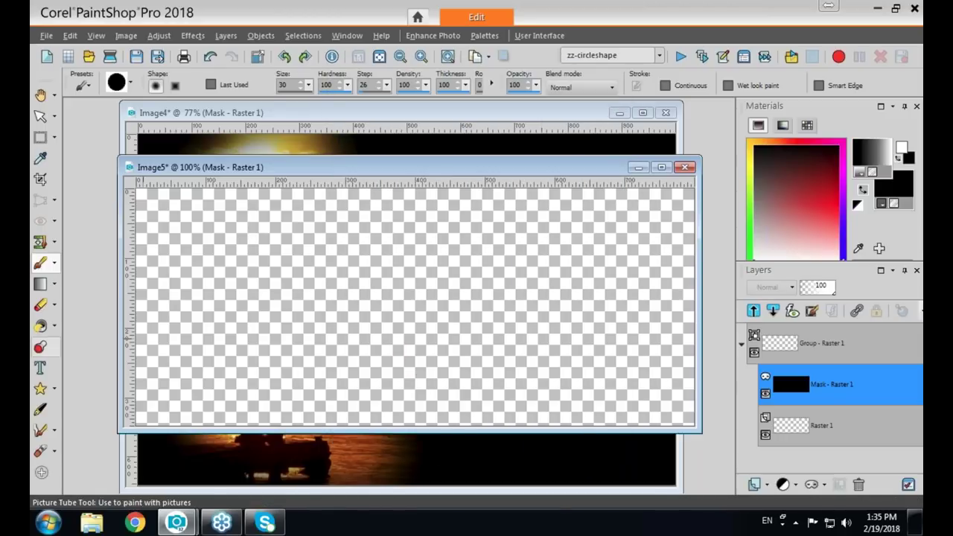
# - Flood-fill the new image's mask layer with the black-to-white foreground gradient
pyautogui.click(40, 325)
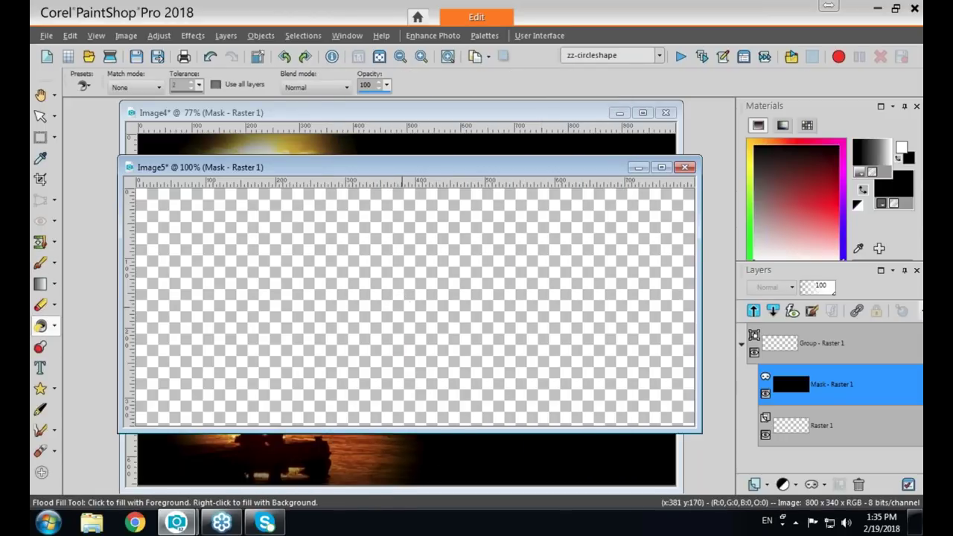
pyautogui.click(411, 317)
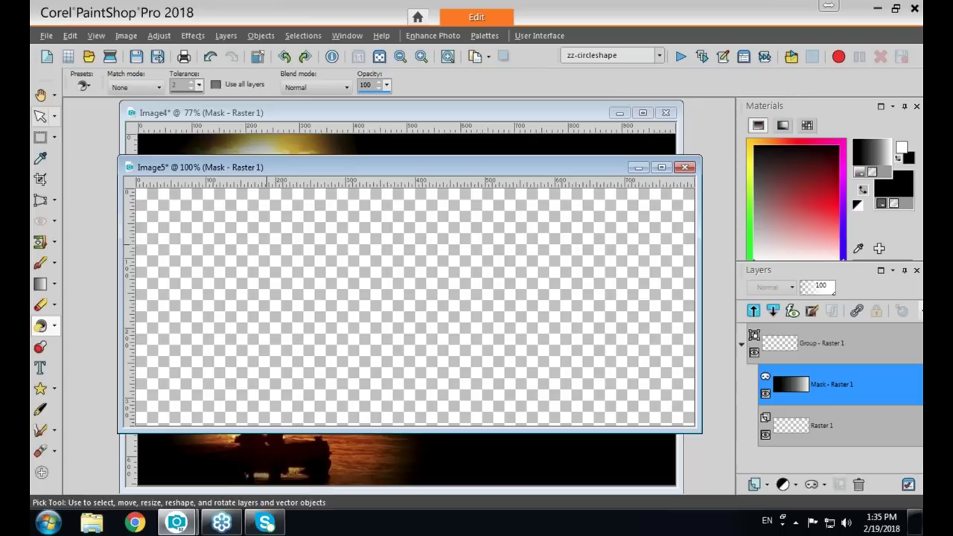
pyautogui.moveTo(299, 166); pyautogui.dragTo(291, 152)
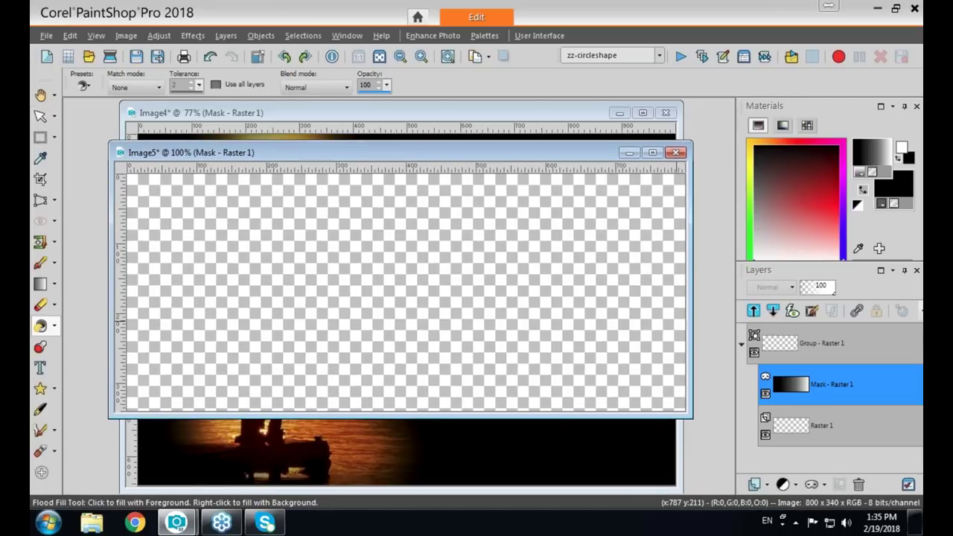
# - Copy the fisherman photo layer from Image4 into Image5's mask group, just above the empty raster layer
pyautogui.click(421, 113)
pyautogui.click(800, 424)
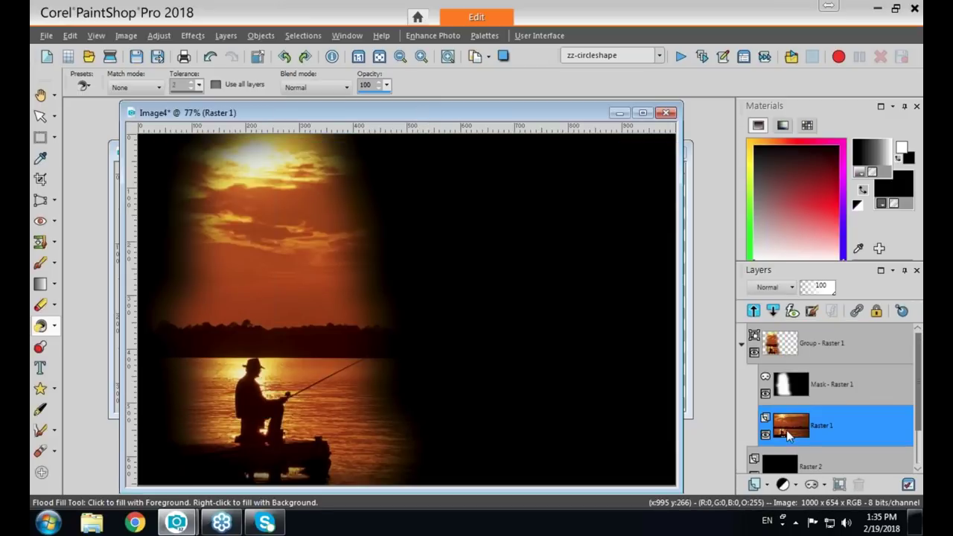
pyautogui.moveTo(798, 437)
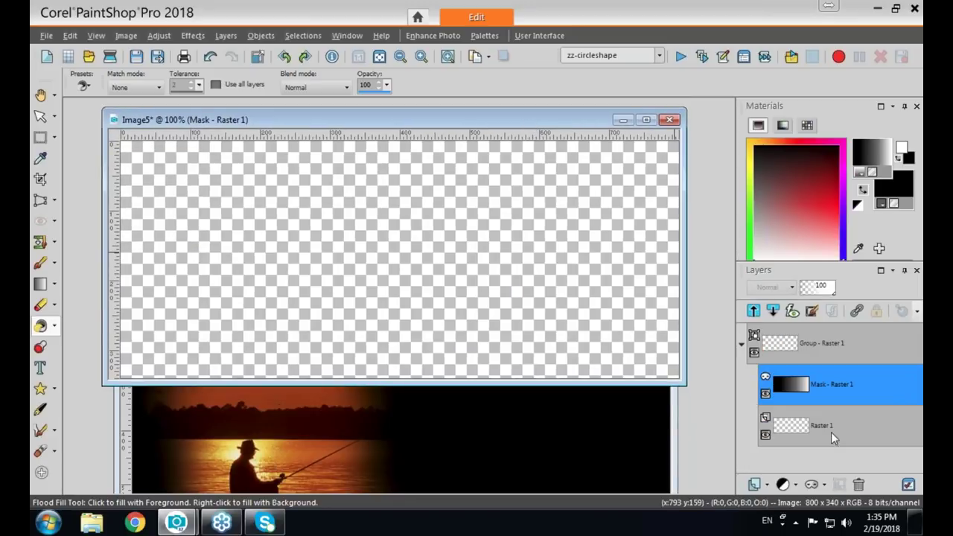
pyautogui.click(791, 429)
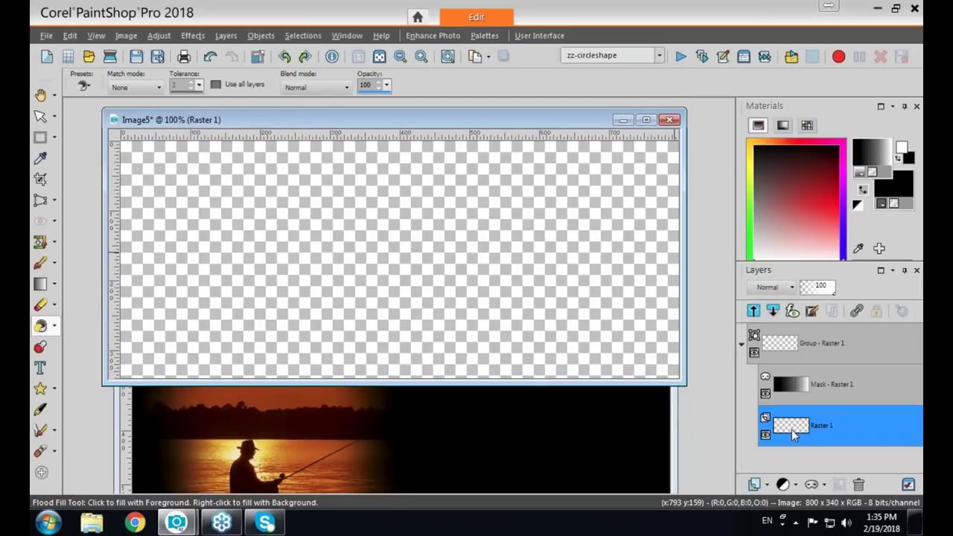
pyautogui.hotkey('ctrl', 'l')
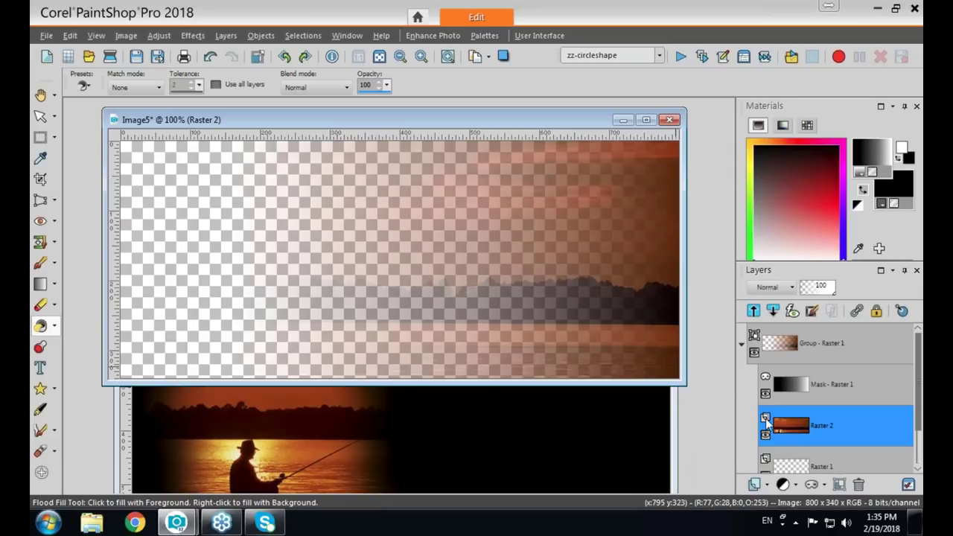
# - Move the copied photo layer up to about -93, -287 and mirror it horizontally so the fisherman shows in the revealed area
pyautogui.click(40, 117)
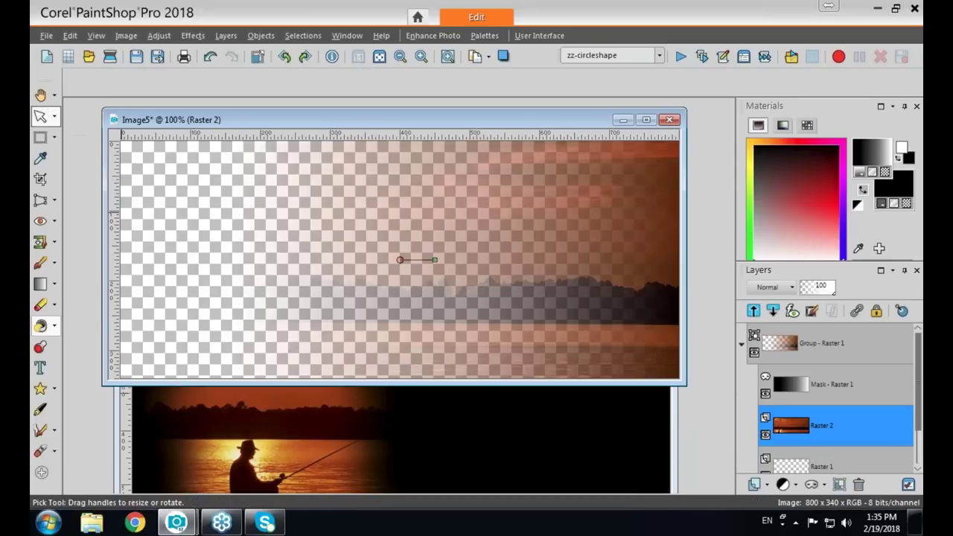
pyautogui.moveTo(400, 259); pyautogui.dragTo(404, 170)
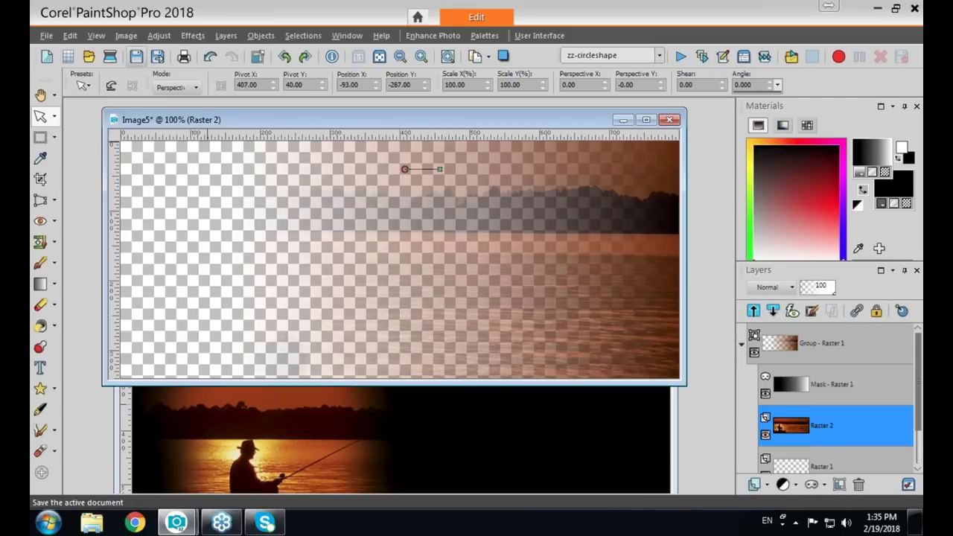
pyautogui.click(126, 36)
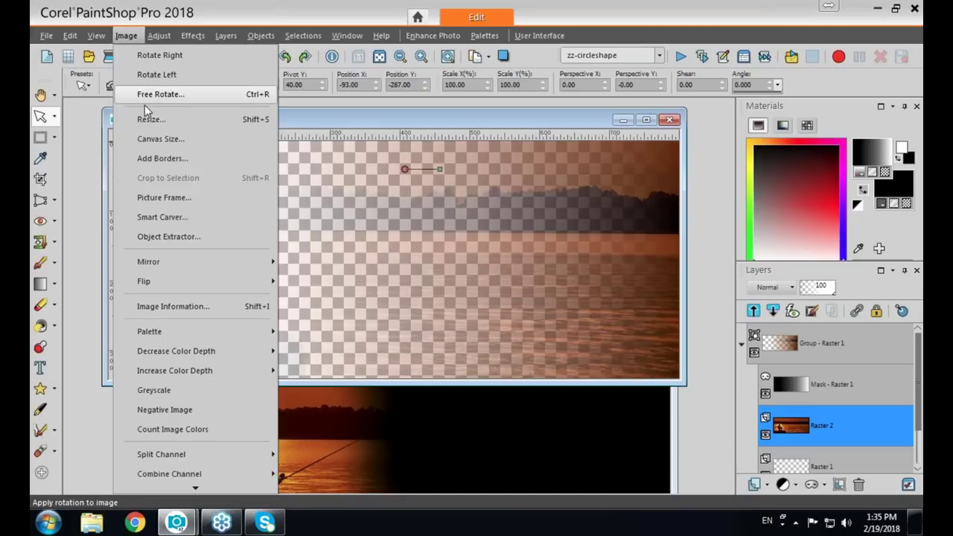
pyautogui.moveTo(142, 262)
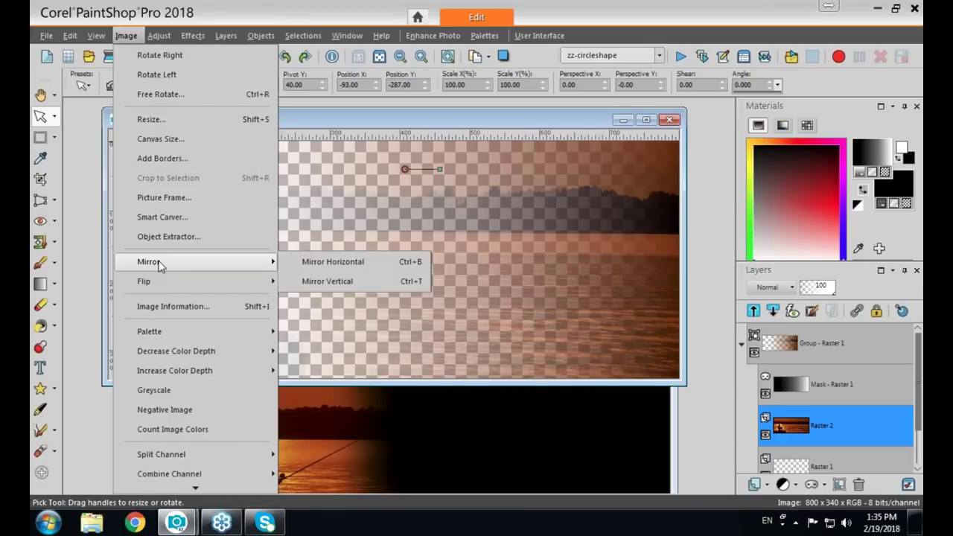
pyautogui.click(336, 267)
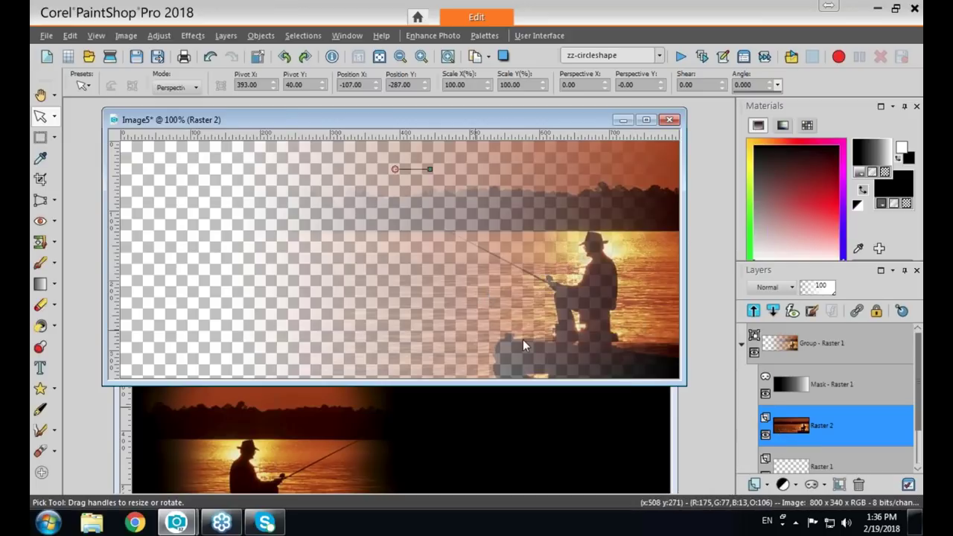
pyautogui.scroll(-1, 920, 416)
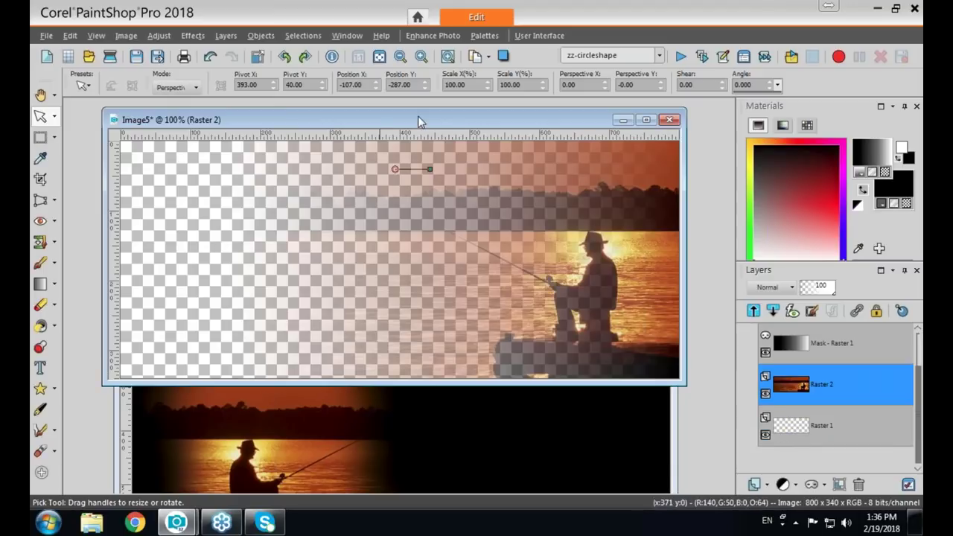
pyautogui.moveTo(427, 125)
pyautogui.mouseDown()
pyautogui.moveTo(400, 232)
pyautogui.moveTo(435, 126)
pyautogui.mouseUp()
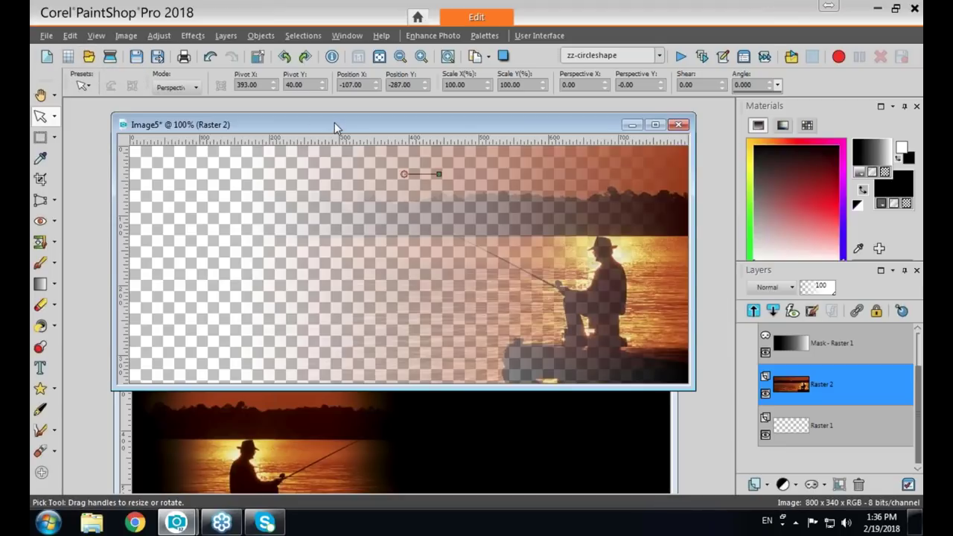
pyautogui.moveTo(335, 124); pyautogui.dragTo(328, 124)
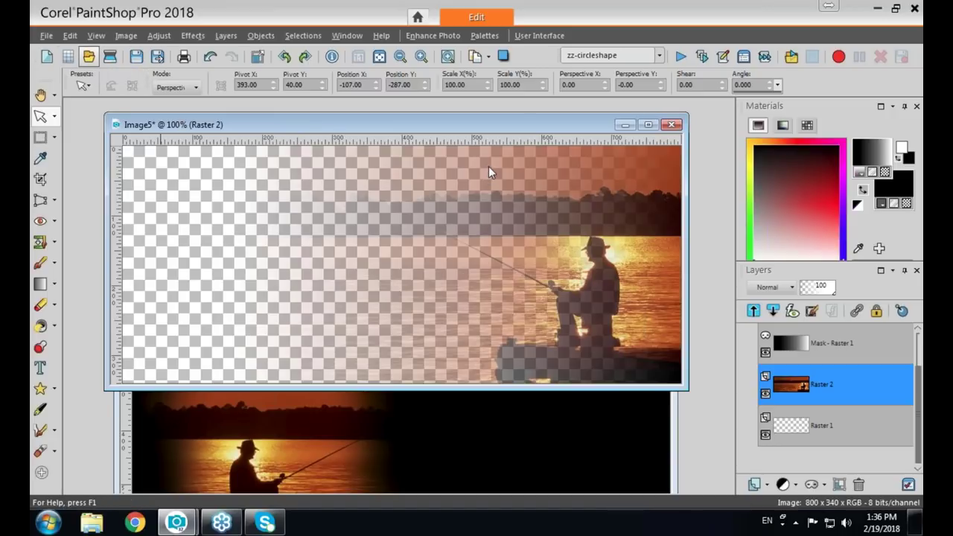
# - Open the balloon photo CGS33811.jpg from the Sunsets folder of Ultimate X6 Backgrounds
pyautogui.hotkey('ctrl', 'o')
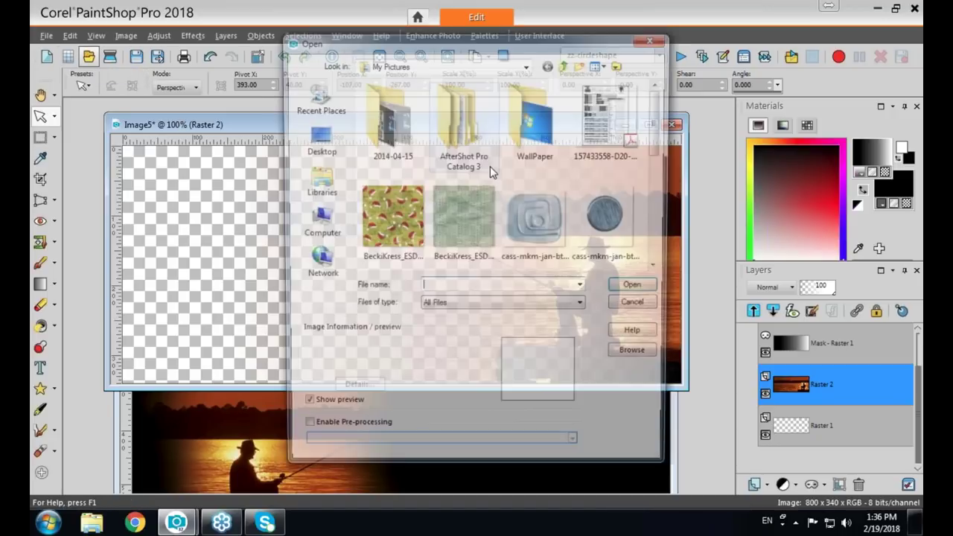
pyautogui.click(527, 65)
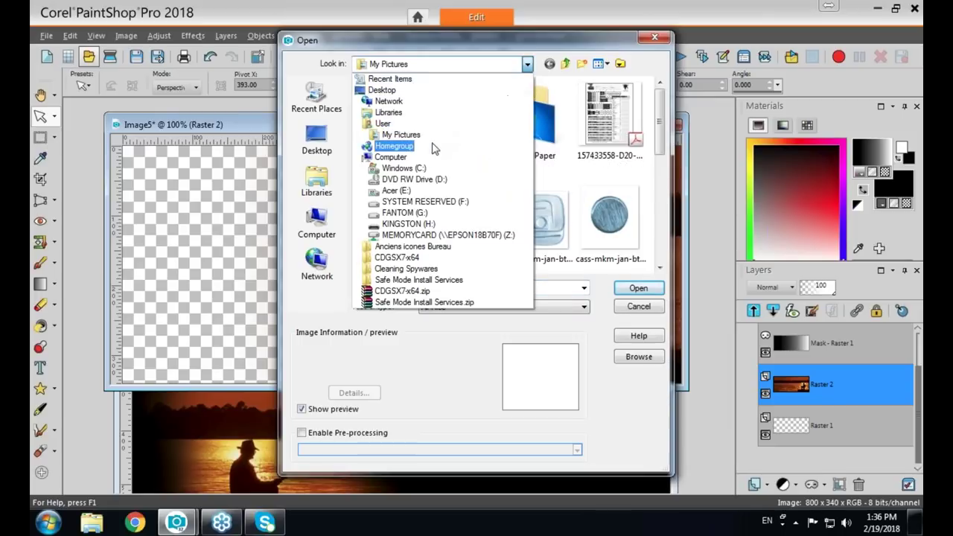
pyautogui.click(427, 120)
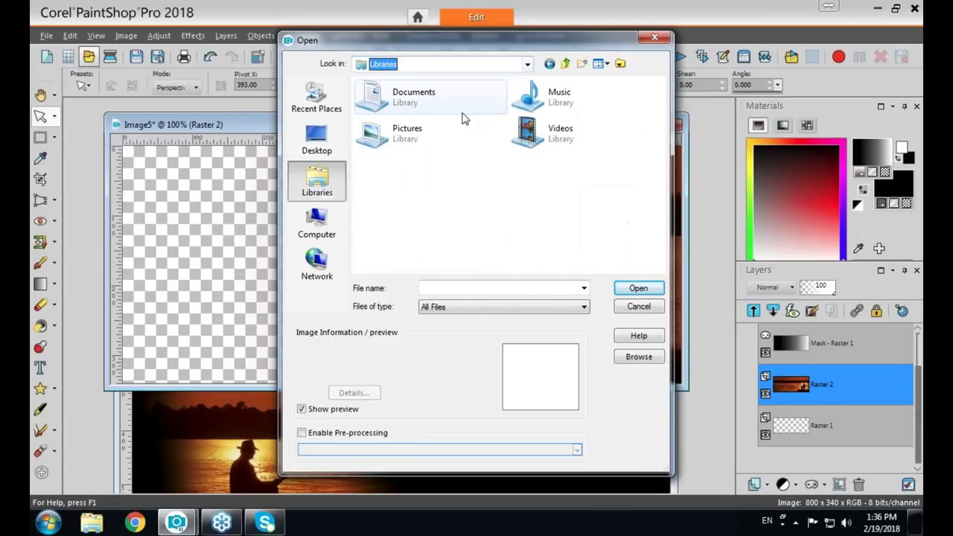
pyautogui.doubleClick(420, 135)
pyautogui.doubleClick(588, 138)
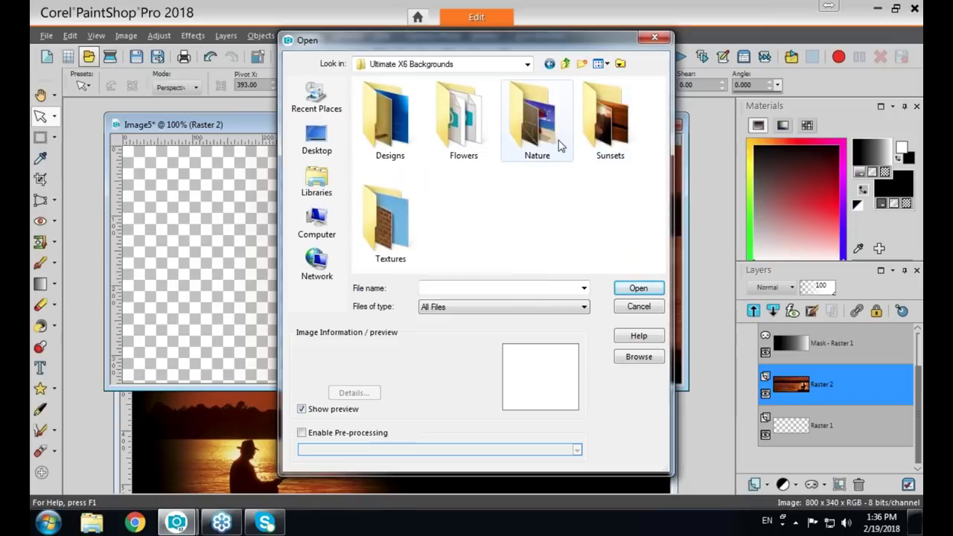
pyautogui.doubleClick(605, 133)
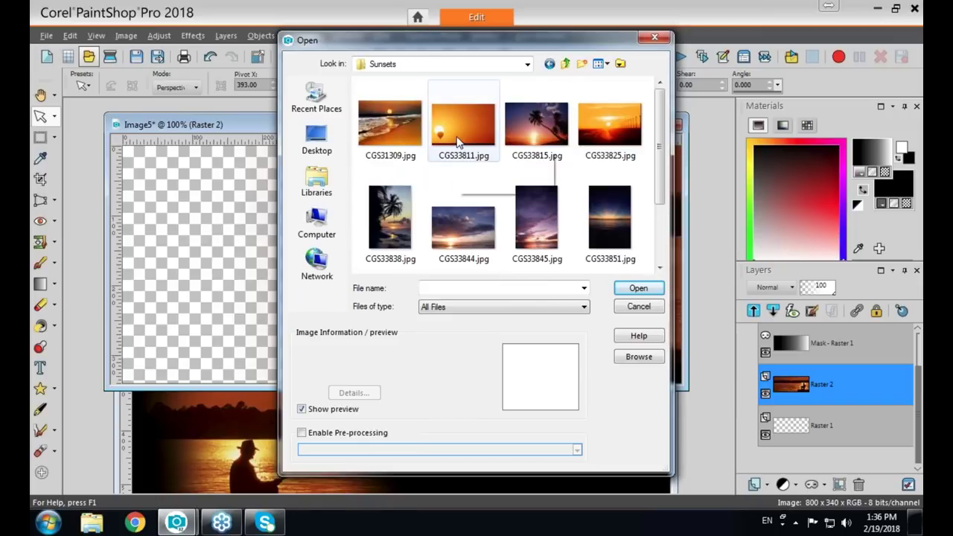
pyautogui.click(457, 143)
pyautogui.press('Return')
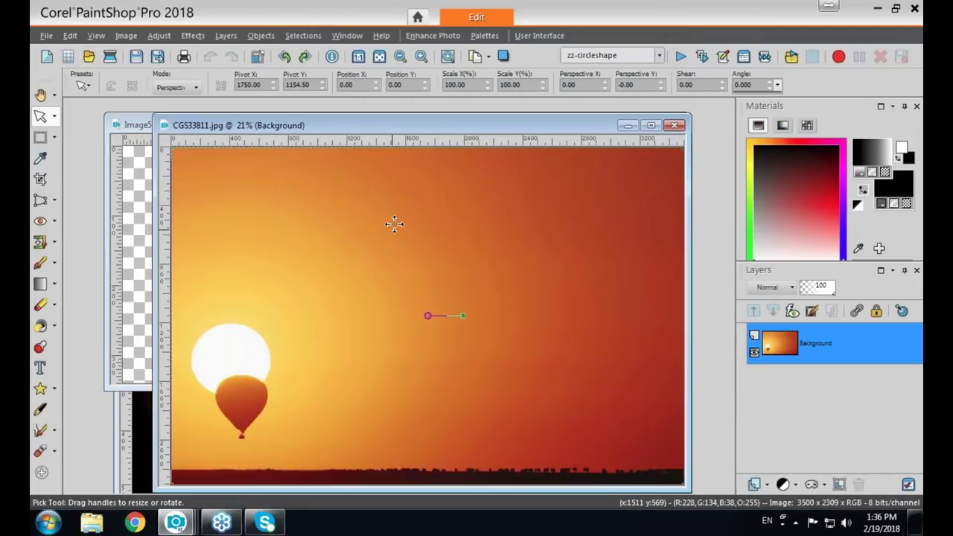
# - Resize the balloon photo to 1000 × 660 pixels
pyautogui.click(129, 37)
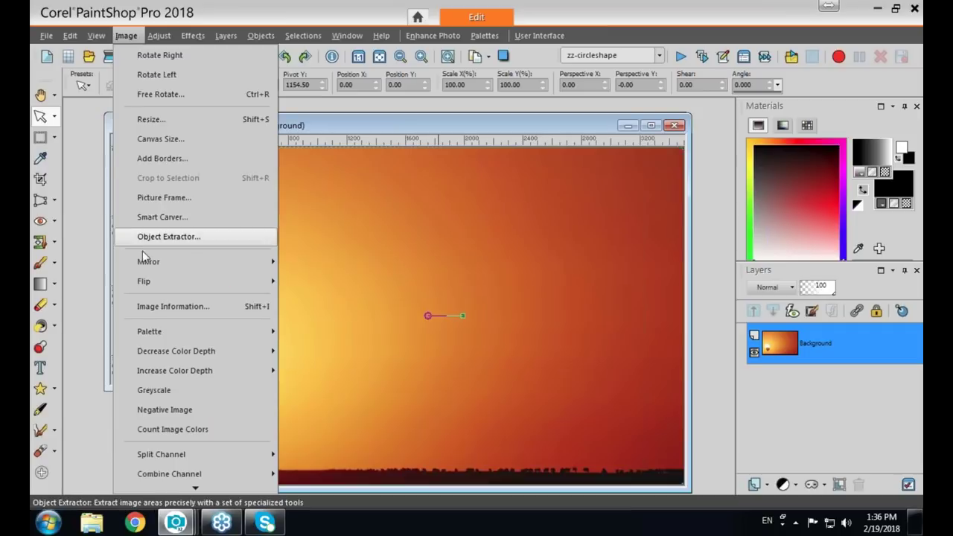
pyautogui.click(157, 126)
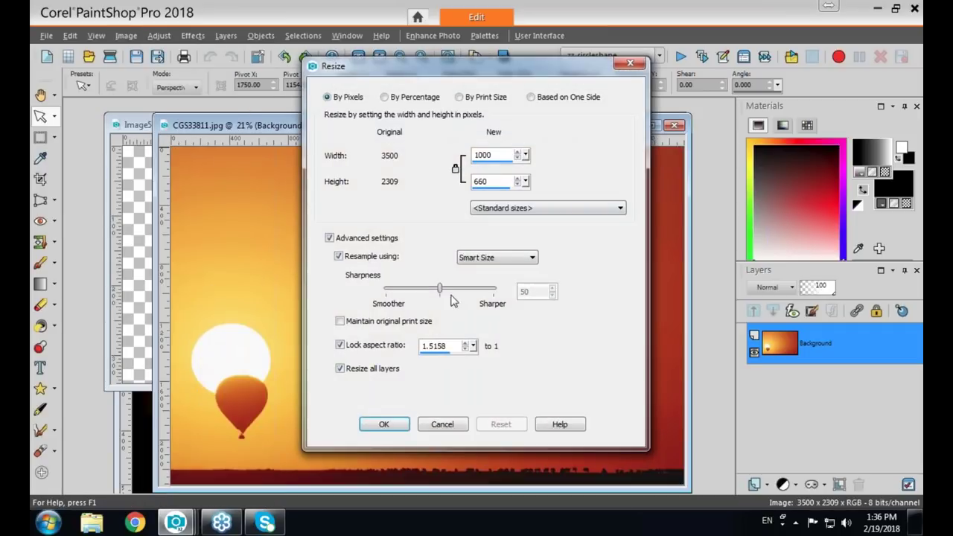
pyautogui.click(384, 425)
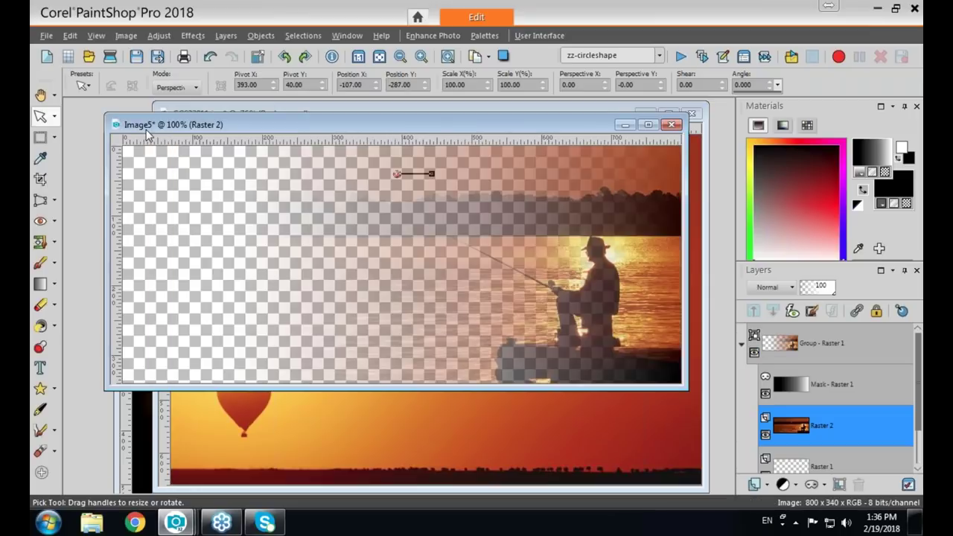
# - Copy the balloon photo into Image5 above the mask group and move it to about -28, -301
pyautogui.click(143, 127)
pyautogui.click(804, 344)
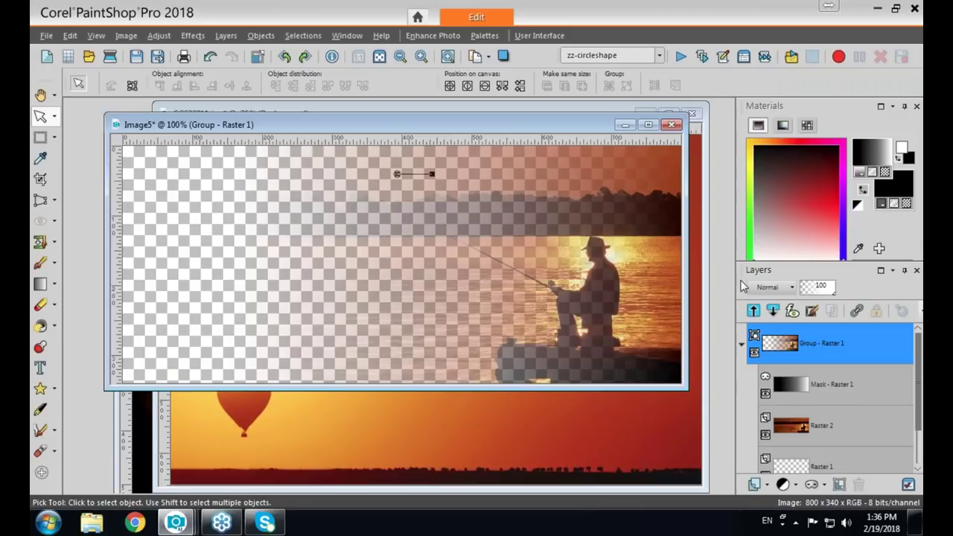
pyautogui.hotkey('ctrl', 'v')
pyautogui.moveTo(405, 262); pyautogui.dragTo(460, 172)
# - Collapse the mask group and move the balloon photo layer below it
pyautogui.click(741, 386)
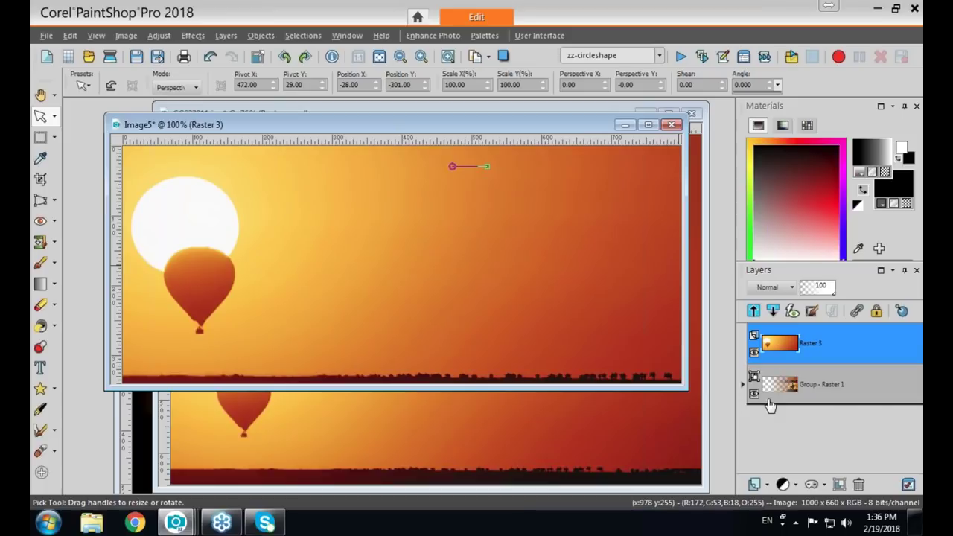
pyautogui.hotkey('ctrl', 'pagedown')
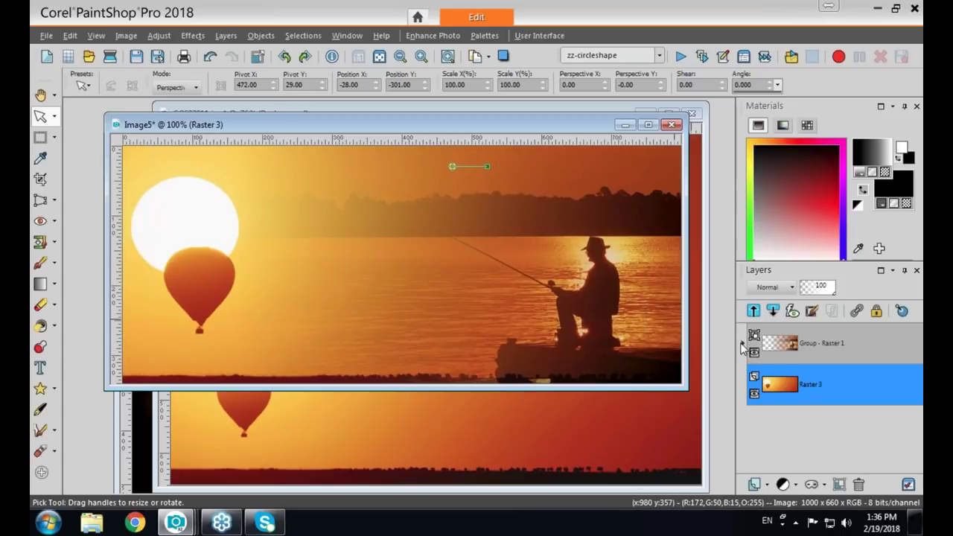
pyautogui.moveTo(796, 354)
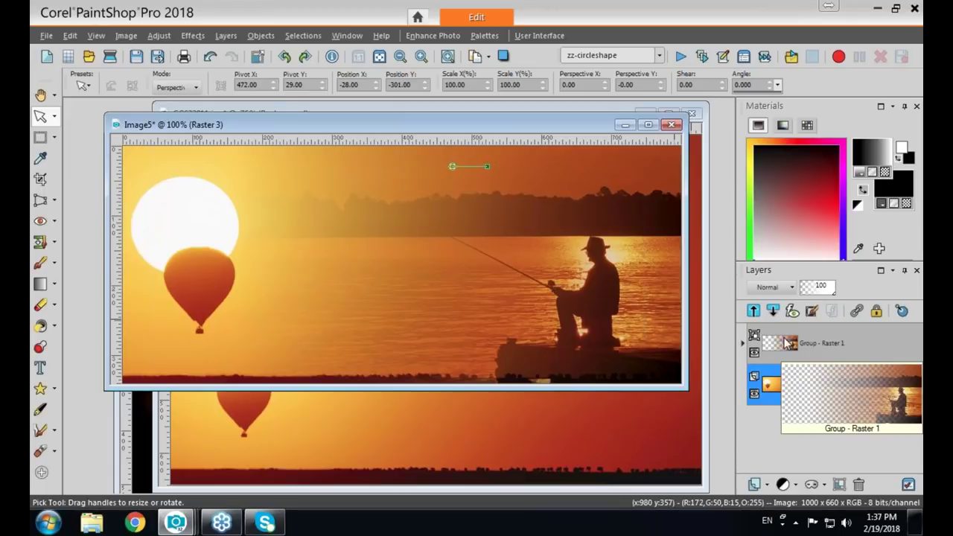
pyautogui.click(742, 343)
pyautogui.click(742, 343)
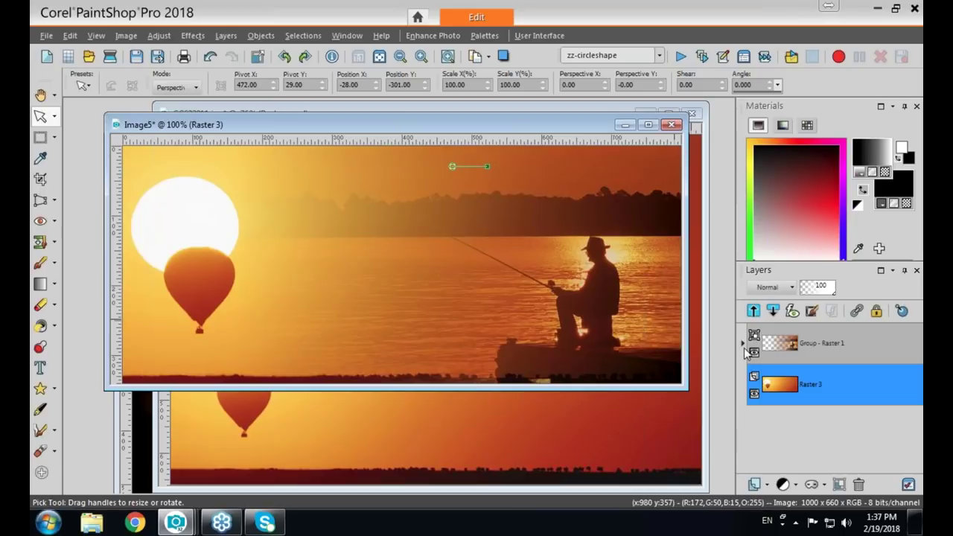
pyautogui.moveTo(775, 396)
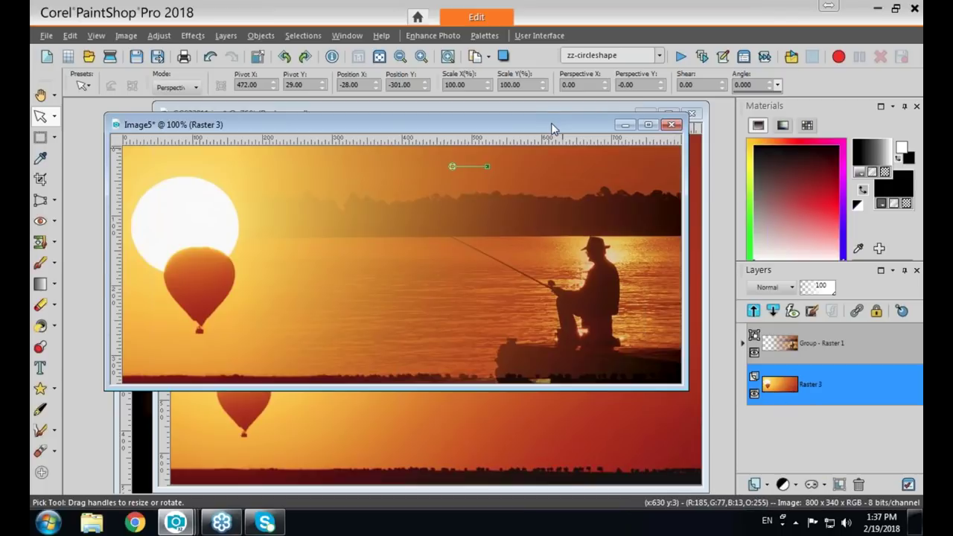
pyautogui.moveTo(550, 123); pyautogui.dragTo(554, 121)
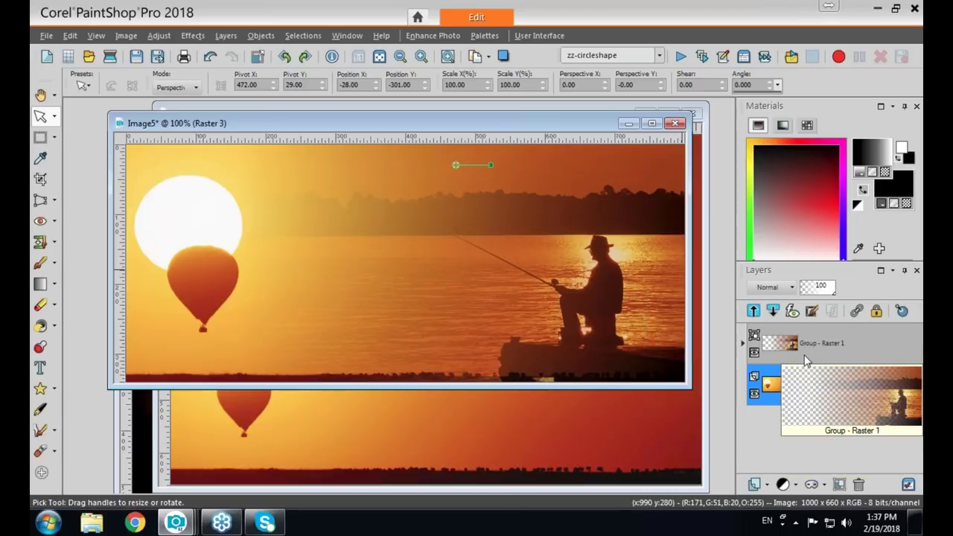
pyautogui.moveTo(782, 394)
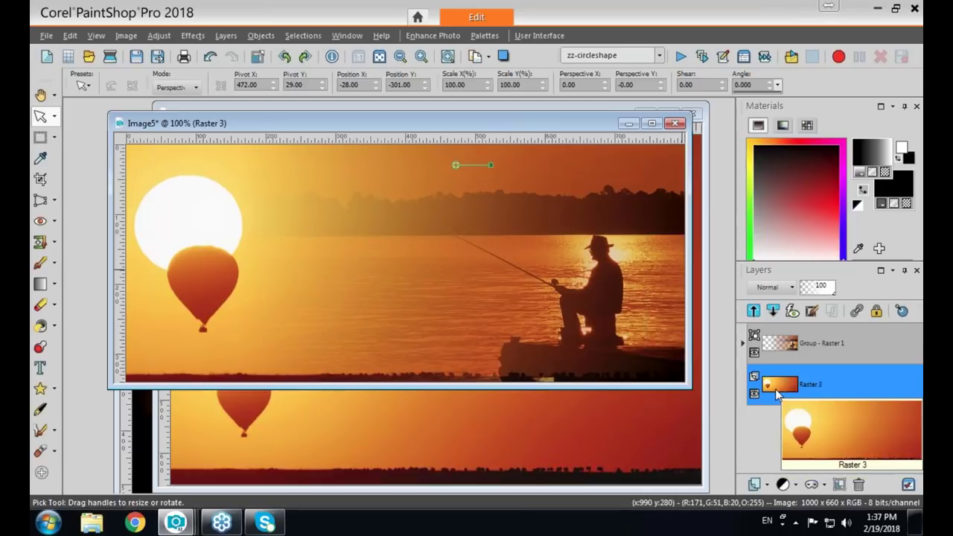
# - Open the mountain lake photo CGS33893.jpg from the Sunsets folder and resize it to 1000 × 500 pixels
pyautogui.click(88, 56)
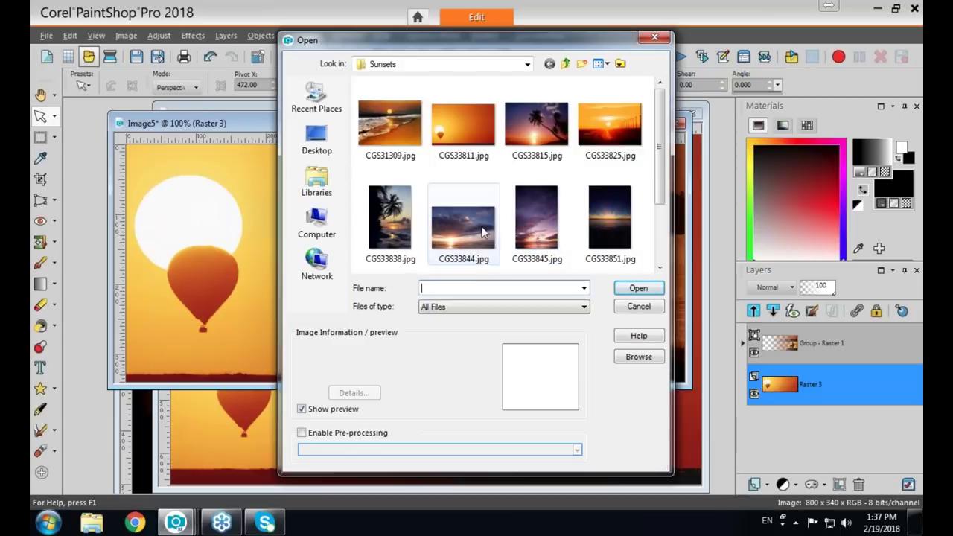
pyautogui.moveTo(654, 190); pyautogui.dragTo(660, 252)
pyautogui.doubleClick(536, 238)
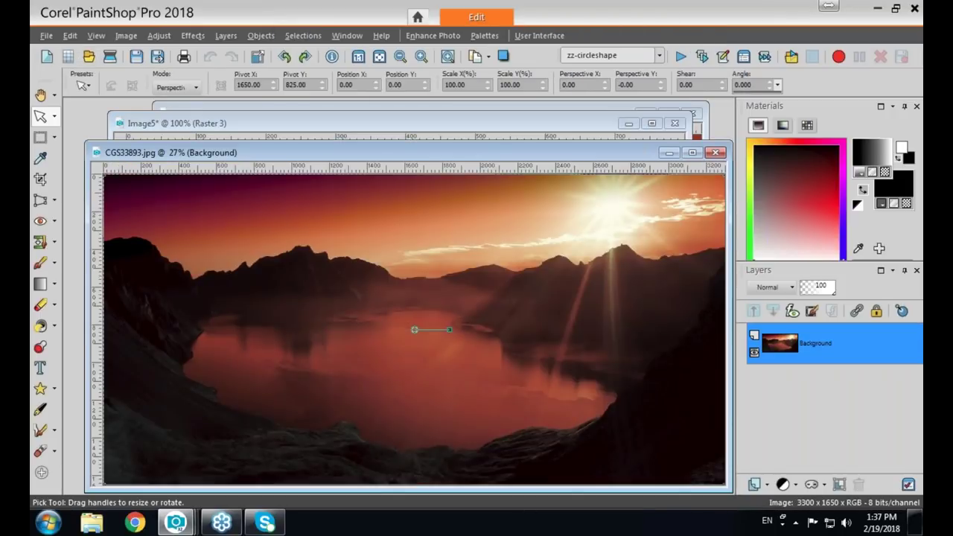
pyautogui.click(128, 36)
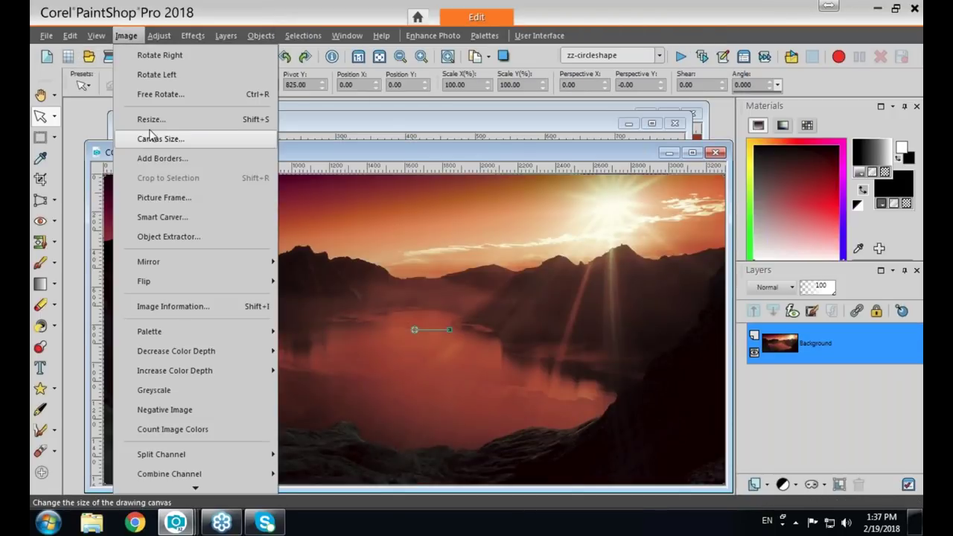
pyautogui.click(152, 120)
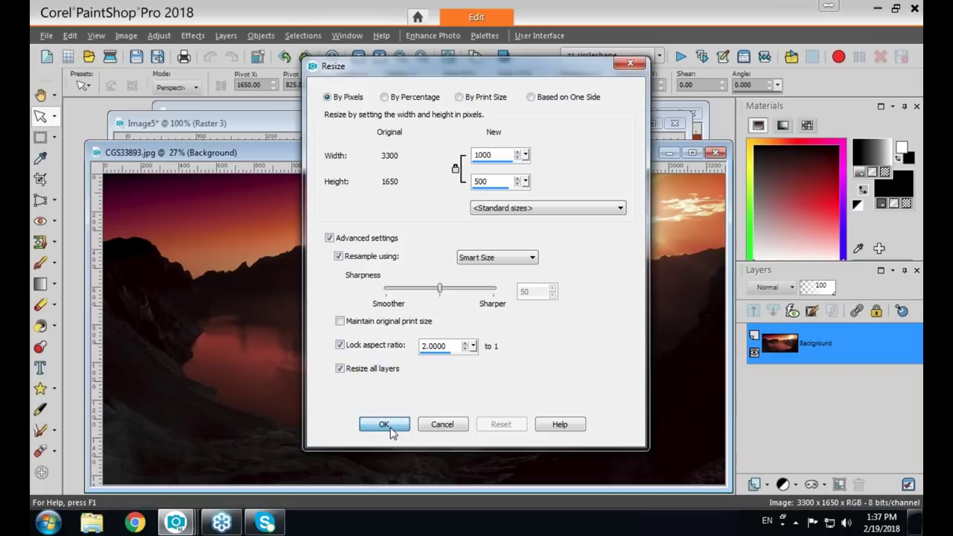
pyautogui.click(384, 424)
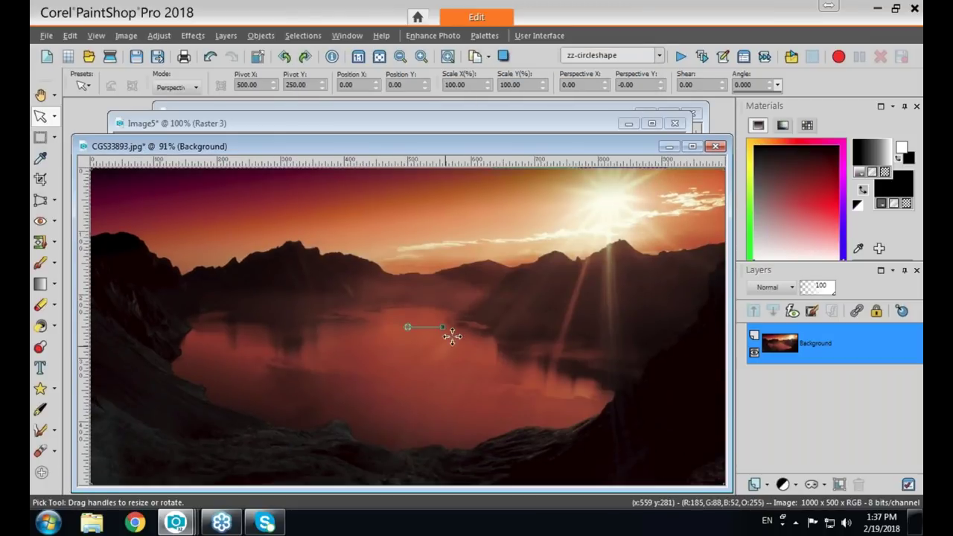
# - Copy the mountain lake photo into Image5 just above the balloon layer and flip it horizontally
pyautogui.click(589, 126)
pyautogui.moveTo(767, 394)
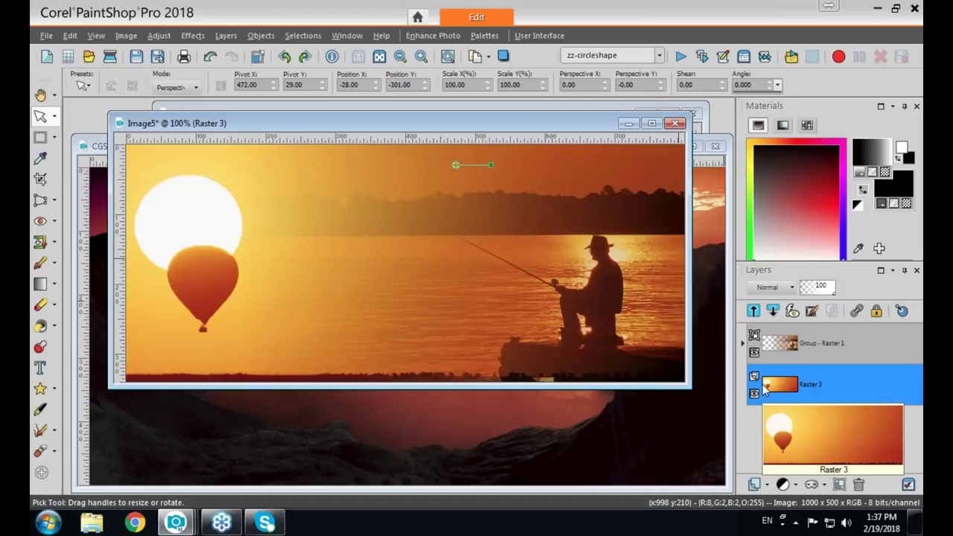
pyautogui.hotkey('ctrl', 'l')
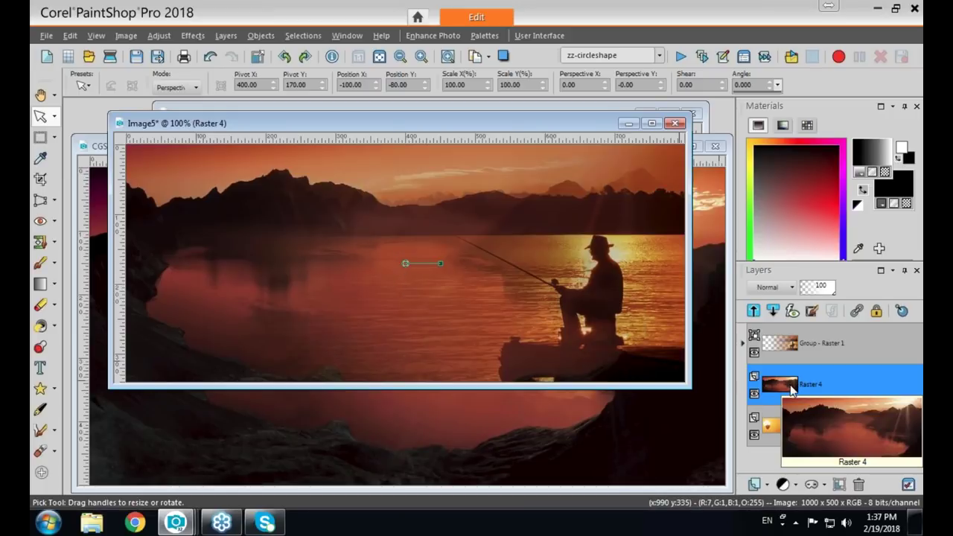
pyautogui.click(126, 35)
pyautogui.moveTo(158, 283)
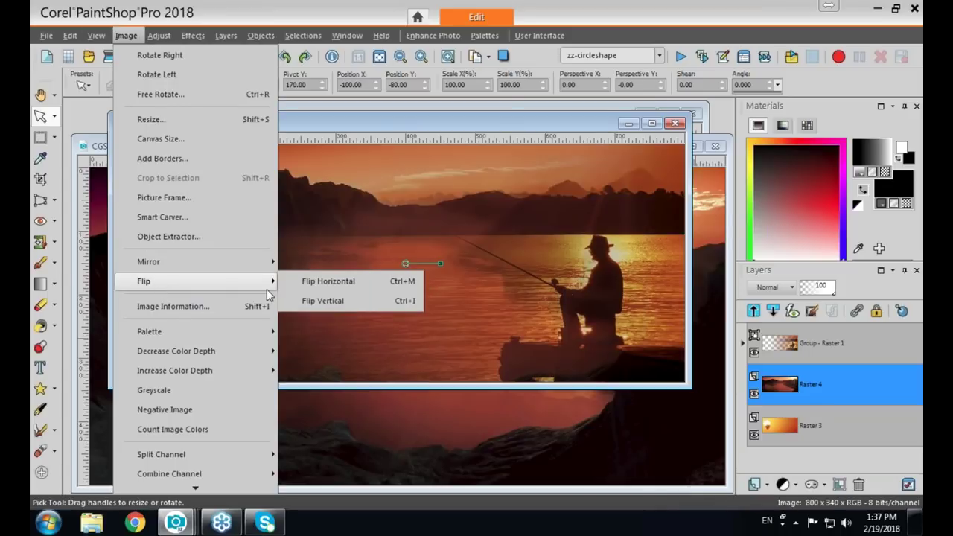
pyautogui.click(315, 285)
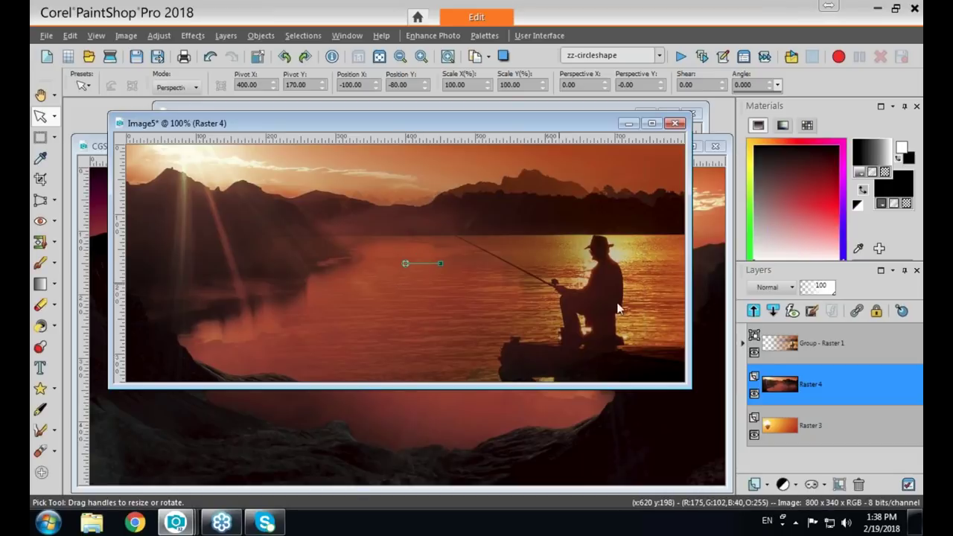
# - Select the fisherman photo layer inside the mask group and move it to about -27, -295
pyautogui.click(745, 343)
pyautogui.click(743, 345)
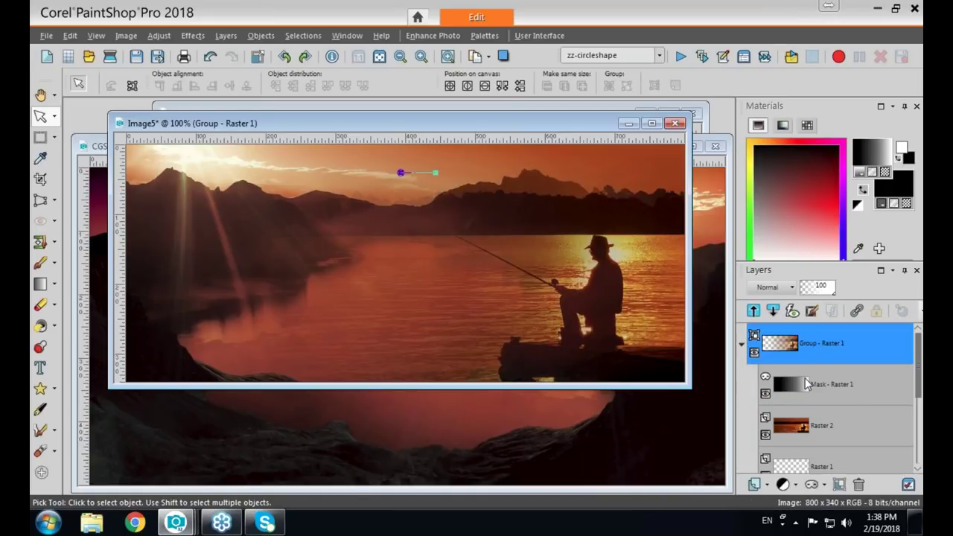
pyautogui.moveTo(918, 372); pyautogui.dragTo(917, 395)
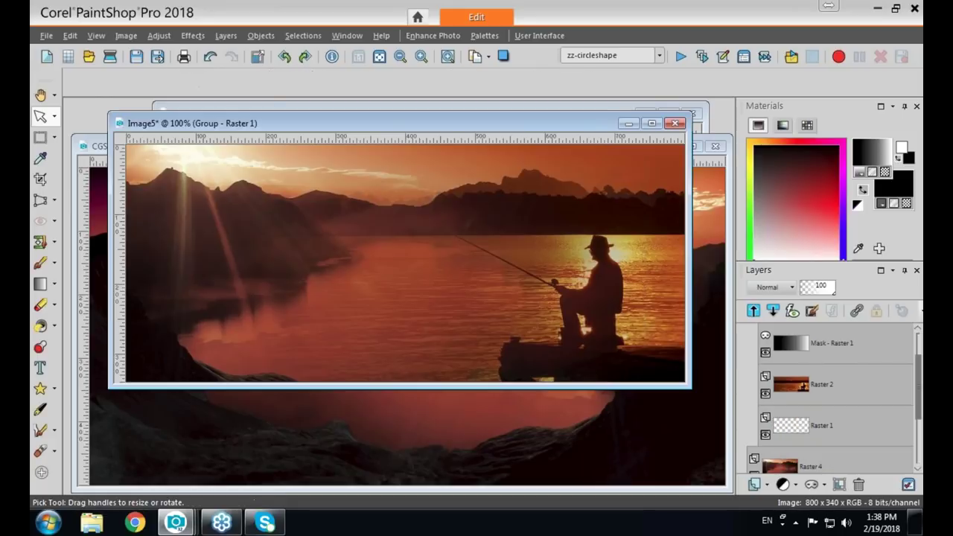
pyautogui.click(793, 387)
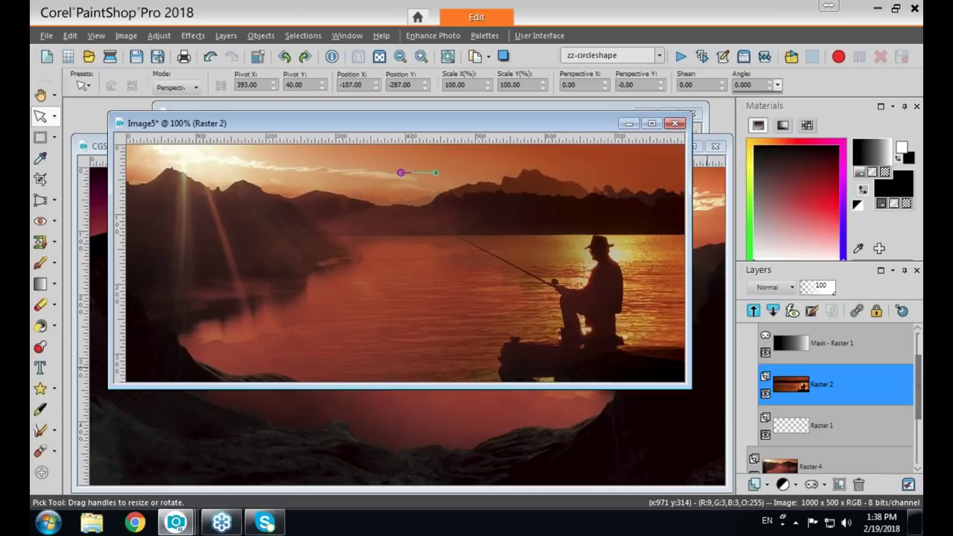
pyautogui.moveTo(403, 172); pyautogui.dragTo(455, 173)
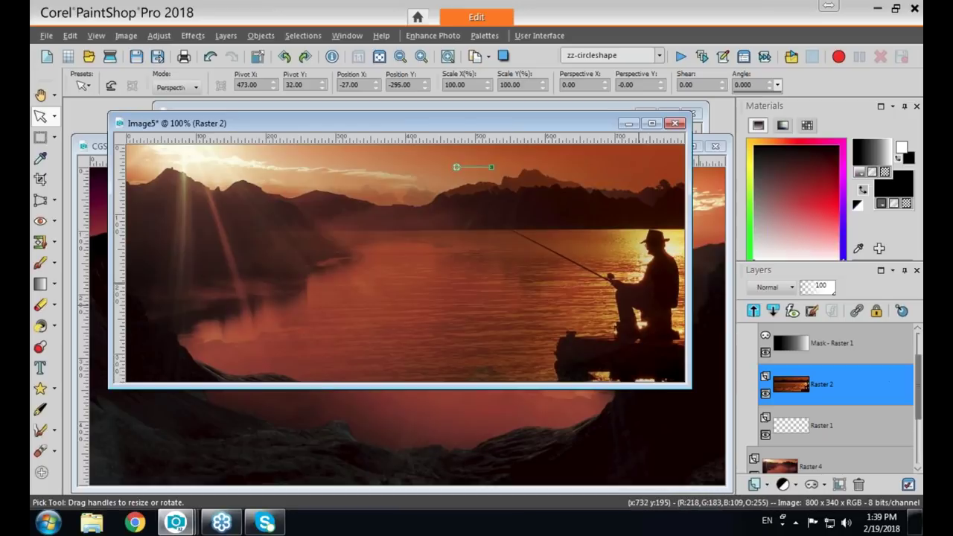
# - Scale the gradient mask layer to about 51% of its width and move it to horizontal position 237
pyautogui.click(792, 343)
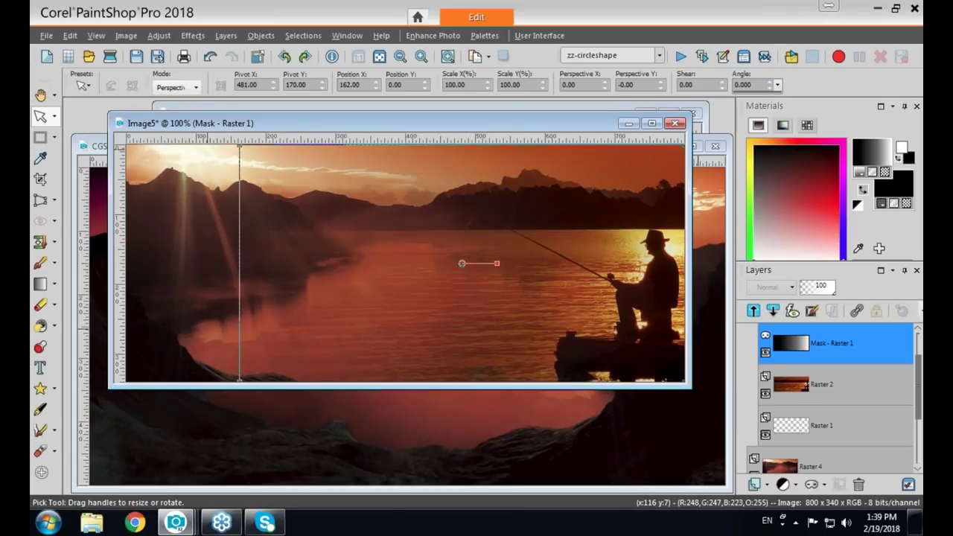
pyautogui.click(196, 87)
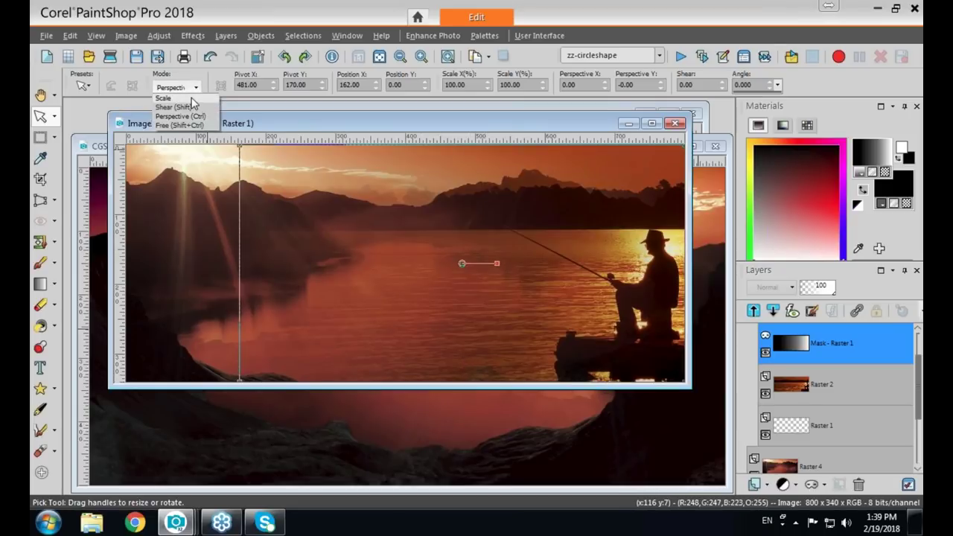
pyautogui.click(191, 98)
pyautogui.moveTo(239, 262); pyautogui.dragTo(456, 268)
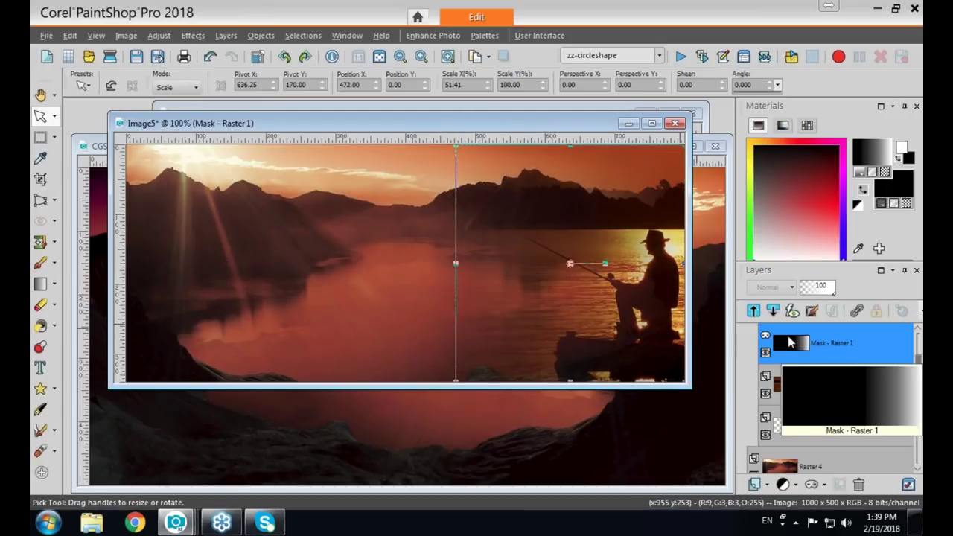
pyautogui.moveTo(568, 261); pyautogui.dragTo(404, 261)
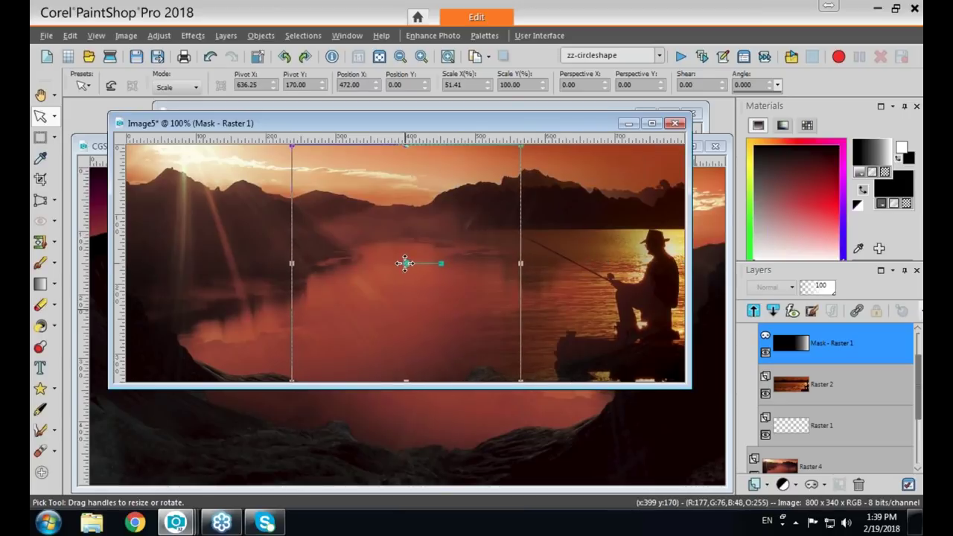
pyautogui.moveTo(793, 349)
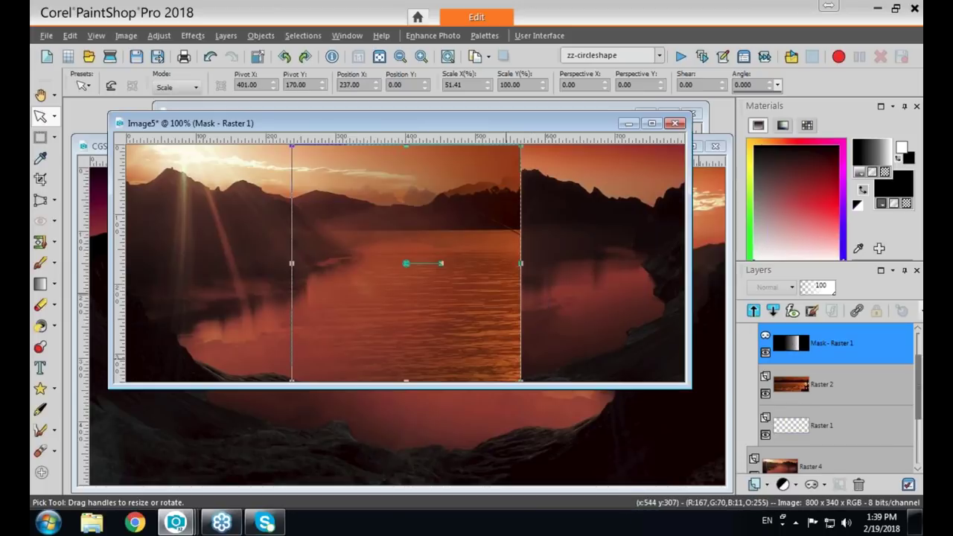
# - Select the black area of the mask to the right of the gradient with a rectangle and flood-fill it with white
pyautogui.moveTo(509, 385); pyautogui.dragTo(509, 463)
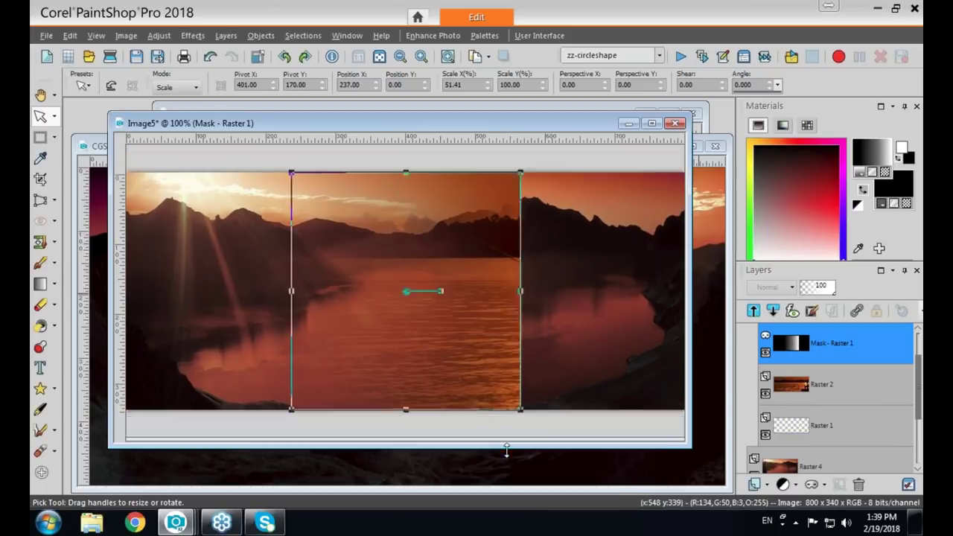
pyautogui.click(40, 136)
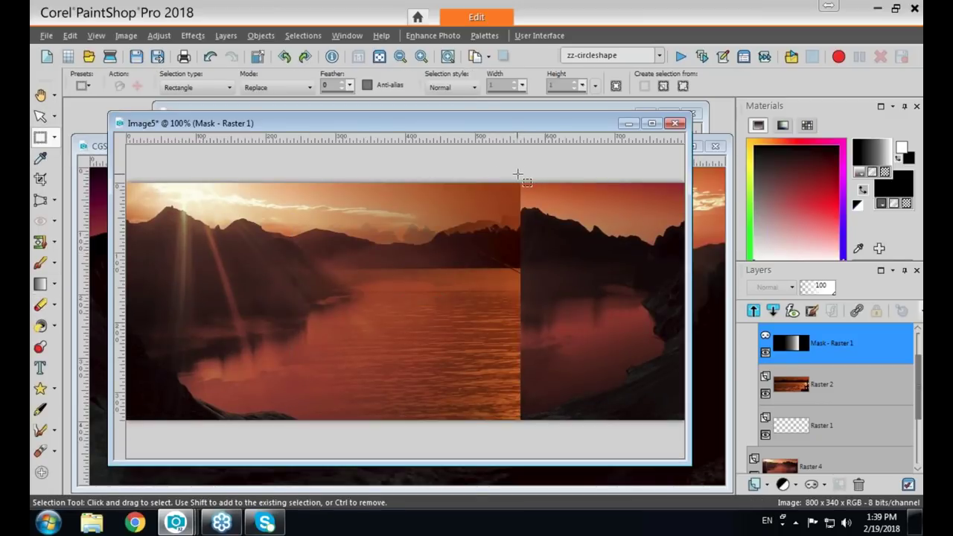
pyautogui.moveTo(519, 173); pyautogui.dragTo(695, 445)
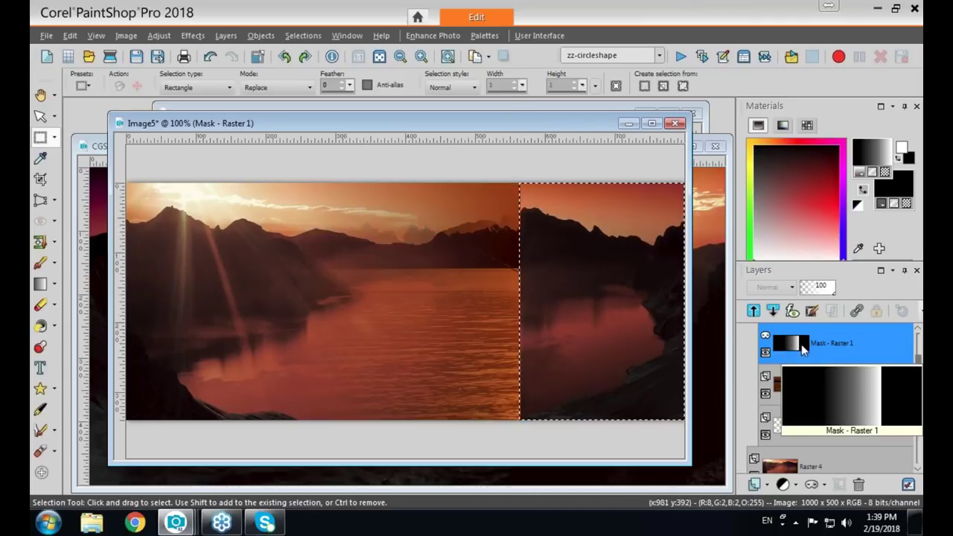
pyautogui.click(856, 207)
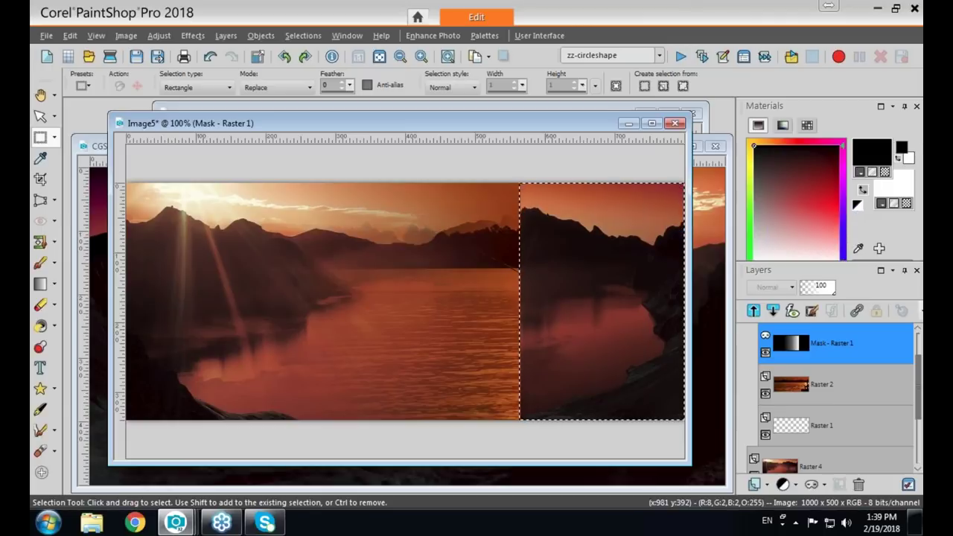
pyautogui.click(863, 189)
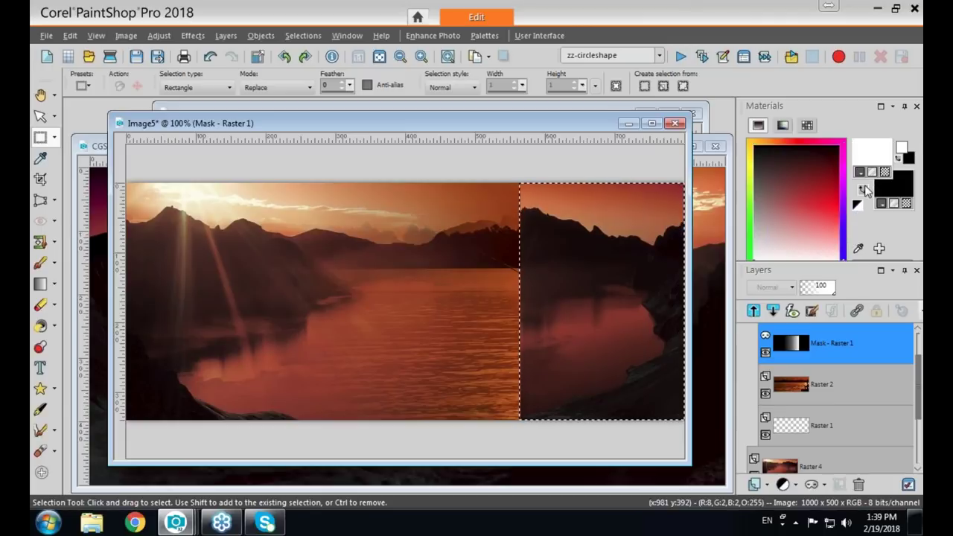
pyautogui.click(40, 329)
pyautogui.click(574, 301)
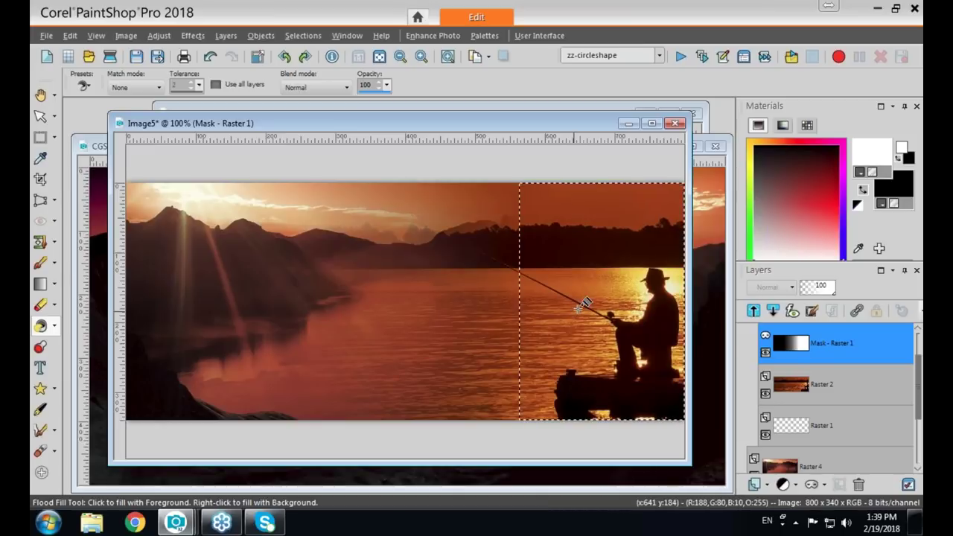
# - Clear the selection on the mask, then reduce the height of the Image5 window and reposition it over the other images
pyautogui.moveTo(792, 350)
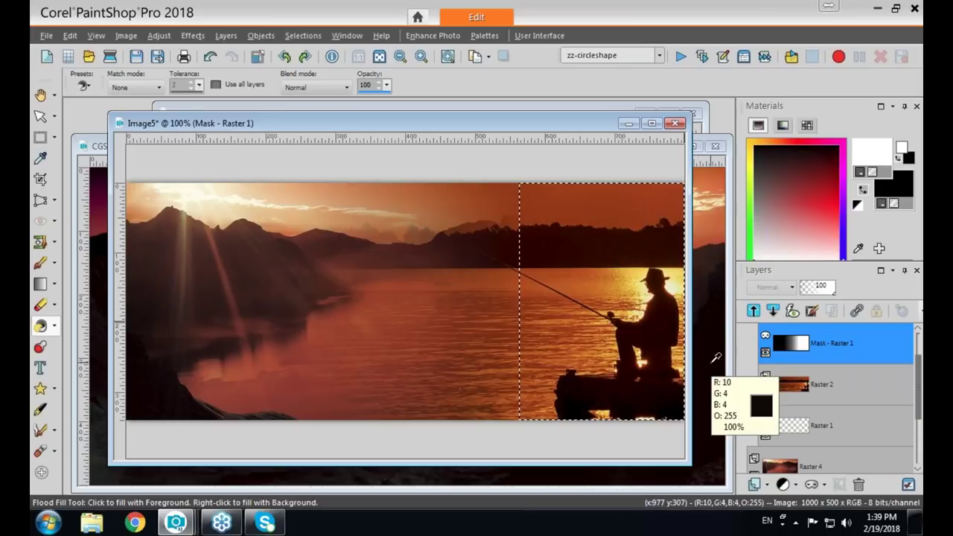
pyautogui.hotkey('ctrl', 'd')
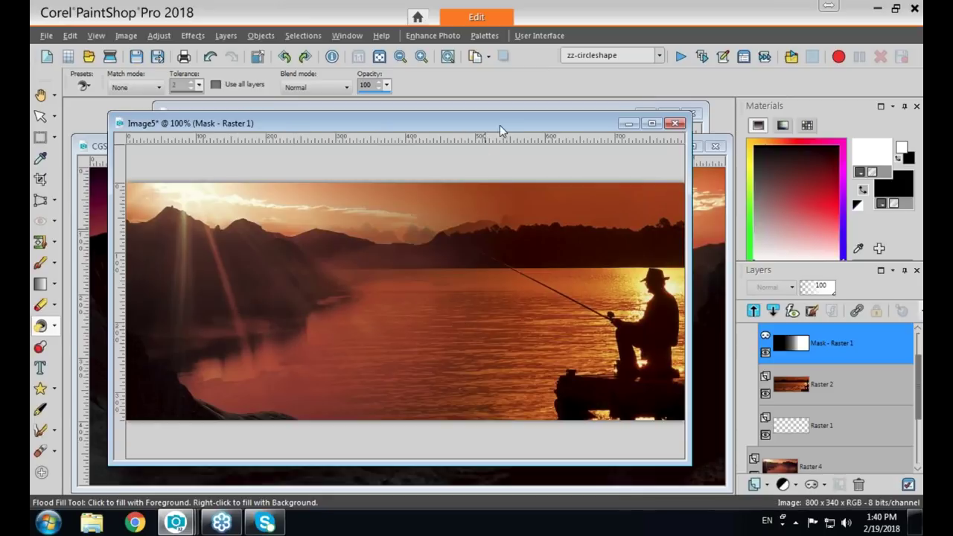
pyautogui.moveTo(504, 128); pyautogui.dragTo(534, 122)
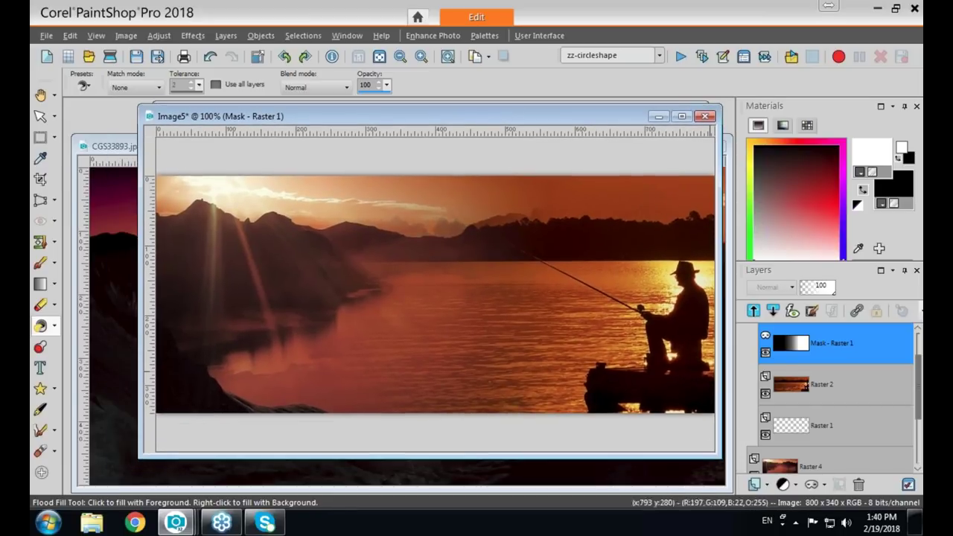
pyautogui.moveTo(713, 452); pyautogui.dragTo(716, 385)
pyautogui.moveTo(579, 117); pyautogui.dragTo(535, 142)
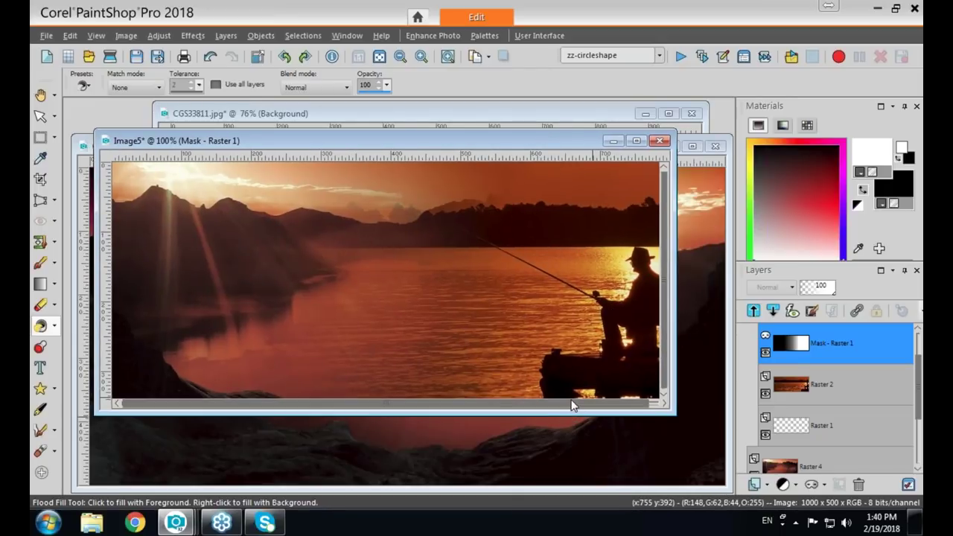
pyautogui.moveTo(552, 140)
pyautogui.mouseDown()
pyautogui.moveTo(550, 121)
pyautogui.moveTo(548, 129)
pyautogui.mouseUp()
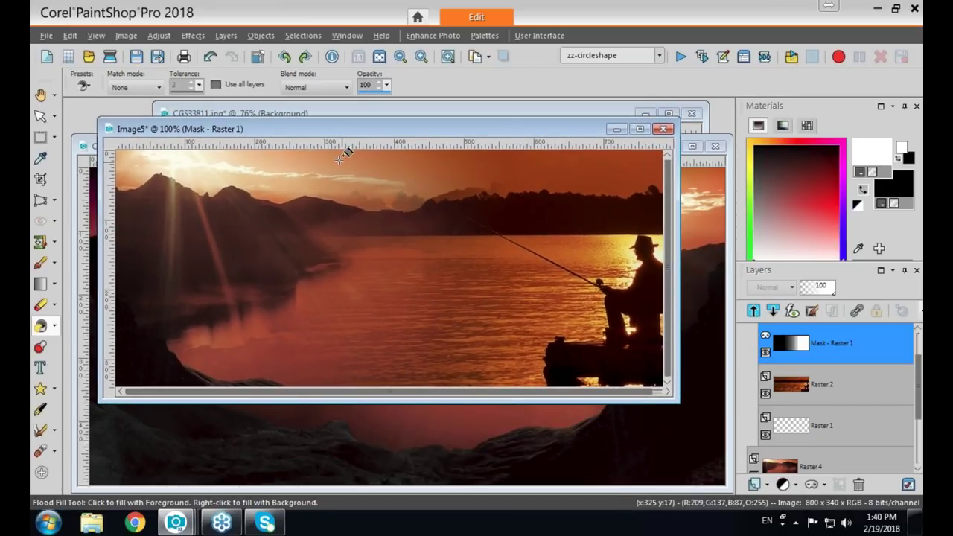
# - Select the mountain lake layer and look through the masks offered for loading from disk, without loading any
pyautogui.click(226, 35)
pyautogui.moveTo(277, 372)
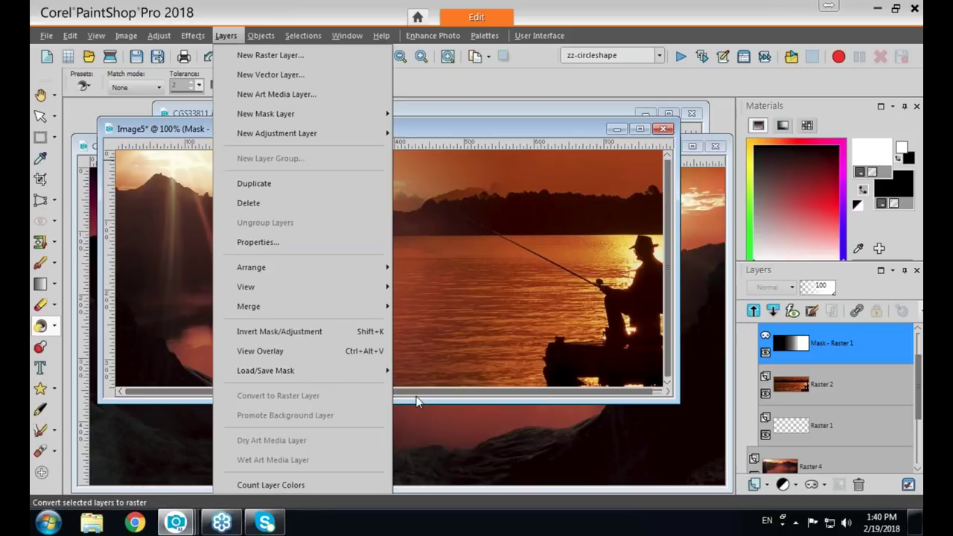
pyautogui.click(789, 465)
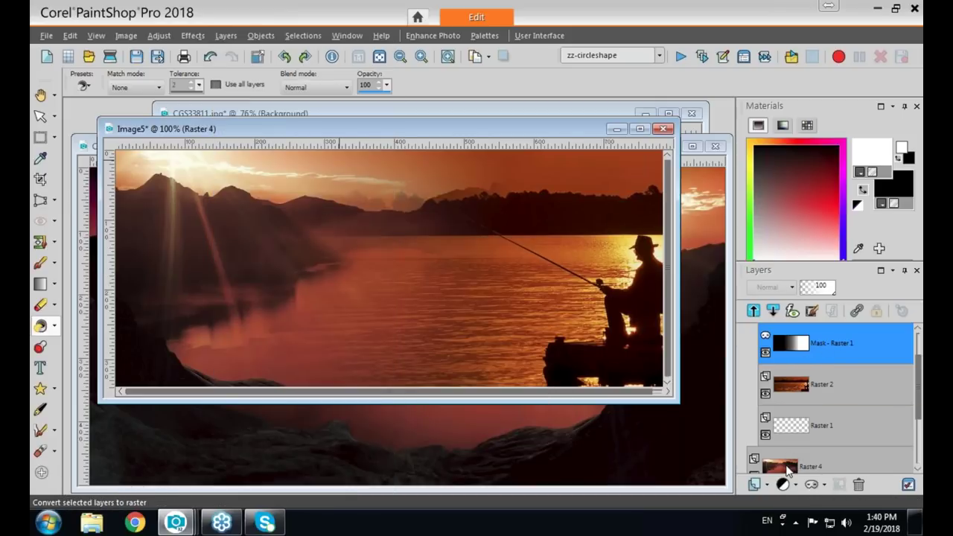
pyautogui.click(789, 465)
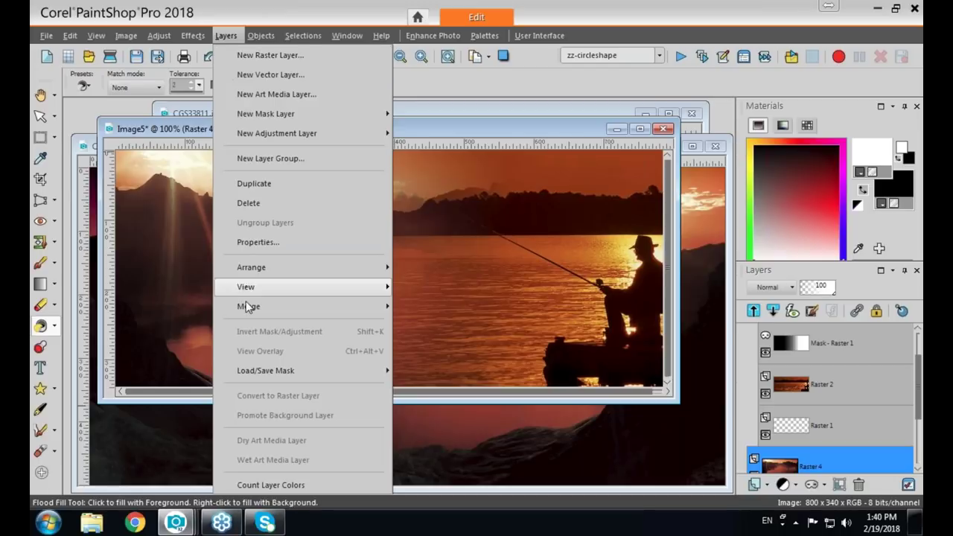
pyautogui.moveTo(255, 372)
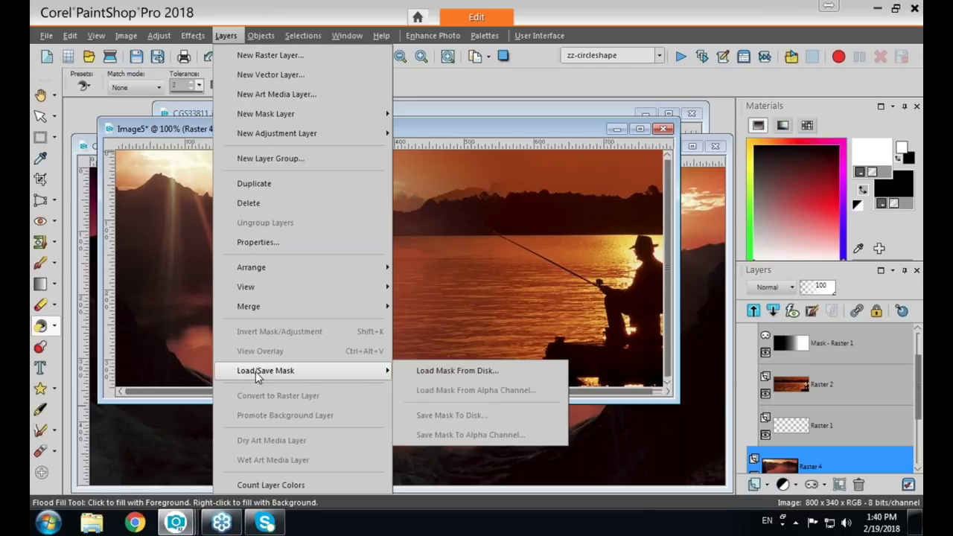
pyautogui.click(424, 371)
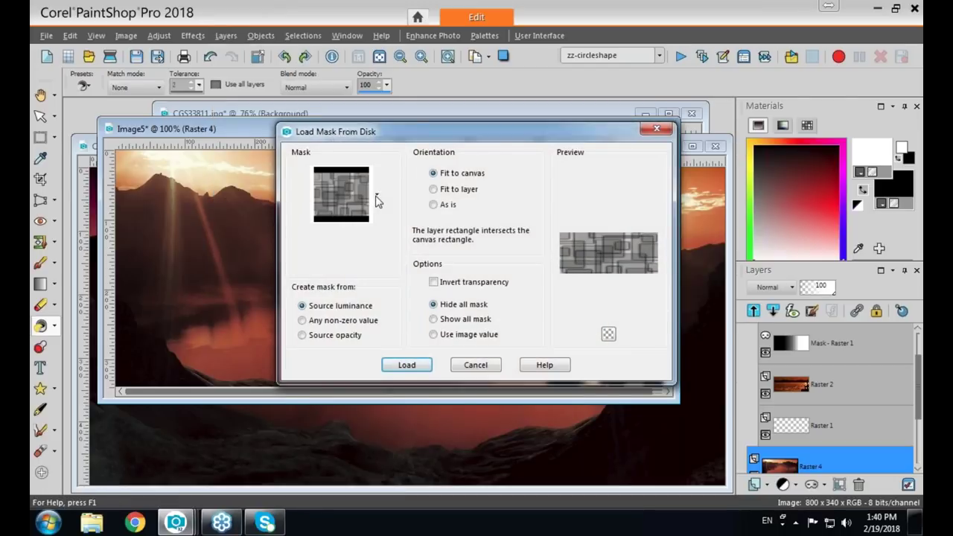
pyautogui.click(378, 197)
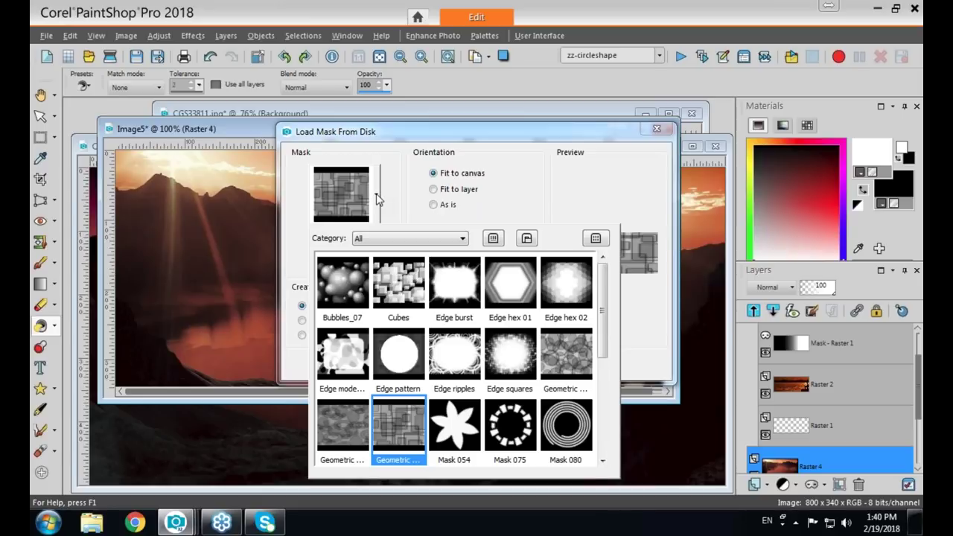
pyautogui.click(378, 199)
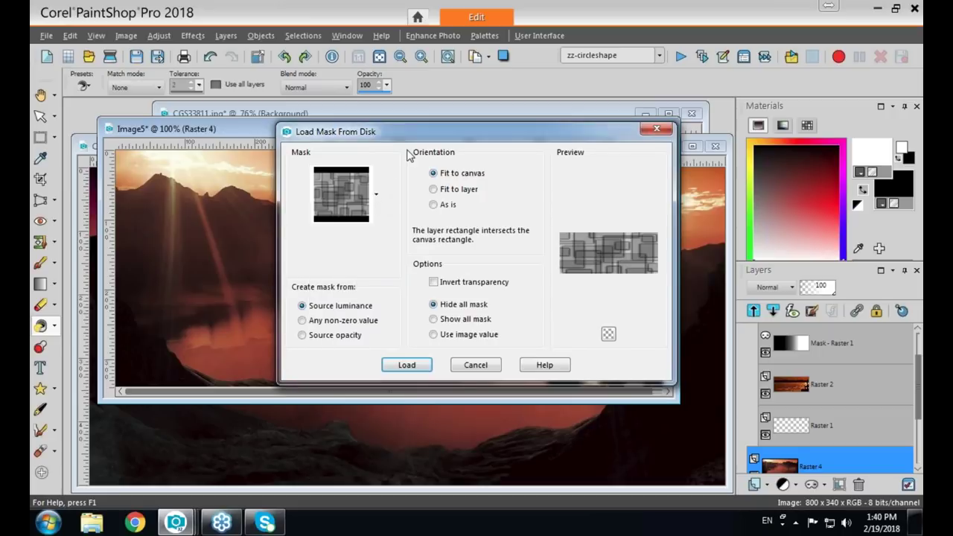
pyautogui.click(480, 365)
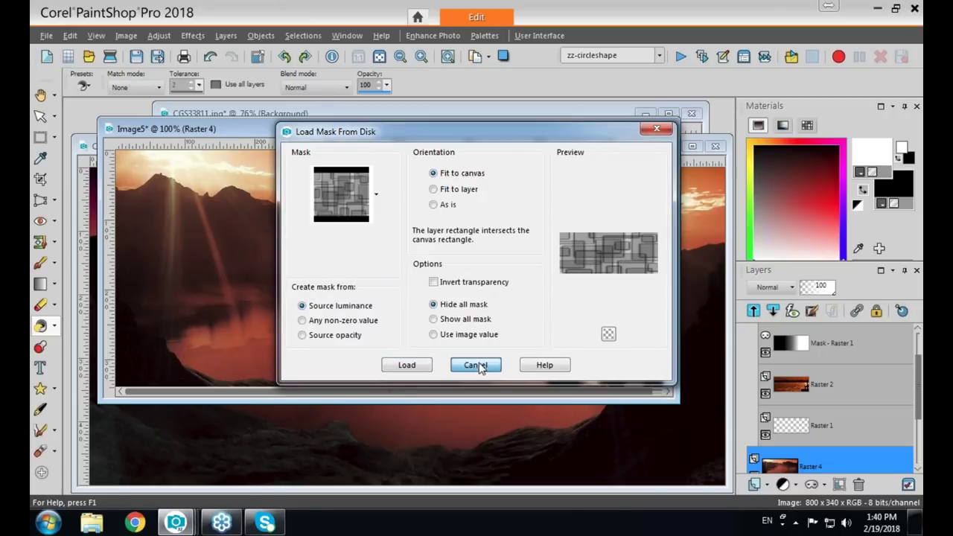
# - Examine the commands for creating, loading and inverting masks while the mountain lake layer is selected
pyautogui.click(228, 35)
pyautogui.moveTo(301, 112)
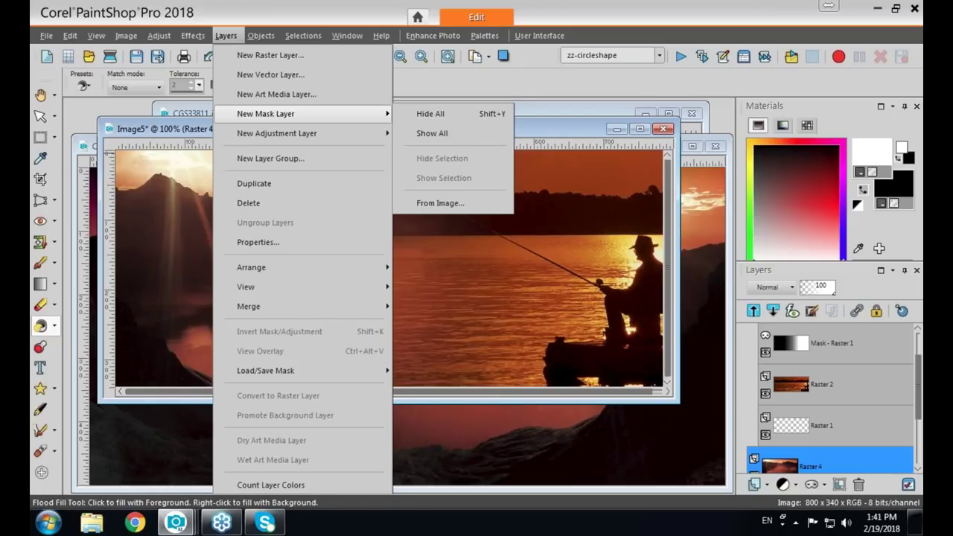
pyautogui.moveTo(798, 358)
pyautogui.click(575, 128)
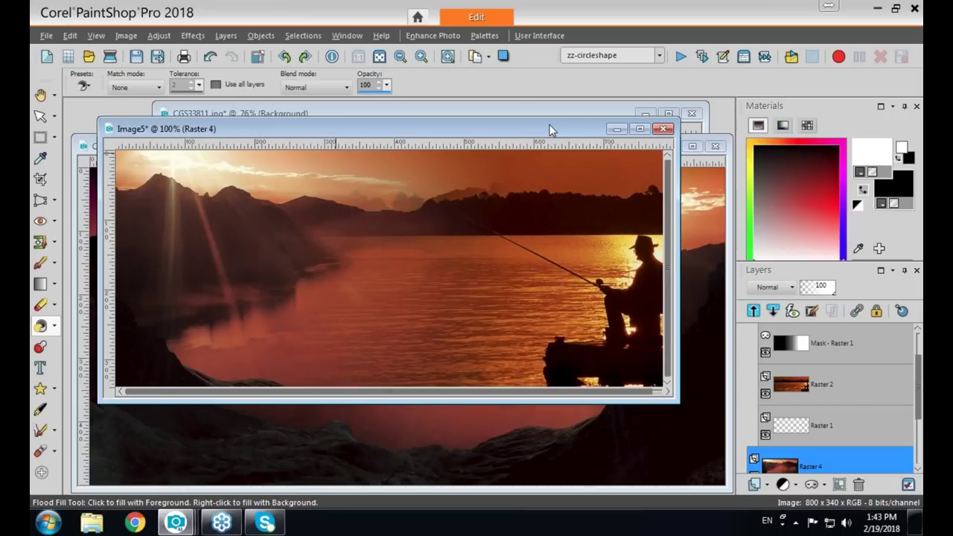
pyautogui.moveTo(551, 129); pyautogui.dragTo(529, 122)
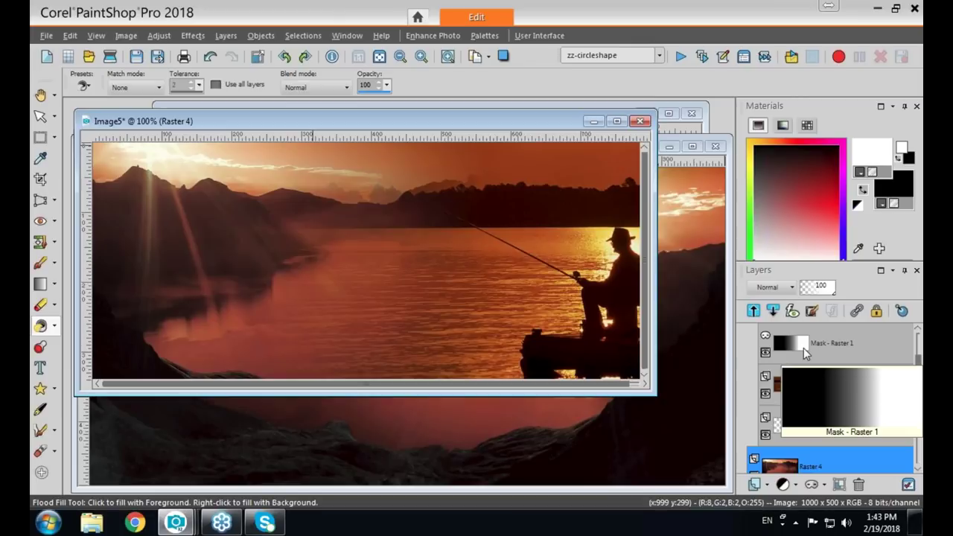
pyautogui.click(823, 484)
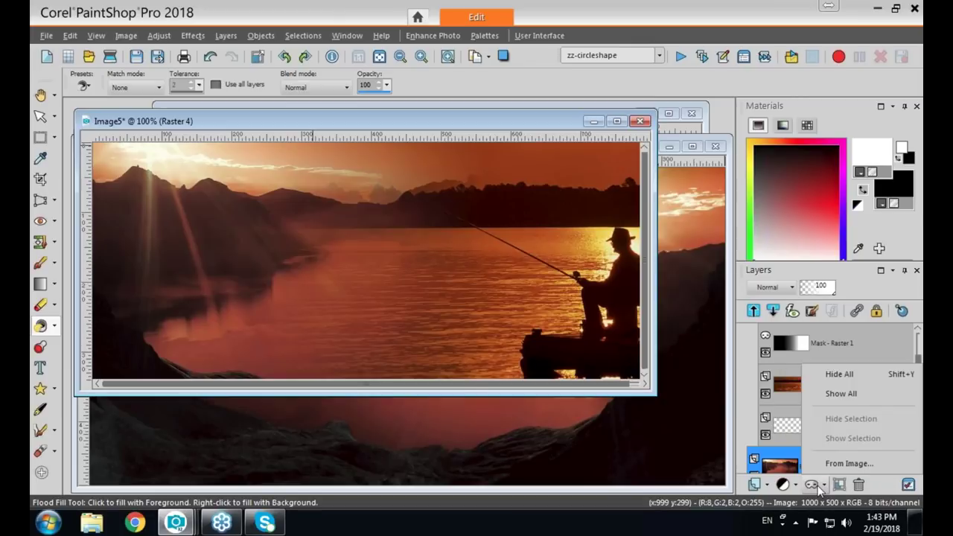
pyautogui.click(795, 484)
pyautogui.click(782, 484)
pyautogui.click(767, 484)
pyautogui.click(734, 497)
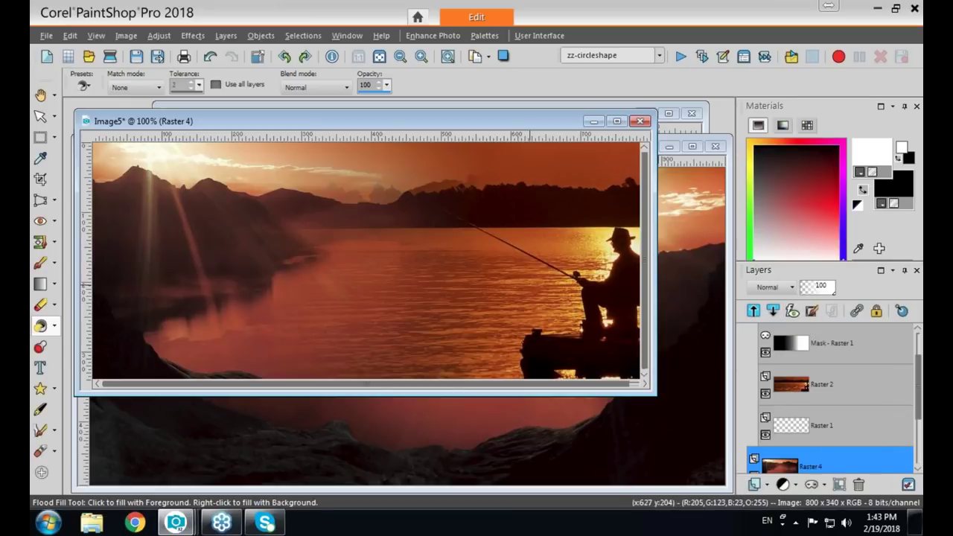
pyautogui.click(225, 35)
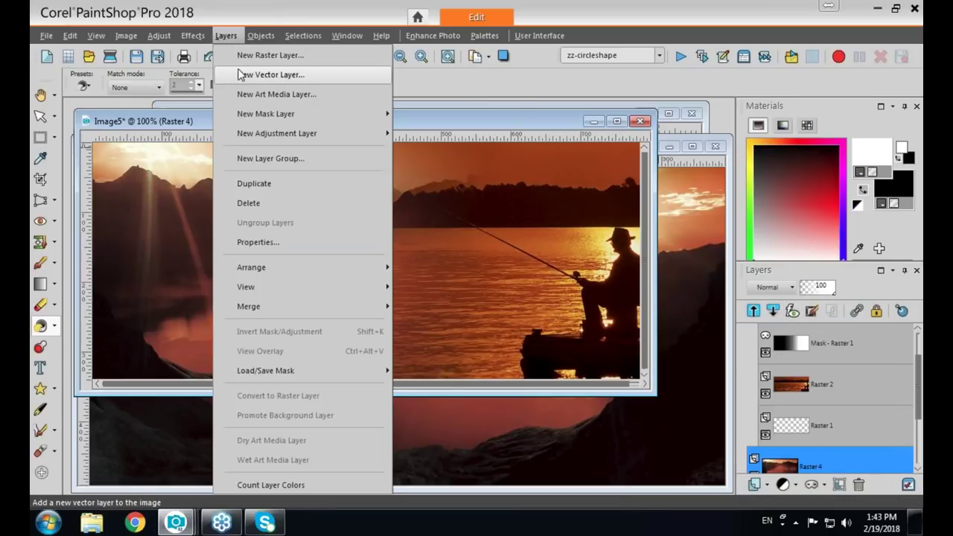
pyautogui.moveTo(253, 120)
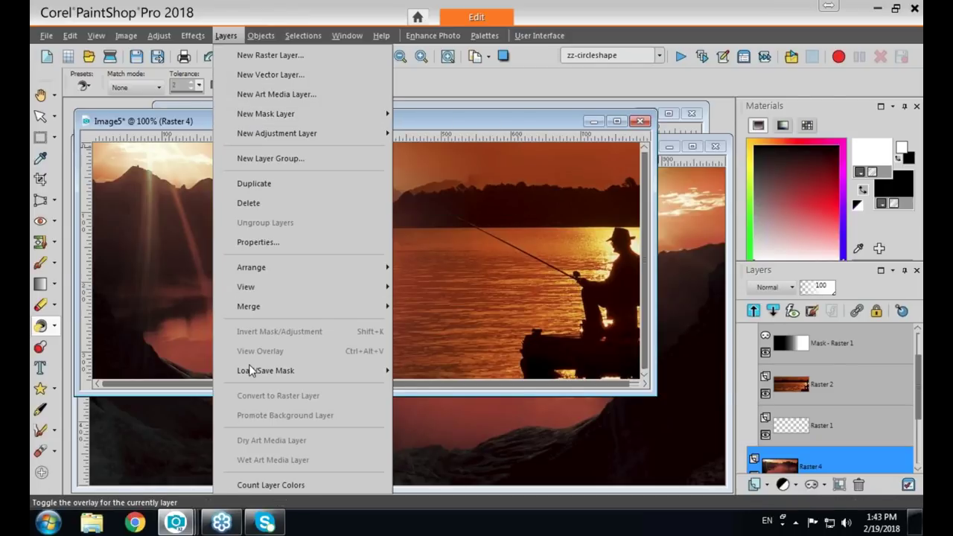
pyautogui.moveTo(253, 370)
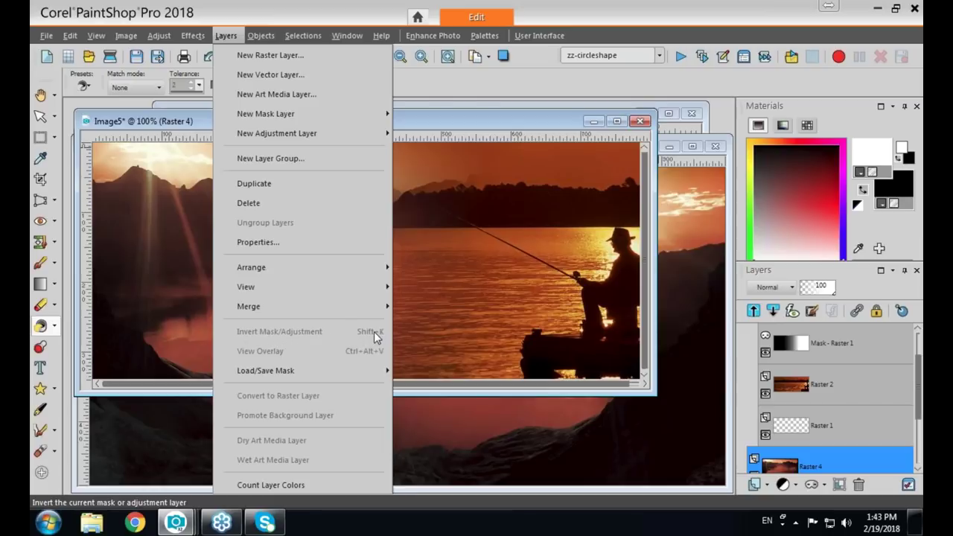
# - Select the gradient mask layer, check its mask commands and rename the layer K
pyautogui.click(798, 350)
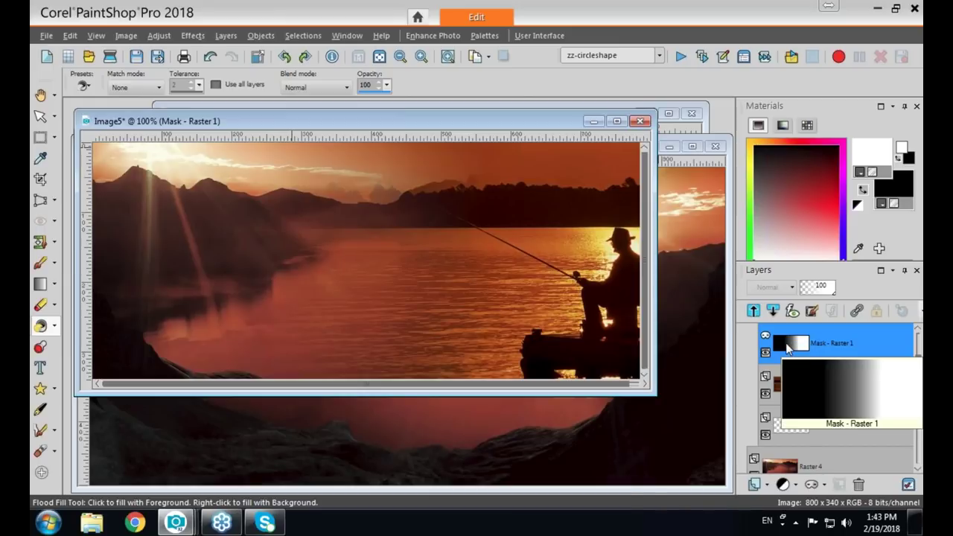
pyautogui.click(201, 35)
pyautogui.moveTo(223, 36)
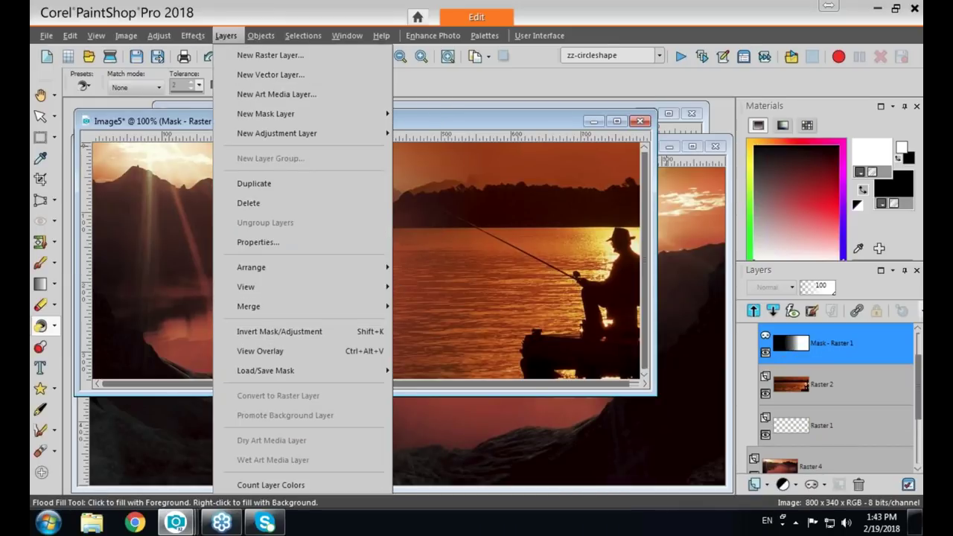
pyautogui.click(805, 357)
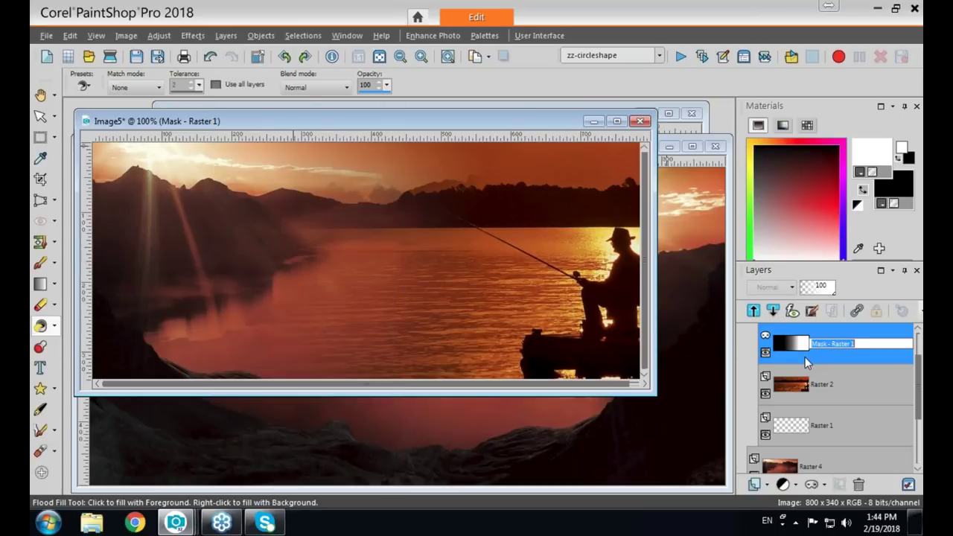
pyautogui.write('c')
pyautogui.click(778, 356)
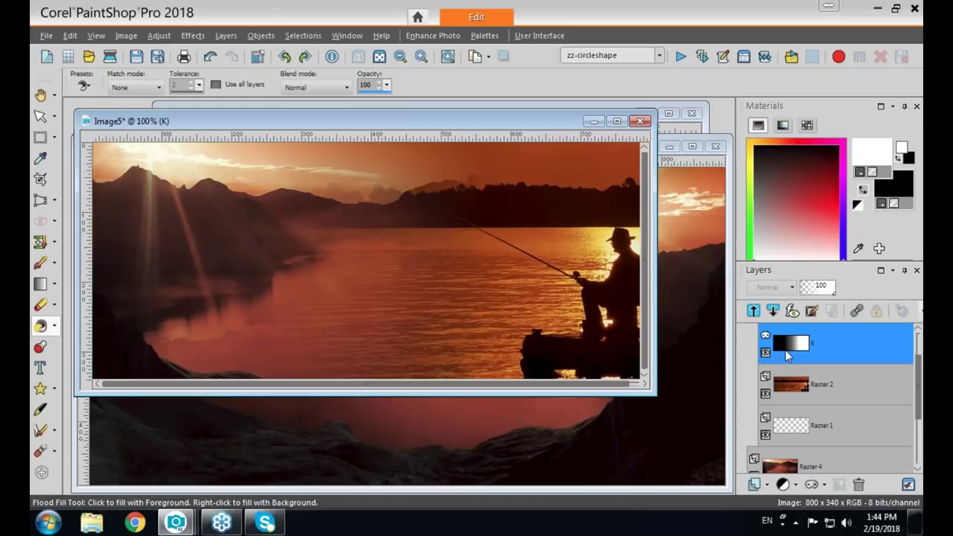
# - Invert the black and white areas of the gradient mask, then invert them back
pyautogui.hotkey('ctrl', 'm')
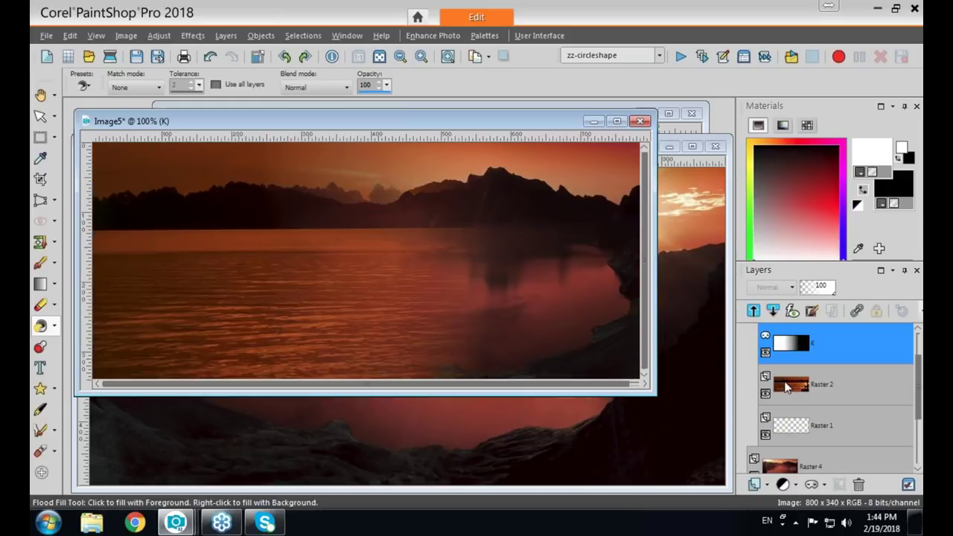
pyautogui.hotkey('ctrl', 'm')
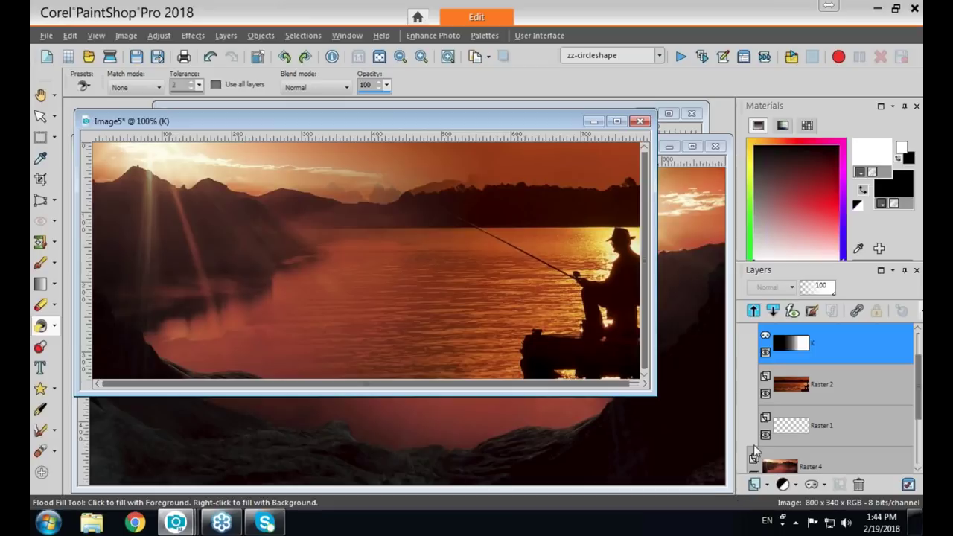
pyautogui.moveTo(798, 346)
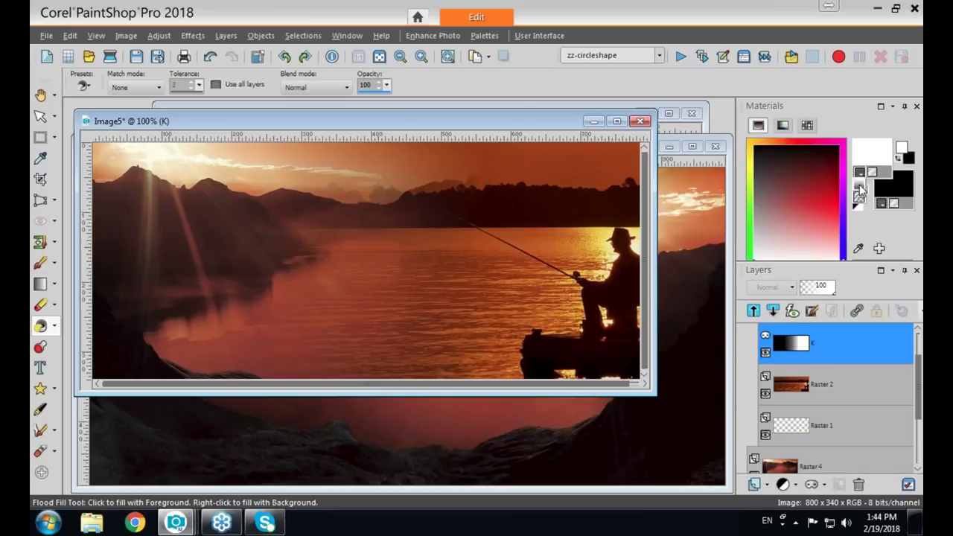
# - Set the foreground material to the black-white2 gradient with angle 90 and the circular sunburst style
pyautogui.click(860, 188)
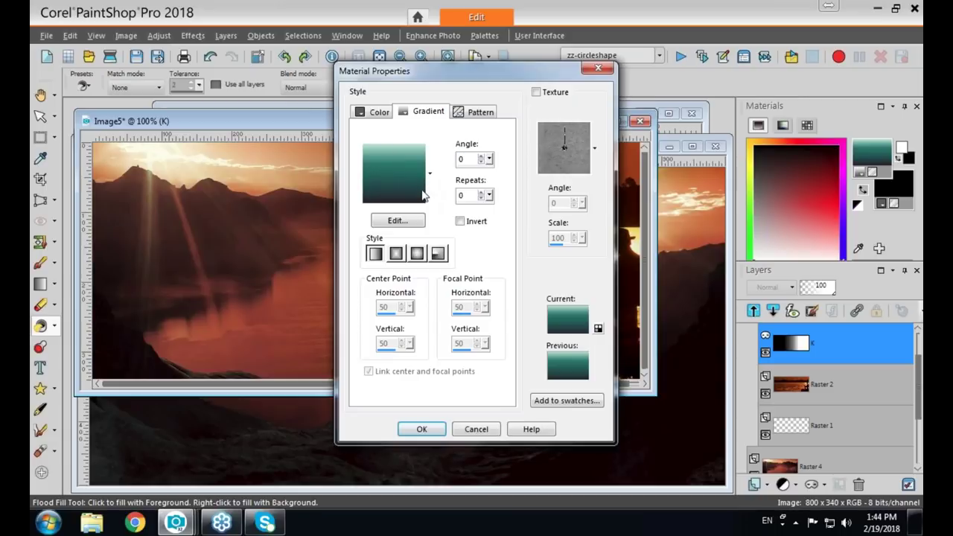
pyautogui.click(429, 173)
pyautogui.click(216, 350)
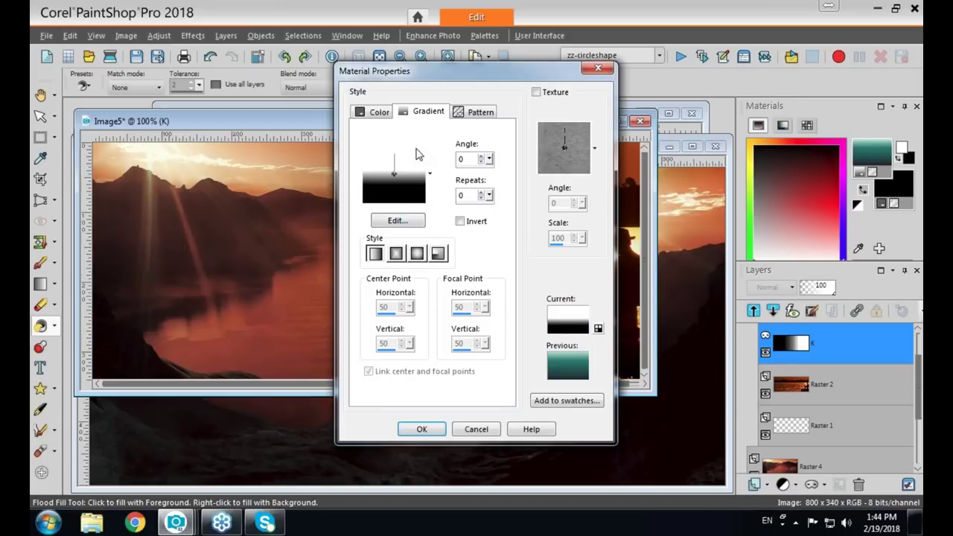
pyautogui.doubleClick(469, 158)
pyautogui.write('90')
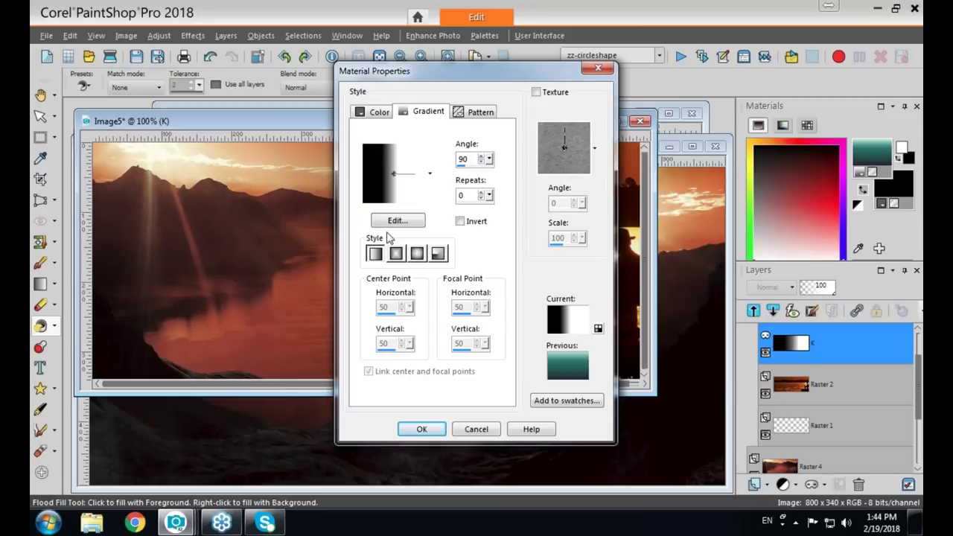
pyautogui.click(417, 255)
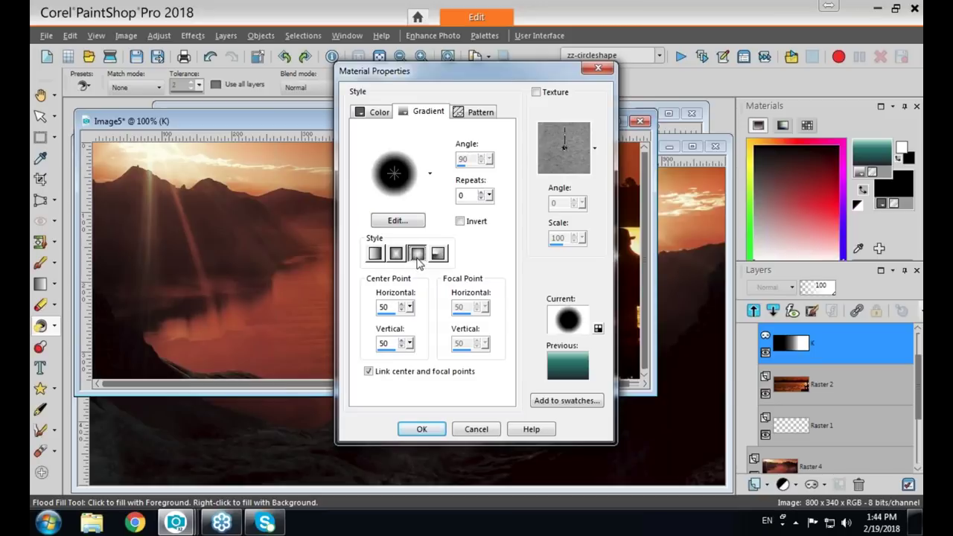
pyautogui.click(429, 174)
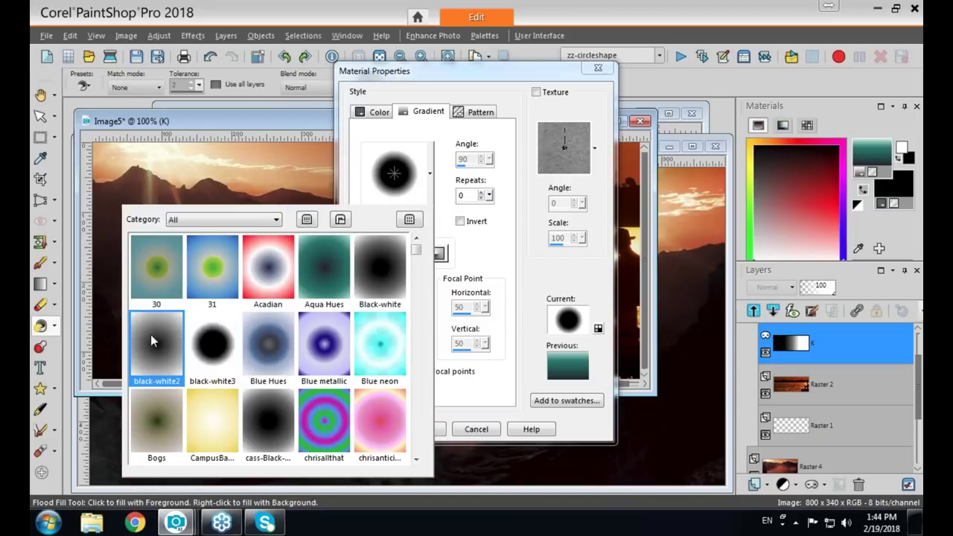
pyautogui.click(152, 344)
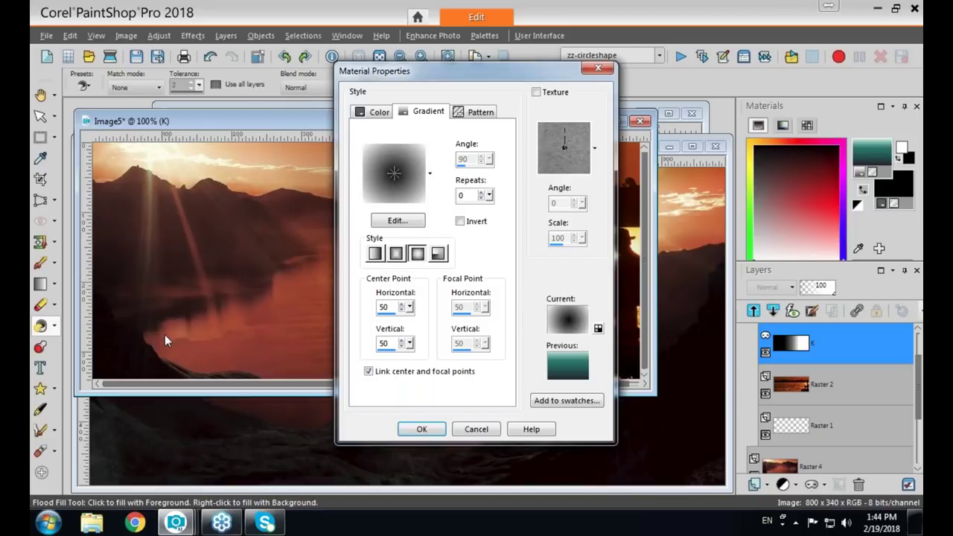
pyautogui.click(422, 429)
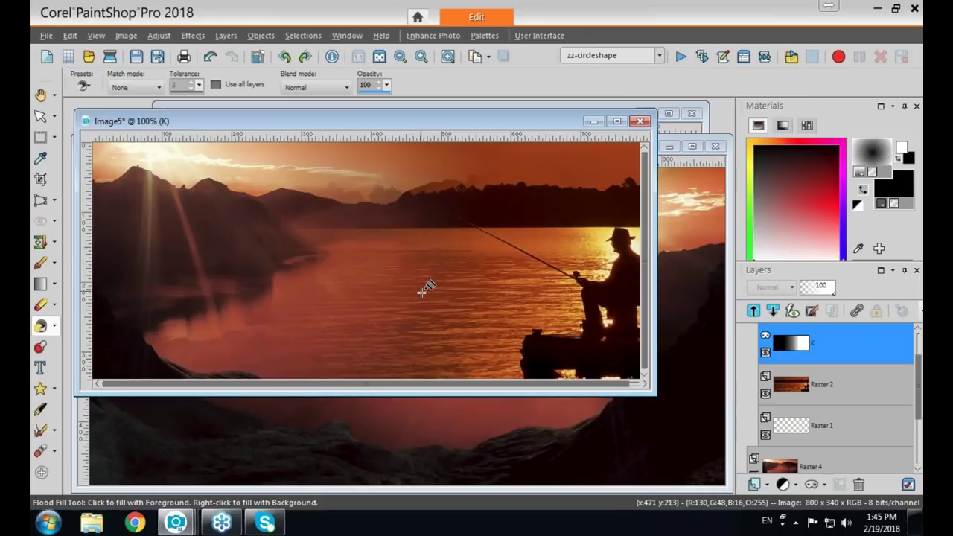
# - Fill mask layer K with the circular black-white2 gradient
pyautogui.click(376, 265)
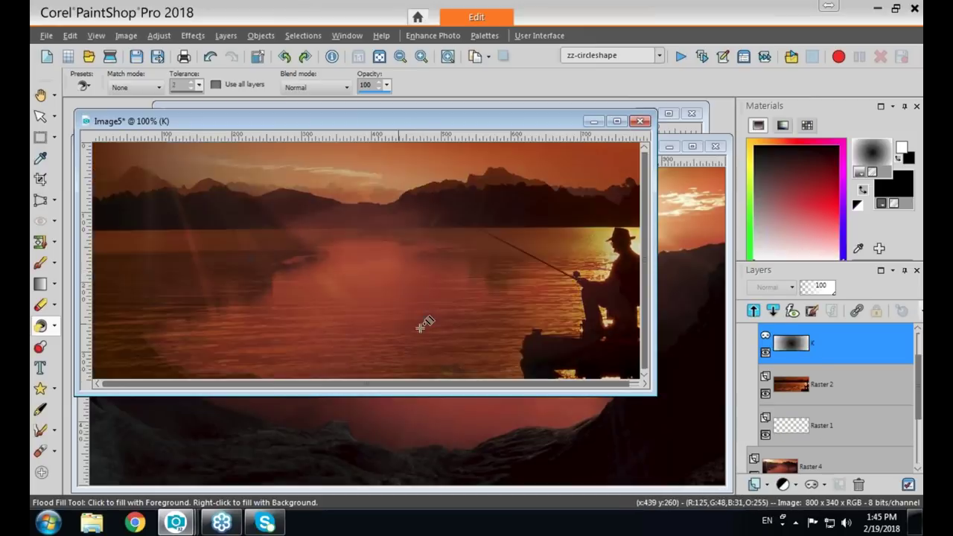
pyautogui.moveTo(793, 354)
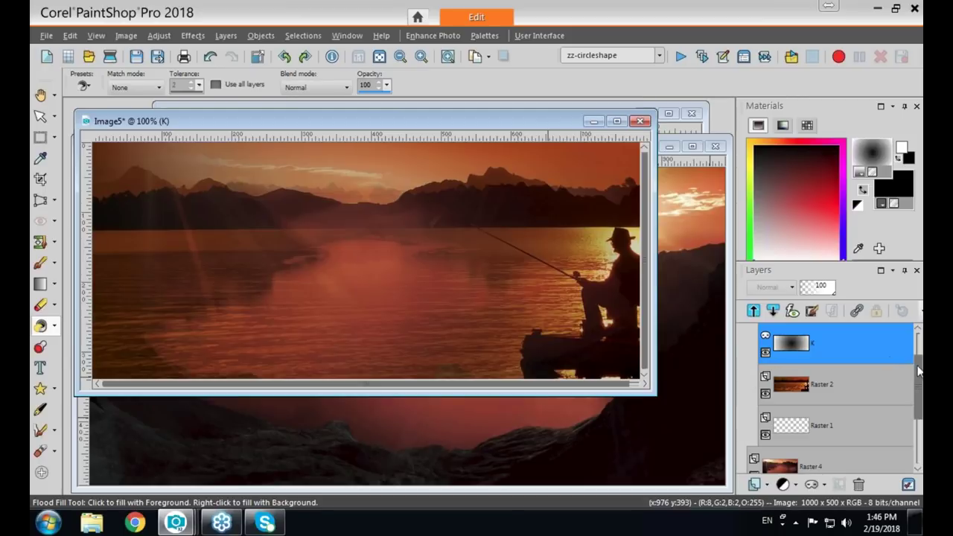
# - Ungroup the layers of Group - Raster 1
pyautogui.scroll(1, 917, 370)
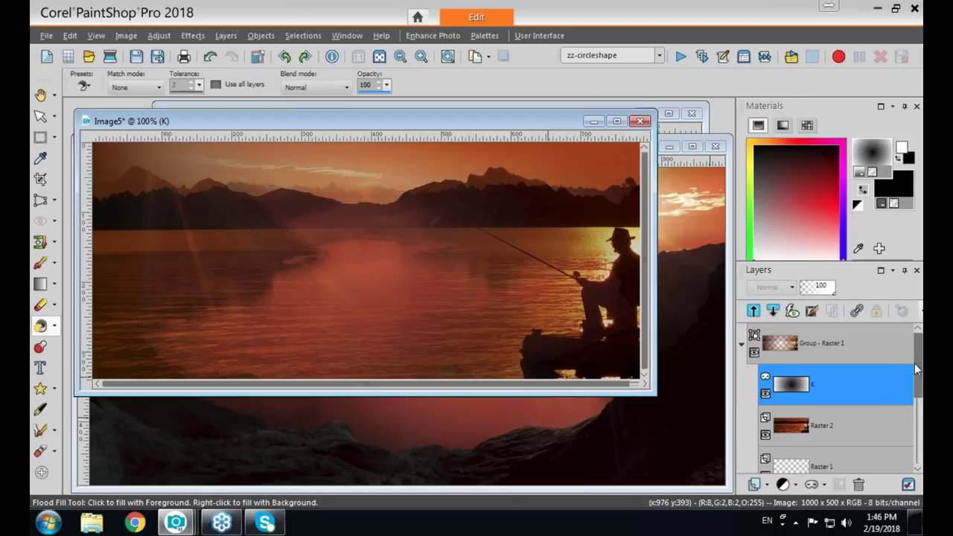
pyautogui.click(807, 351)
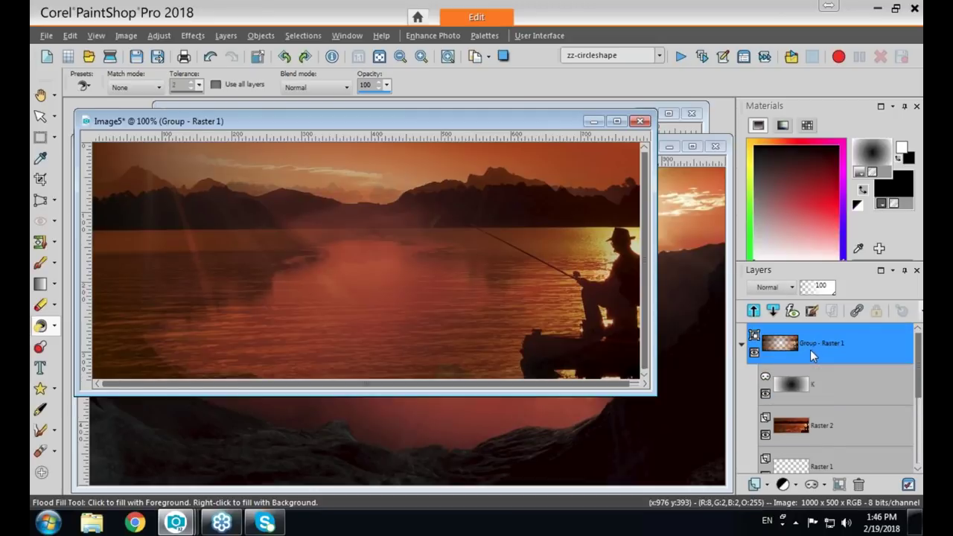
pyautogui.rightClick(809, 350)
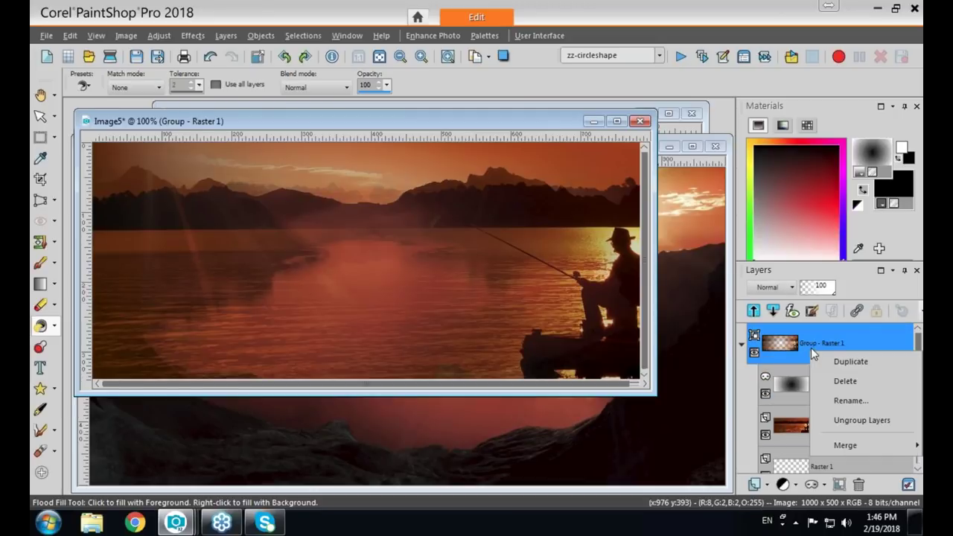
pyautogui.click(846, 421)
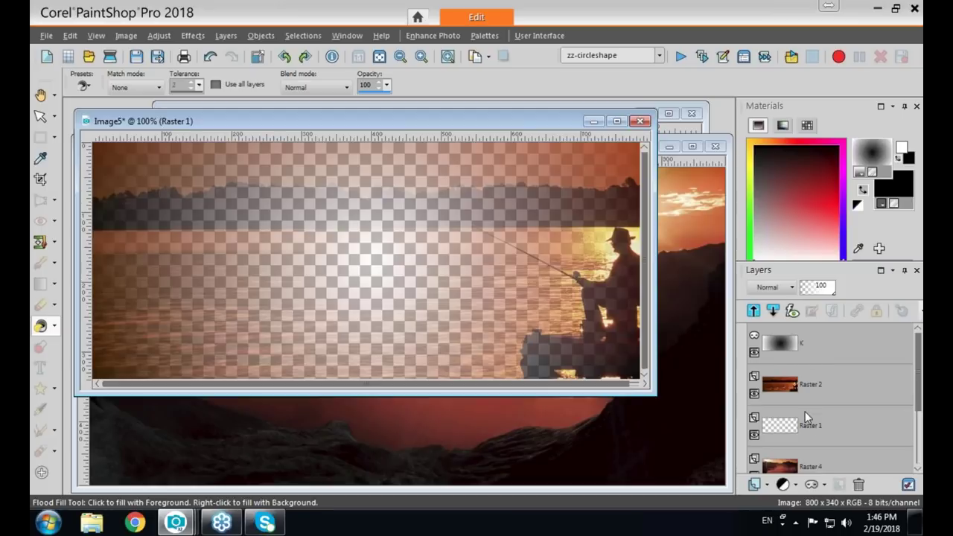
# - Hide the ungrouped K mask to compare its effect, then undo both the hiding and the ungrouping
pyautogui.click(778, 353)
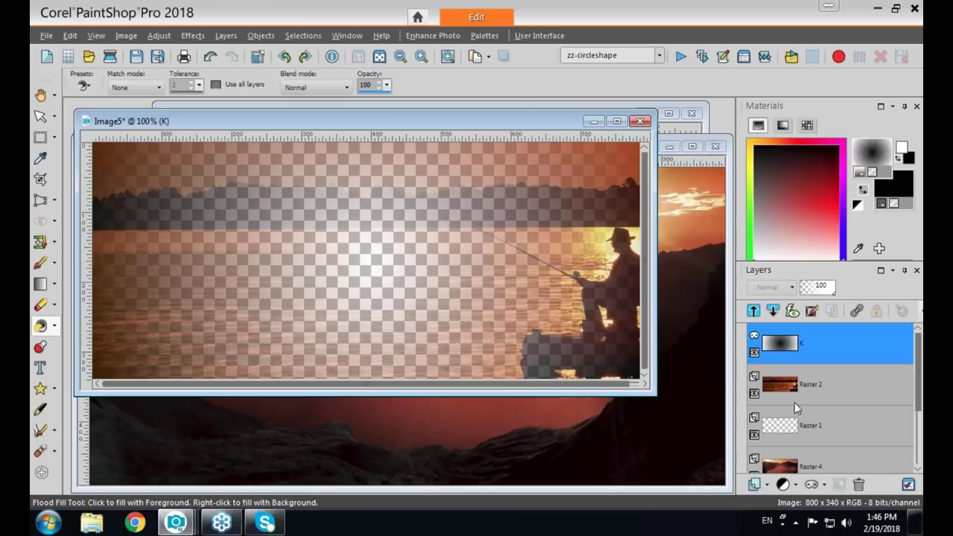
pyautogui.moveTo(918, 385); pyautogui.dragTo(920, 421)
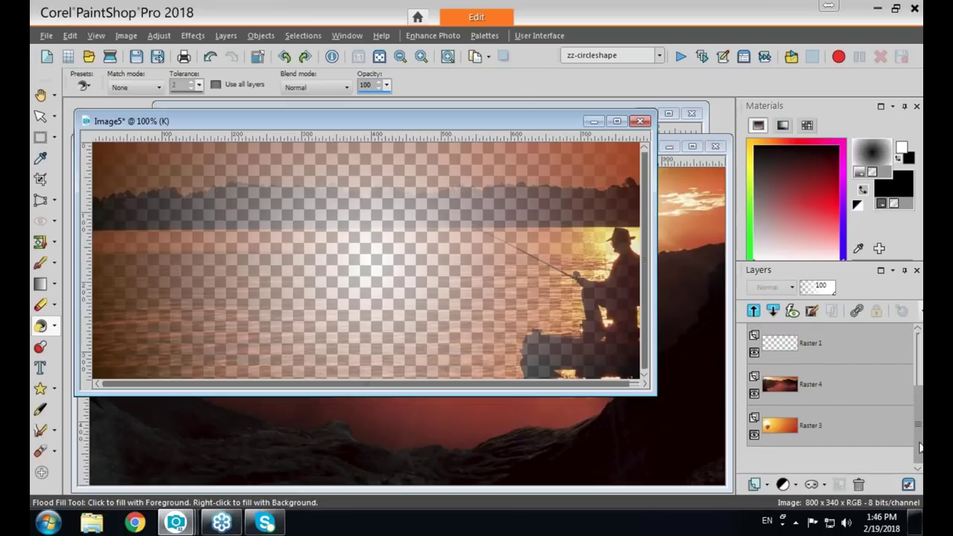
pyautogui.scroll(2, 921, 421)
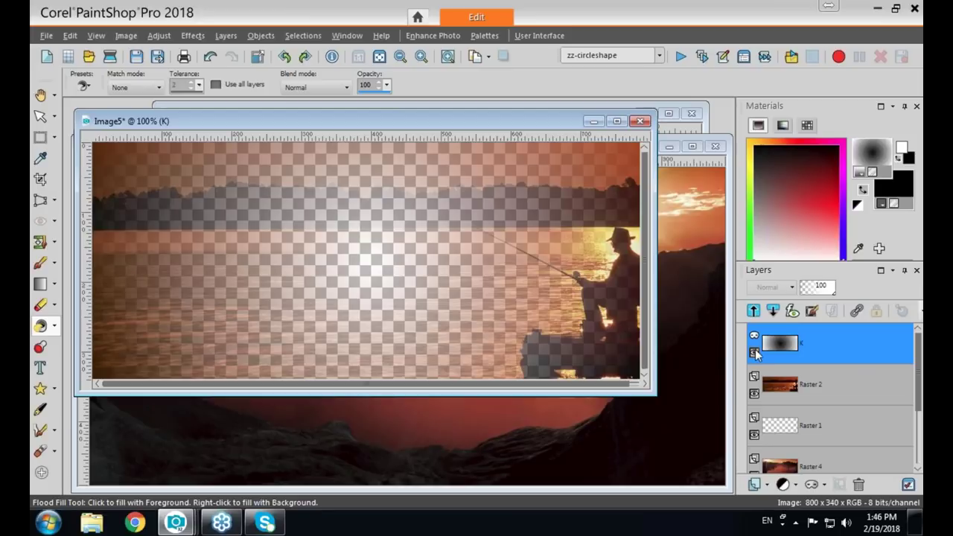
pyautogui.click(755, 354)
pyautogui.moveTo(815, 359)
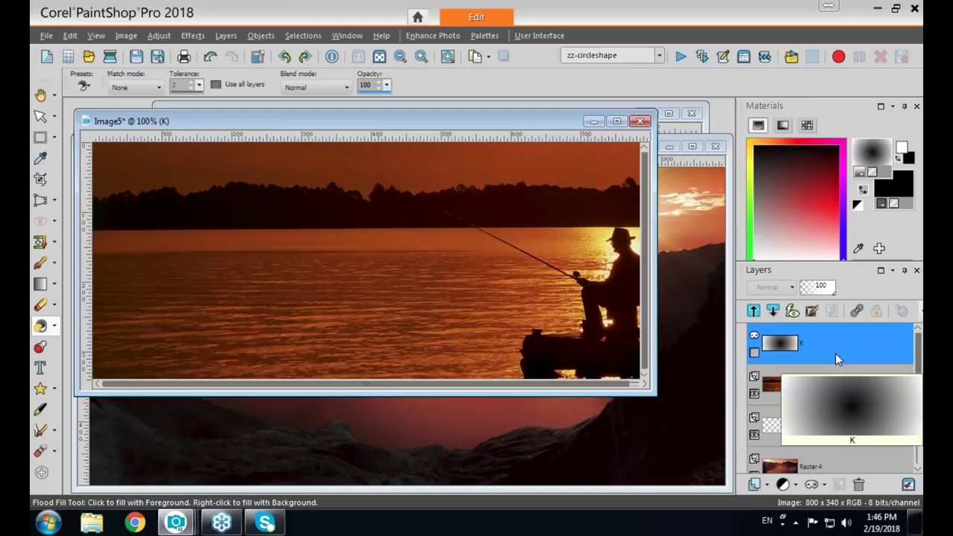
pyautogui.hotkey('ctrl', 'z')
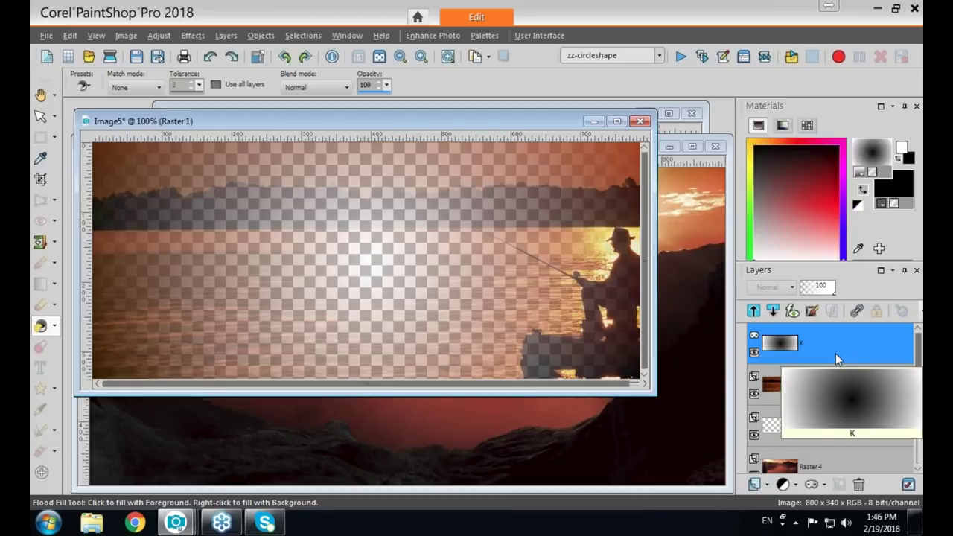
pyautogui.hotkey('ctrl', 'alt', 'z')
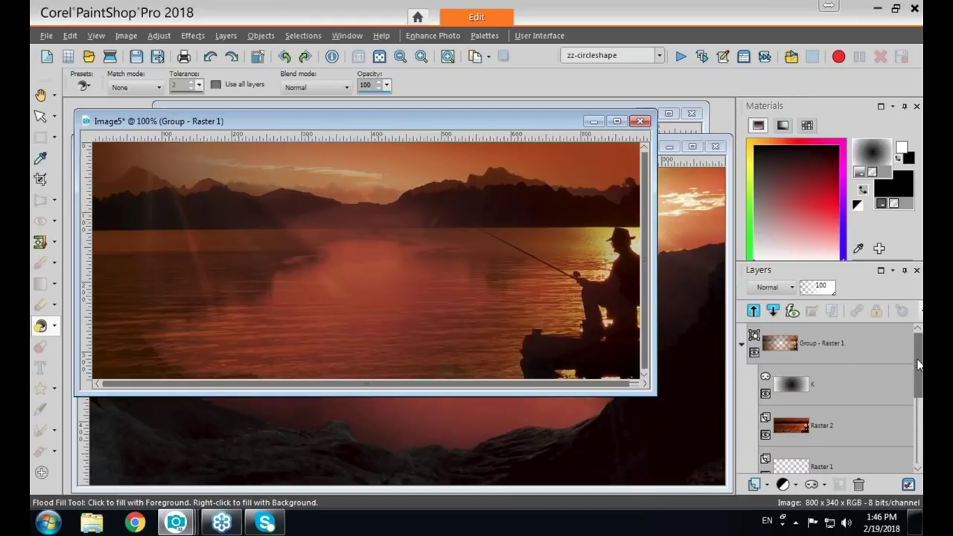
# - Add a Hide All mask to the mountain lake layer Raster 4
pyautogui.scroll(-2, 918, 404)
pyautogui.scroll(1, 883, 375)
pyautogui.scroll(-2, 917, 444)
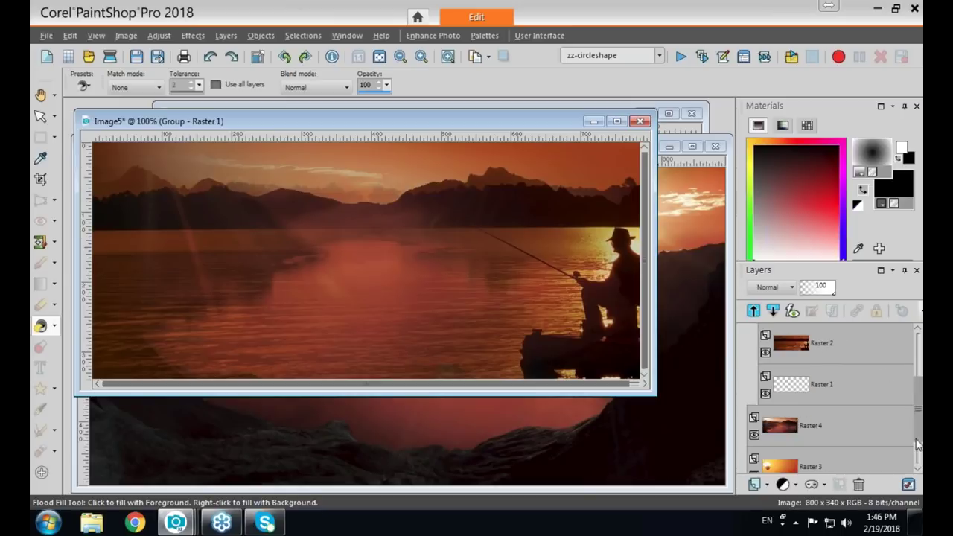
pyautogui.scroll(-1, 917, 445)
pyautogui.click(783, 388)
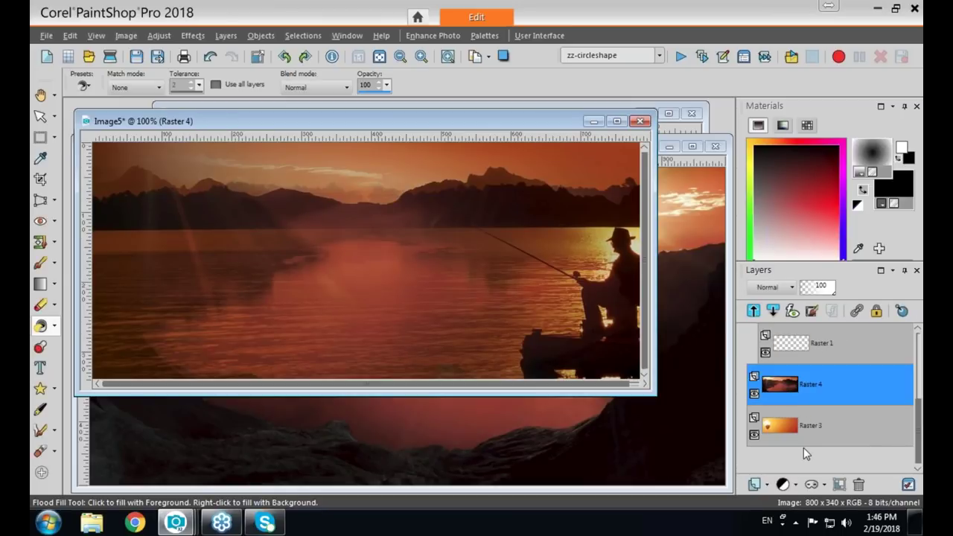
pyautogui.click(823, 485)
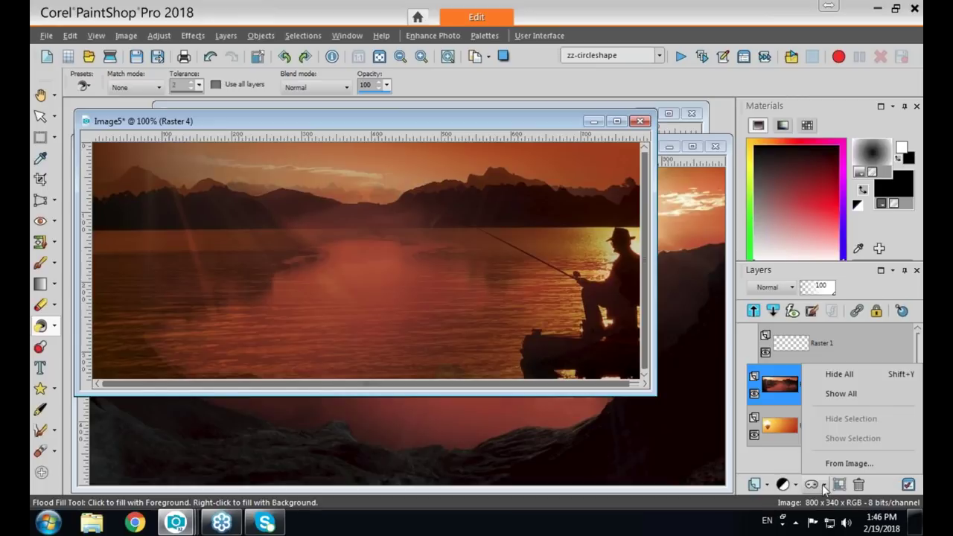
pyautogui.click(837, 374)
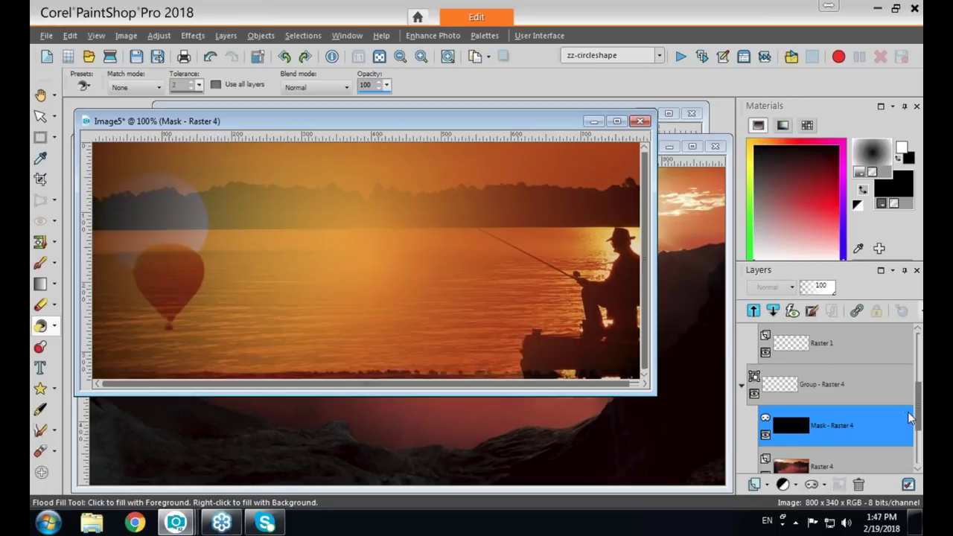
# - Copy the K gradient mask and paste it into Group - Raster 4 above the black mask
pyautogui.scroll(1, 917, 405)
pyautogui.scroll(1, 919, 406)
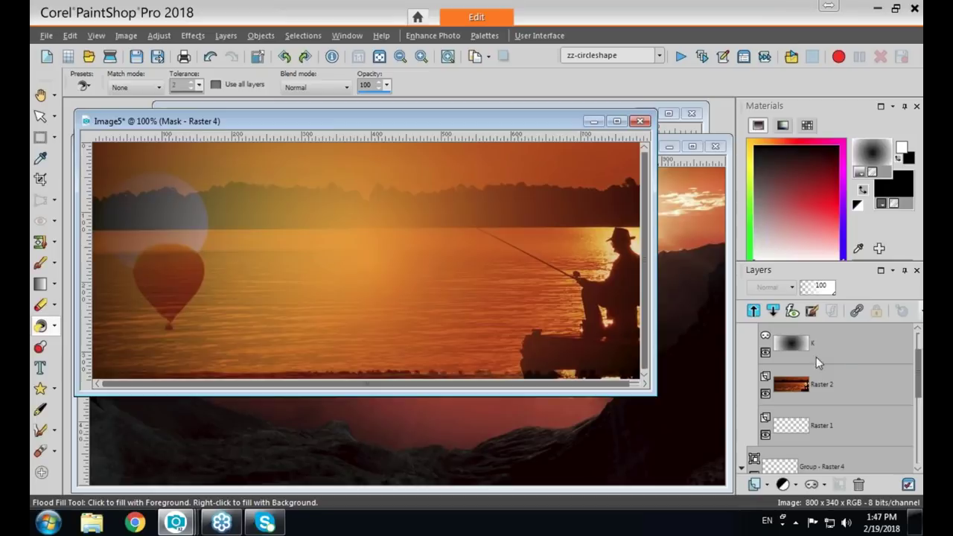
pyautogui.click(787, 351)
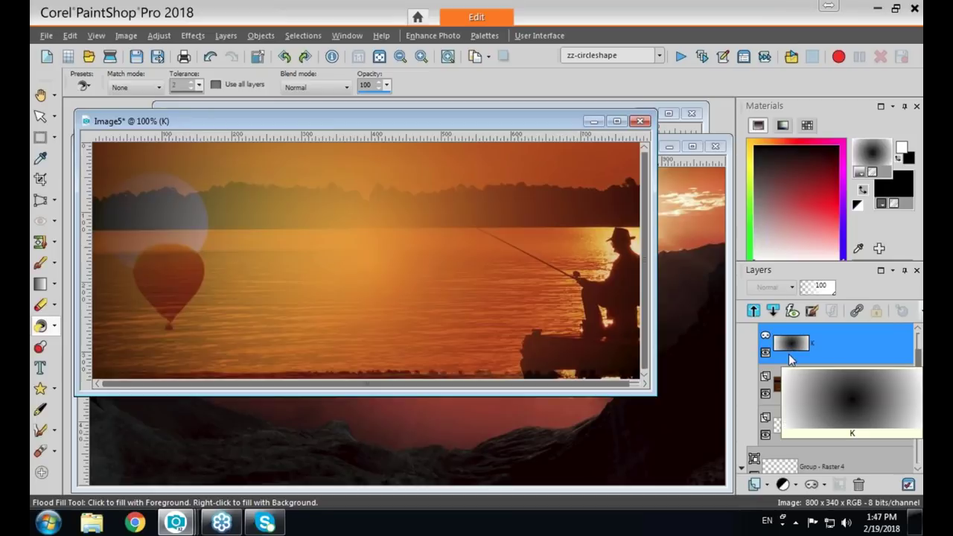
pyautogui.scroll(-2, 795, 416)
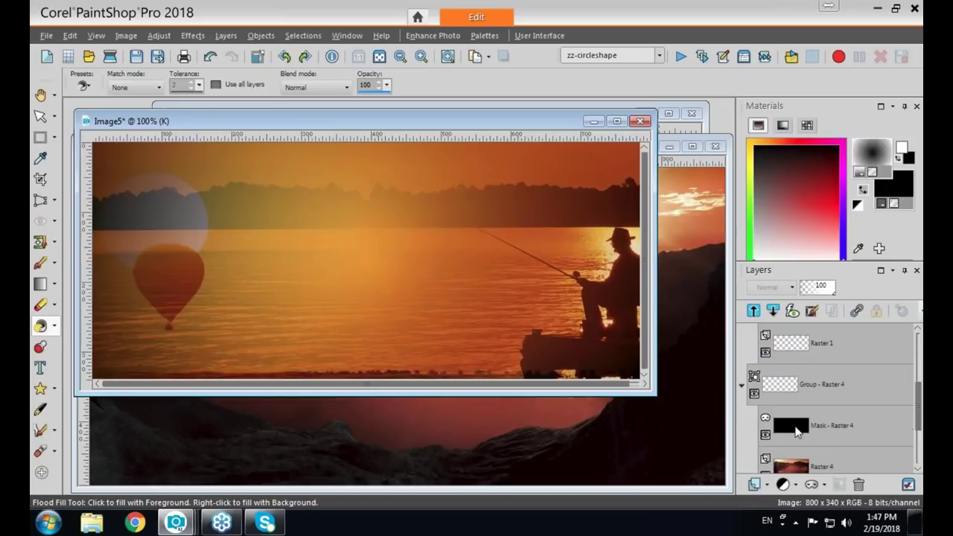
pyautogui.click(789, 438)
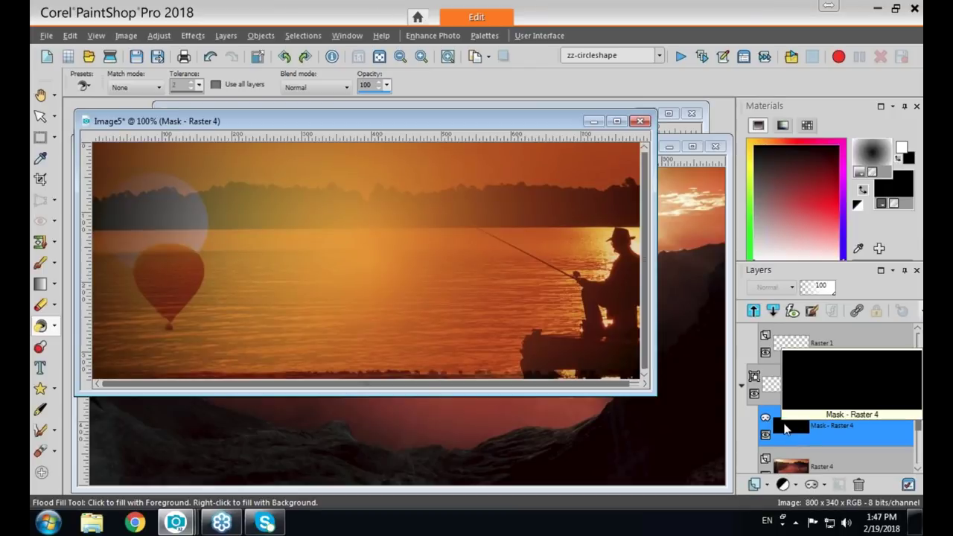
pyautogui.click(785, 428)
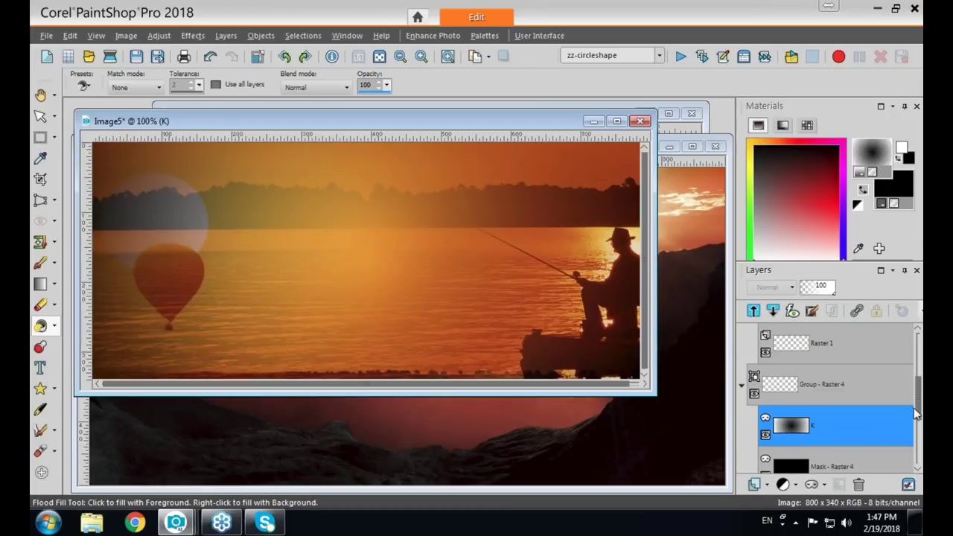
# - Hide the black Mask - Raster 4 and delete it without merging it into the layer below
pyautogui.scroll(-1, 920, 414)
pyautogui.moveTo(767, 437)
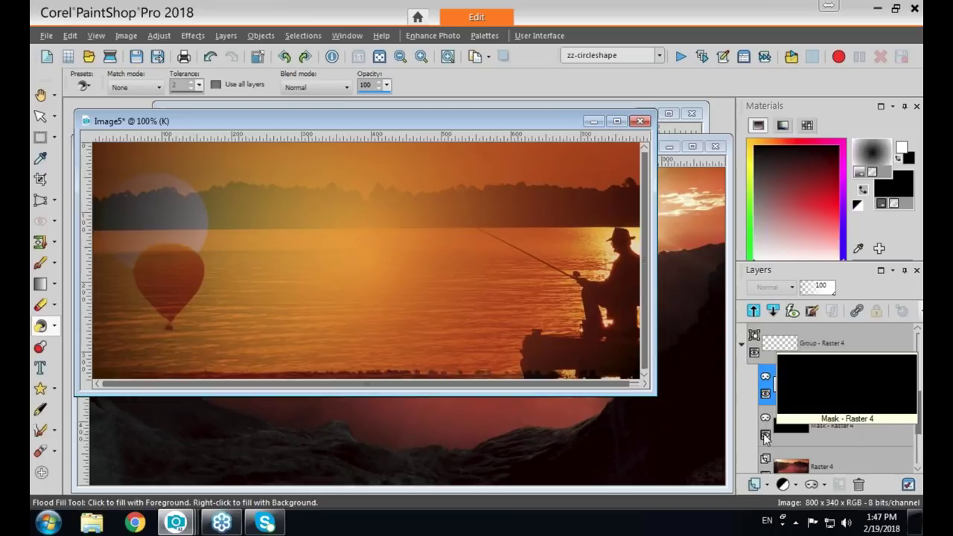
pyautogui.click(838, 440)
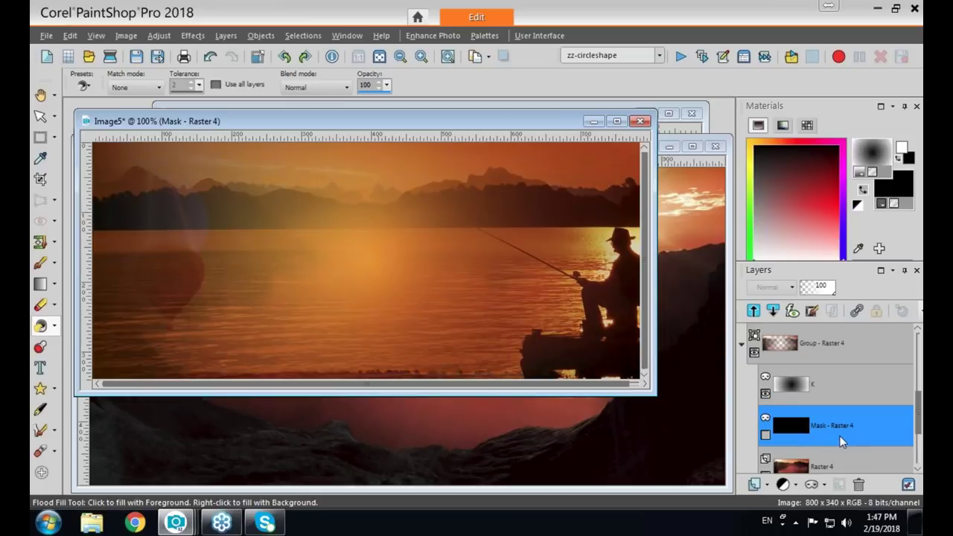
pyautogui.click(859, 484)
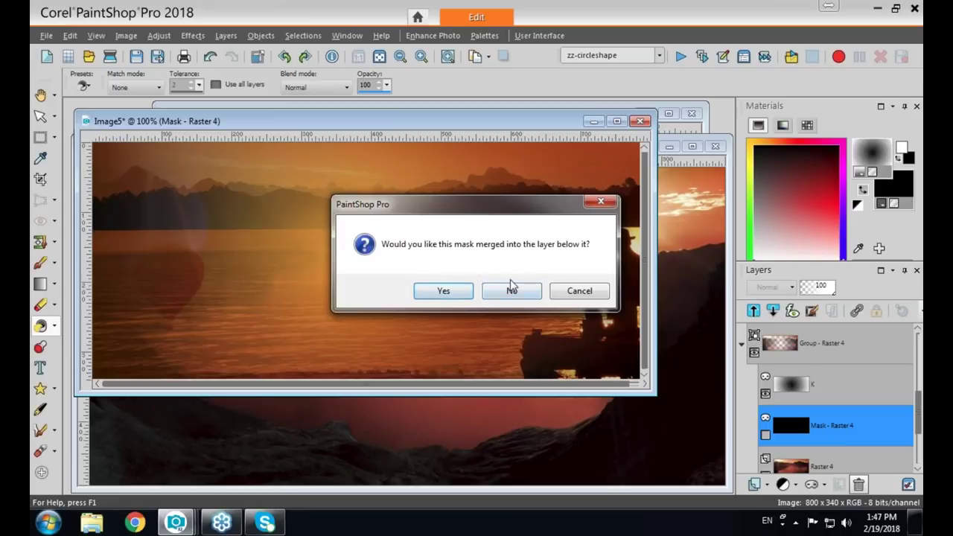
pyautogui.click(521, 295)
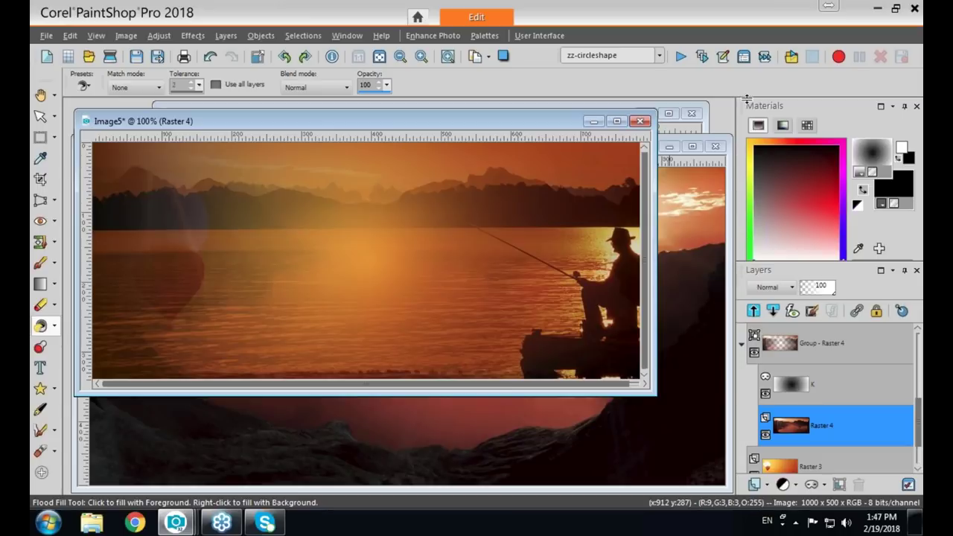
# - Shrink the materials area to enlarge the layer list and show both masked groups together
pyautogui.moveTo(746, 99); pyautogui.dragTo(779, 227)
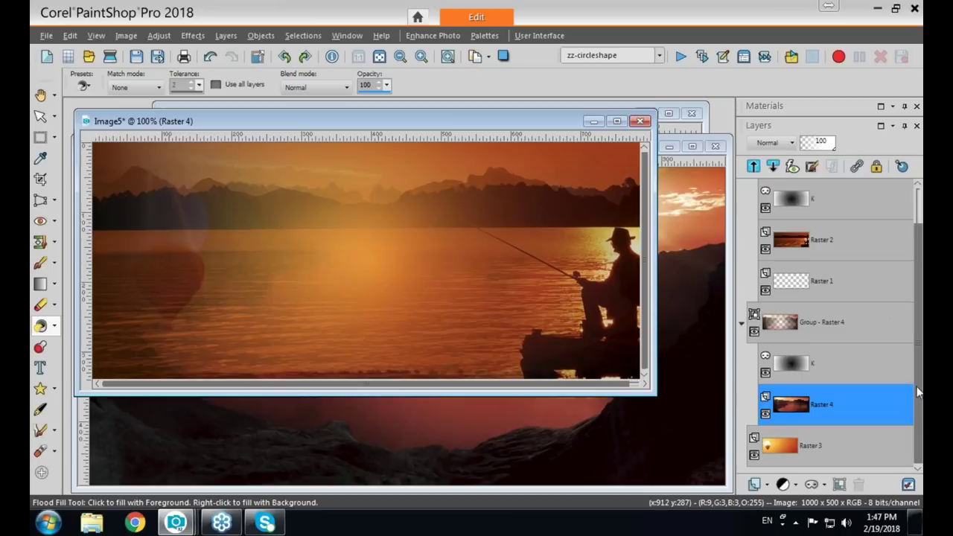
pyautogui.scroll(2, 919, 389)
pyautogui.moveTo(794, 242)
pyautogui.moveTo(792, 412)
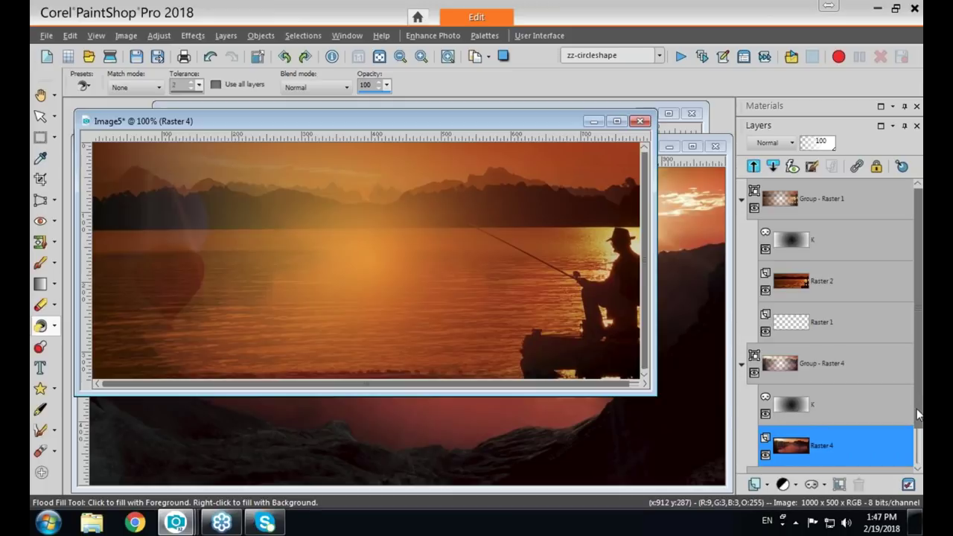
pyautogui.moveTo(909, 399)
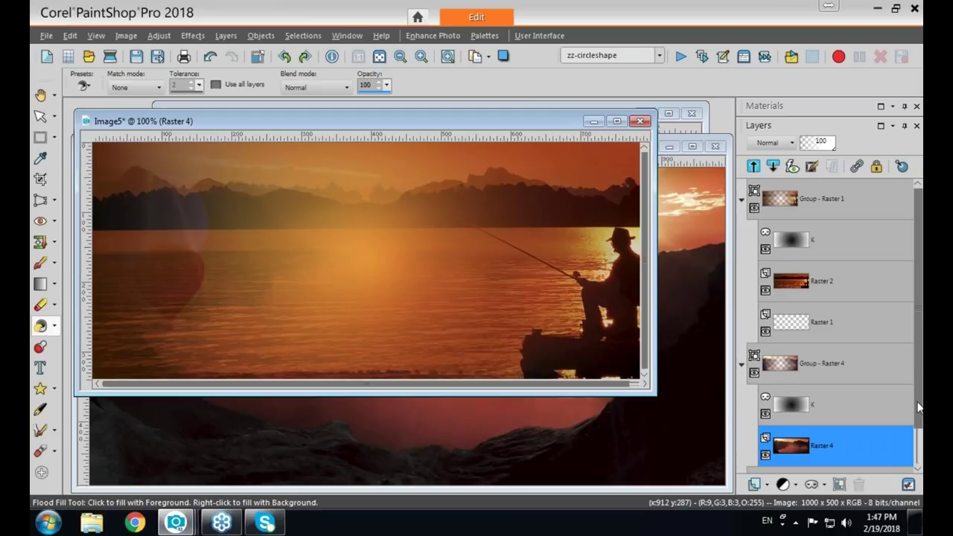
# - Fill the K mask of Group - Raster 4 with solid black, then invert it to white
pyautogui.click(791, 405)
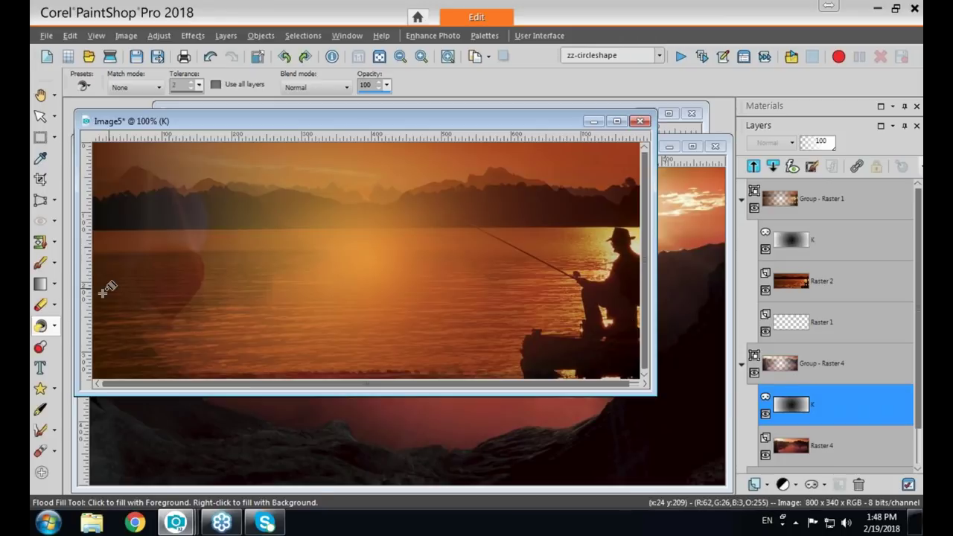
pyautogui.click(364, 261)
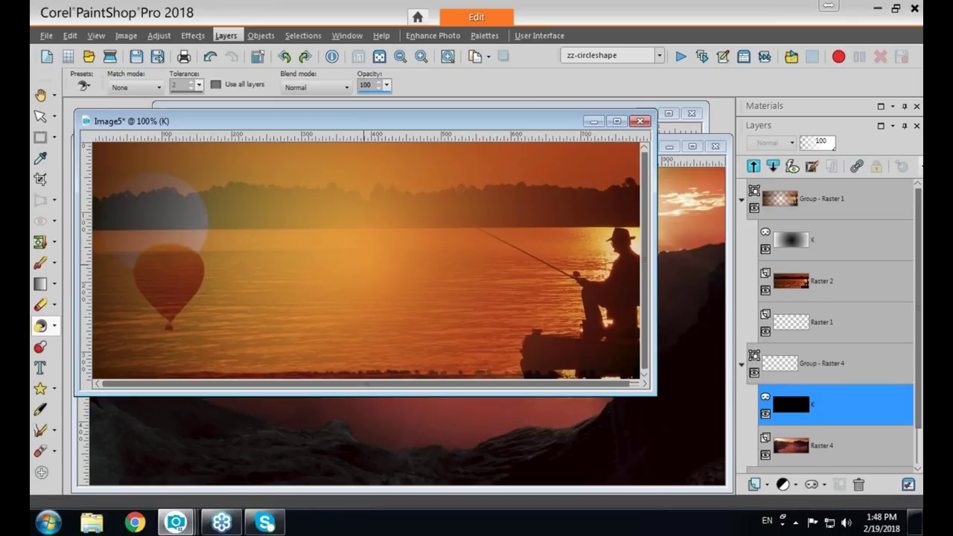
pyautogui.click(226, 36)
pyautogui.click(264, 335)
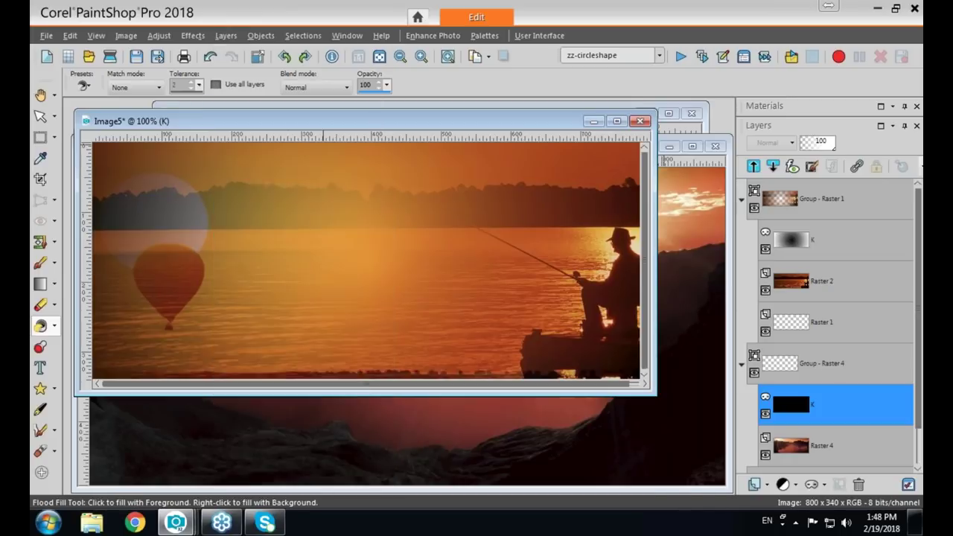
# - Hide Group - Raster 1 and add the word "Text" over the lake in 200-pixel Brush Script Std, with stroke width 0
pyautogui.click(753, 208)
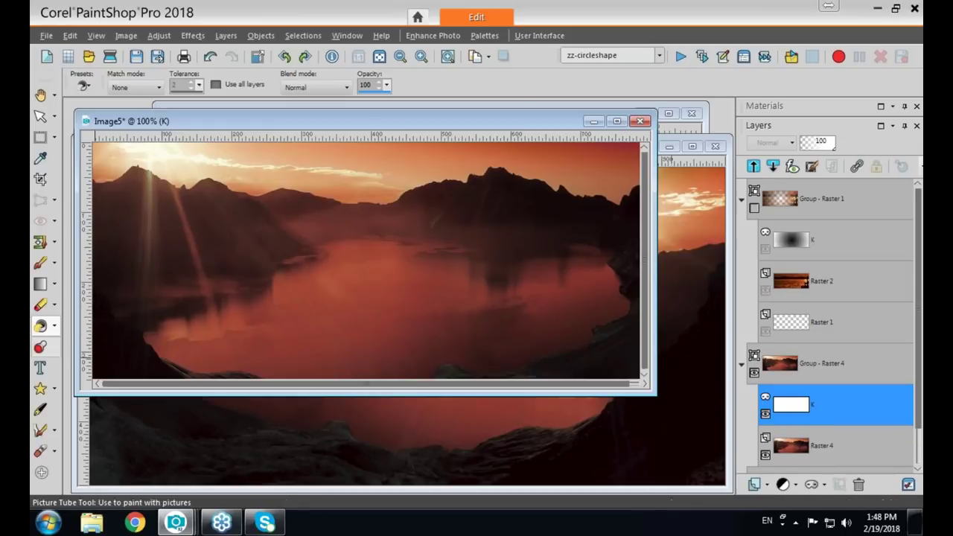
pyautogui.click(41, 368)
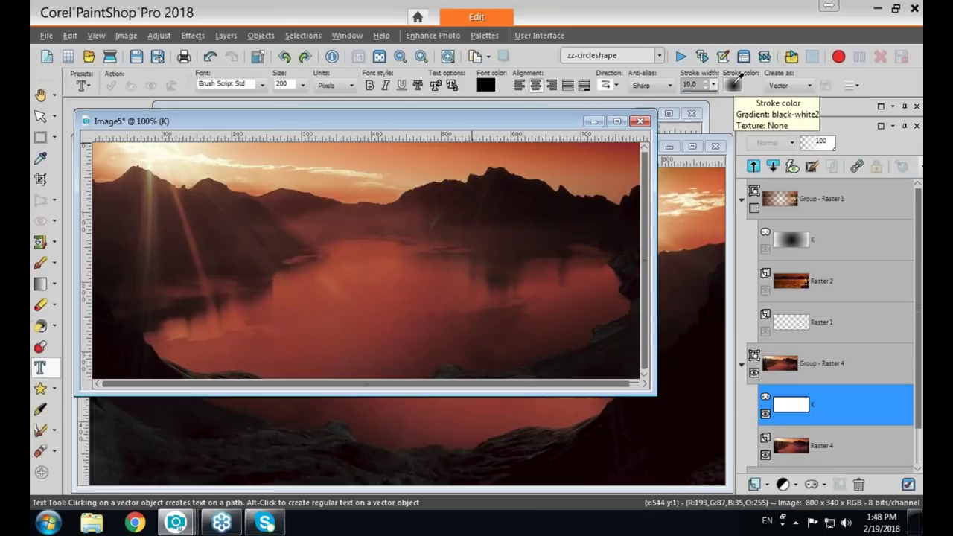
pyautogui.moveTo(697, 85); pyautogui.dragTo(668, 88)
pyautogui.write('0')
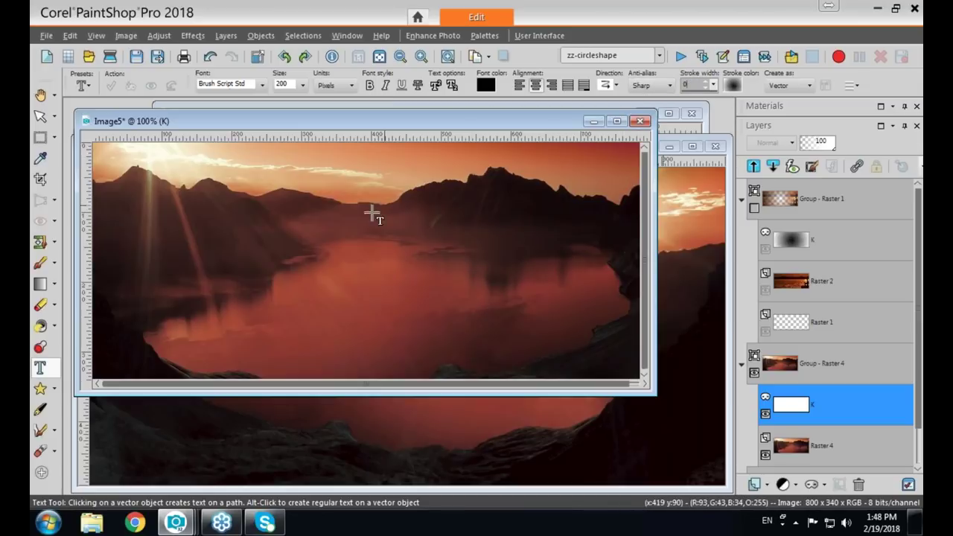
pyautogui.click(355, 301)
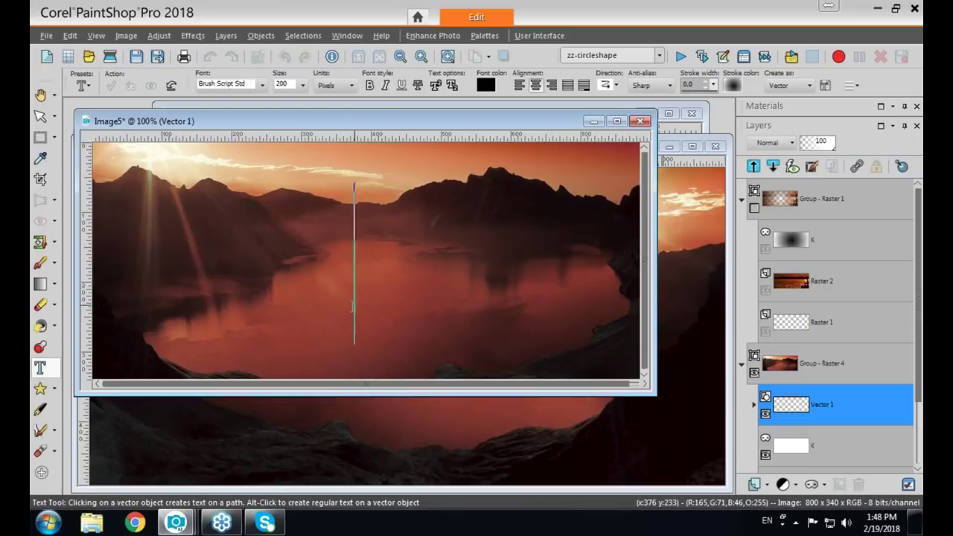
pyautogui.write('Te')
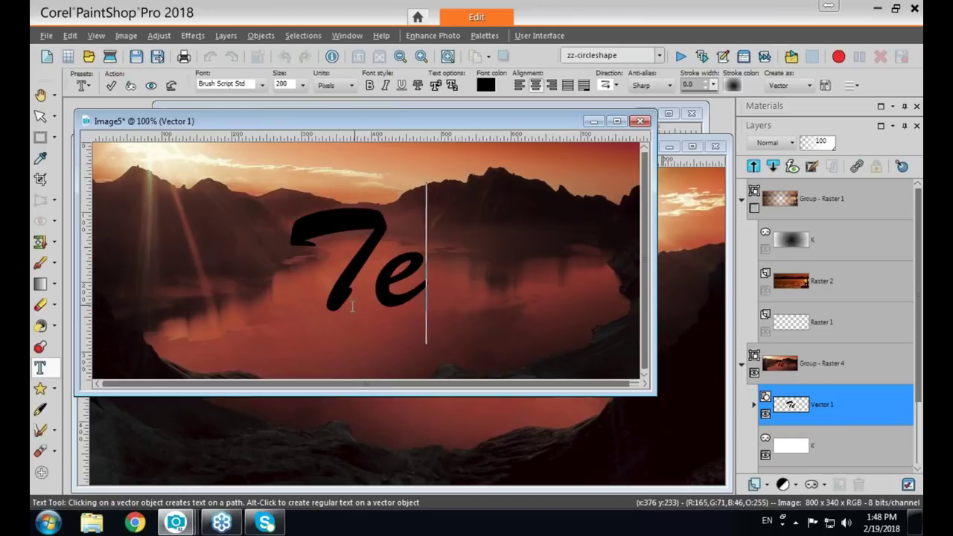
pyautogui.write('xt')
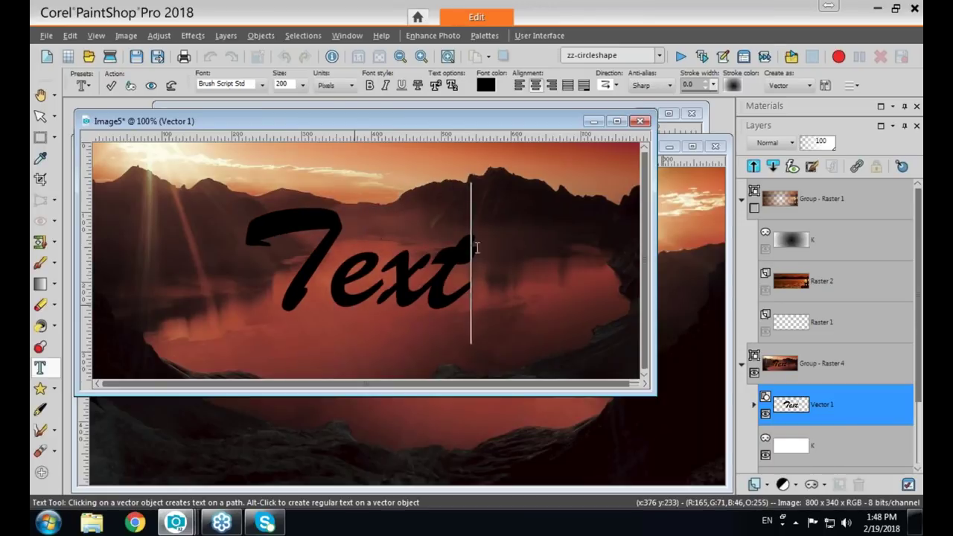
# - Convert the text's vector layer to a raster layer
pyautogui.moveTo(484, 266); pyautogui.dragTo(277, 265)
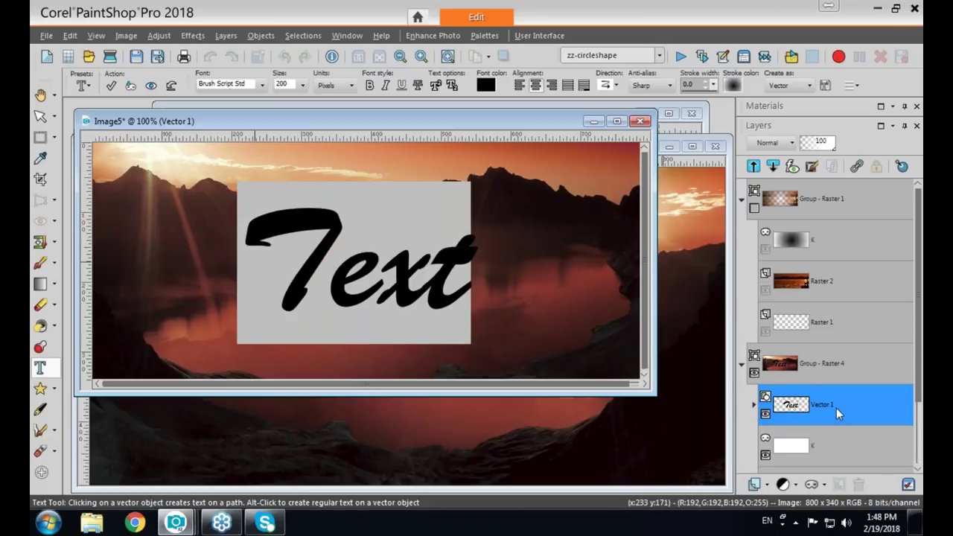
pyautogui.moveTo(817, 415)
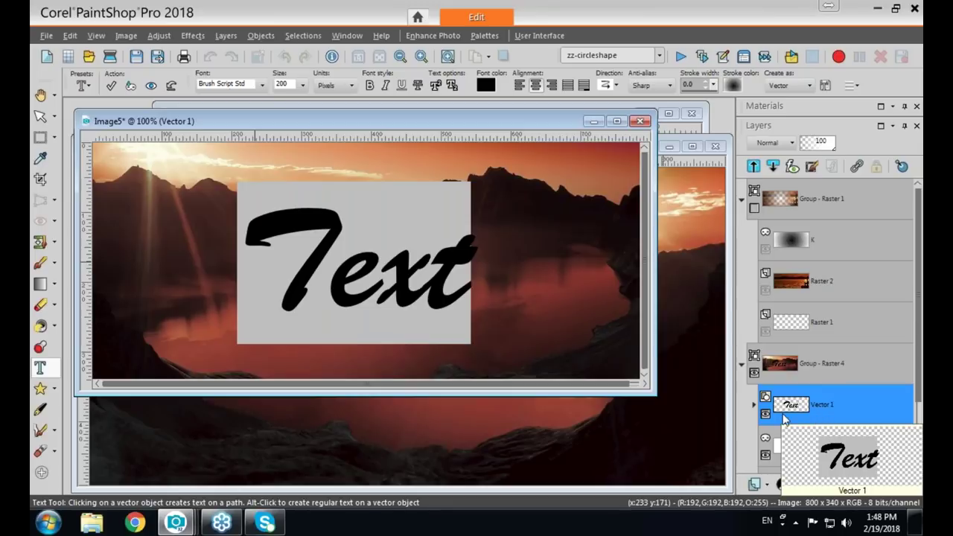
pyautogui.rightClick(821, 412)
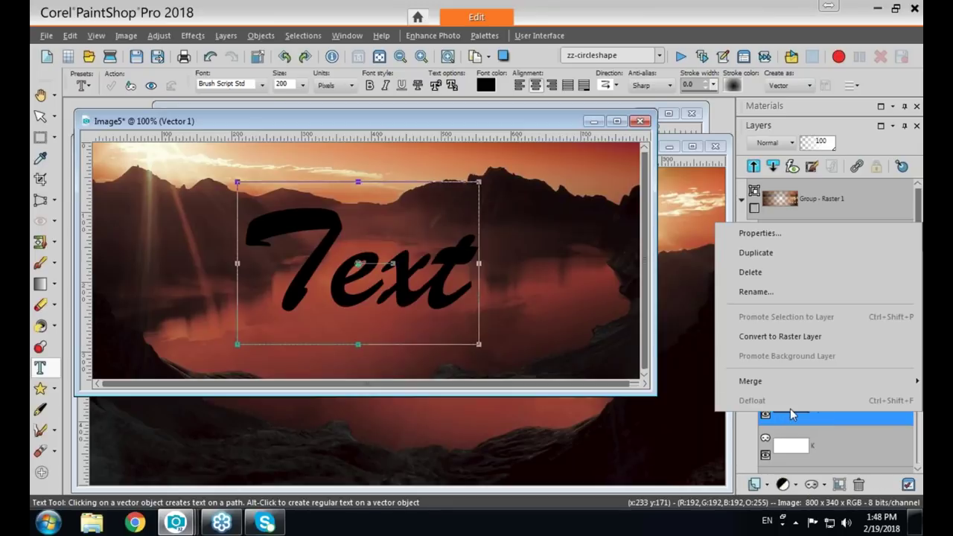
pyautogui.click(766, 341)
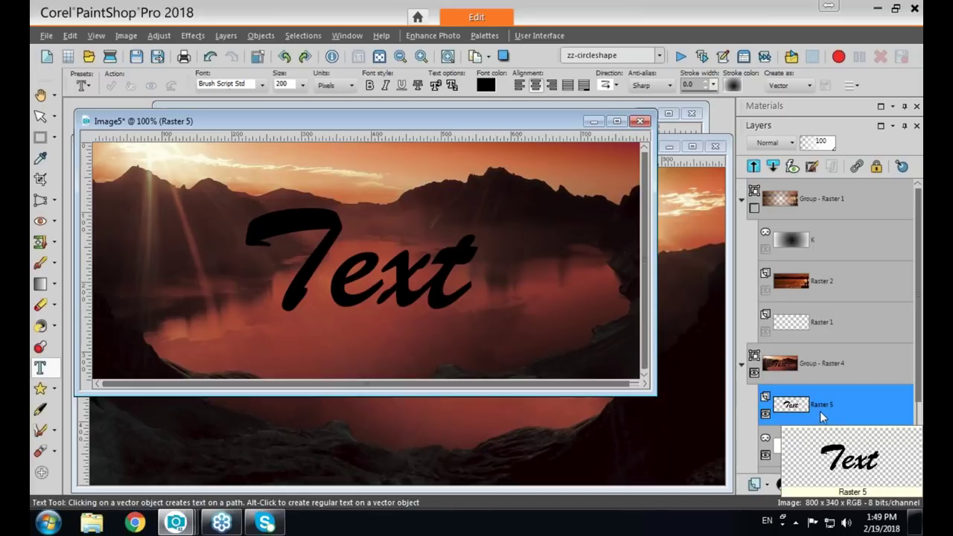
# - Paste the copied white K mask layer as a new image and return to Image5
pyautogui.rightClick(823, 411)
pyautogui.moveTo(746, 379)
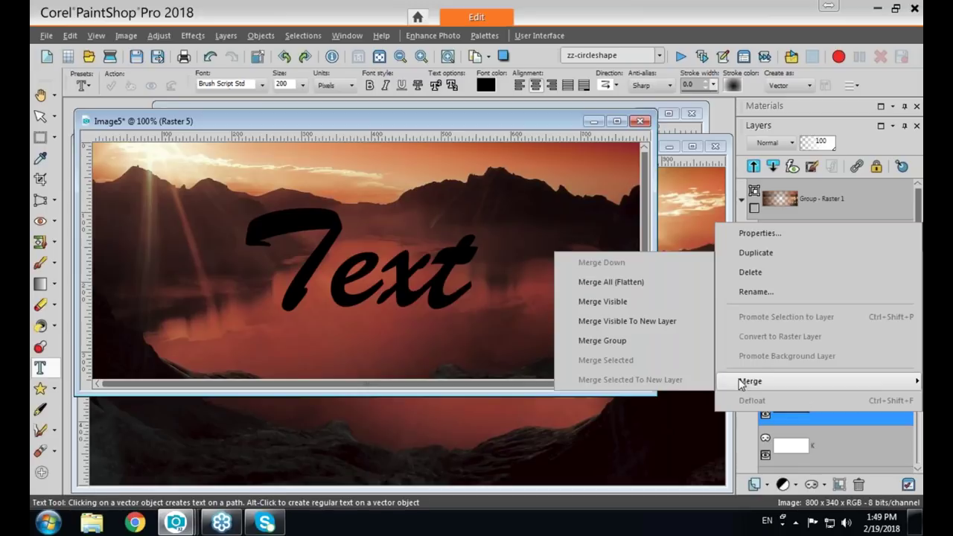
pyautogui.click(621, 325)
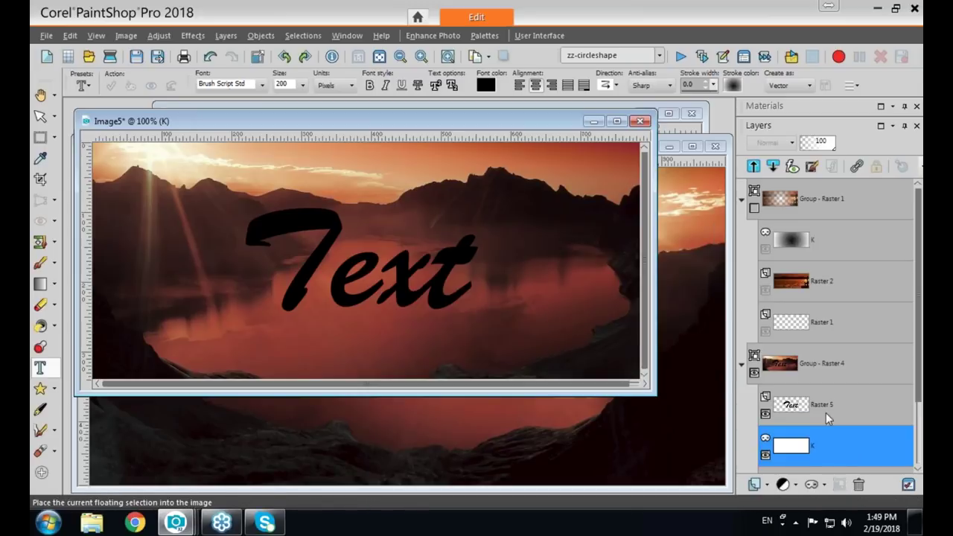
pyautogui.moveTo(790, 410)
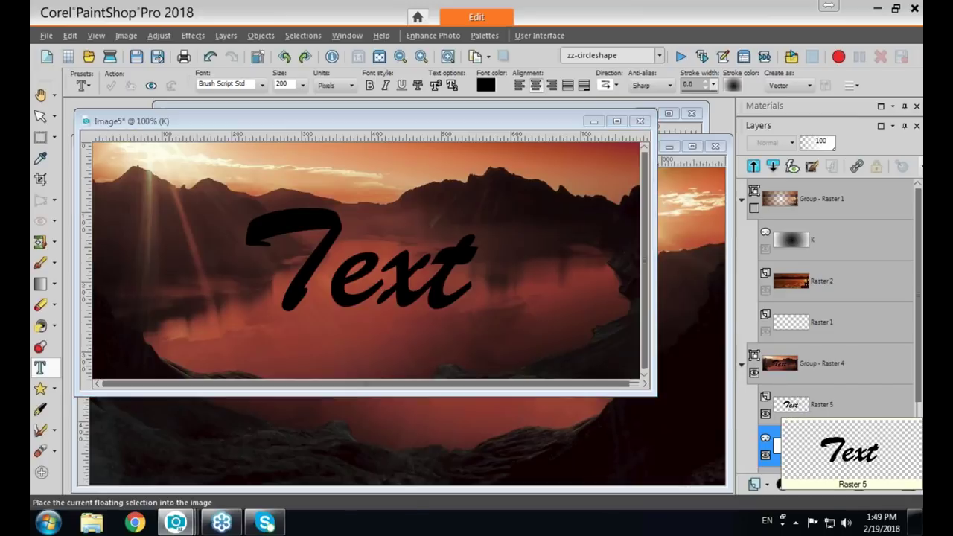
pyautogui.hotkey('ctrl', 'shift', 'v')
pyautogui.moveTo(511, 218); pyautogui.dragTo(455, 202)
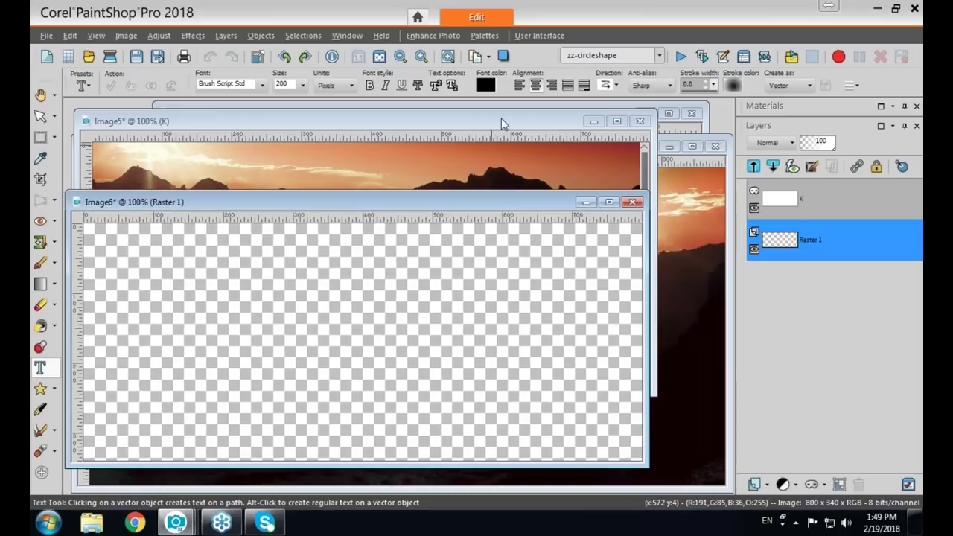
pyautogui.click(501, 118)
# - Select the Raster 5 text layer and clear the two source photos and the pasted mask image from around Image5
pyautogui.click(792, 410)
pyautogui.moveTo(789, 416)
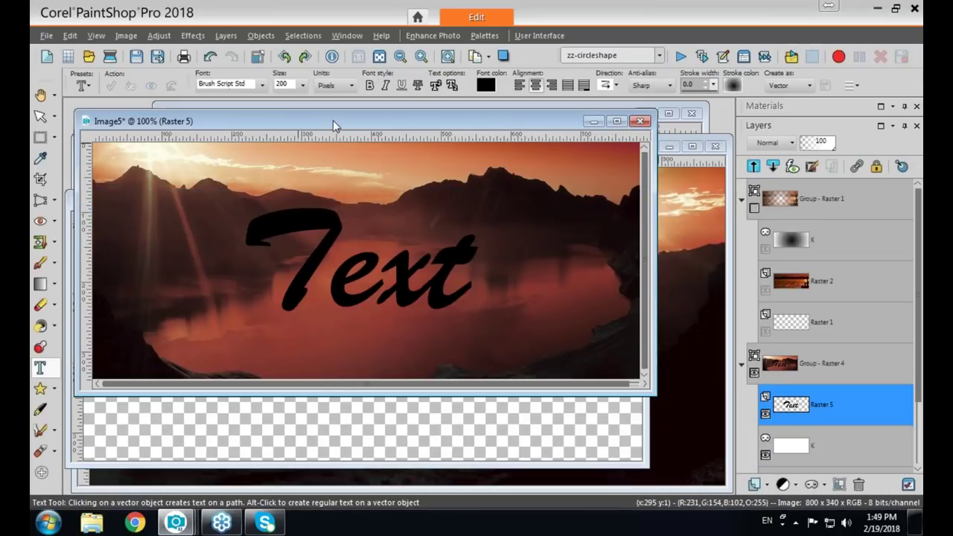
pyautogui.moveTo(334, 122); pyautogui.dragTo(348, 163)
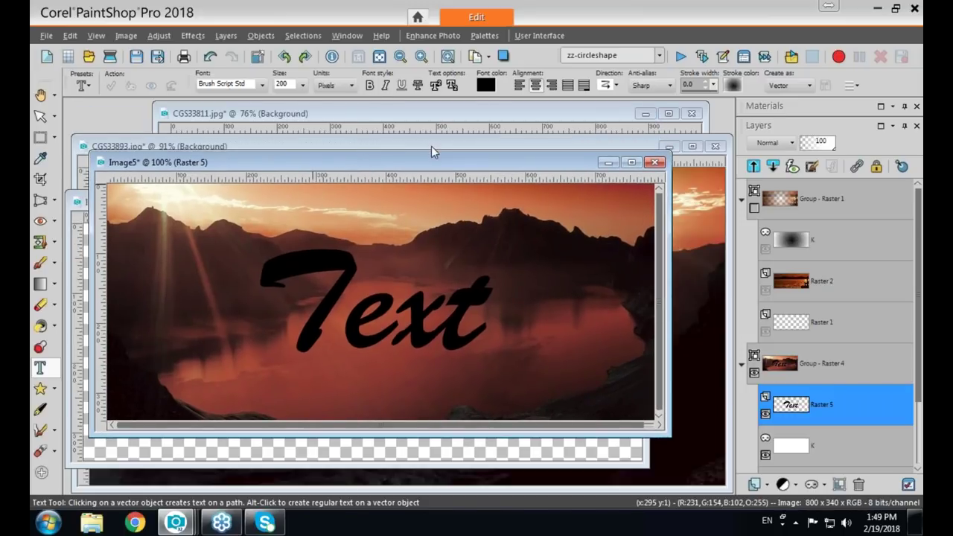
pyautogui.click(431, 147)
pyautogui.click(669, 147)
pyautogui.moveTo(530, 164); pyautogui.dragTo(546, 221)
pyautogui.click(552, 196)
pyautogui.click(633, 201)
pyautogui.click(691, 114)
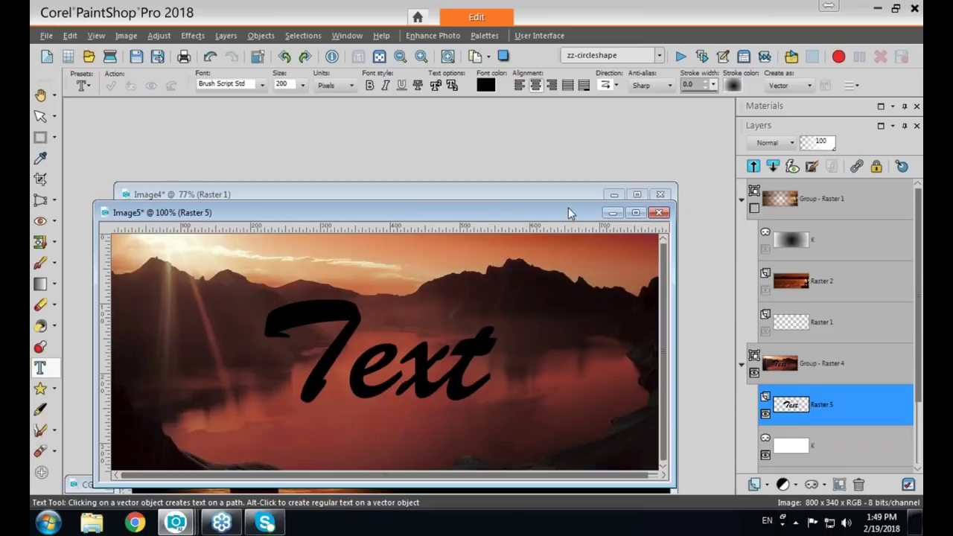
pyautogui.moveTo(568, 213); pyautogui.dragTo(576, 124)
# - Paste the cropped Raster 5 lettering as a new image, then discard that image
pyautogui.hotkey('ctrl', 'v')
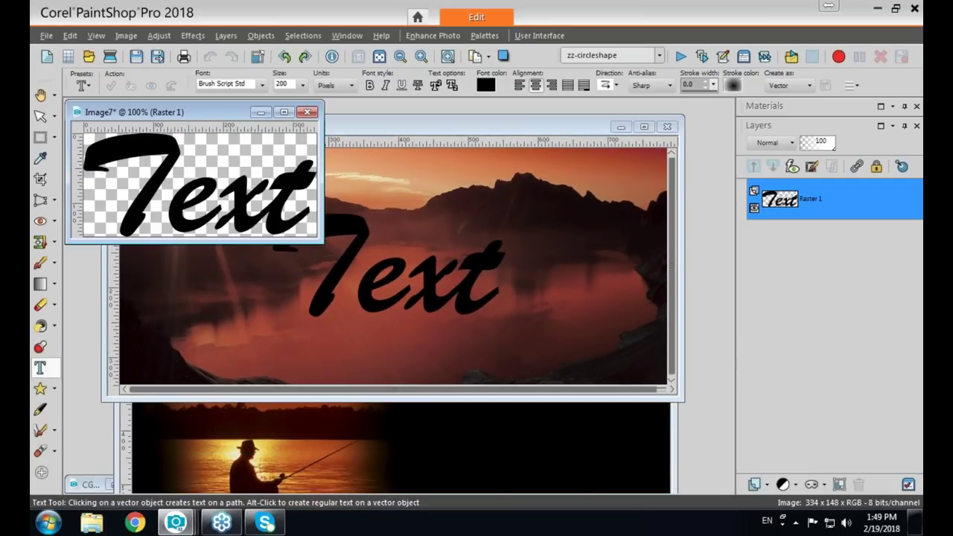
pyautogui.moveTo(231, 112); pyautogui.dragTo(294, 151)
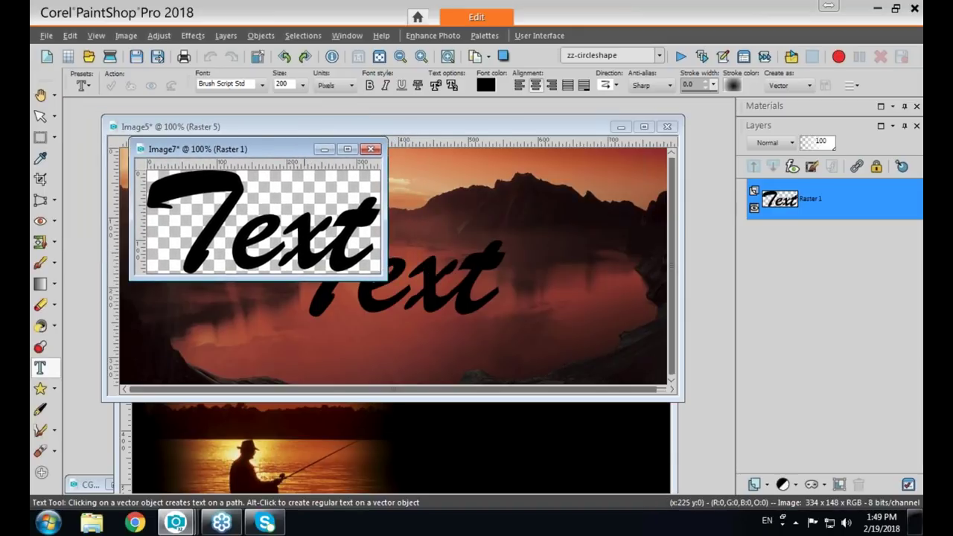
pyautogui.click(126, 35)
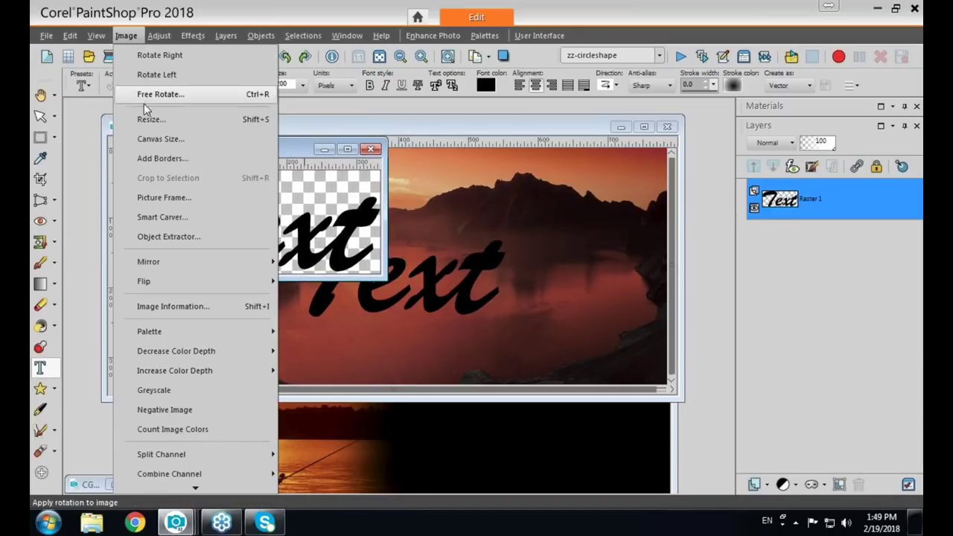
pyautogui.click(370, 151)
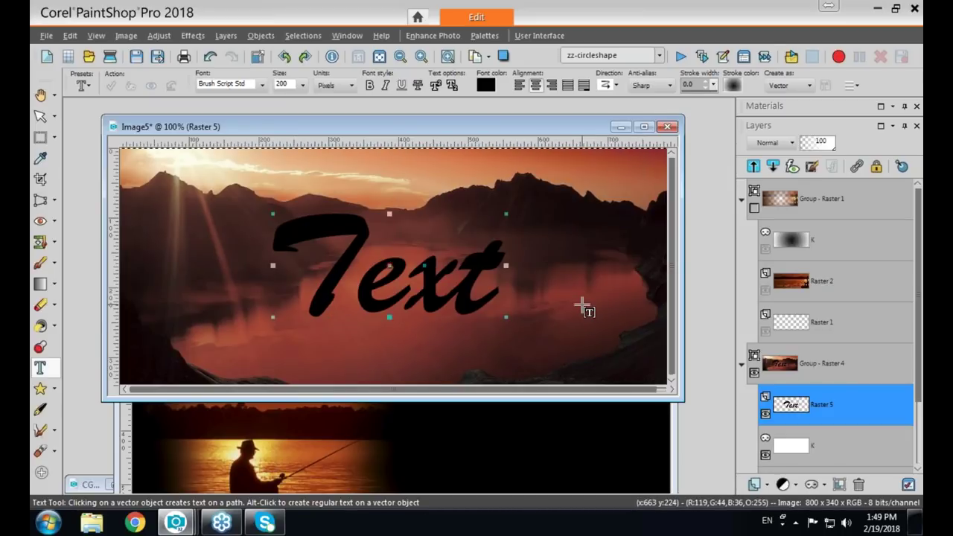
# - Paste the text layer at the full 800 × 340 canvas size as a new image and add a raster layer named Raster 2
pyautogui.hotkey('ctrl', 'v')
pyautogui.moveTo(515, 128); pyautogui.dragTo(504, 192)
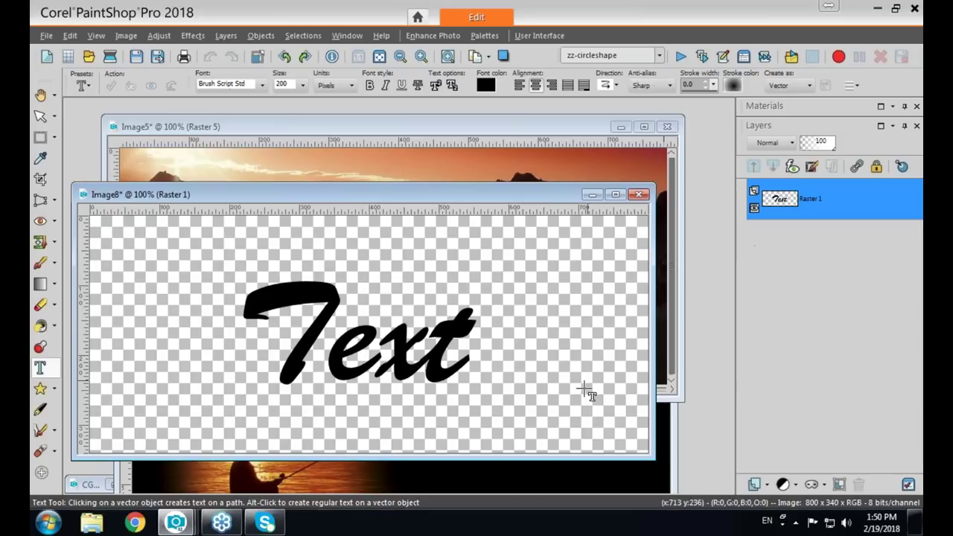
pyautogui.click(761, 485)
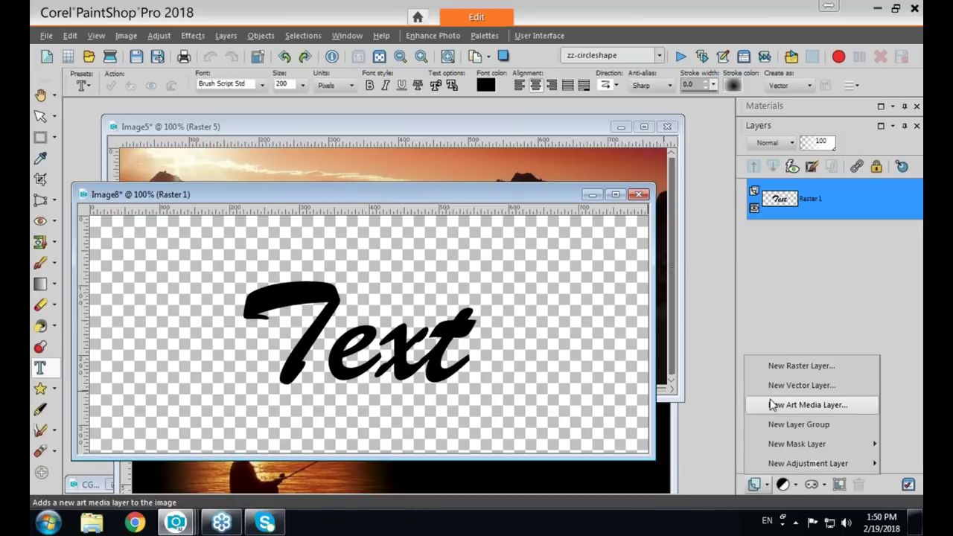
pyautogui.click(770, 365)
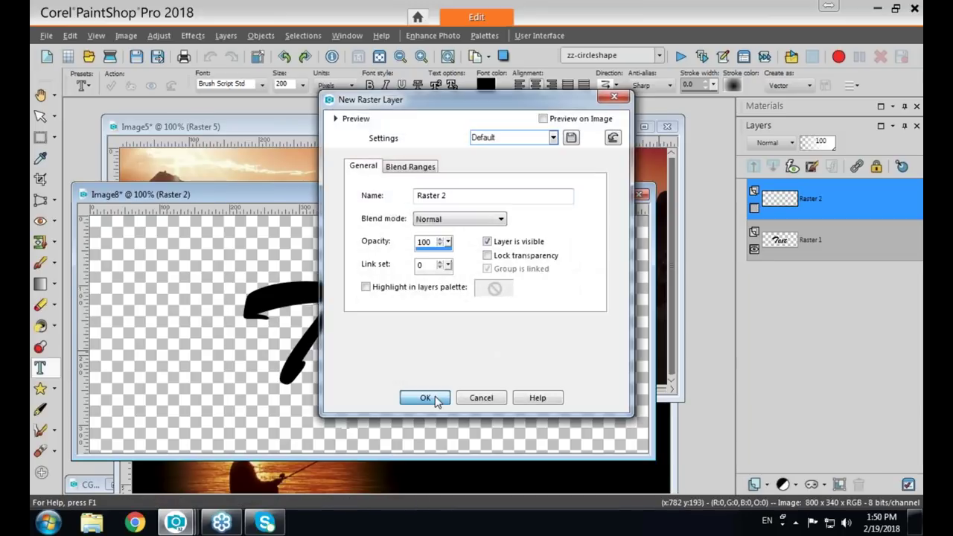
pyautogui.click(425, 398)
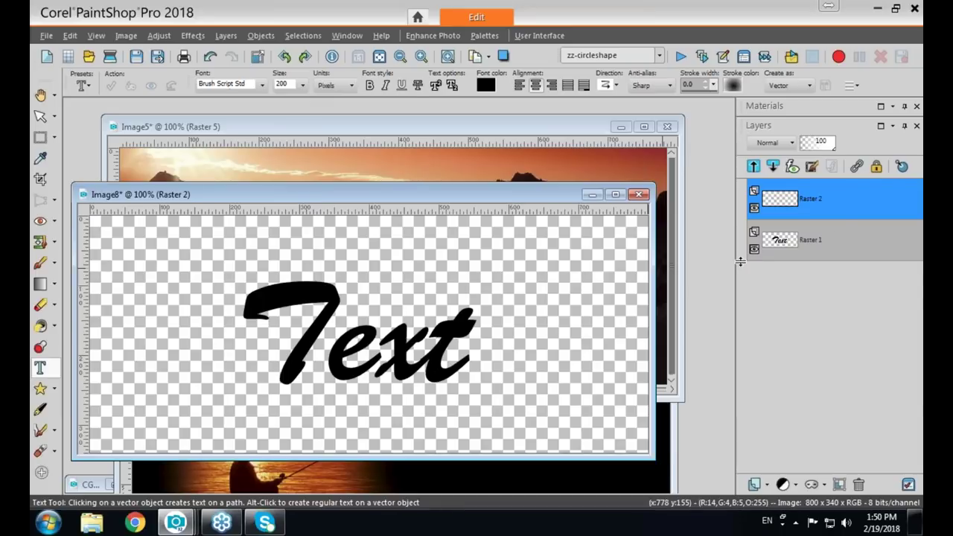
# - Flood-fill Raster 2 with white and place it below the text layer
pyautogui.moveTo(867, 187)
pyautogui.click(860, 206)
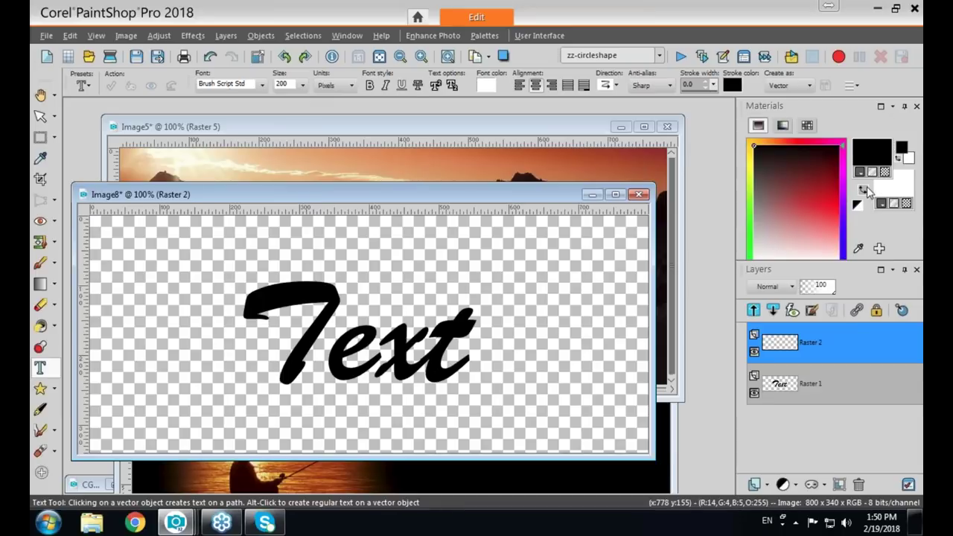
pyautogui.click(871, 175)
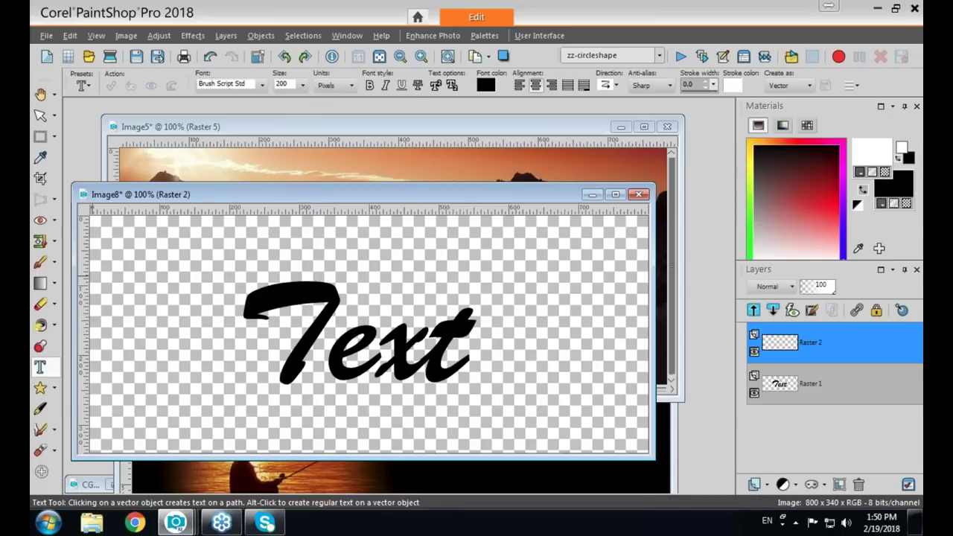
pyautogui.click(40, 325)
pyautogui.click(463, 350)
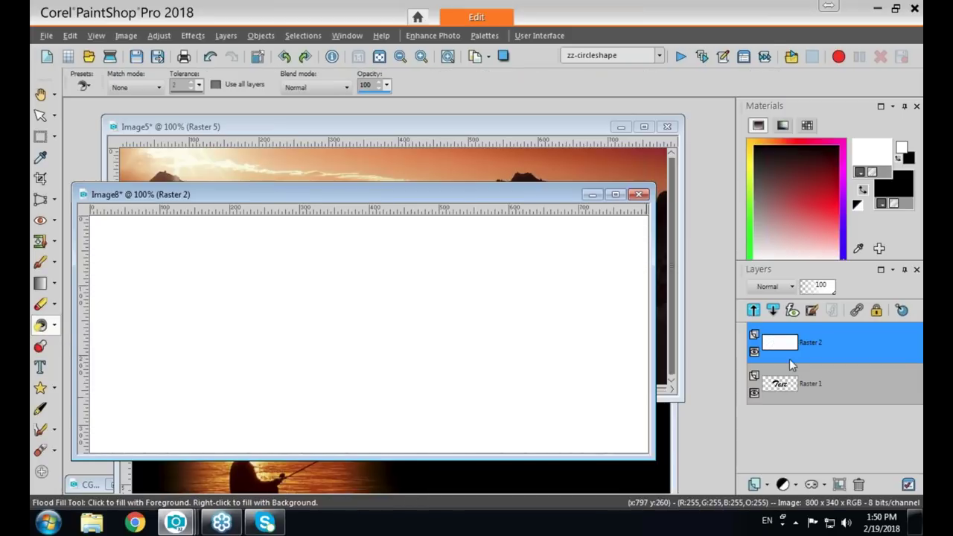
pyautogui.moveTo(811, 400); pyautogui.dragTo(811, 341)
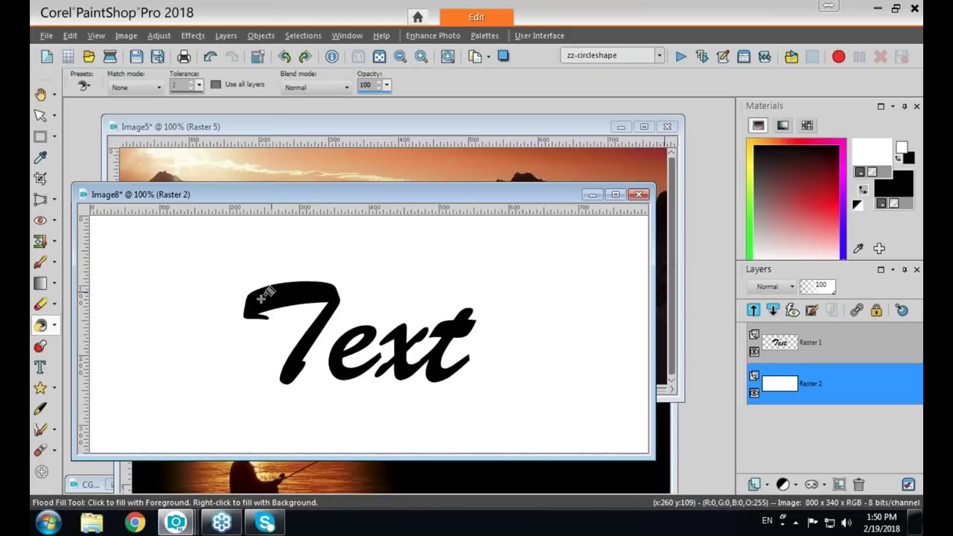
# - Return to Image5 and hide the Raster 5 text layer and the white K mask in Group - Raster 4
pyautogui.click(489, 124)
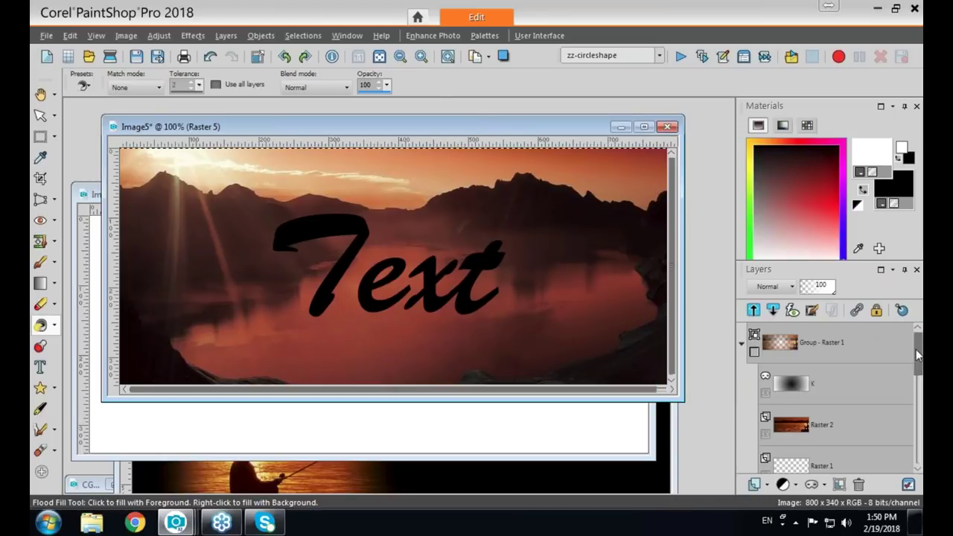
pyautogui.moveTo(919, 353); pyautogui.dragTo(920, 421)
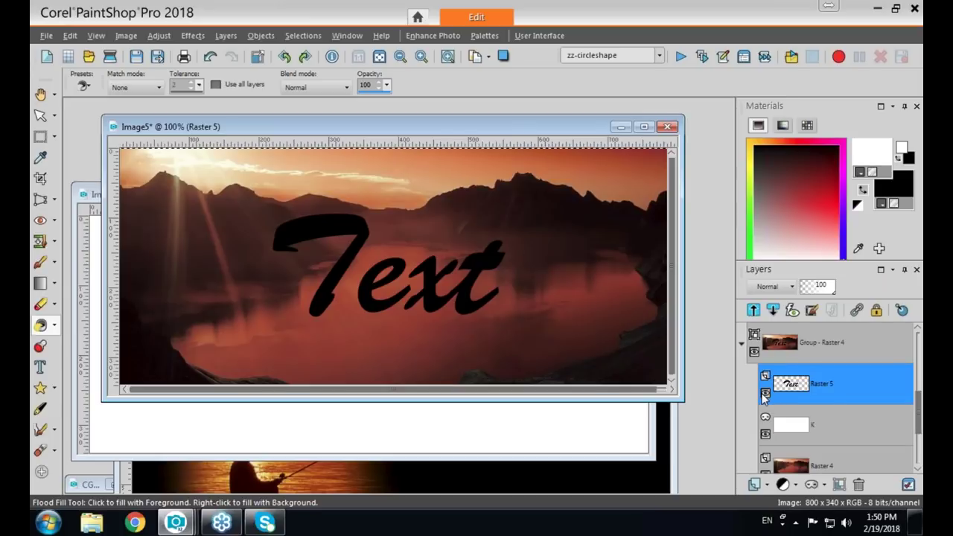
pyautogui.click(765, 393)
pyautogui.click(765, 434)
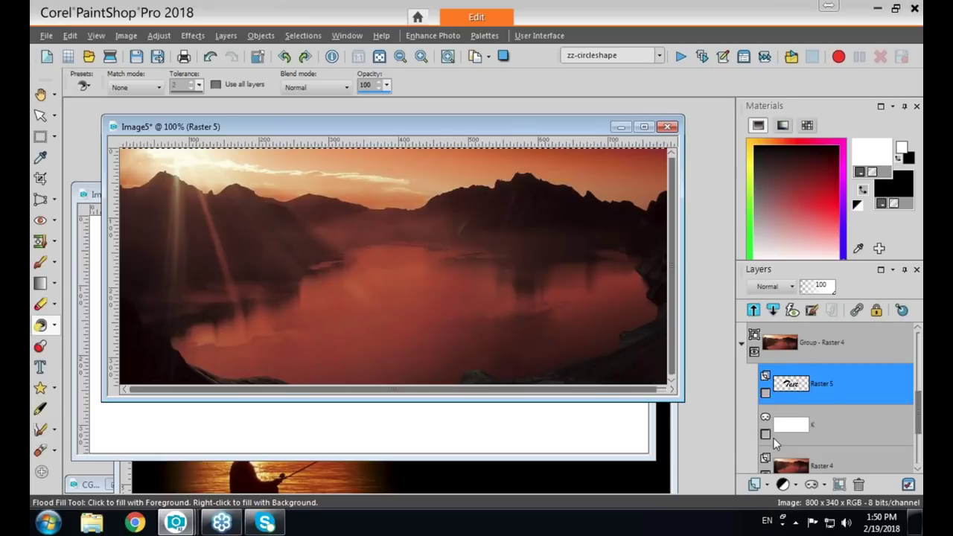
# - Add a mask to Raster 4 from the Image8 window, using source luminance without inverting the mask data
pyautogui.click(819, 466)
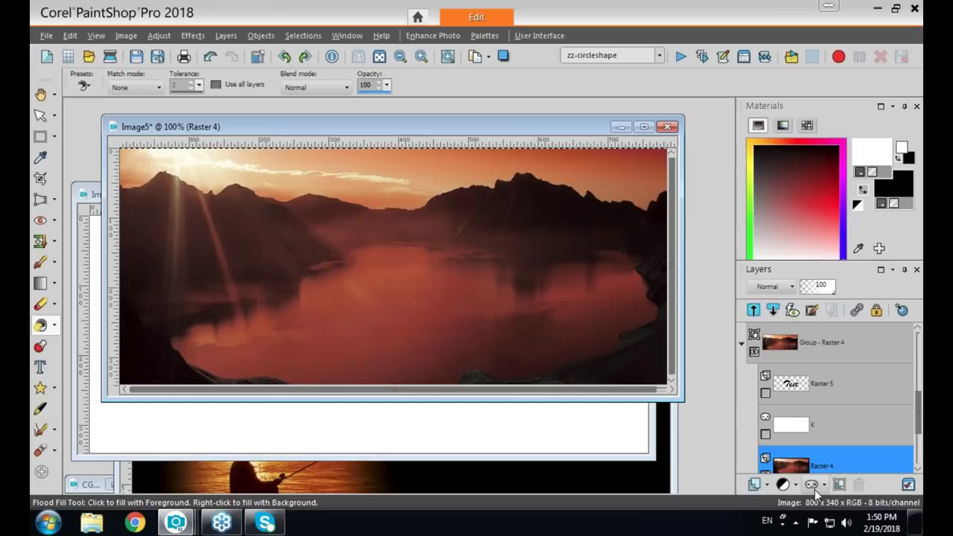
pyautogui.click(825, 485)
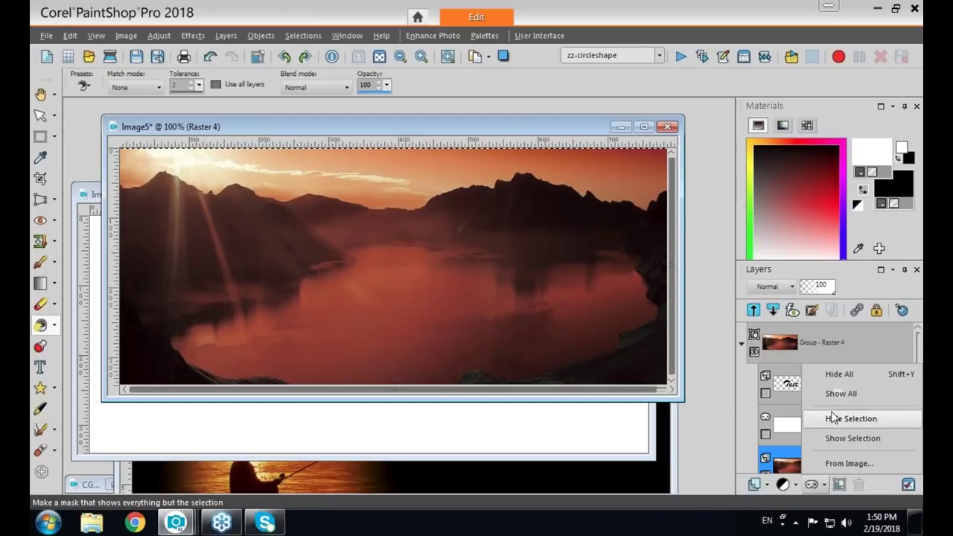
pyautogui.click(830, 463)
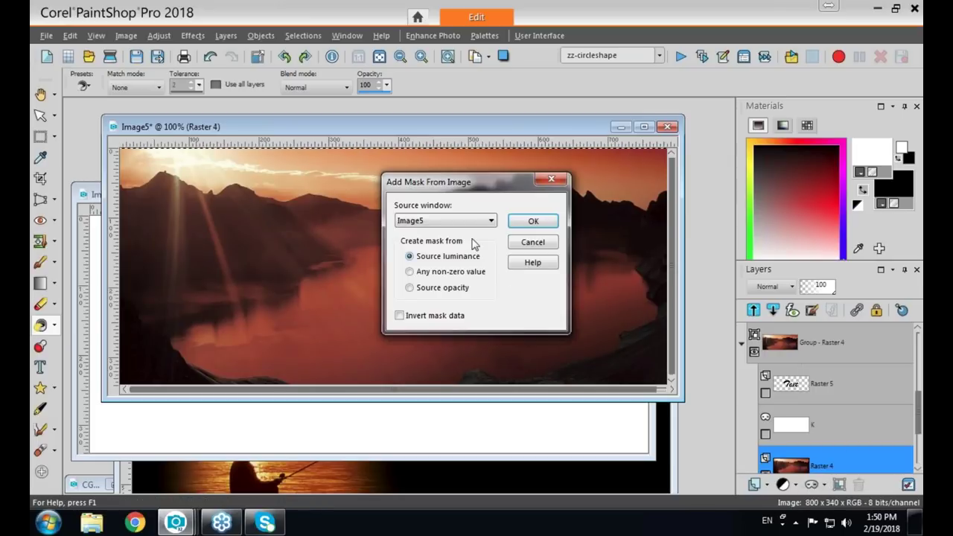
pyautogui.click(491, 221)
pyautogui.click(469, 260)
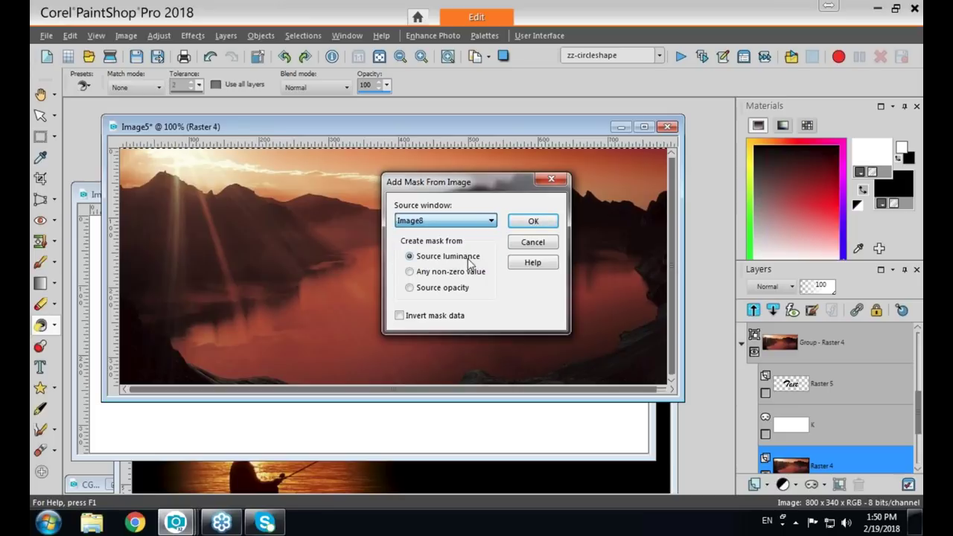
pyautogui.click(532, 223)
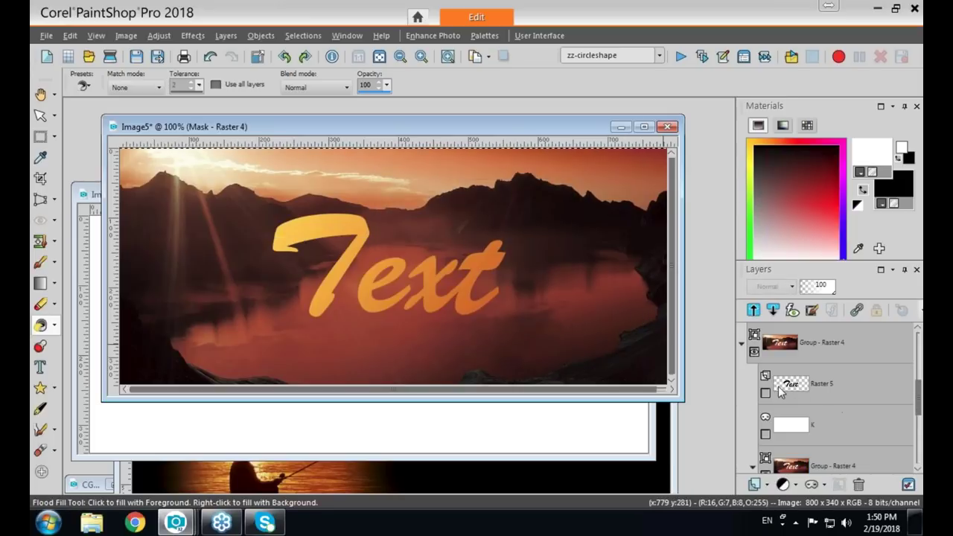
# - Ungroup the nested Group - Raster 4 that holds the new text mask and Raster 4
pyautogui.scroll(-3, 914, 406)
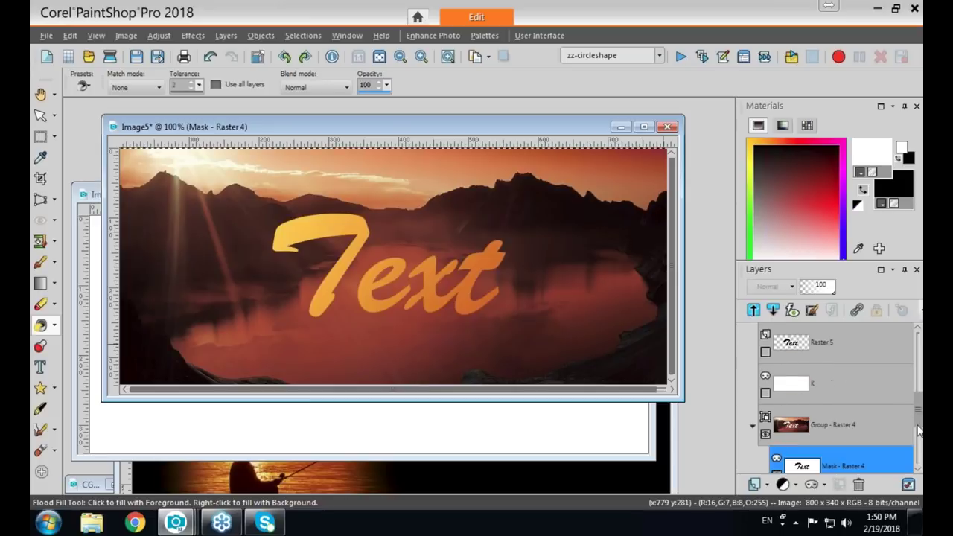
pyautogui.scroll(1, 918, 427)
pyautogui.scroll(-1, 917, 426)
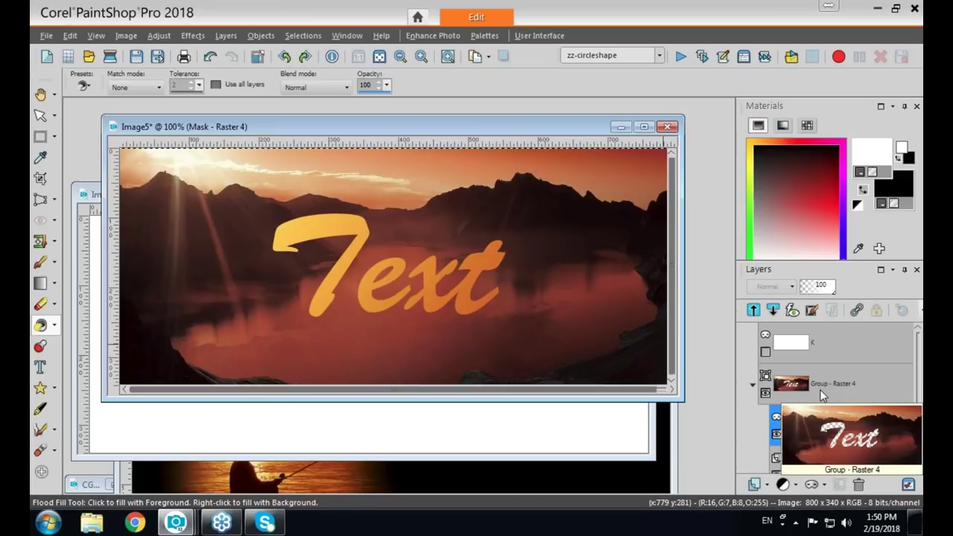
pyautogui.rightClick(820, 391)
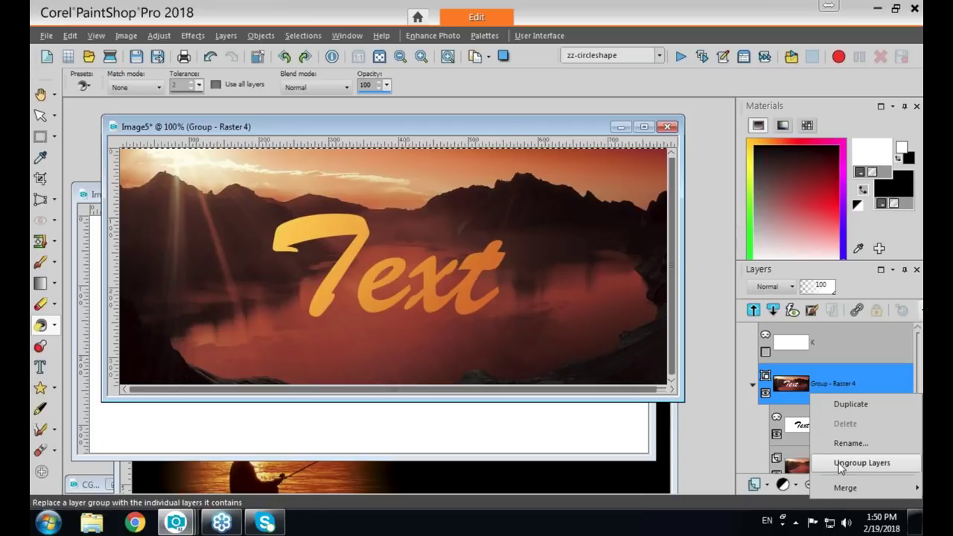
pyautogui.click(840, 464)
pyautogui.scroll(1, 918, 439)
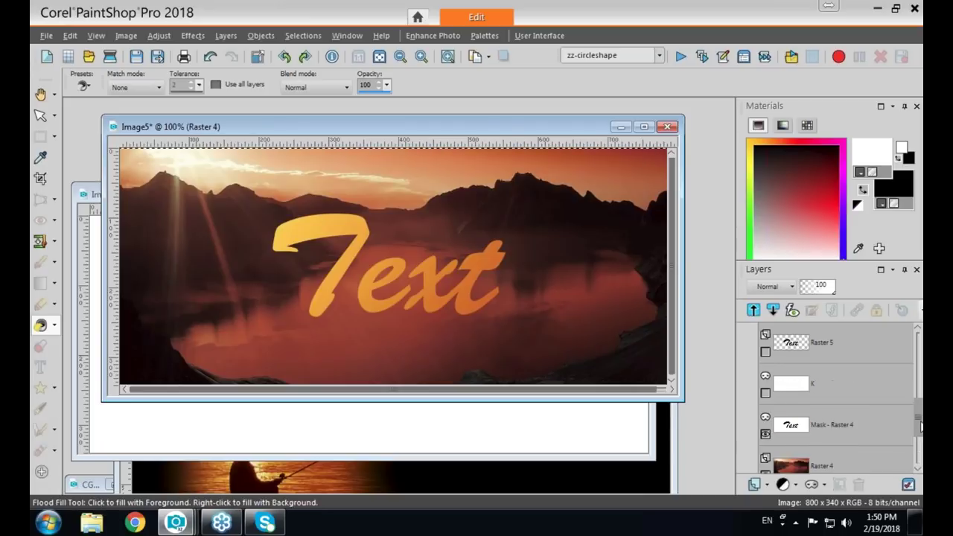
# - Delete the Raster 5 text layer and the white K mask from the group
pyautogui.click(819, 344)
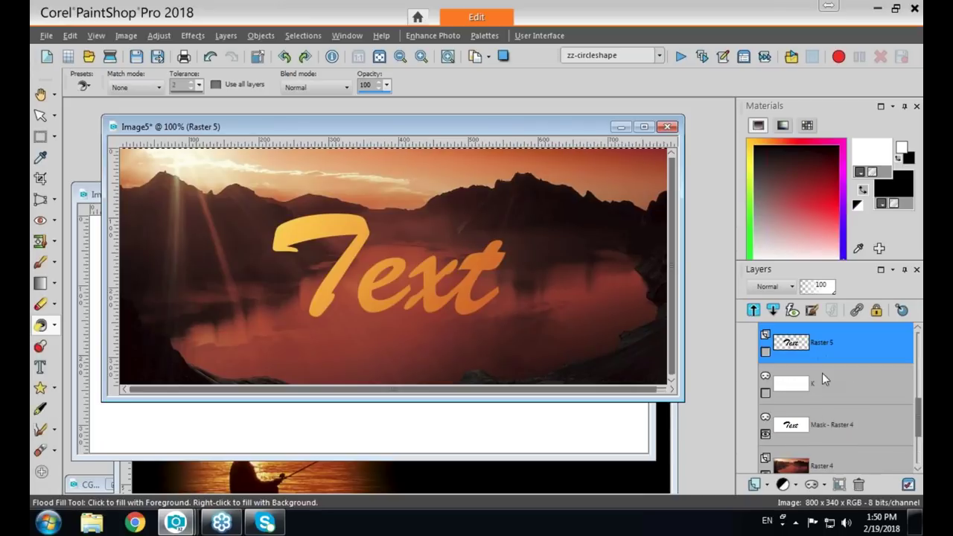
pyautogui.click(858, 485)
pyautogui.click(858, 486)
pyautogui.click(524, 290)
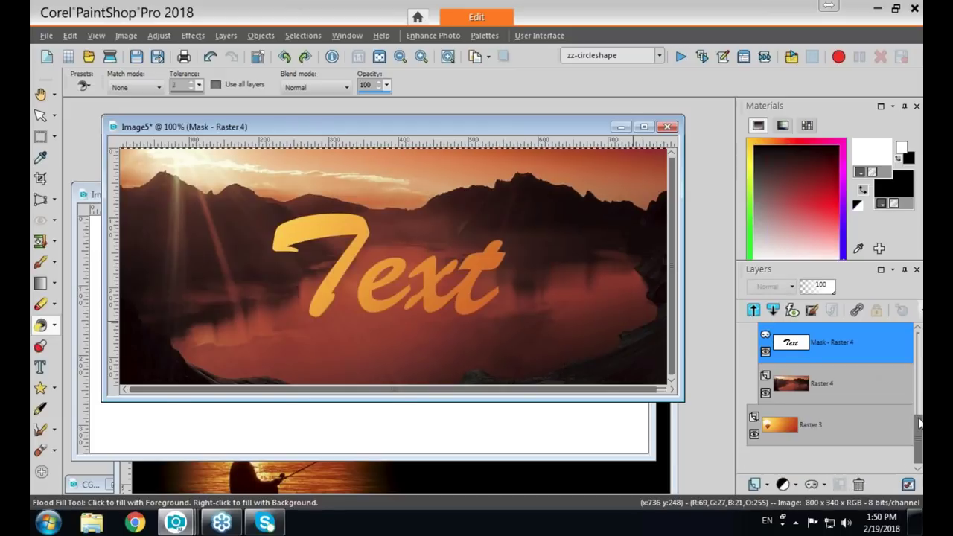
# - Flood-fill the black lettering on Mask - Raster 4 with white
pyautogui.scroll(1, 920, 423)
pyautogui.moveTo(785, 392)
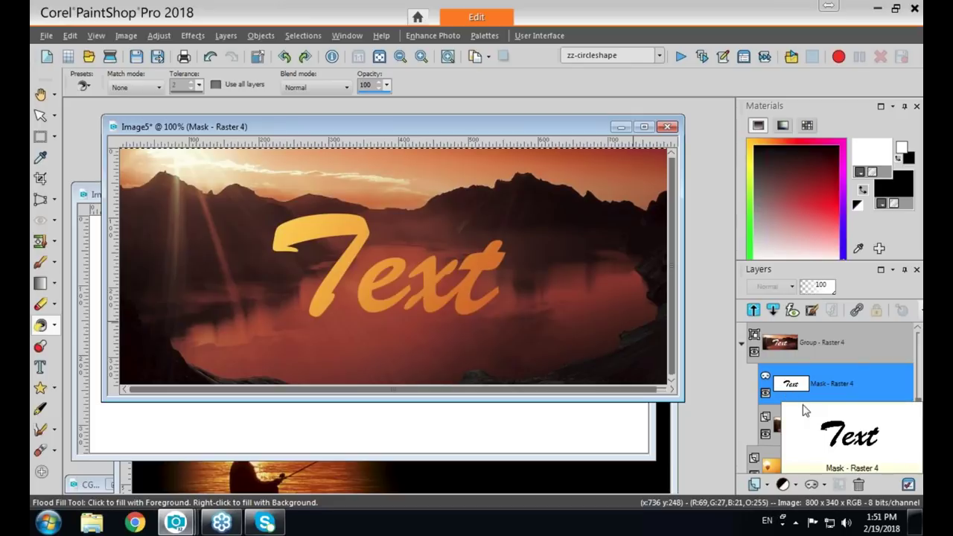
pyautogui.moveTo(795, 430)
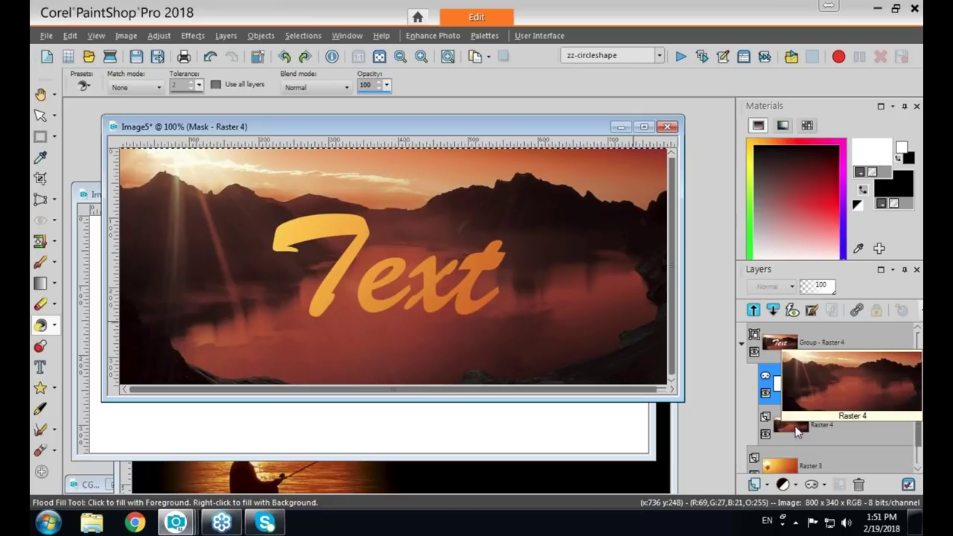
pyautogui.moveTo(901, 402)
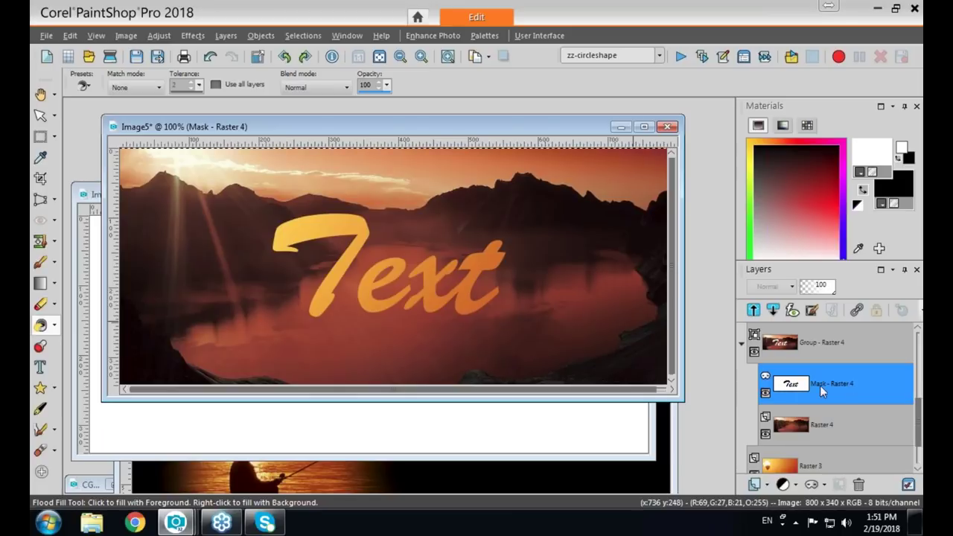
pyautogui.click(813, 484)
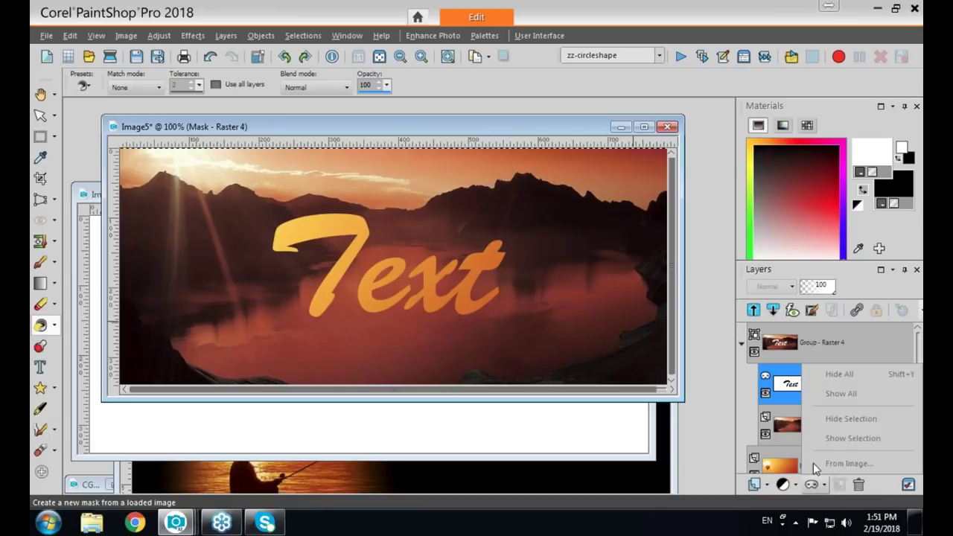
pyautogui.click(782, 485)
pyautogui.click(728, 410)
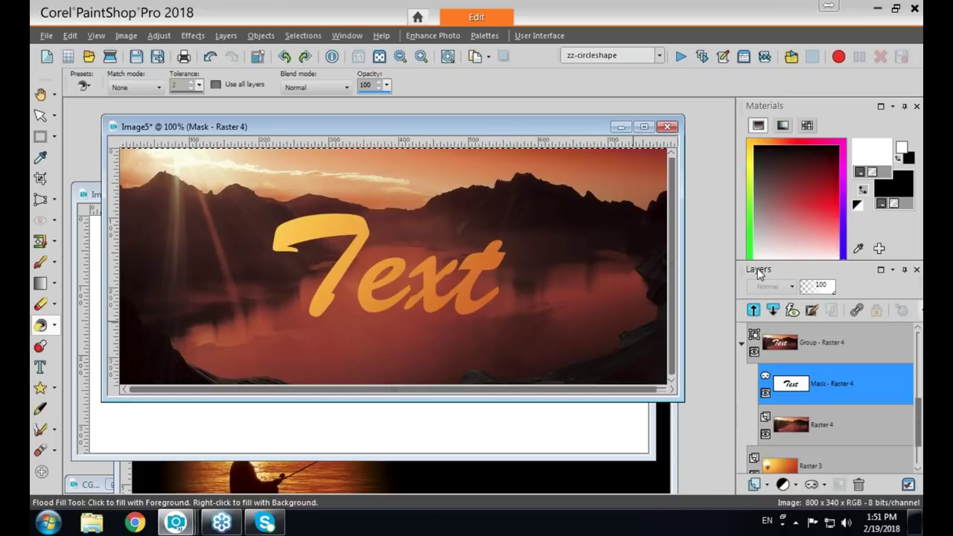
pyautogui.click(497, 303)
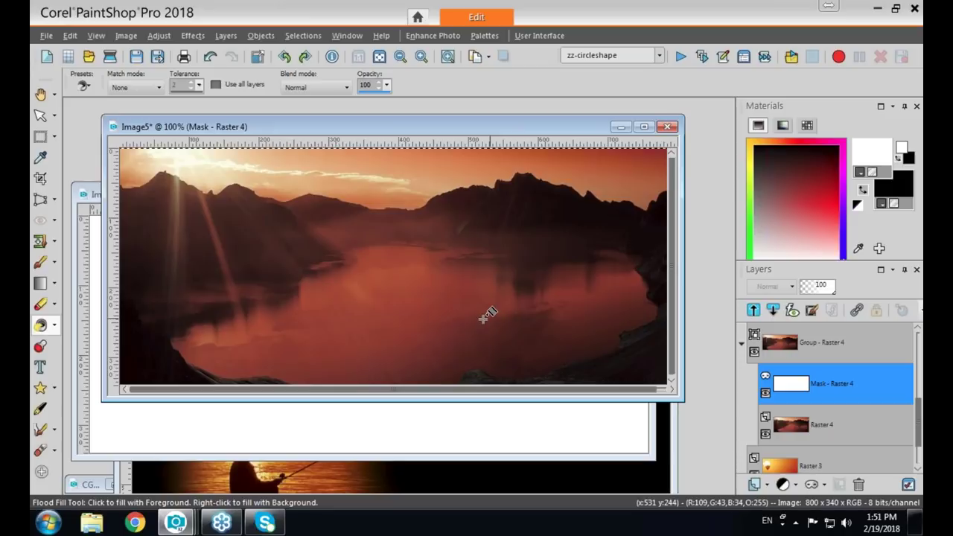
# - Create the word "Text" as a selection on Mask - Raster 4, in Brush Script Std at 200 pixels
pyautogui.click(40, 368)
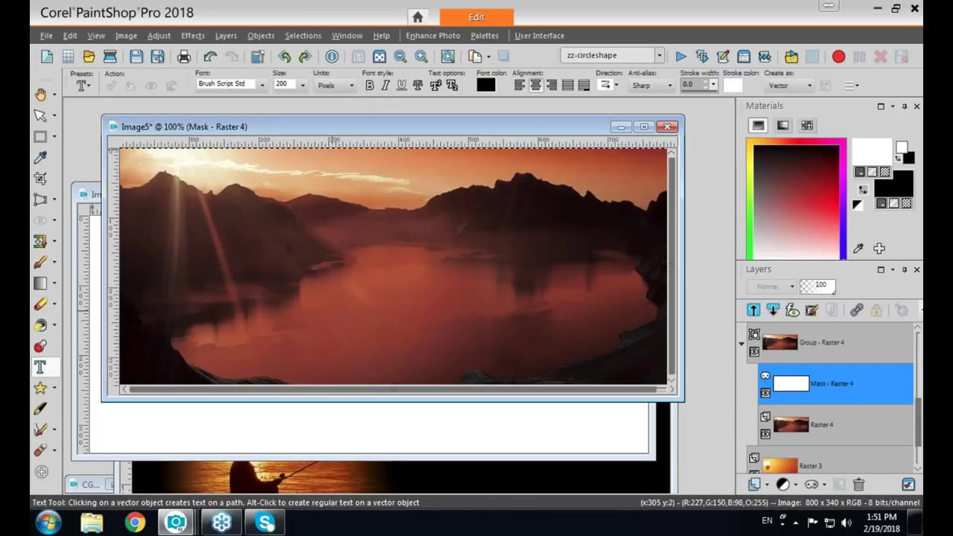
pyautogui.click(791, 85)
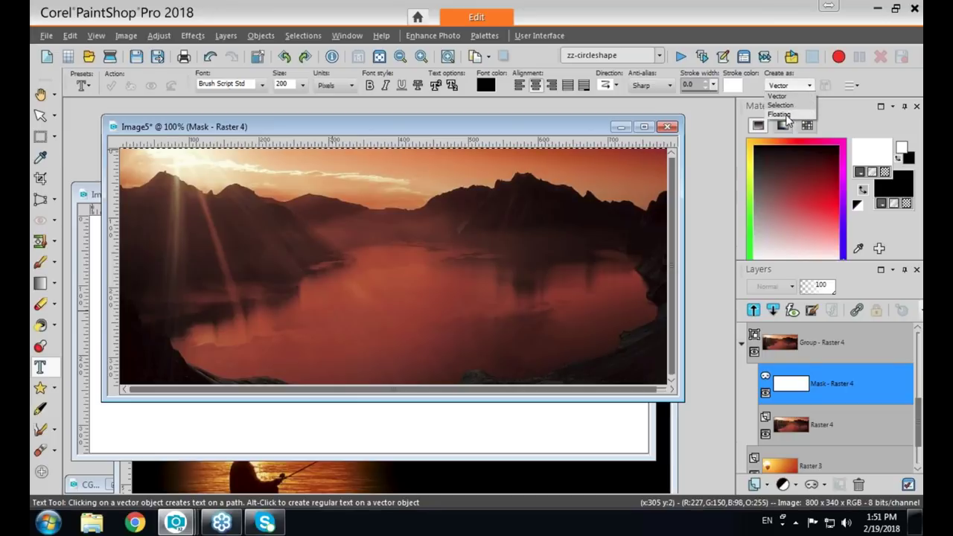
pyautogui.click(780, 104)
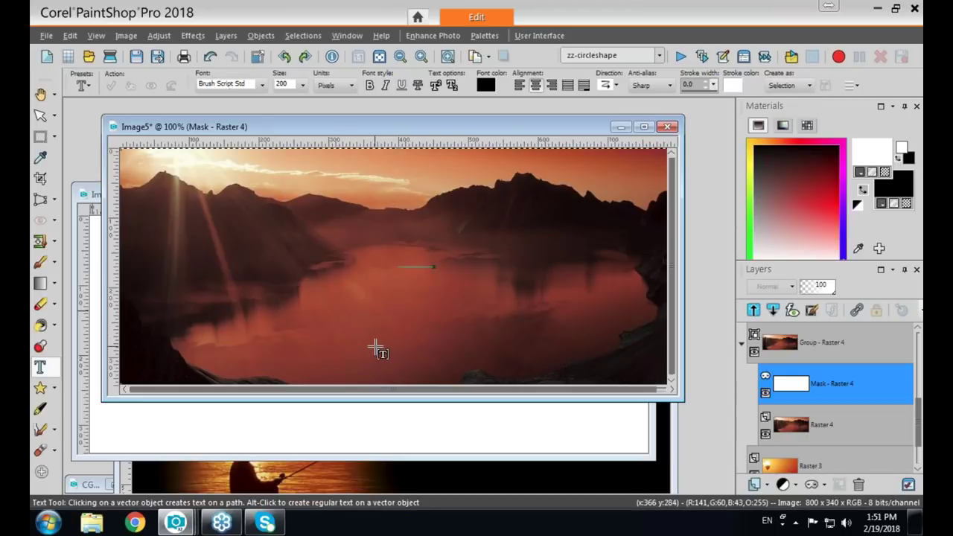
pyautogui.click(405, 314)
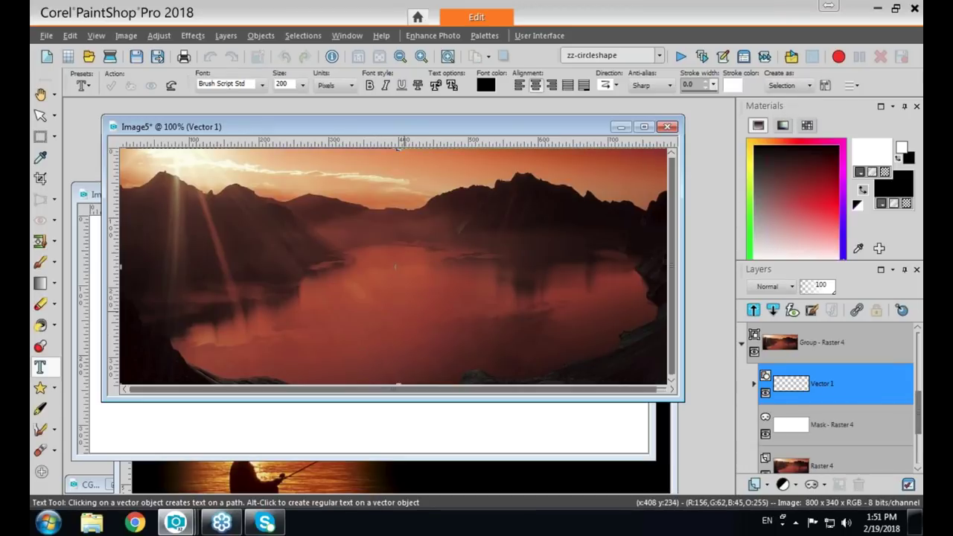
pyautogui.write('Text')
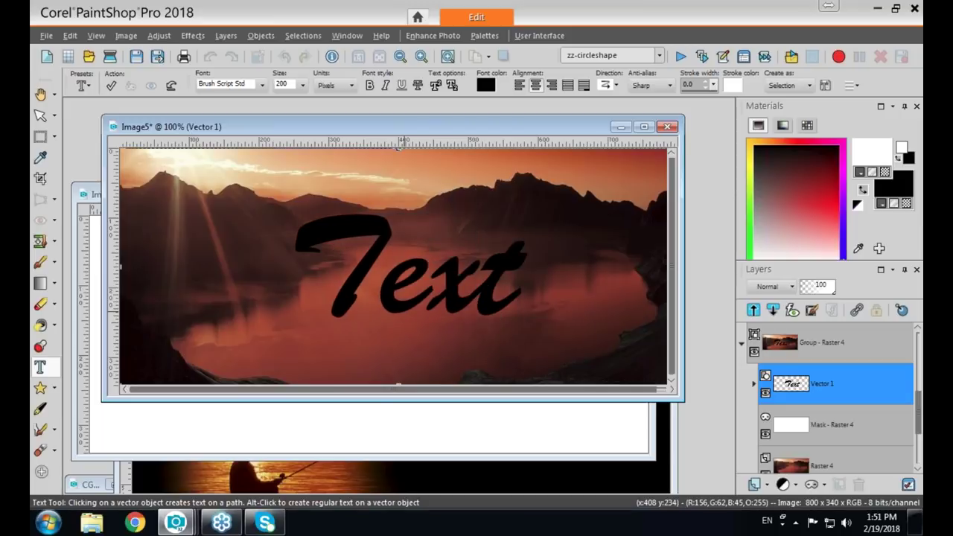
pyautogui.click(112, 87)
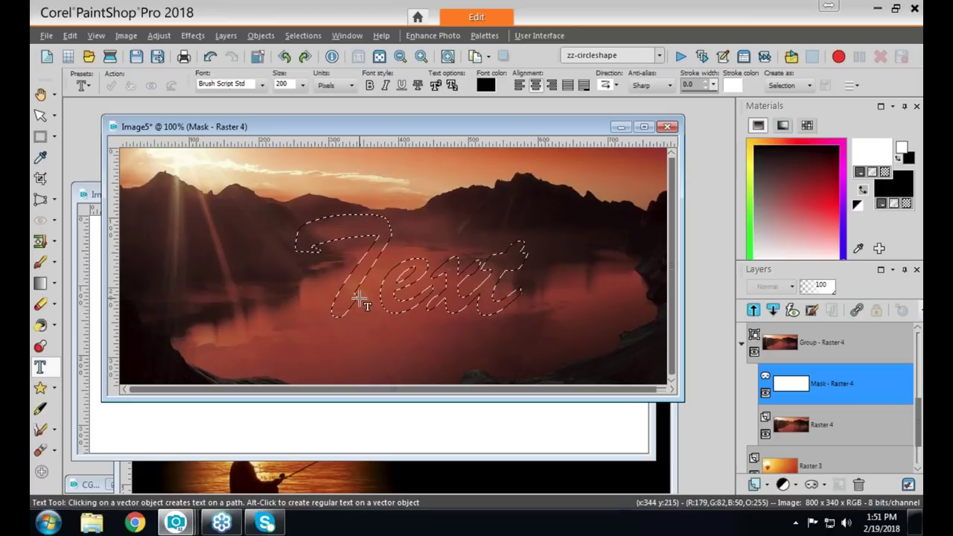
# - Flood-fill the text selection on Mask - Raster 4 with black and deselect it
pyautogui.click(40, 326)
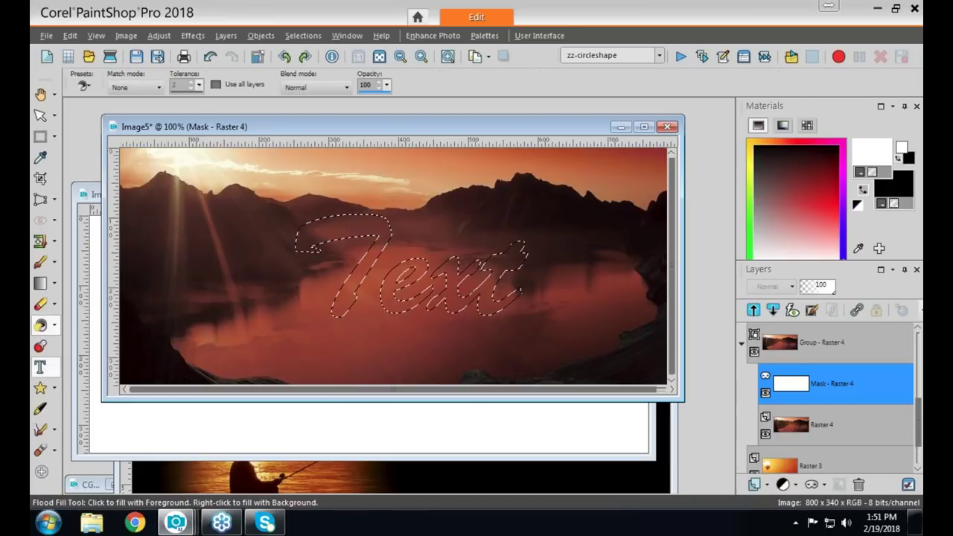
pyautogui.click(448, 274)
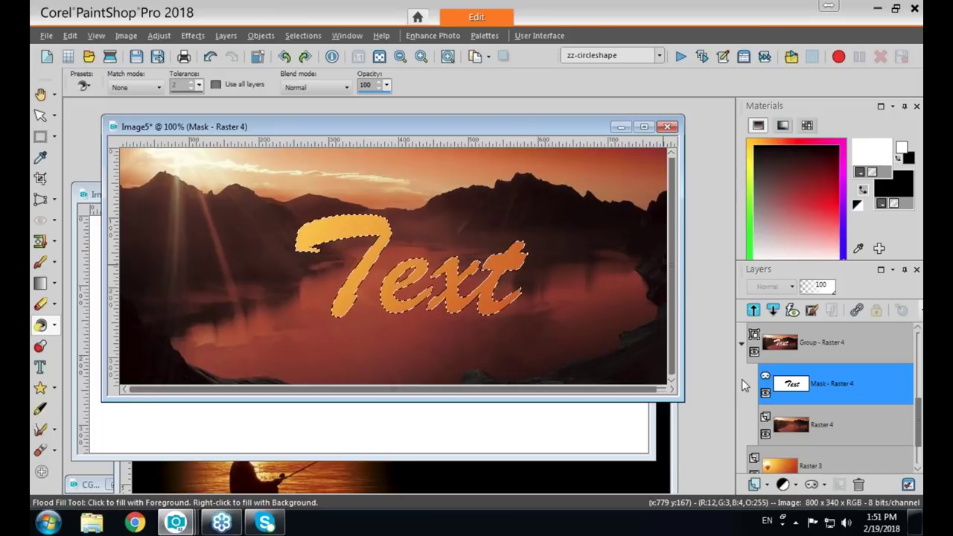
pyautogui.hotkey('ctrl', 'd')
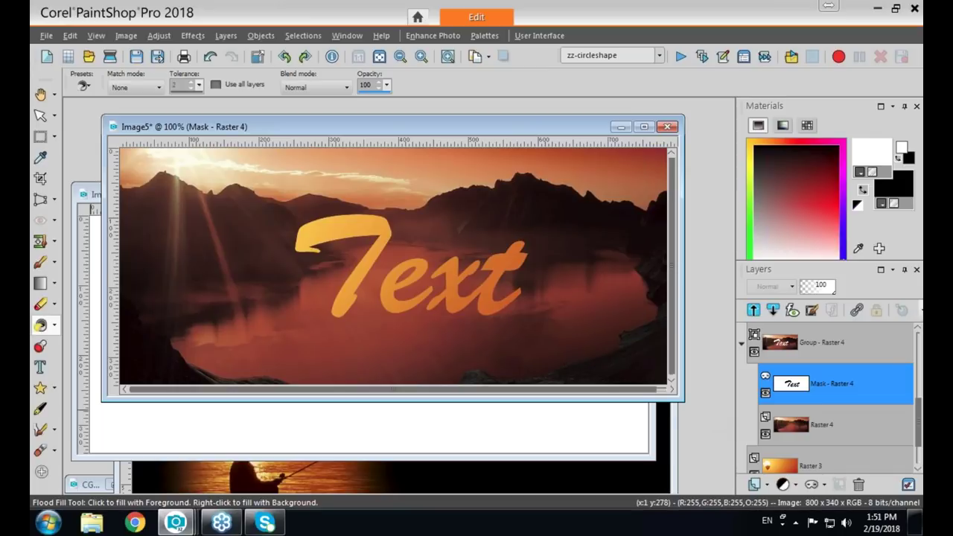
# - View the black-on-white text in Image8, then return to Image5 and collapse Group - Raster 1
pyautogui.click(69, 444)
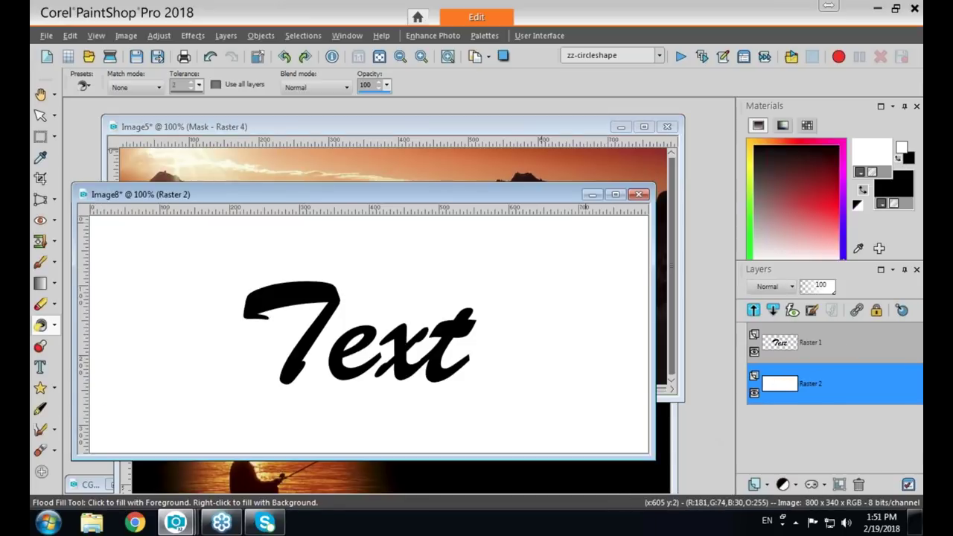
pyautogui.click(551, 130)
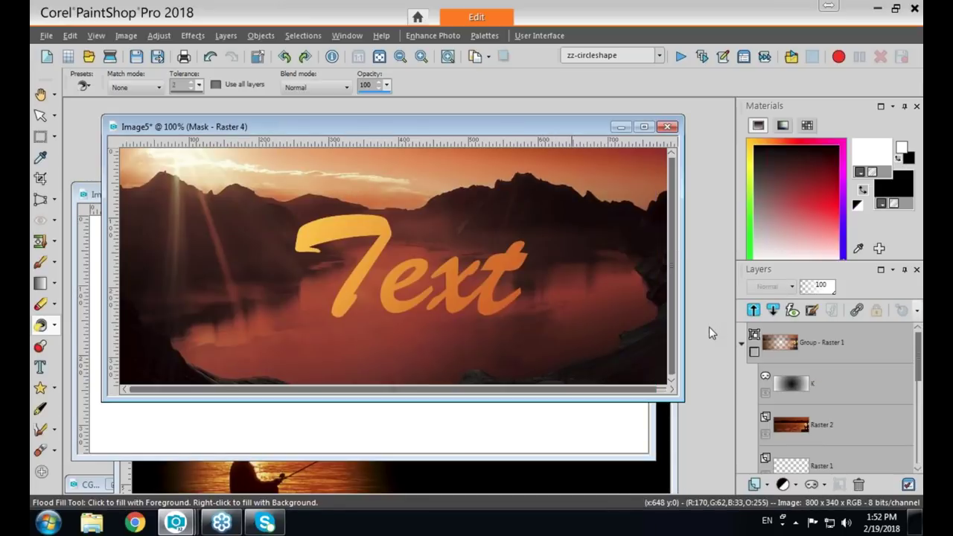
pyautogui.click(741, 343)
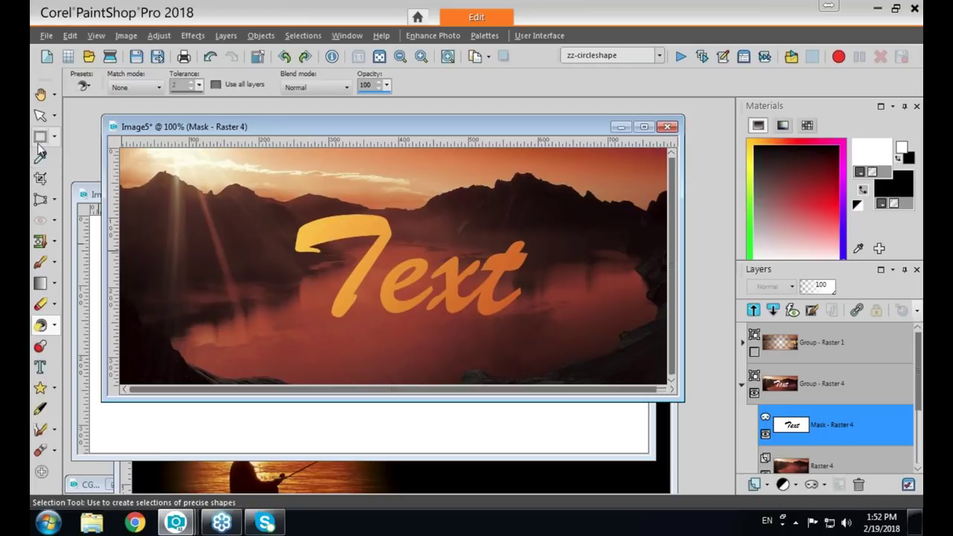
# - Move the Image4 window aside, choose the rectangular Selection tool, and restore the CGS33893.jpg photo window
pyautogui.click(116, 477)
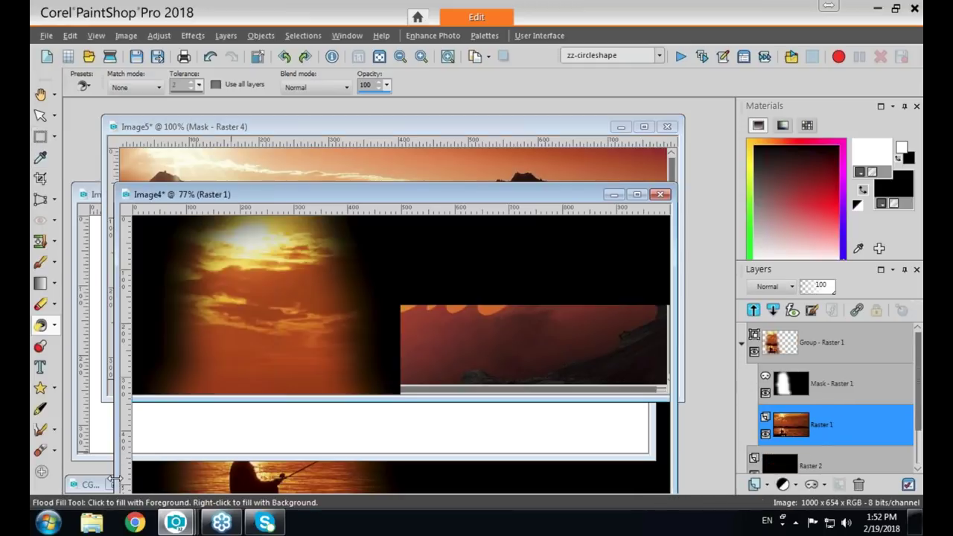
pyautogui.click(40, 136)
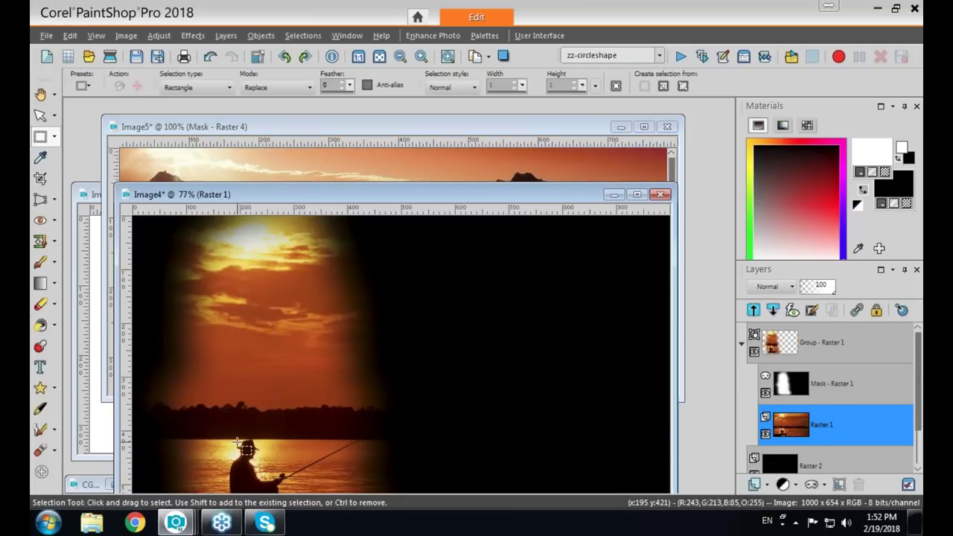
pyautogui.moveTo(374, 200); pyautogui.dragTo(514, 140)
pyautogui.click(116, 484)
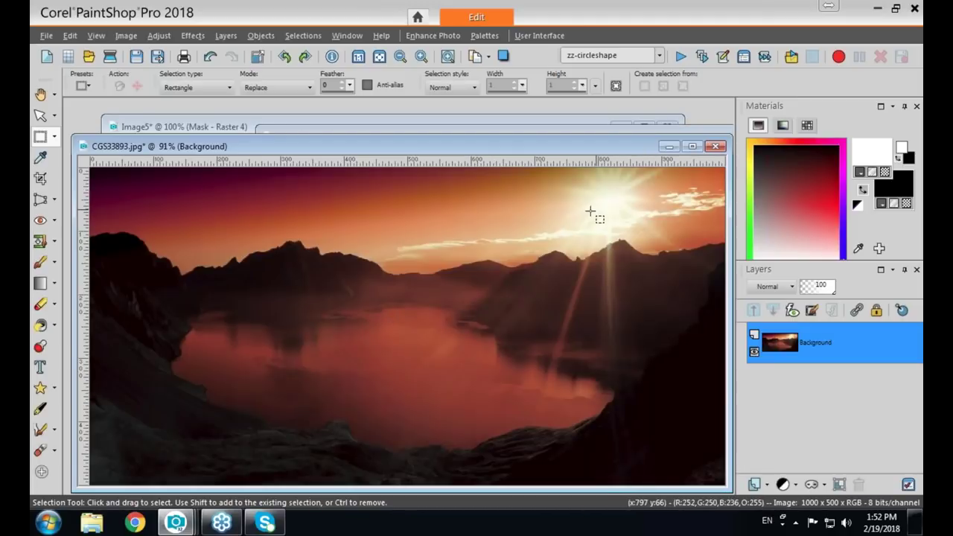
# - Copy a square of about 49 × 49 pixels from the bright sky beside the sun in CGS33893.jpg and paste it as a new image
pyautogui.moveTo(553, 216); pyautogui.dragTo(584, 246)
pyautogui.click(588, 253)
pyautogui.moveTo(553, 216); pyautogui.dragTo(585, 245)
pyautogui.hotkey('ctrl', 'c')
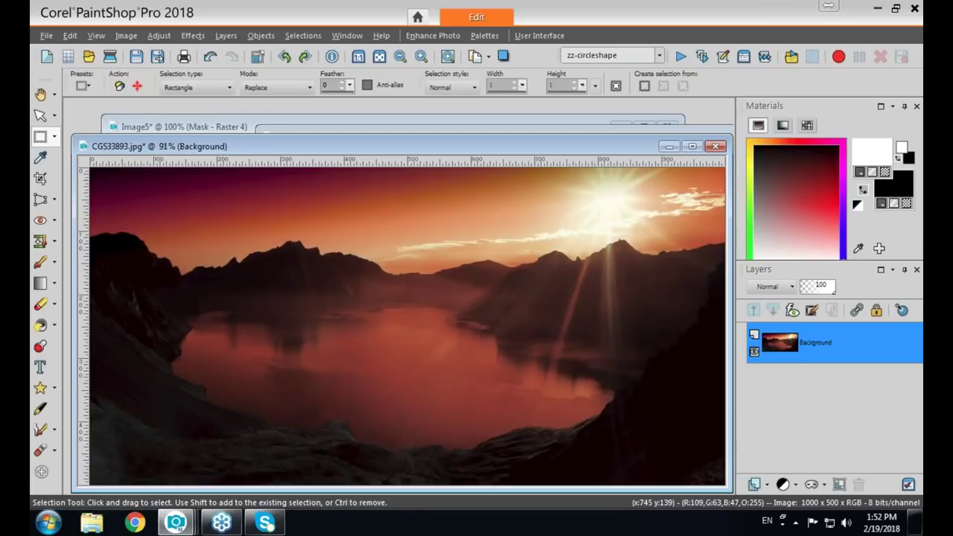
pyautogui.hotkey('ctrl', 'v')
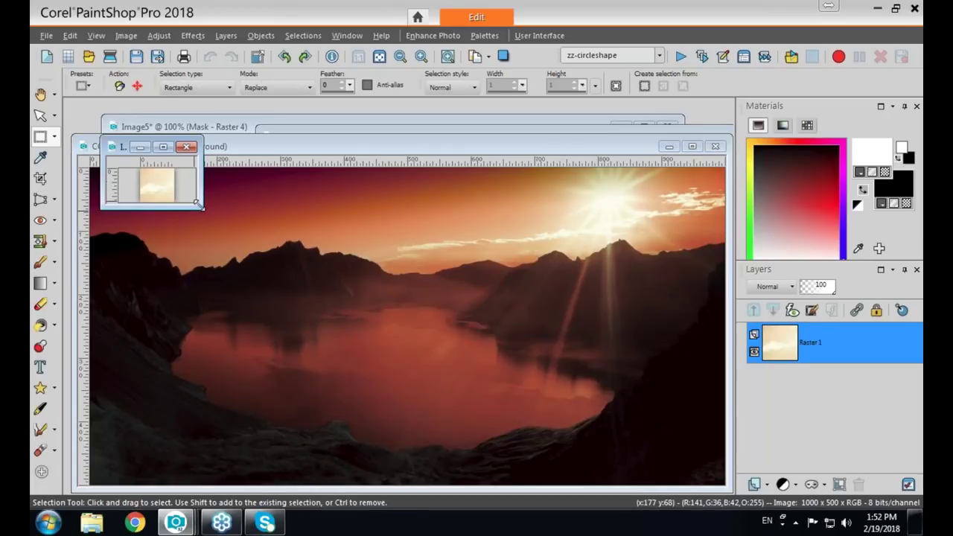
pyautogui.scroll(8, 156, 182)
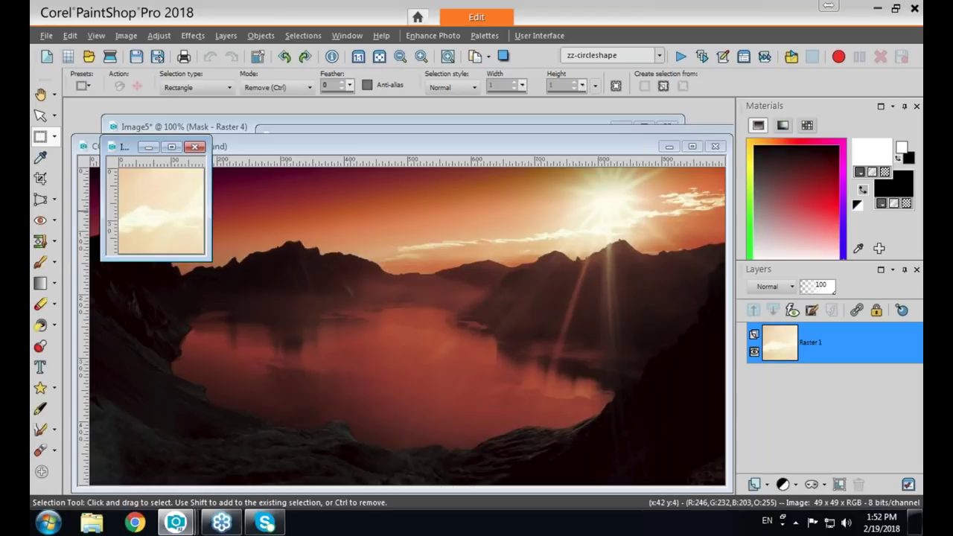
# - Magnify the pasted sky patch to 2000% to examine its individual pixels, and close it without saving
pyautogui.scroll(2, 395, 298)
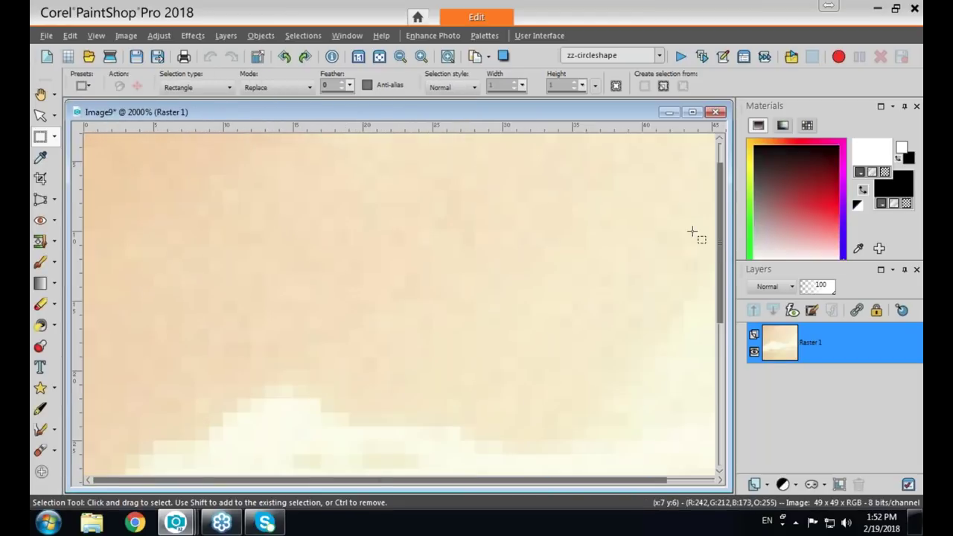
pyautogui.moveTo(721, 248); pyautogui.dragTo(717, 325)
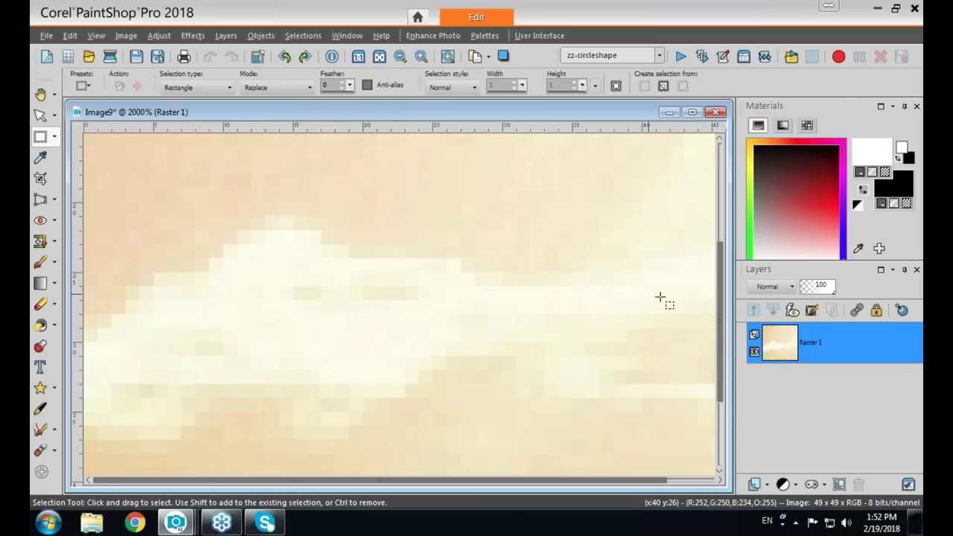
pyautogui.moveTo(719, 307); pyautogui.dragTo(720, 208)
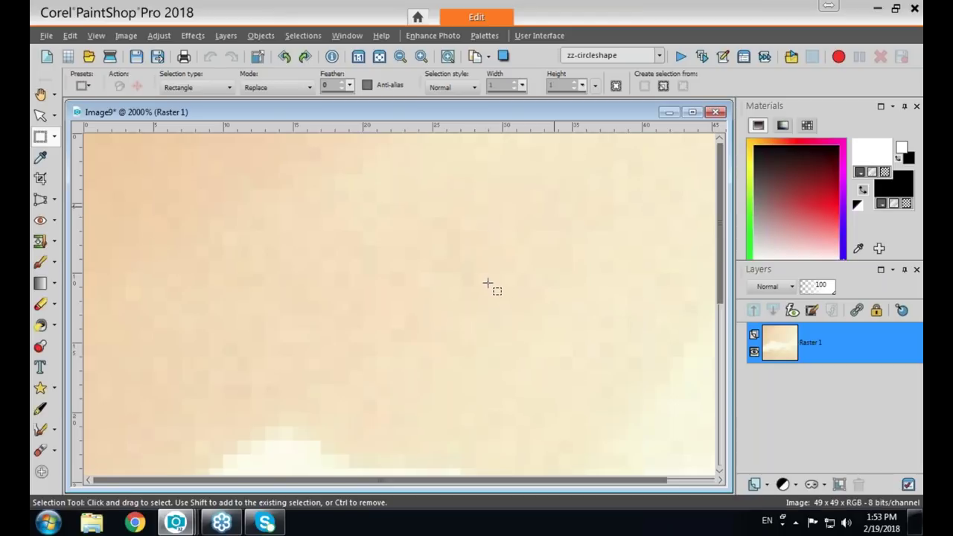
pyautogui.click(716, 113)
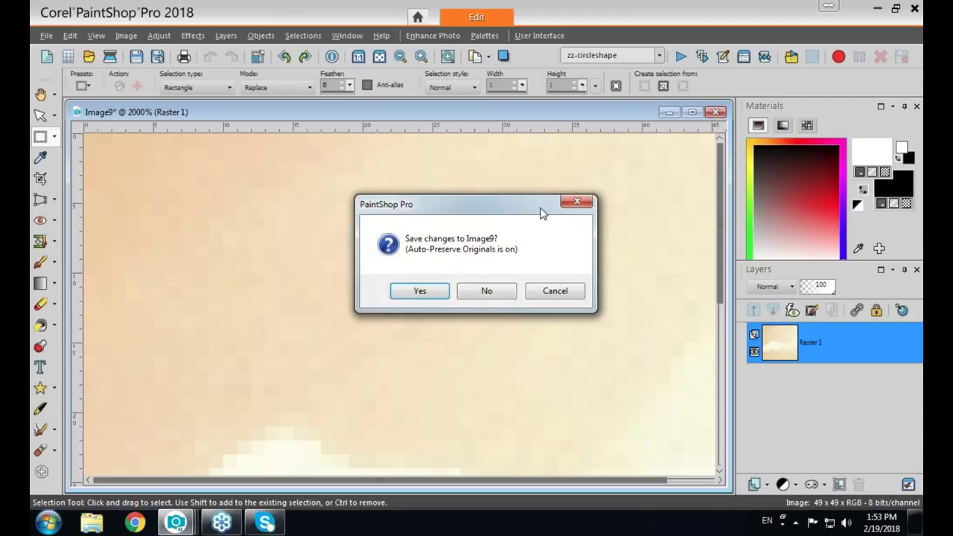
pyautogui.click(477, 294)
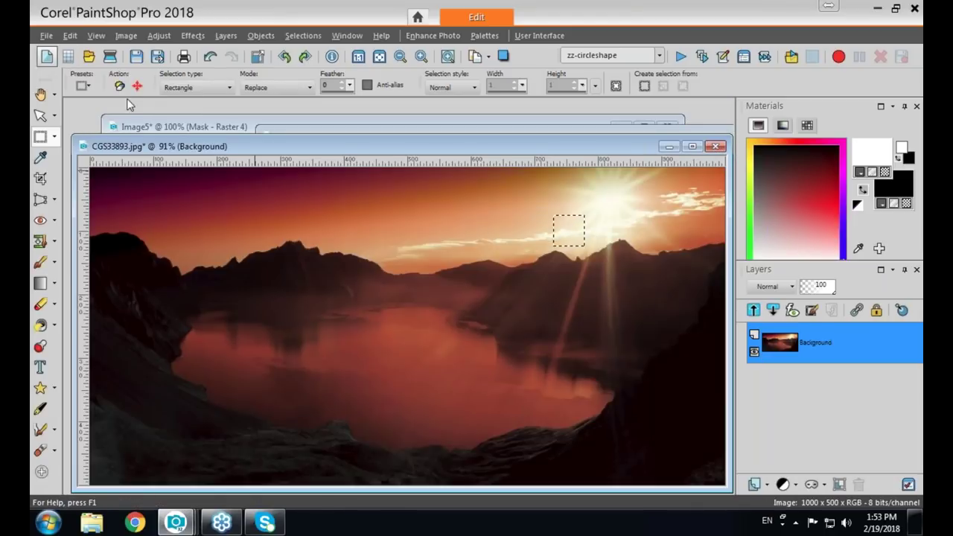
# - Create a transparent 800 × 340 pixel raster image and draw a black five-pointed vector star of about 57 pixels radius
pyautogui.hotkey('ctrl', 'n')
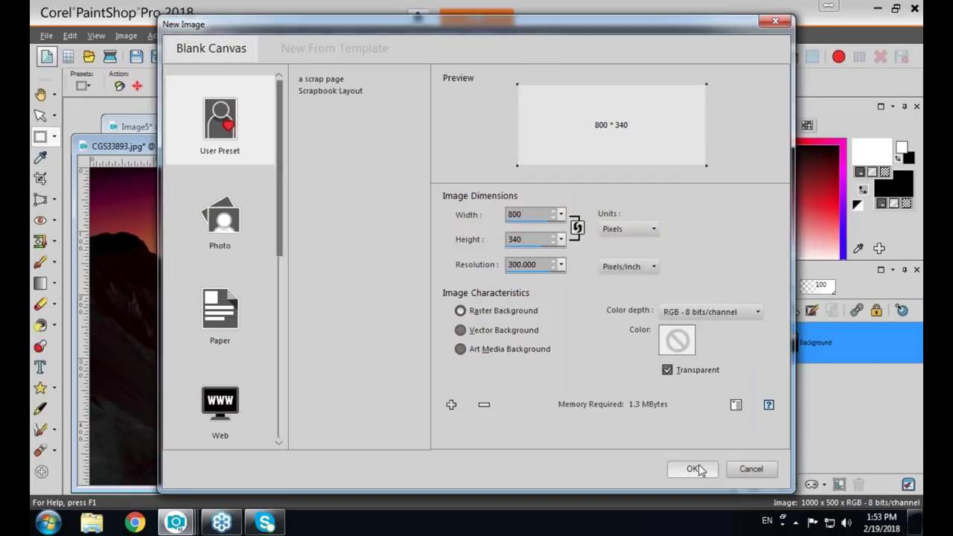
pyautogui.click(692, 466)
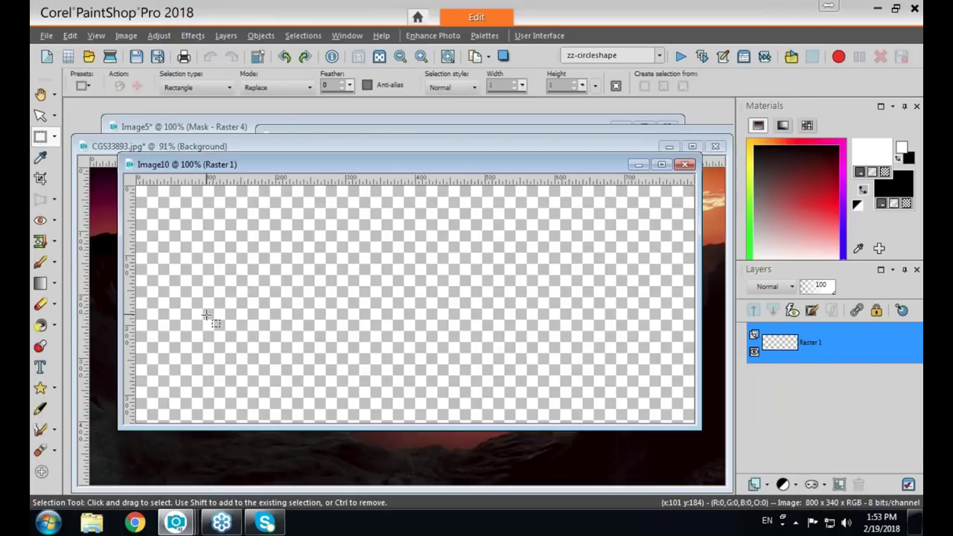
pyautogui.click(39, 389)
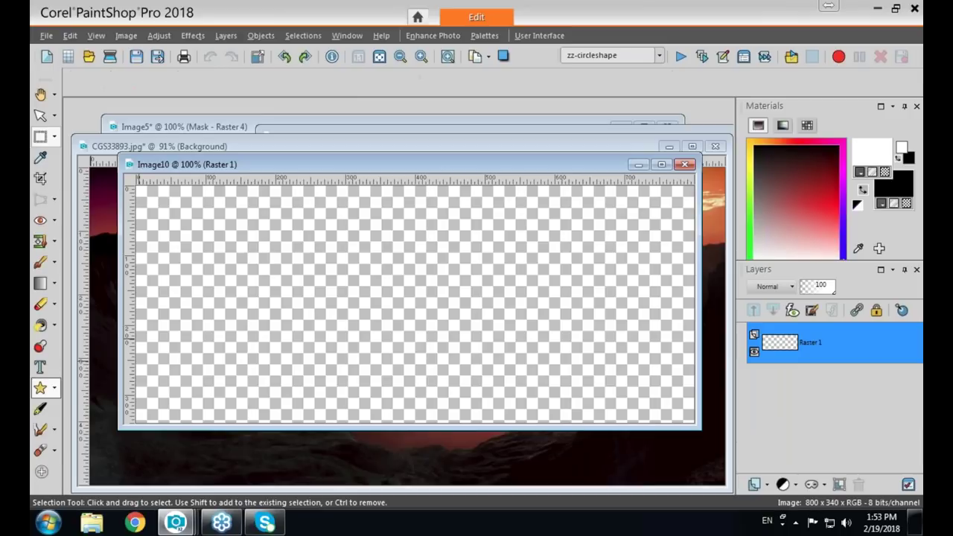
pyautogui.moveTo(255, 246); pyautogui.dragTo(341, 353)
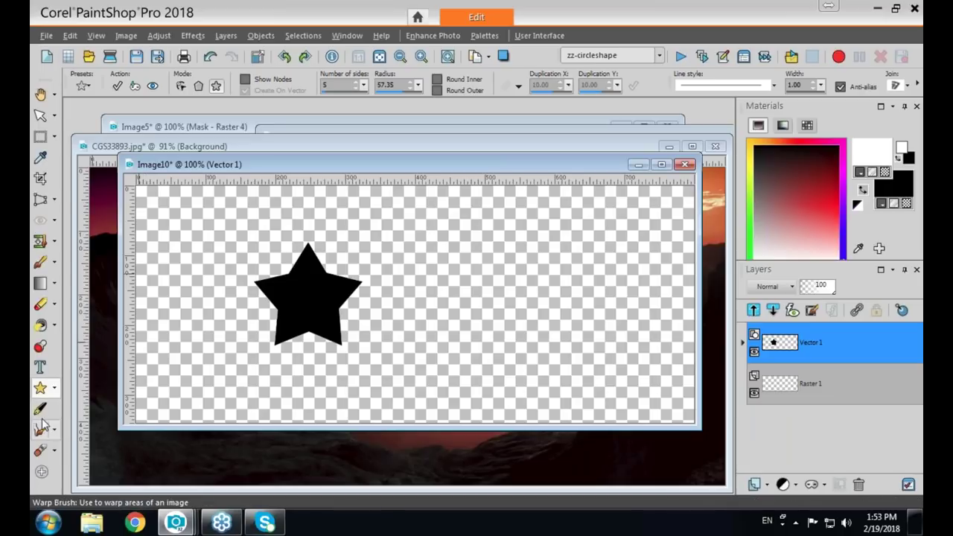
# - Enlarge the star to about 400 pixels wide and move it into the left half of the canvas
pyautogui.click(46, 390)
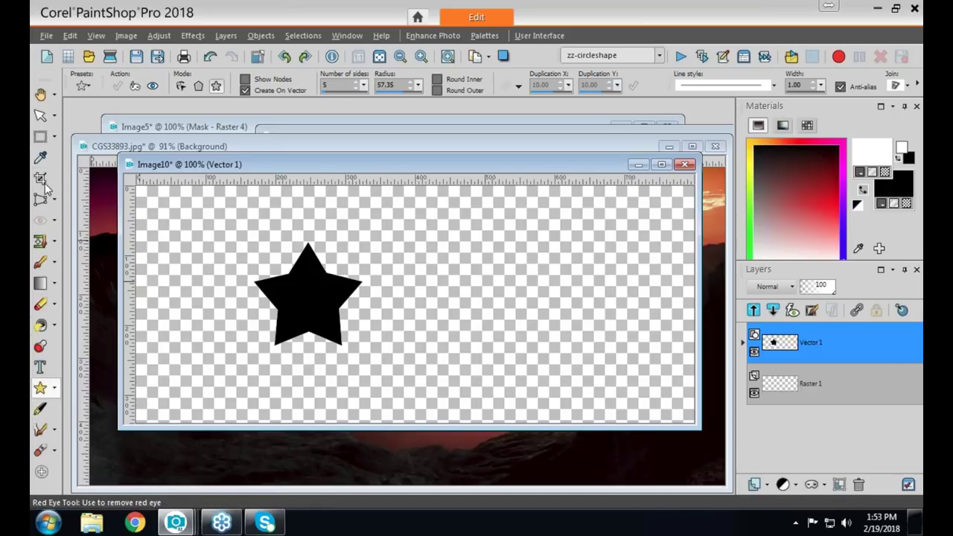
pyautogui.click(40, 115)
pyautogui.moveTo(363, 243); pyautogui.dragTo(591, 142)
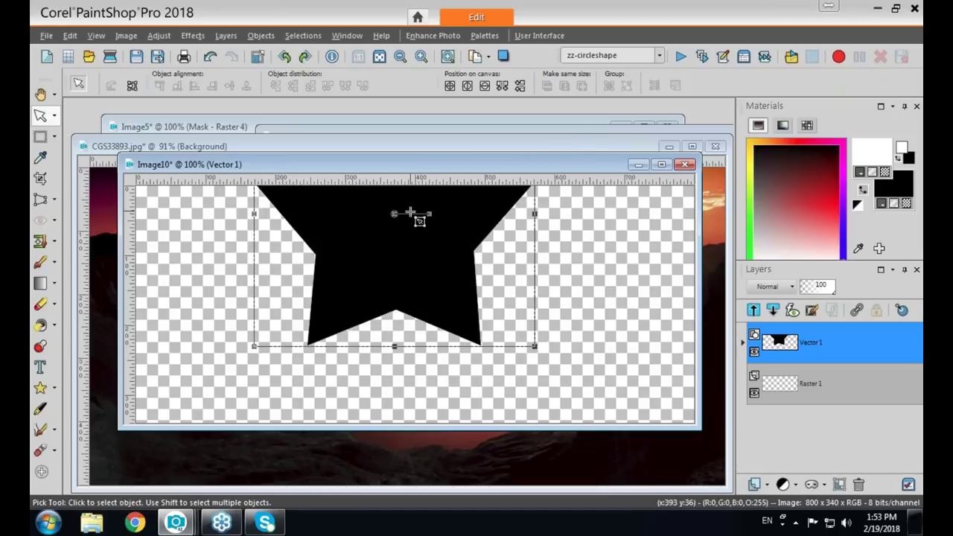
pyautogui.moveTo(395, 212); pyautogui.dragTo(276, 280)
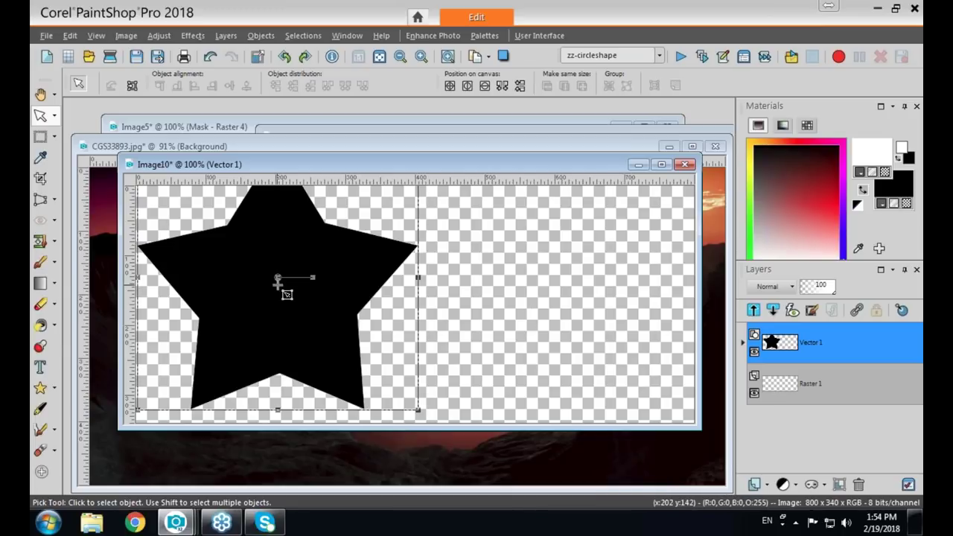
# - Reposition and rotate the enlarged star within the canvas, and close the star image
pyautogui.moveTo(278, 277); pyautogui.dragTo(290, 289)
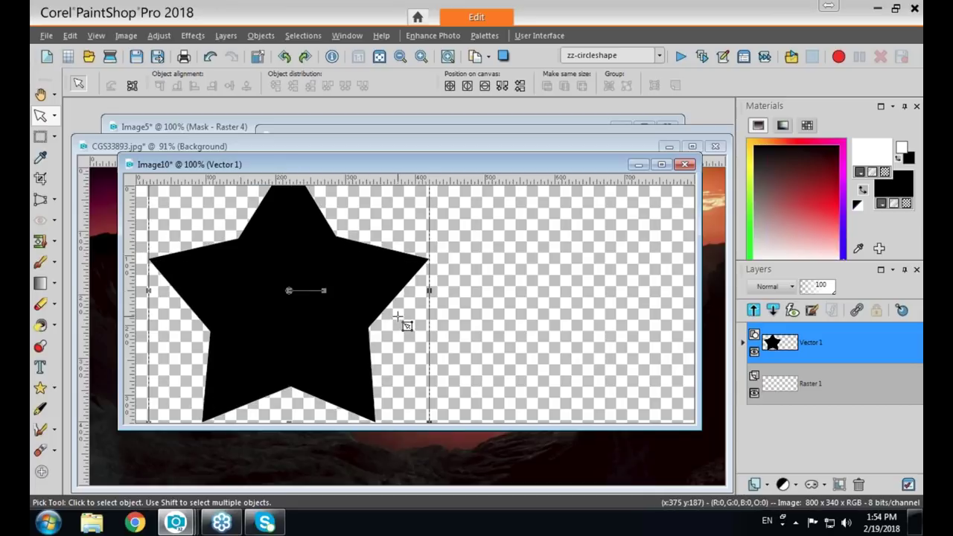
pyautogui.moveTo(322, 290); pyautogui.dragTo(325, 322)
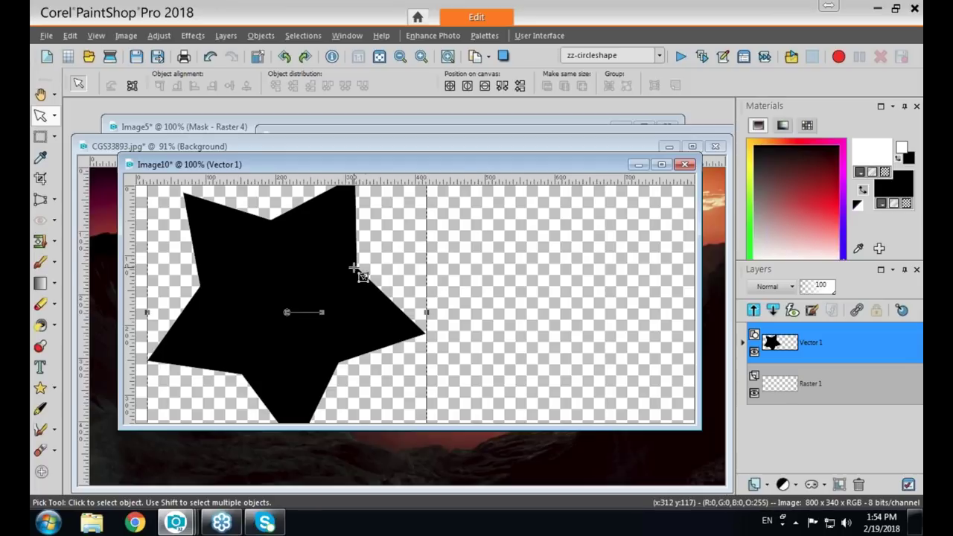
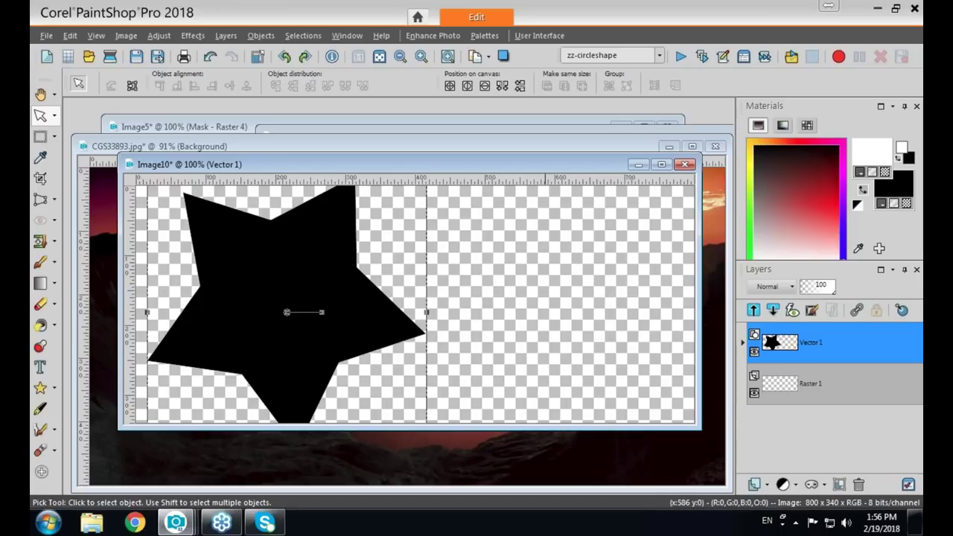
pyautogui.click(685, 167)
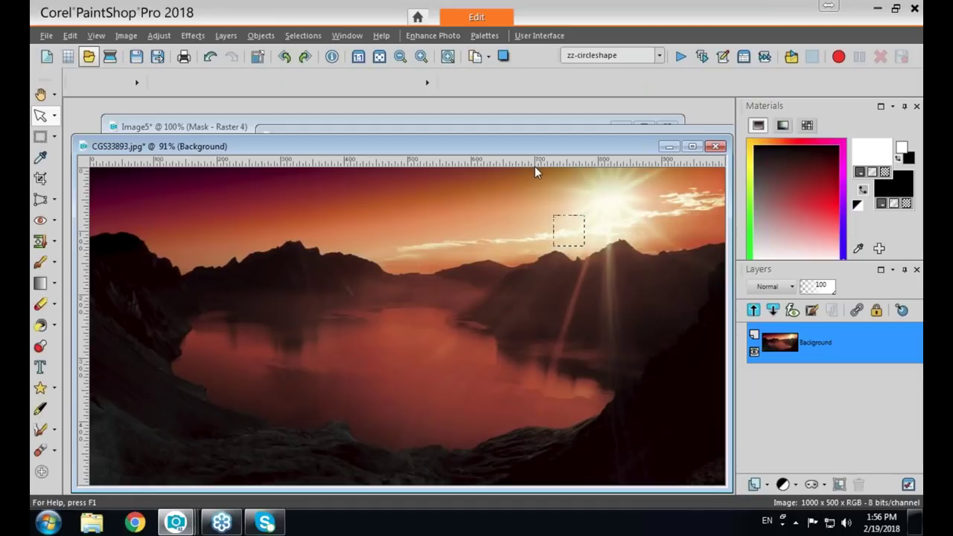
# - Open the purple flower photo CGS32831.jpg from the Flowers folder of Ultimate X6 Backgrounds
pyautogui.hotkey('ctrl', 'o')
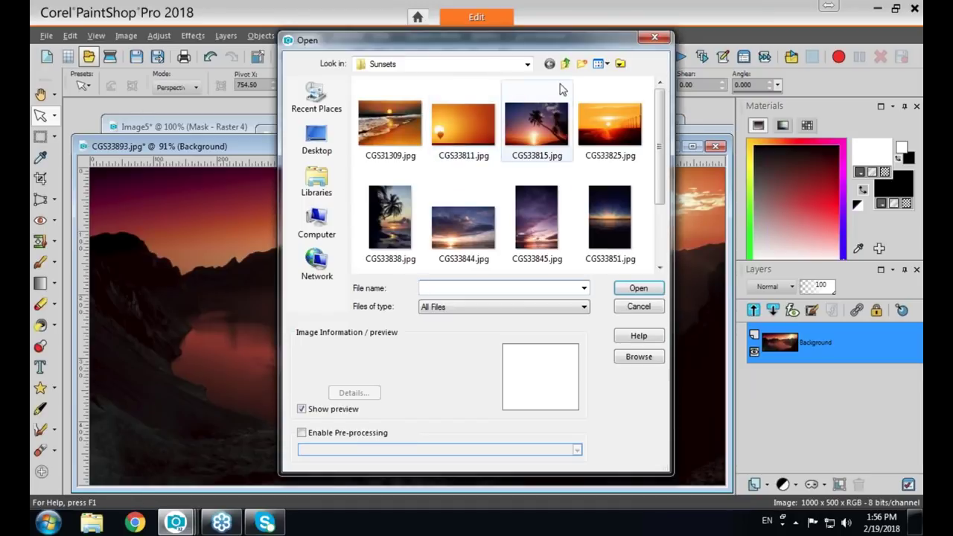
pyautogui.click(565, 64)
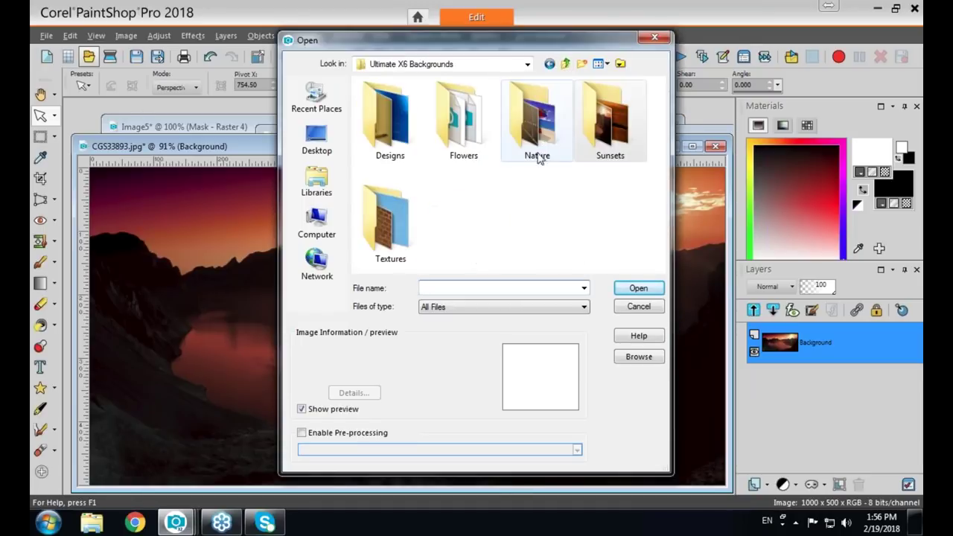
pyautogui.click(465, 138)
pyautogui.doubleClick(465, 137)
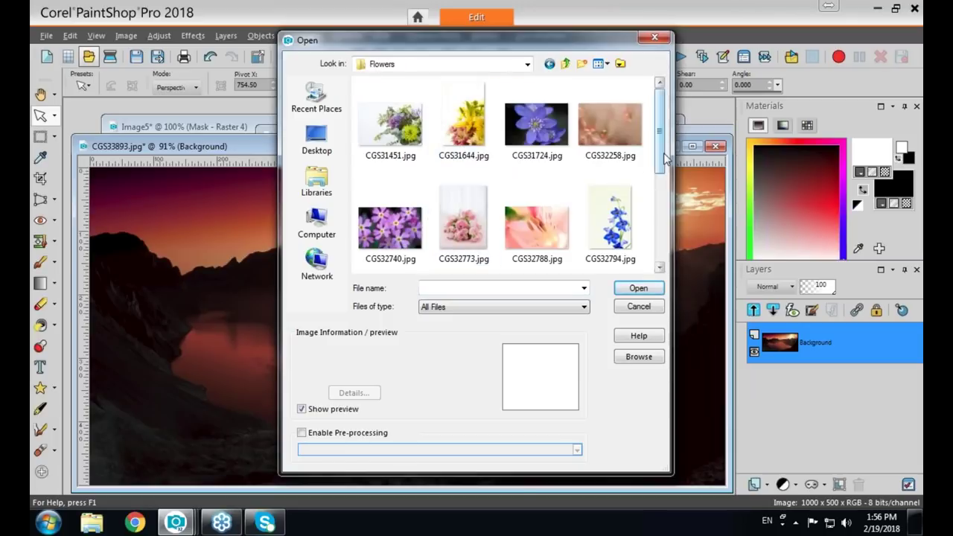
pyautogui.scroll(-3, 659, 216)
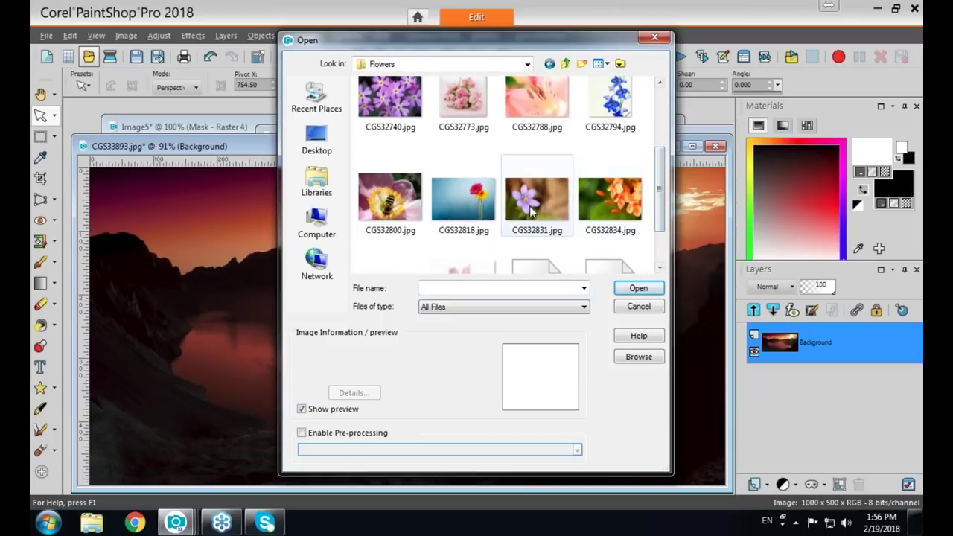
pyautogui.doubleClick(536, 202)
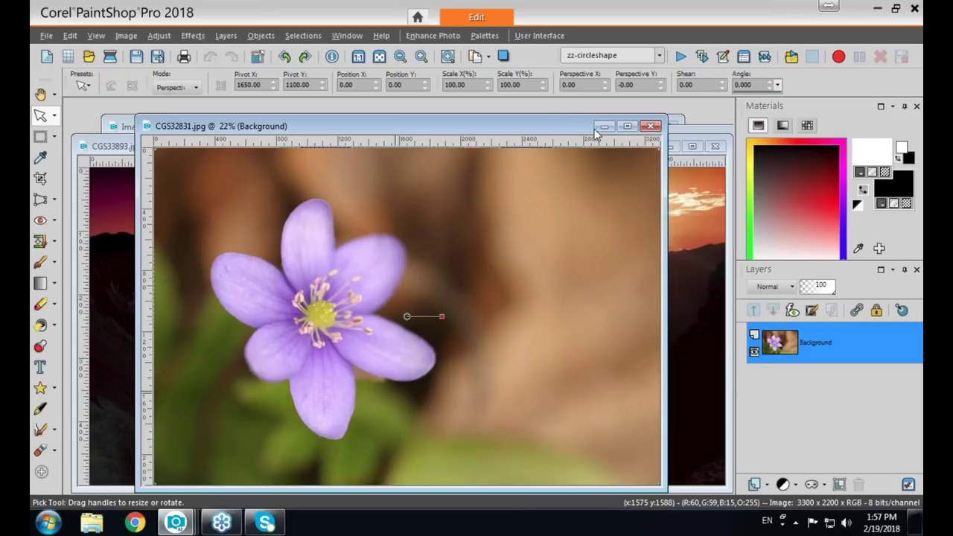
# - Bring the CGS33893.jpg sunset photo back to the front of the open windows and clear its square selection
pyautogui.moveTo(569, 126); pyautogui.dragTo(554, 143)
pyautogui.click(648, 217)
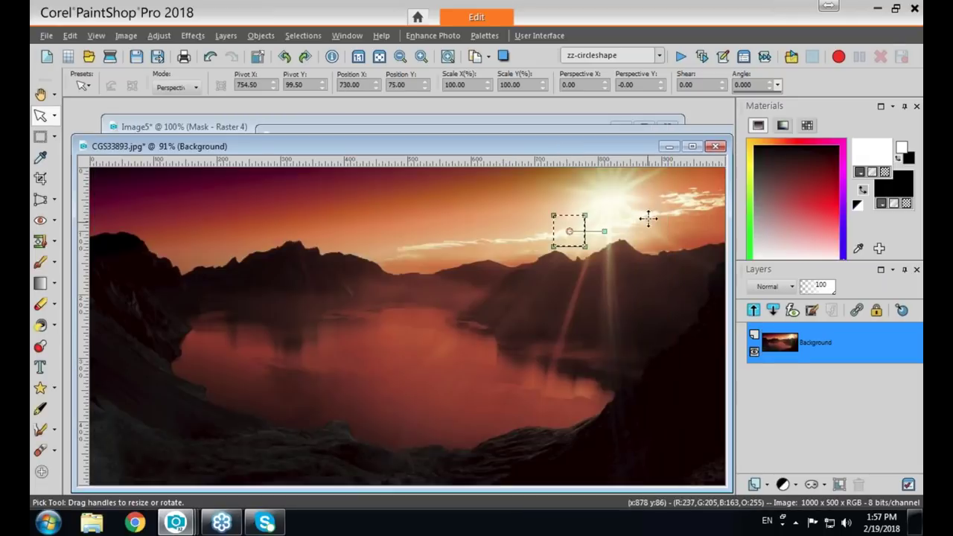
pyautogui.moveTo(624, 143); pyautogui.dragTo(449, 122)
pyautogui.click(631, 138)
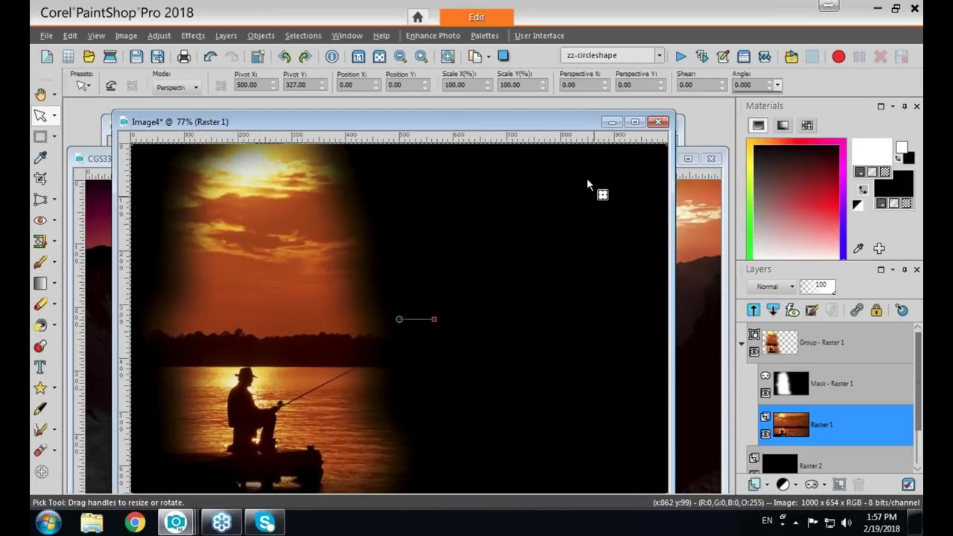
pyautogui.click(679, 158)
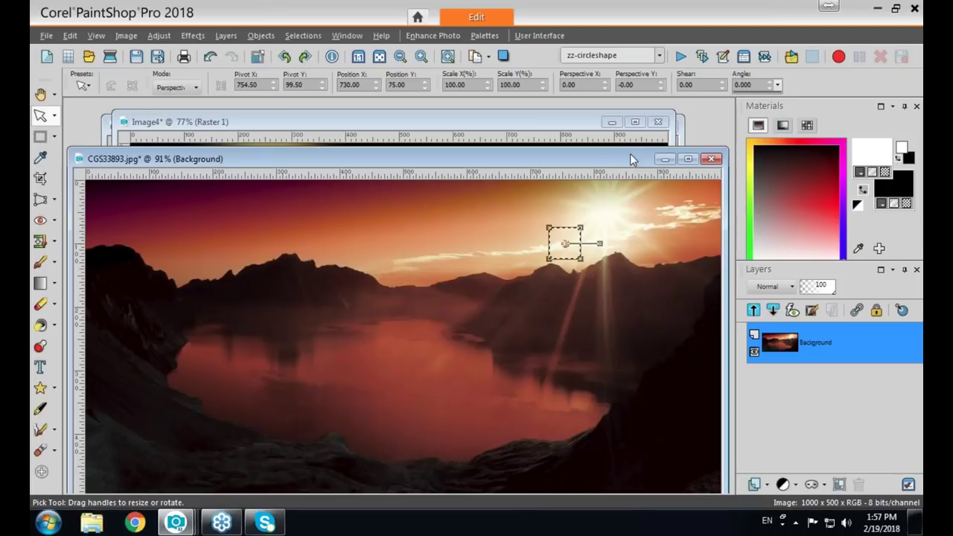
pyautogui.moveTo(629, 159); pyautogui.dragTo(627, 151)
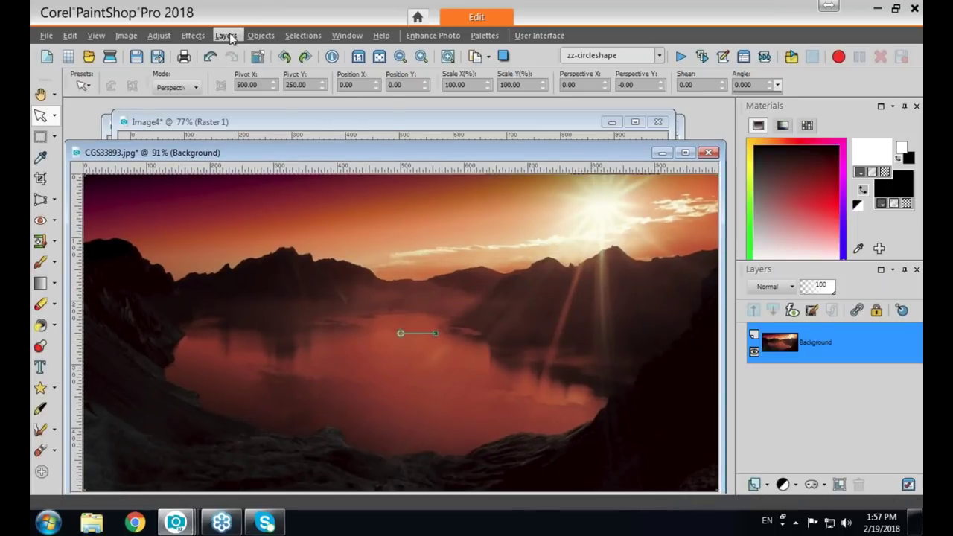
# - Add a Brightness/Contrast adjustment layer above the Background of CGS33893.jpg that brightens the photo
pyautogui.click(227, 35)
pyautogui.moveTo(274, 136)
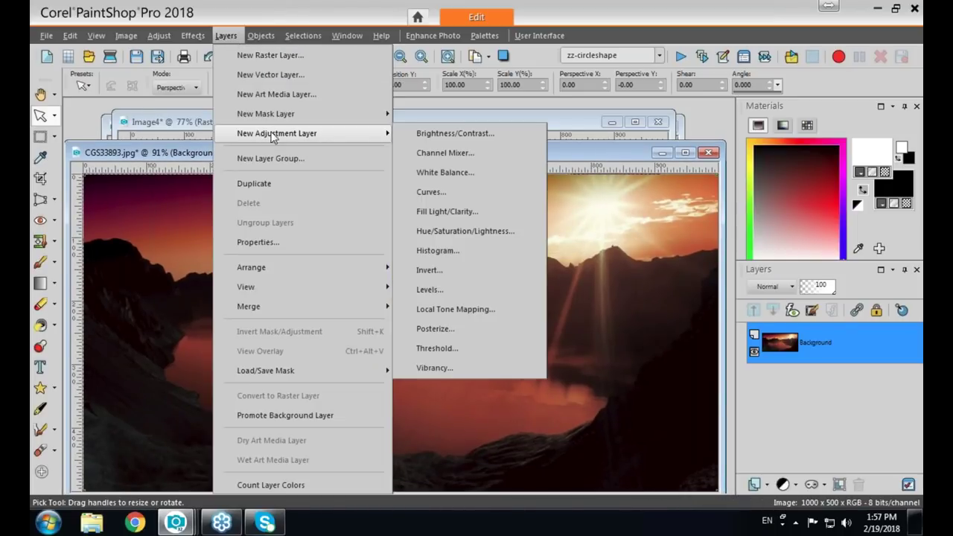
pyautogui.click(440, 133)
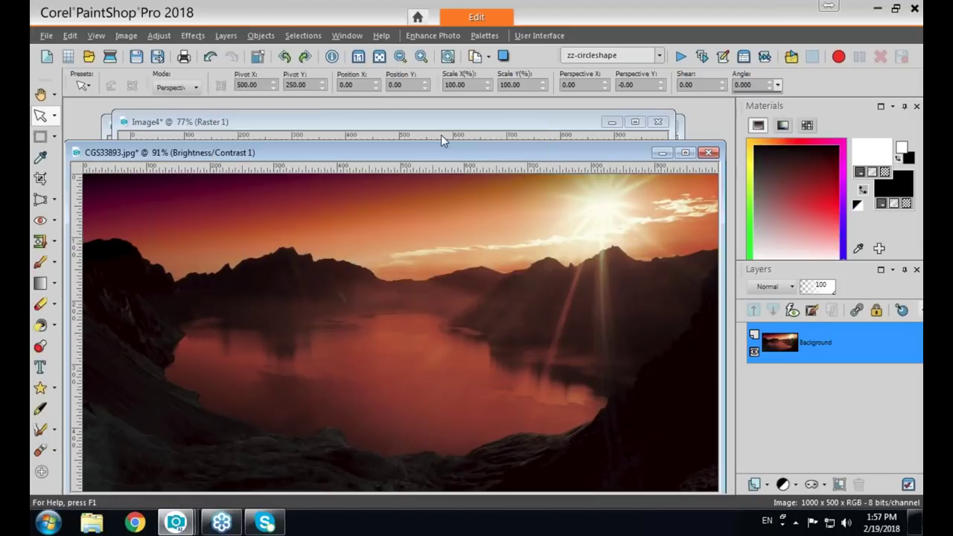
pyautogui.moveTo(641, 306); pyautogui.dragTo(657, 306)
pyautogui.click(669, 489)
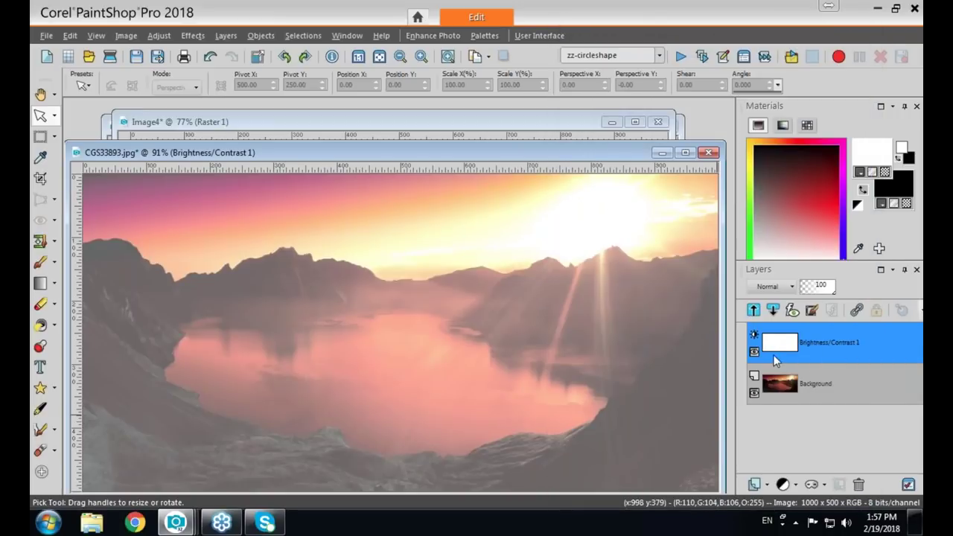
# - Paint black over the dark slope below the sun on the adjustment layer with a size 30 Paint Brush, and undo the stroke
pyautogui.moveTo(780, 348)
pyautogui.click(38, 264)
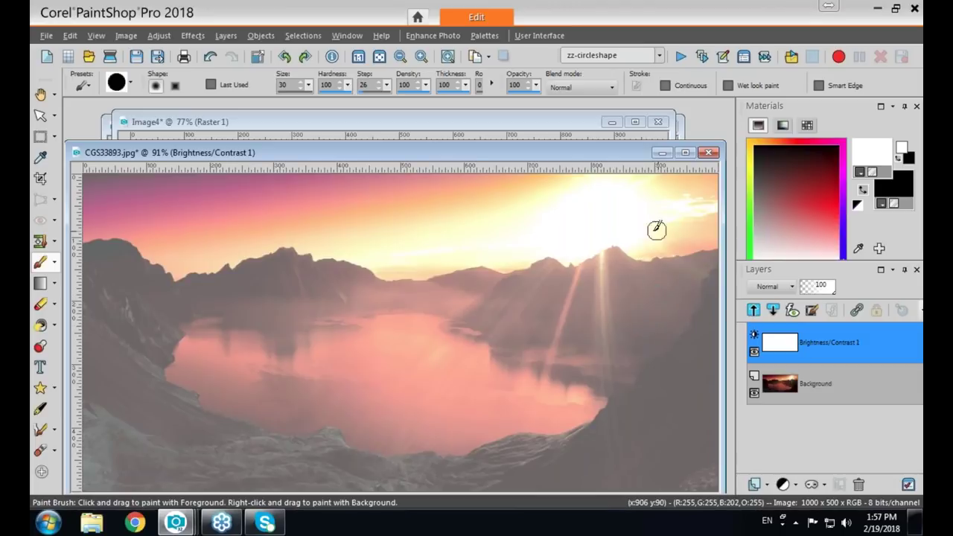
pyautogui.moveTo(653, 244)
pyautogui.mouseDown()
pyautogui.moveTo(686, 258)
pyautogui.moveTo(650, 275)
pyautogui.moveTo(689, 293)
pyautogui.moveTo(640, 315)
pyautogui.moveTo(687, 319)
pyautogui.moveTo(671, 329)
pyautogui.moveTo(686, 345)
pyautogui.moveTo(648, 362)
pyautogui.mouseUp()
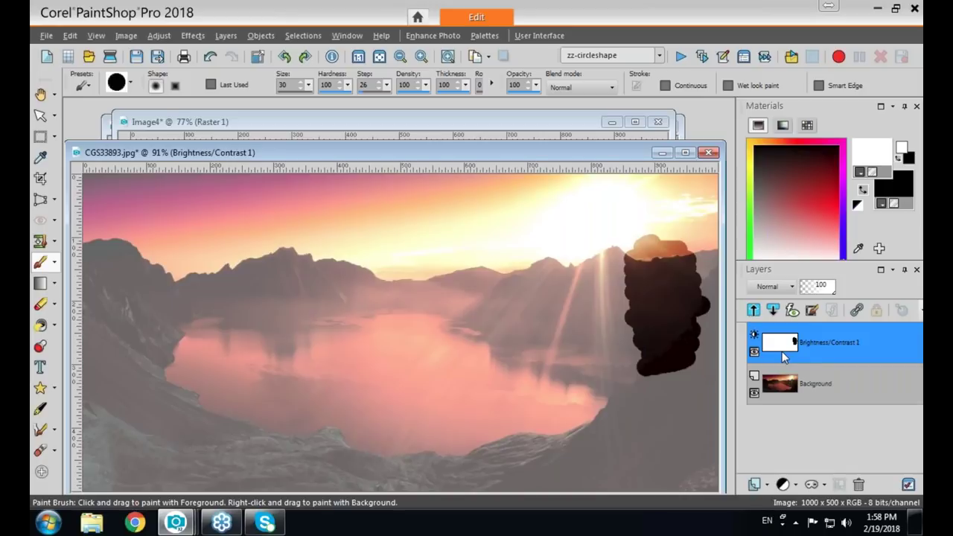
pyautogui.hotkey('ctrl', 'z')
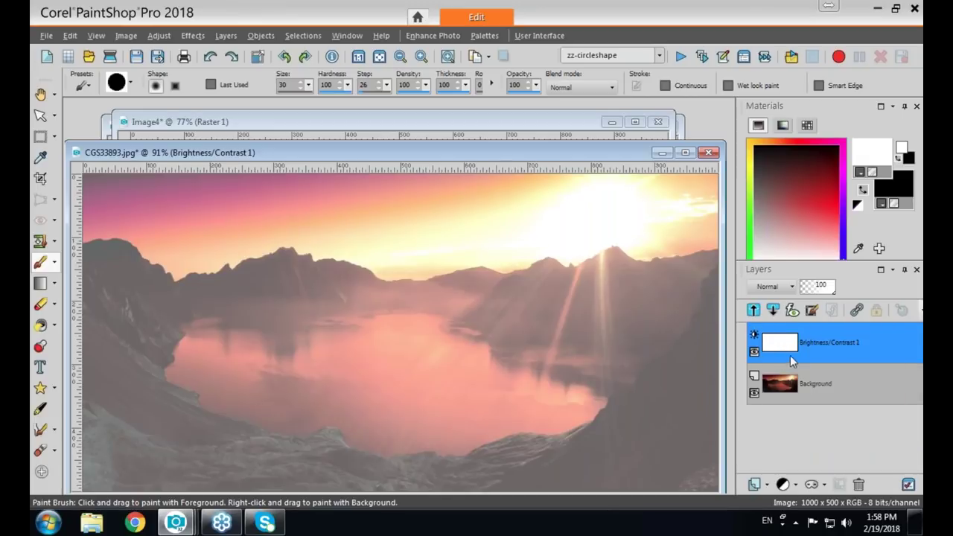
pyautogui.moveTo(798, 344)
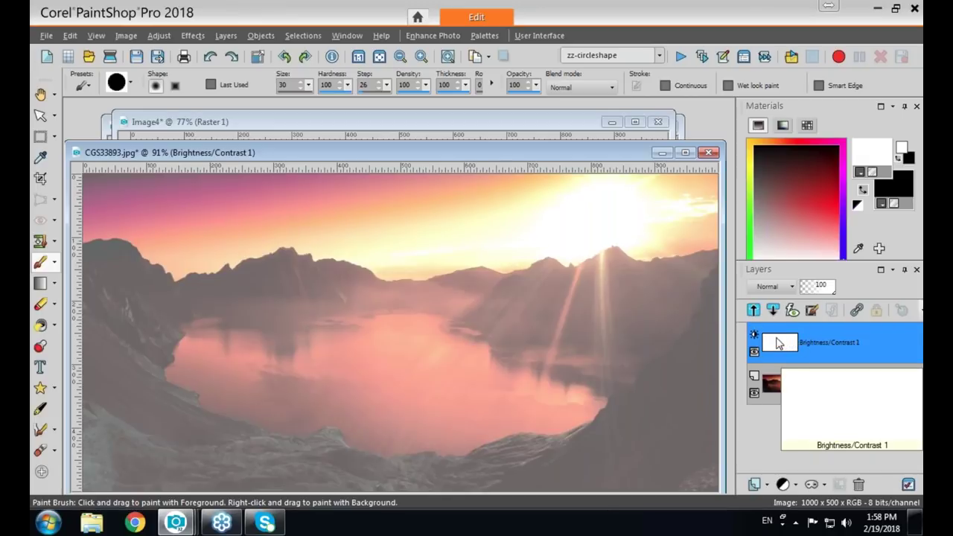
pyautogui.moveTo(774, 406)
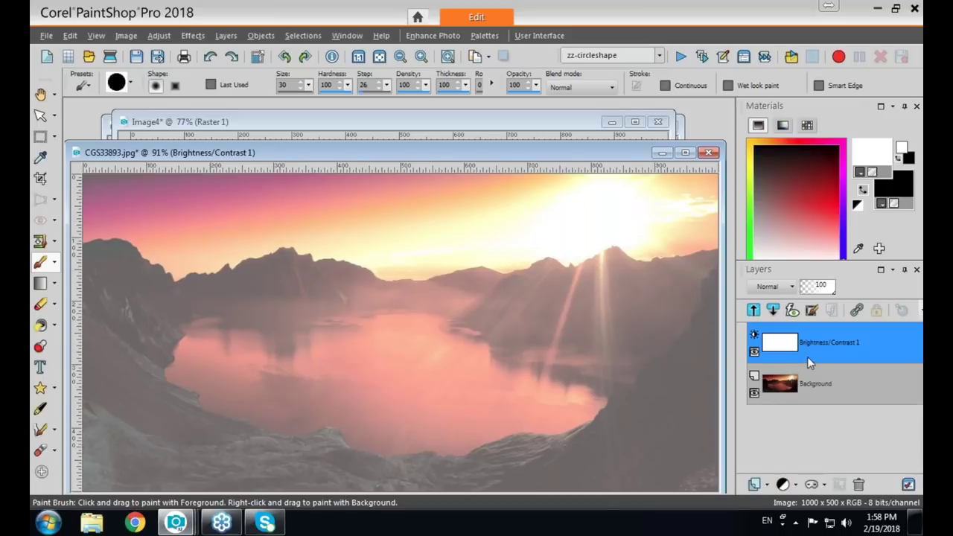
pyautogui.rightClick(765, 354)
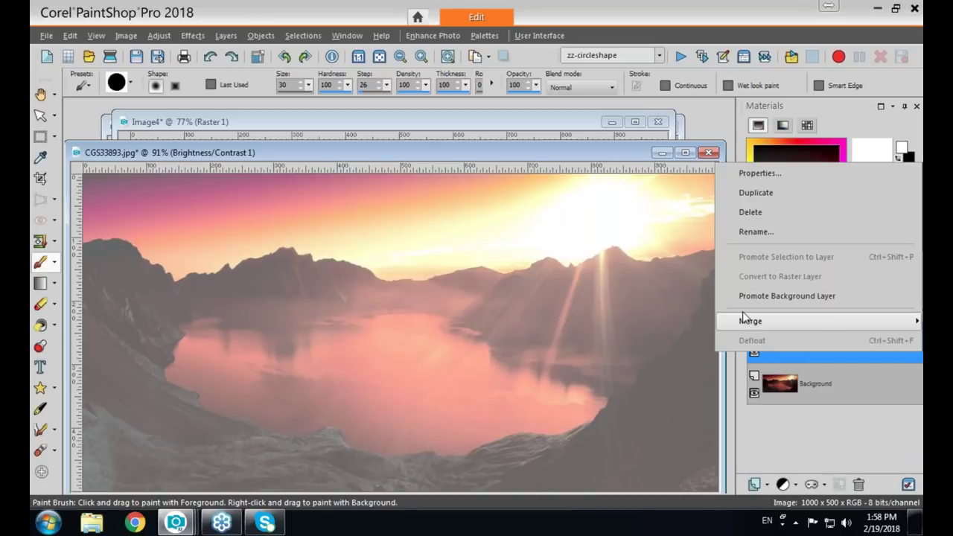
pyautogui.moveTo(752, 323)
pyautogui.click(791, 434)
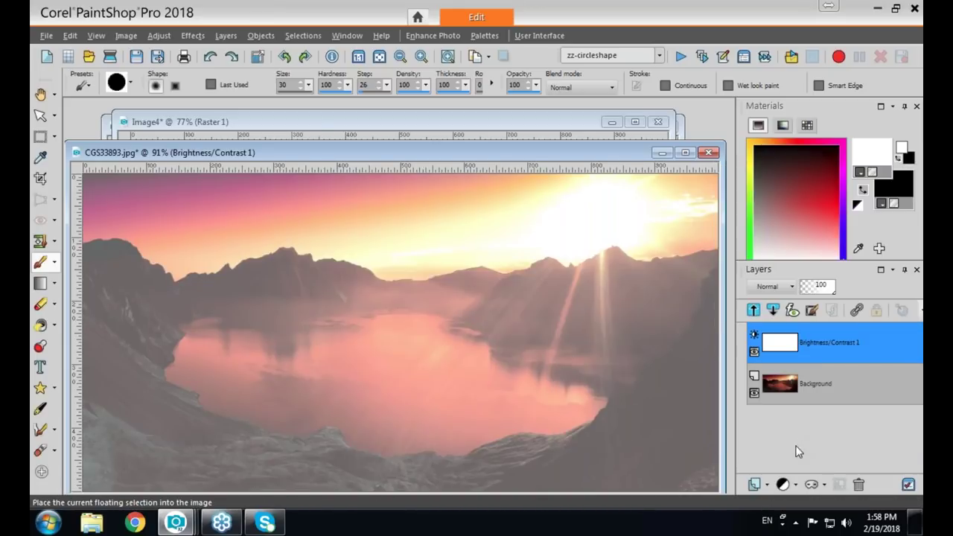
# - Review the available adjustment layer types, mask layer options and layer commands for the Brightness/Contrast 1 layer
pyautogui.click(767, 484)
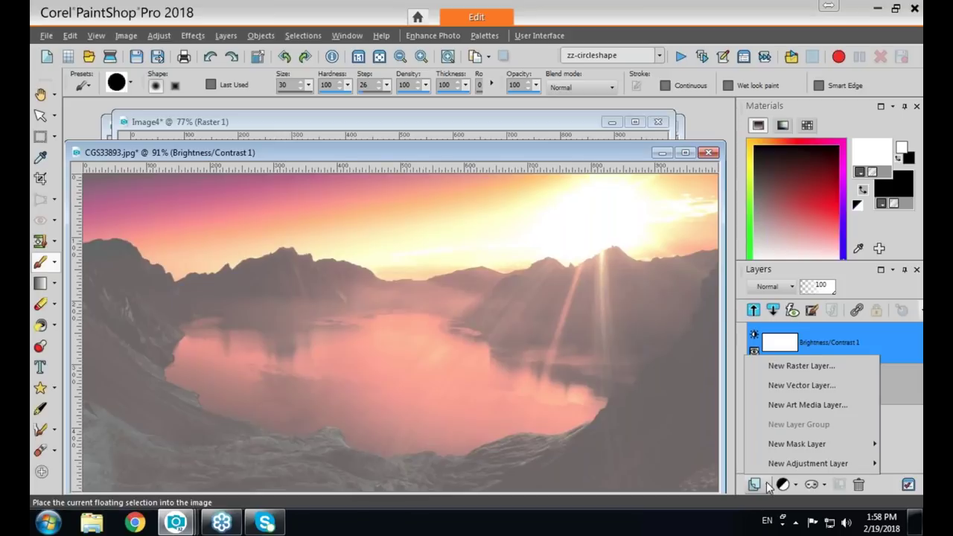
pyautogui.moveTo(819, 463)
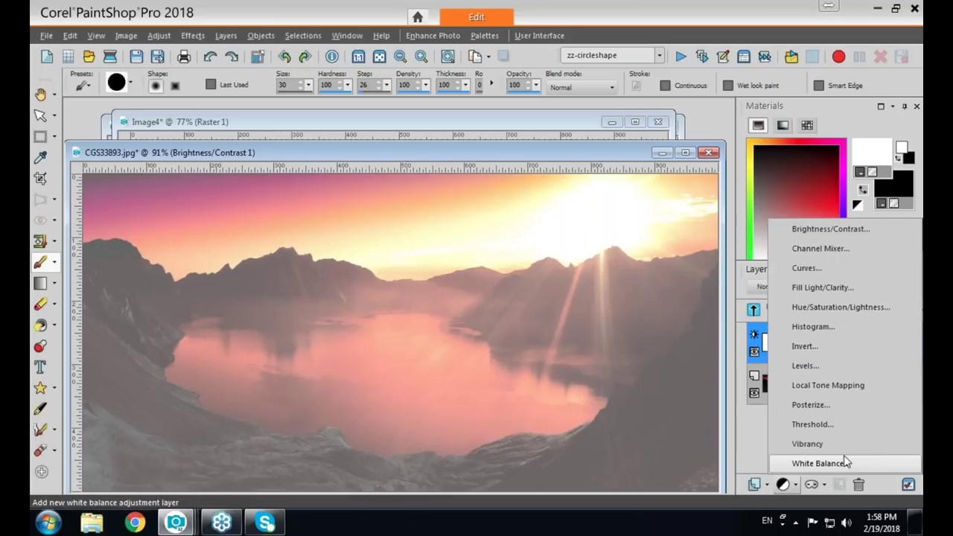
pyautogui.click(797, 442)
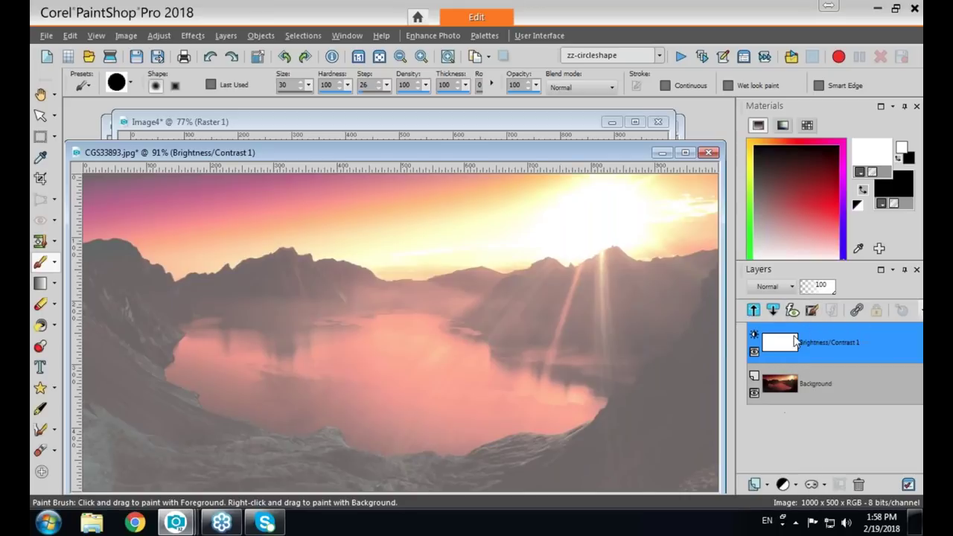
pyautogui.click(227, 36)
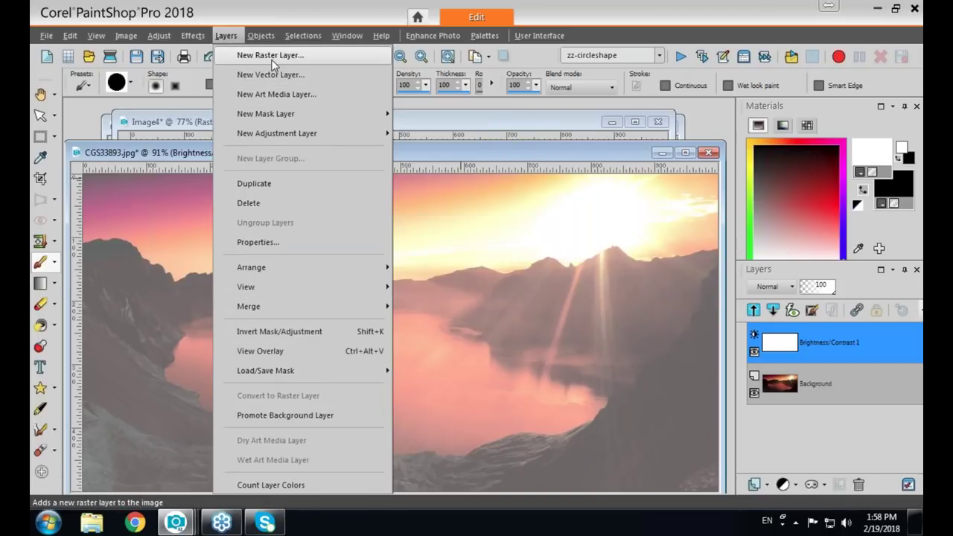
pyautogui.click(798, 457)
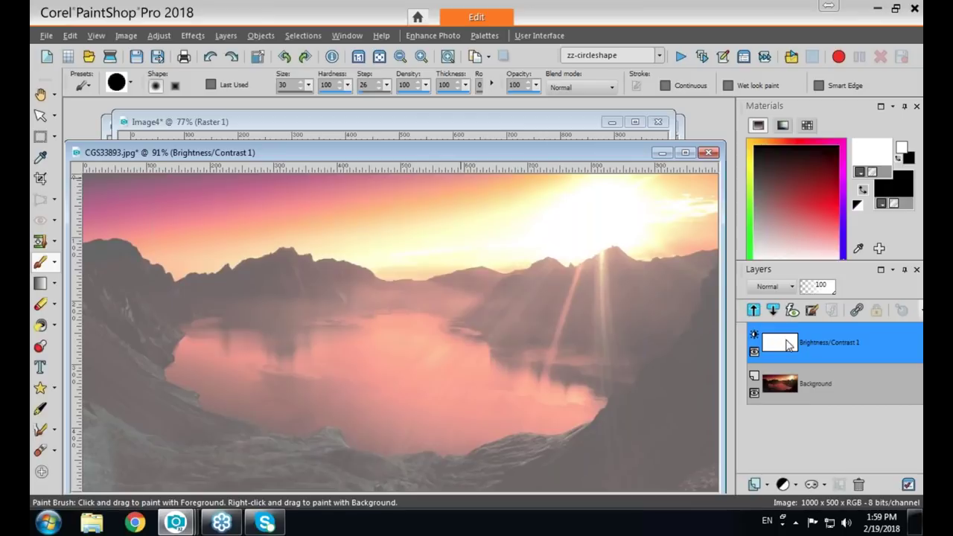
pyautogui.rightClick(786, 345)
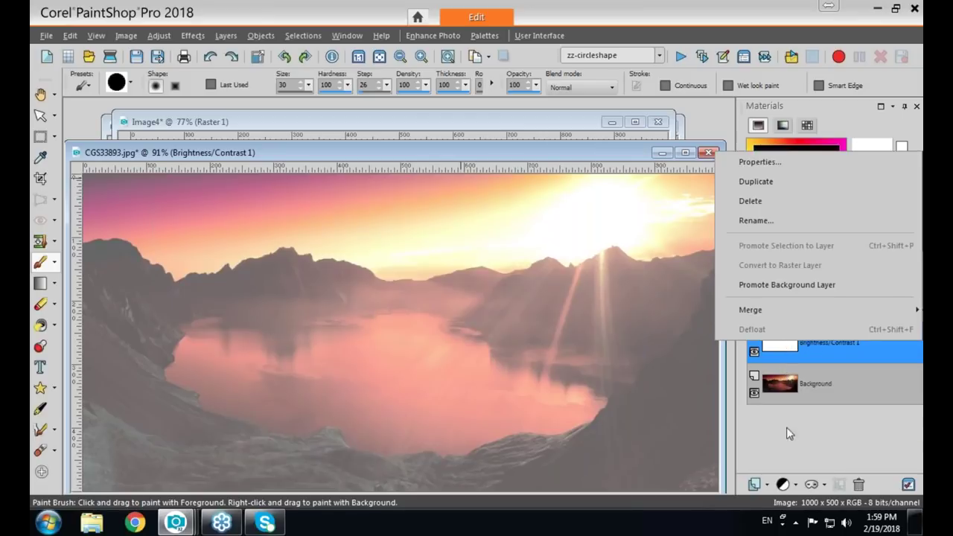
pyautogui.click(792, 455)
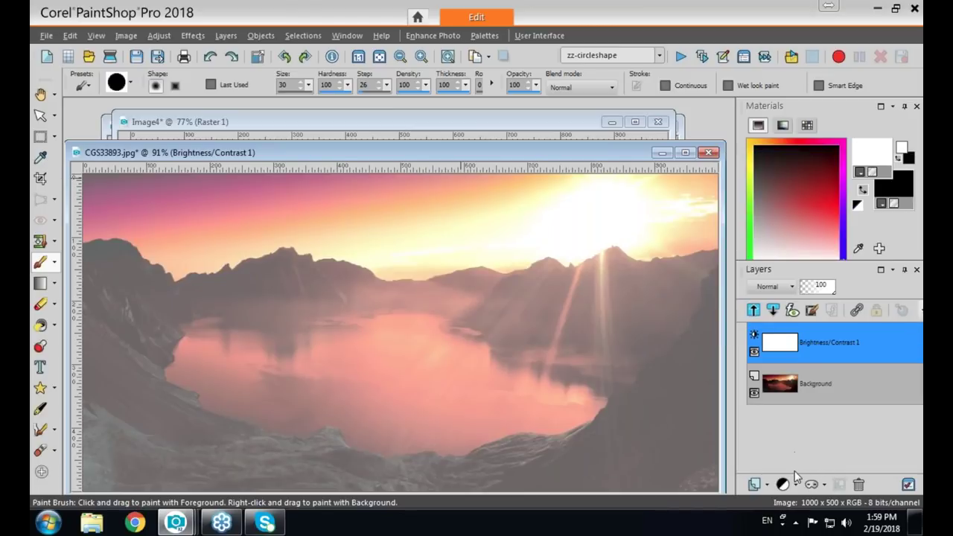
pyautogui.click(797, 488)
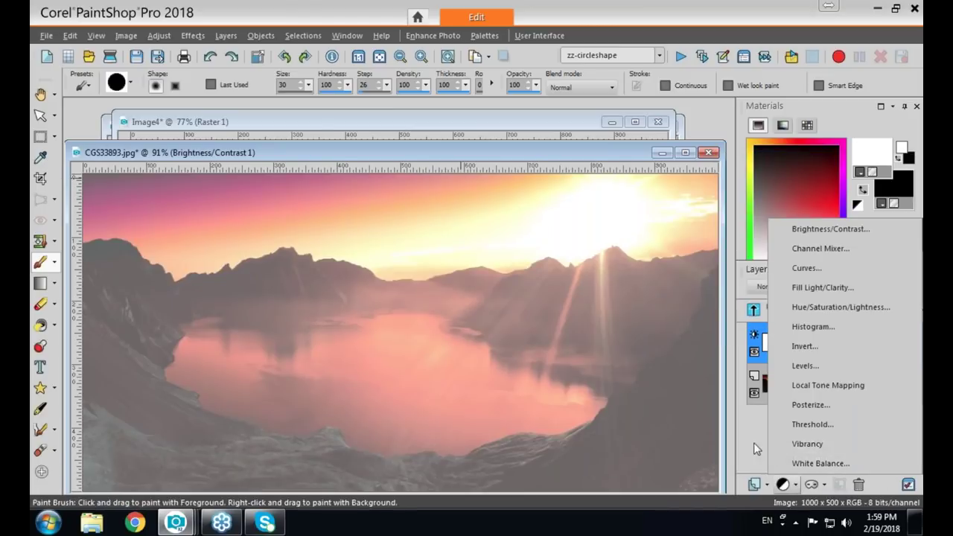
pyautogui.click(753, 444)
pyautogui.click(766, 484)
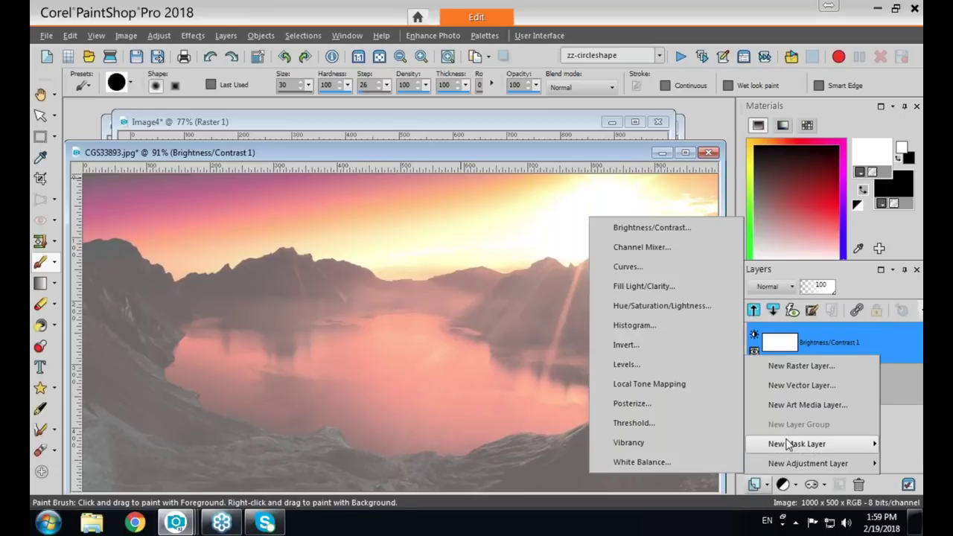
pyautogui.click(888, 444)
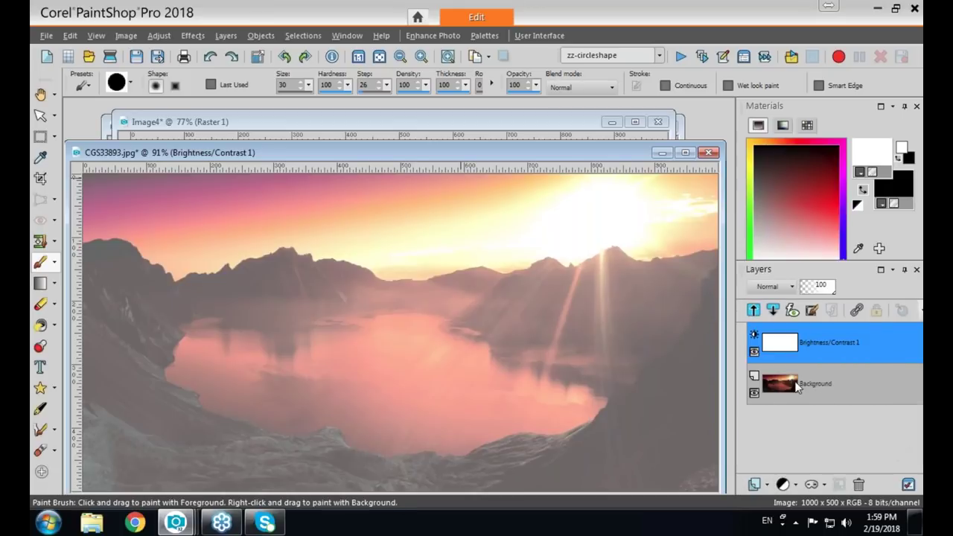
# - Promote the Background of CGS33893.jpg to a raster layer and put it in a new layer group with the default settings
pyautogui.click(789, 394)
pyautogui.rightClick(811, 385)
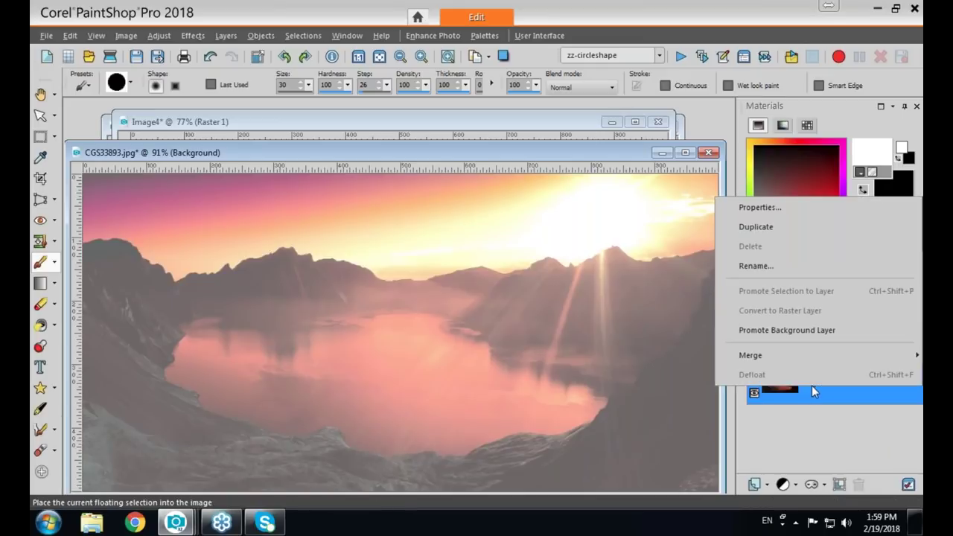
pyautogui.click(803, 386)
pyautogui.click(765, 482)
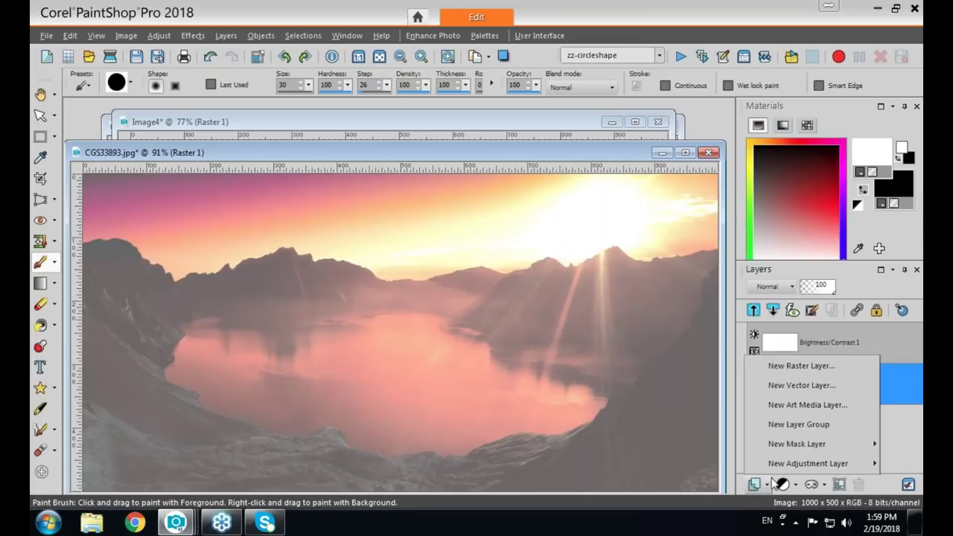
pyautogui.click(789, 424)
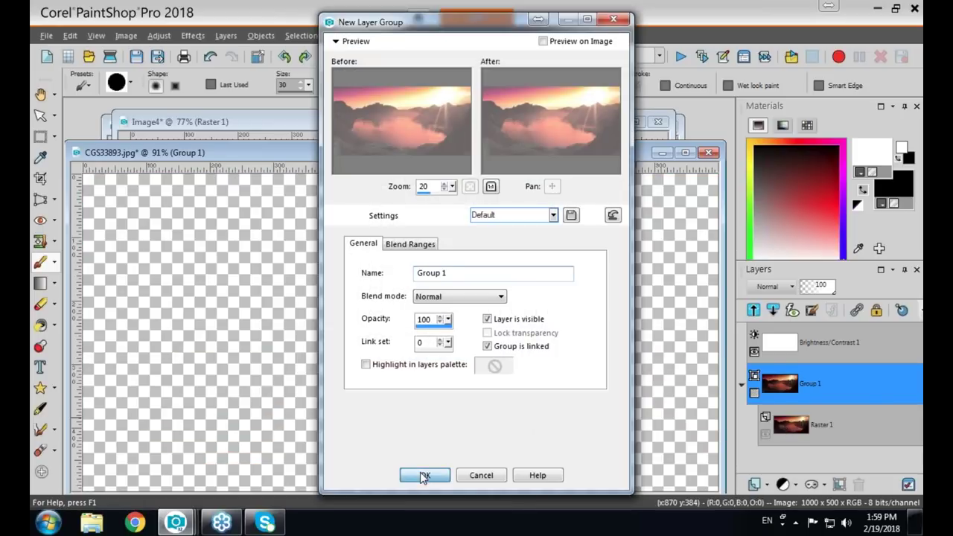
pyautogui.click(425, 471)
# - Move the Brightness/Contrast 1 adjustment layer into Group 1, directly above the Raster 1 layer
pyautogui.click(779, 345)
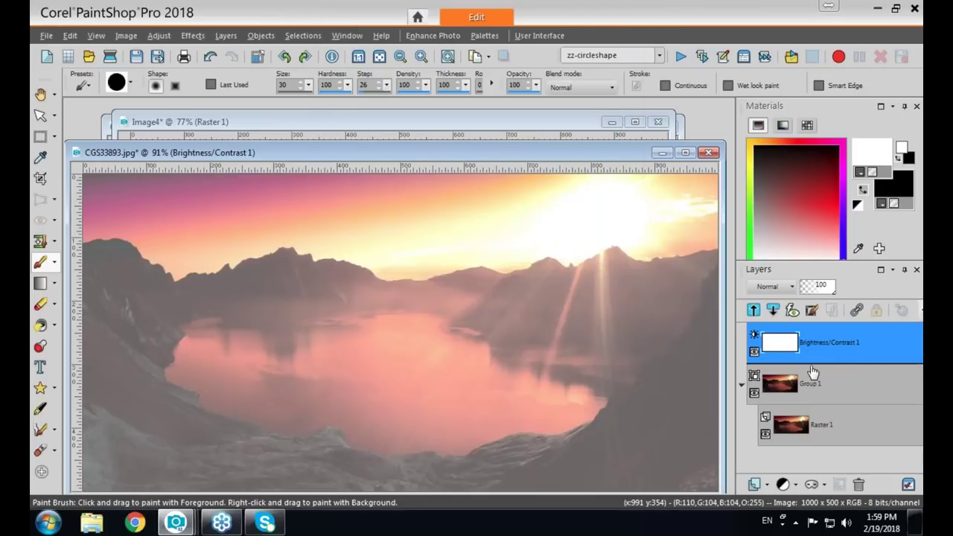
pyautogui.moveTo(779, 344); pyautogui.dragTo(811, 418)
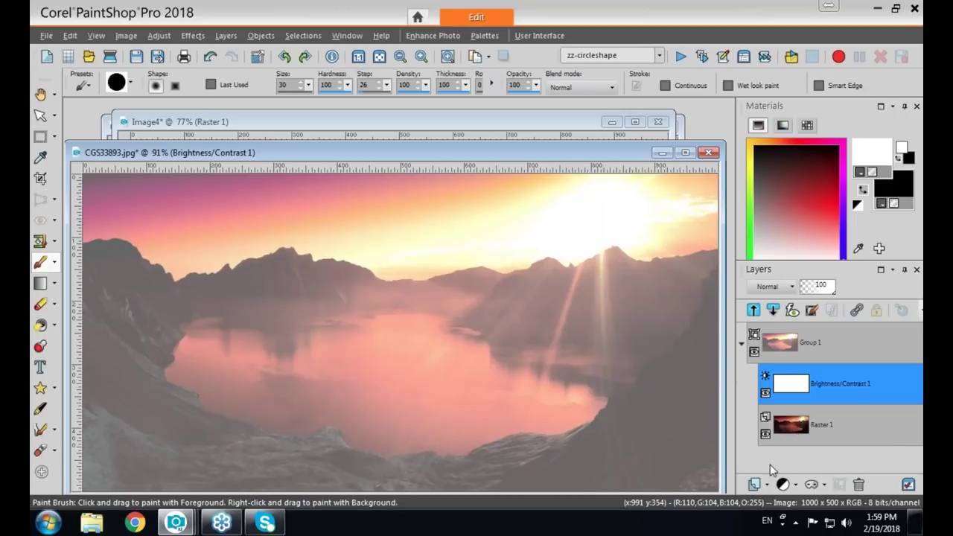
pyautogui.moveTo(792, 383)
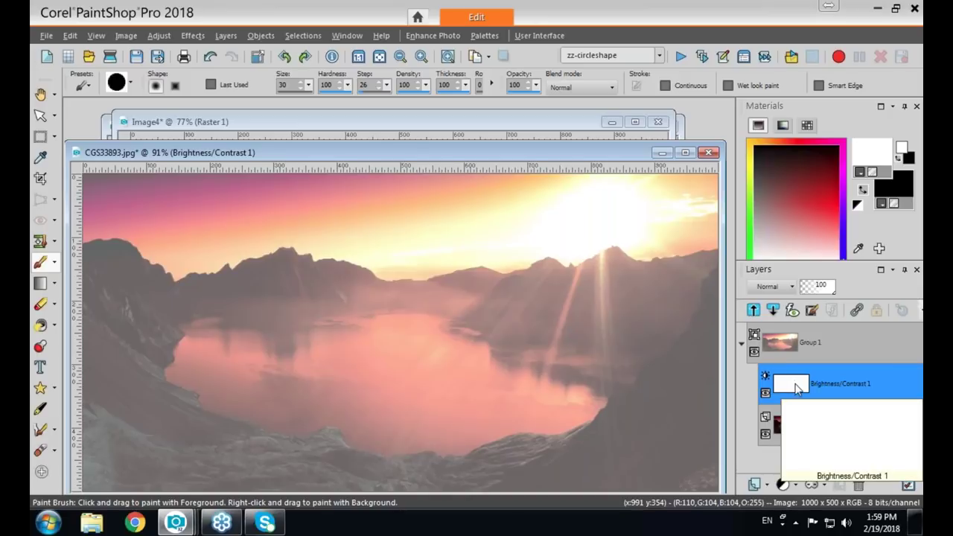